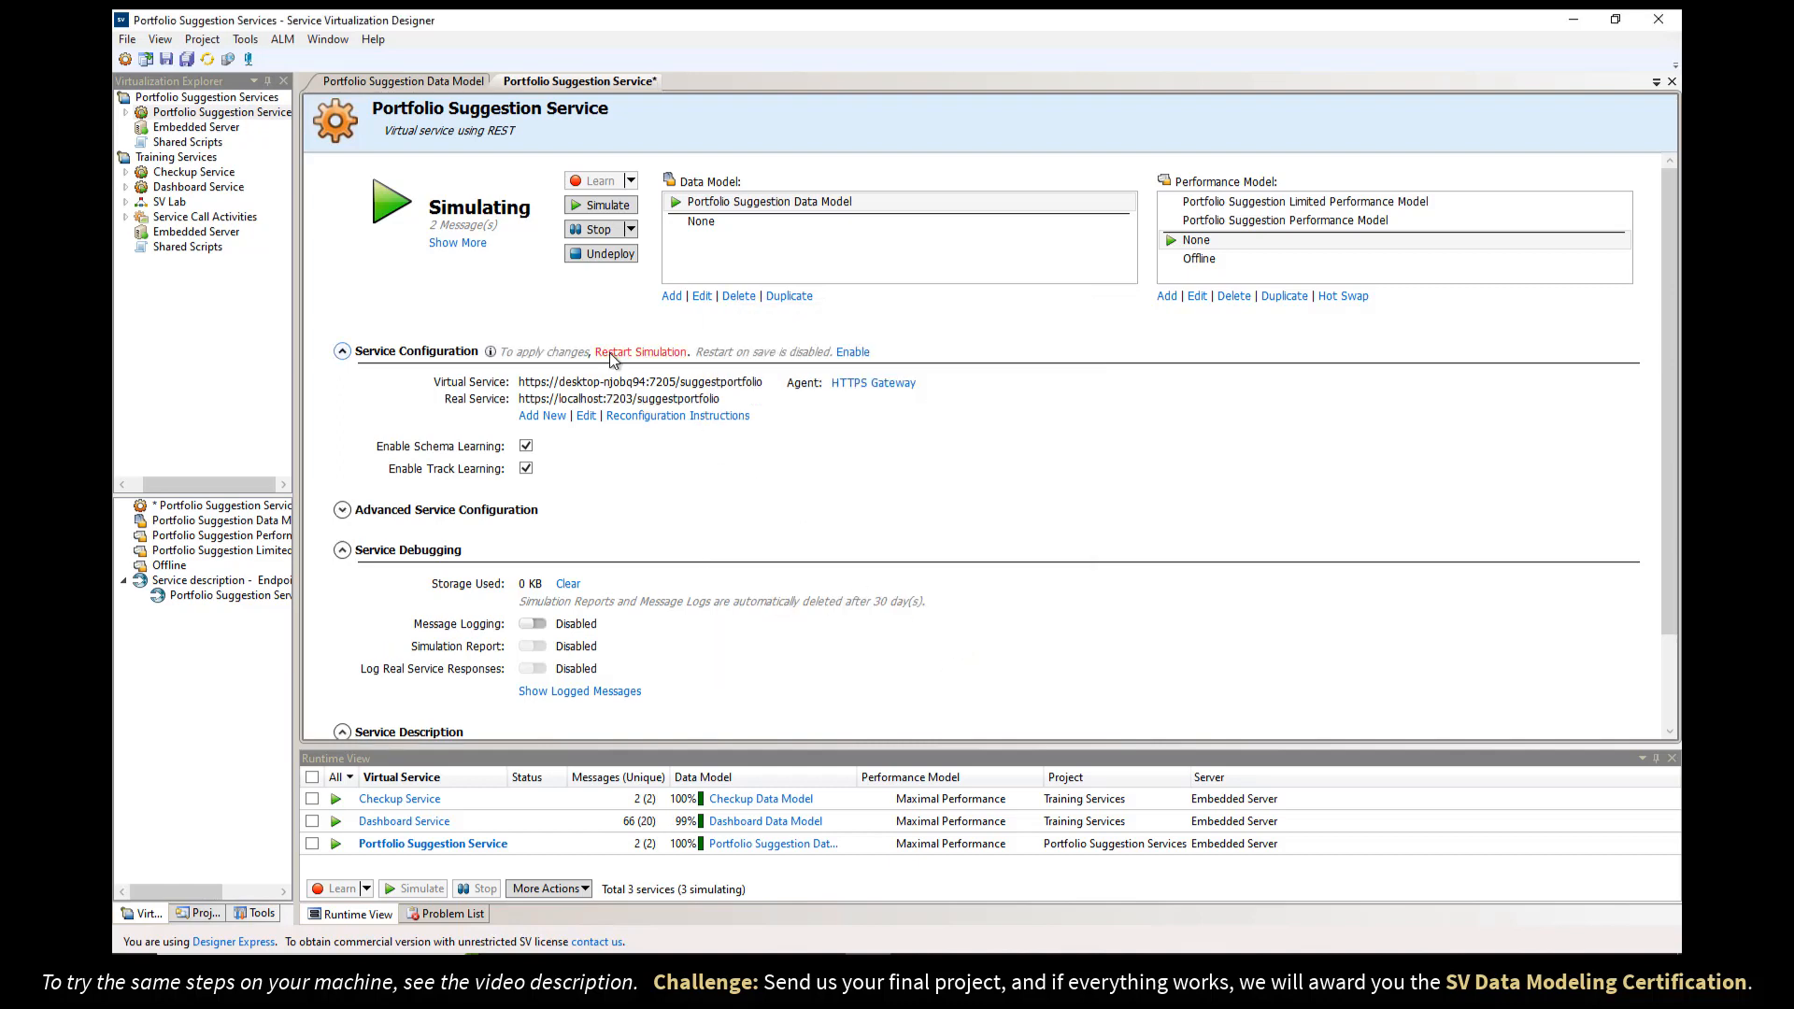
- Switch the Portfolio Suggestion Service from simulation to Stand-By, saving the pending editor changes, and enable message logging
left_click(589, 236)
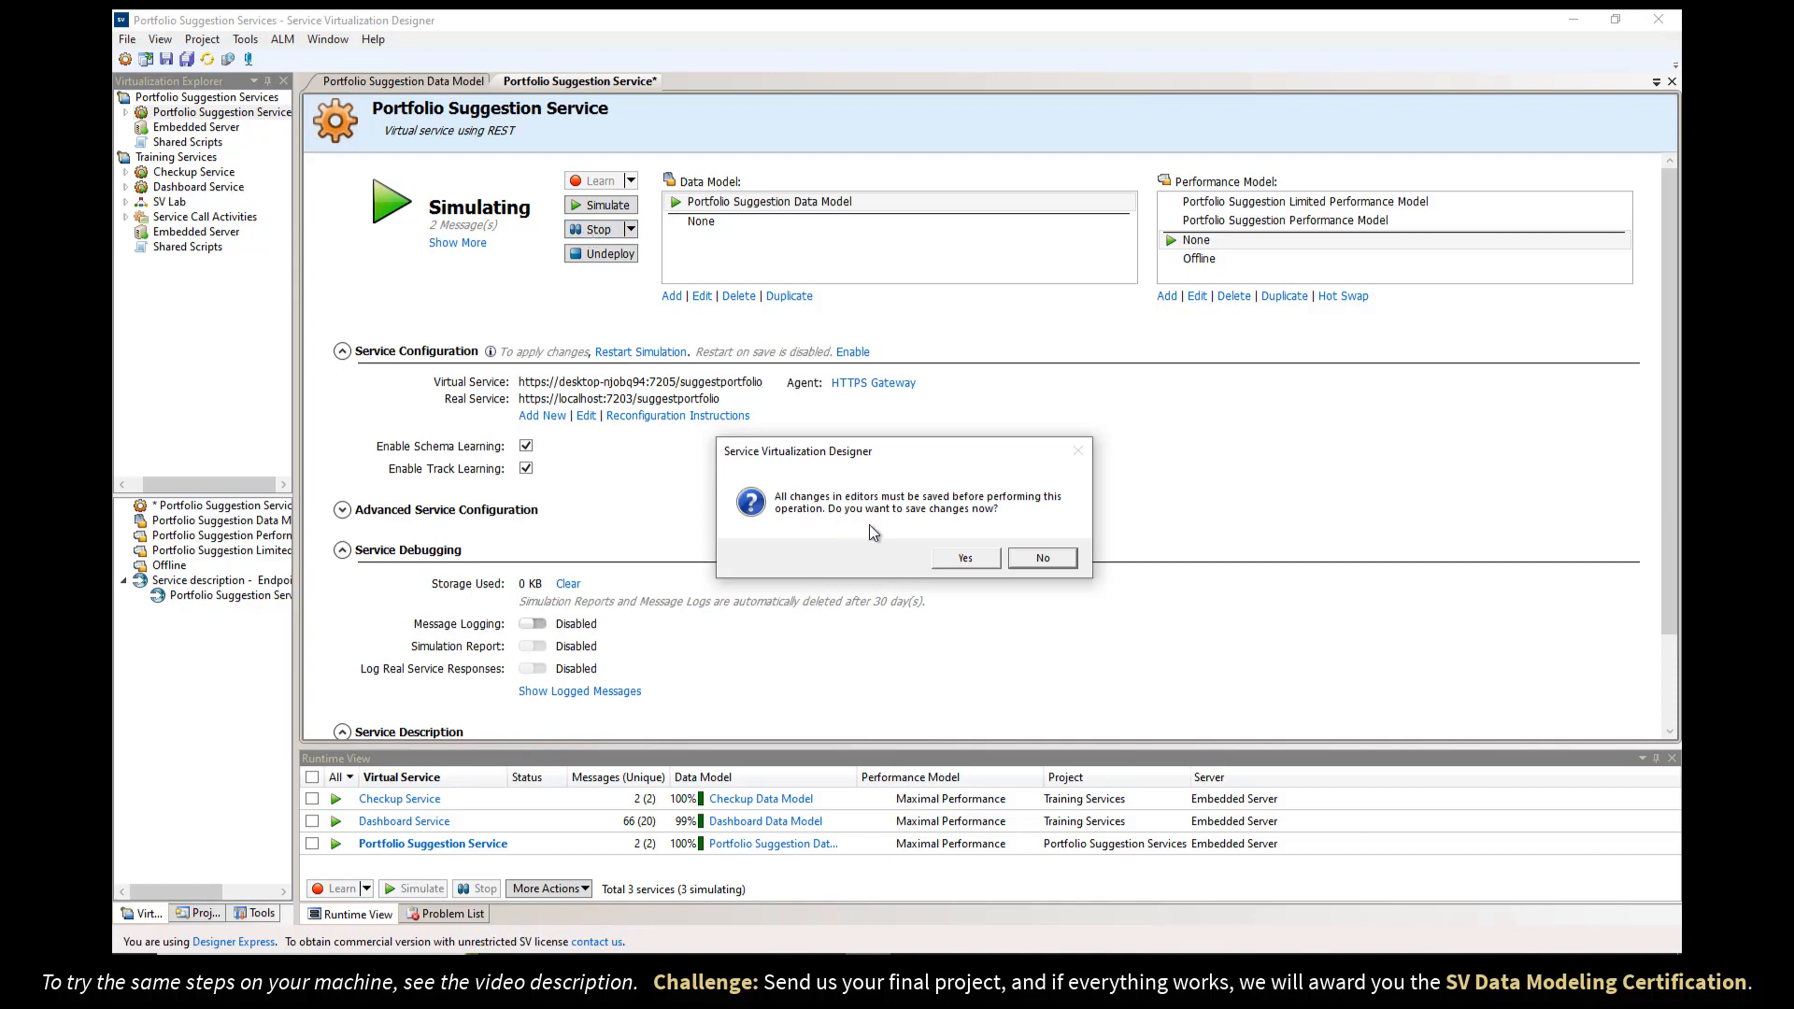
left_click(957, 557)
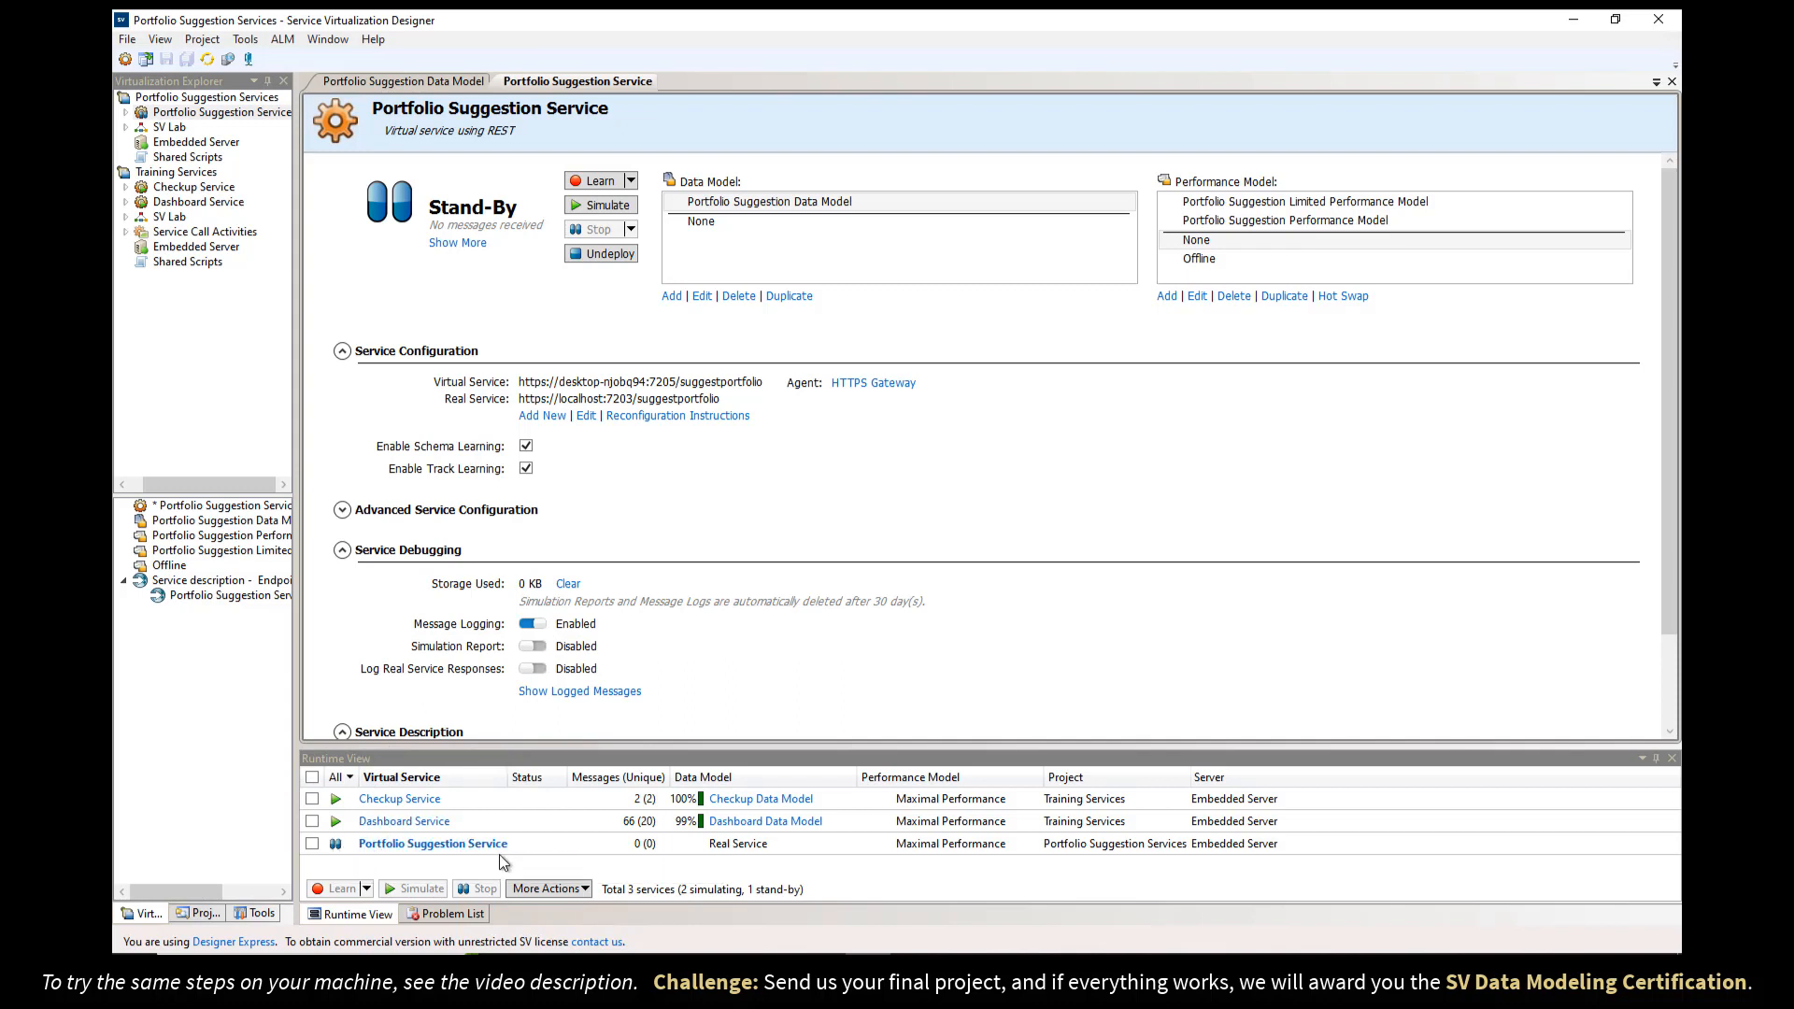
mouse_move(336, 852)
- Copy the entire contents of request1.xml from the Sample Data folder and close the file
left_click(639, 970)
left_click(876, 325)
right_click(875, 325)
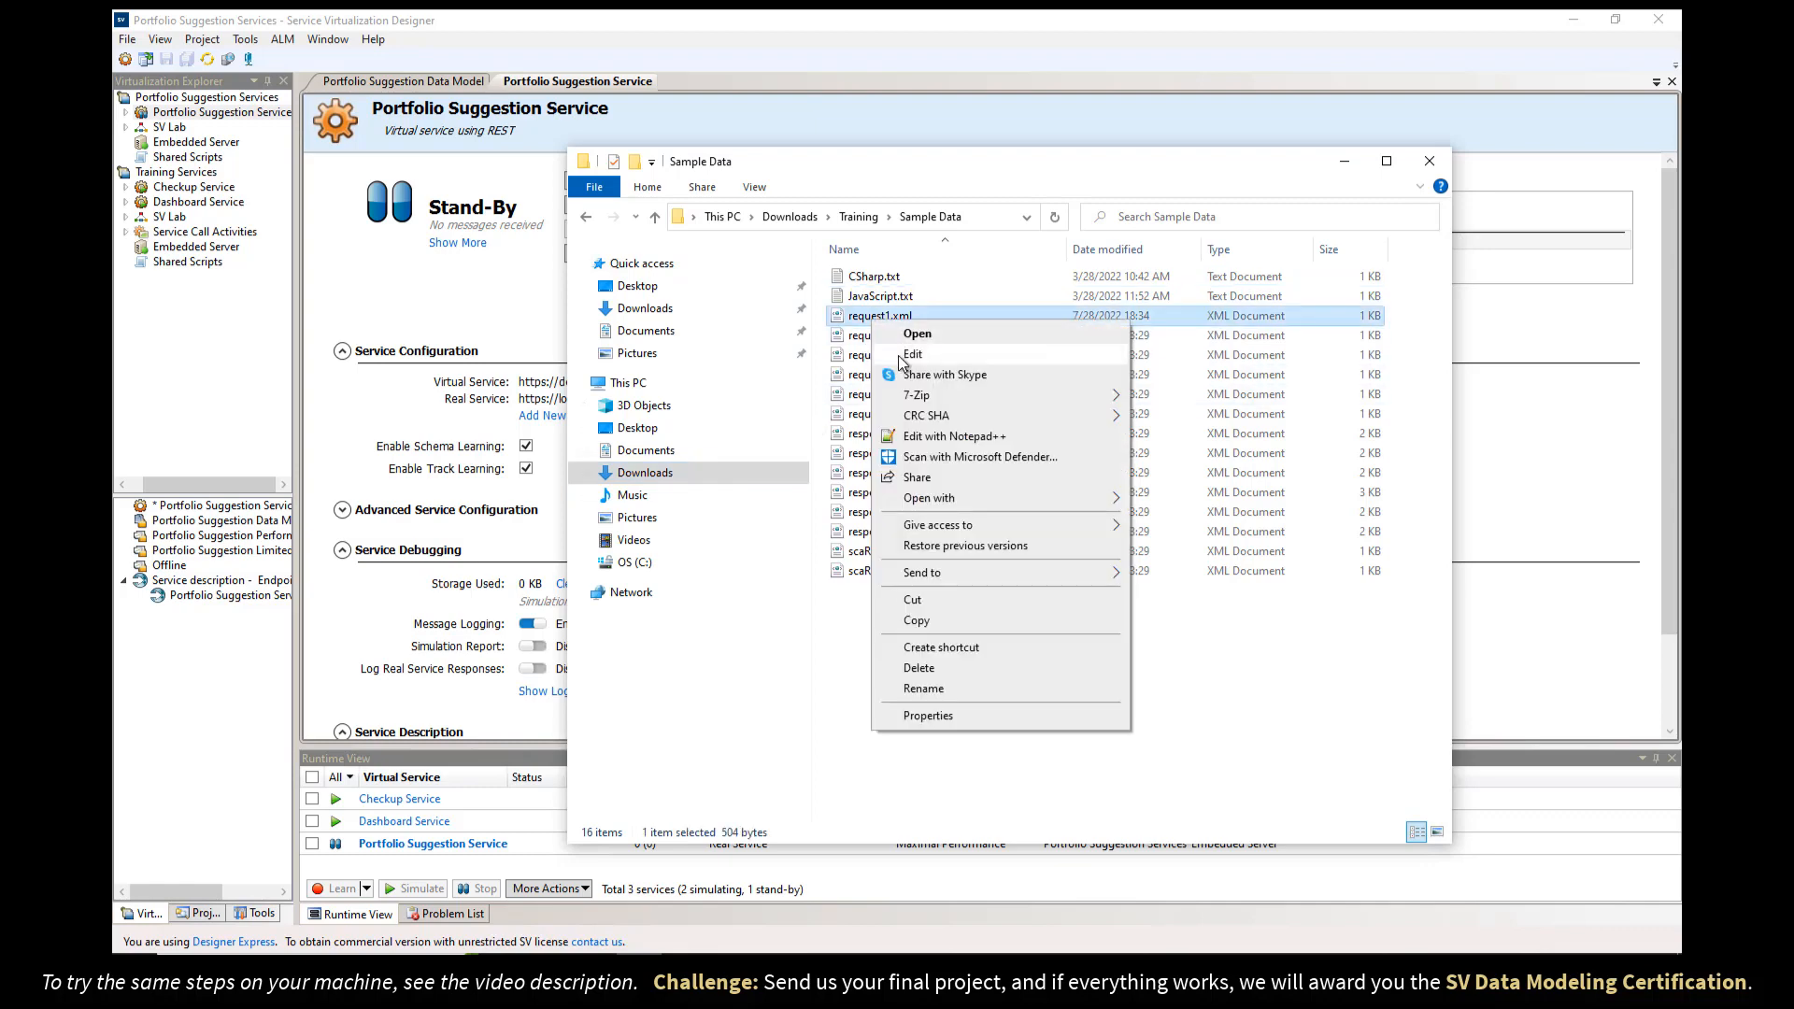
left_click(901, 355)
key("ctrl+a")
key("ctrl+c")
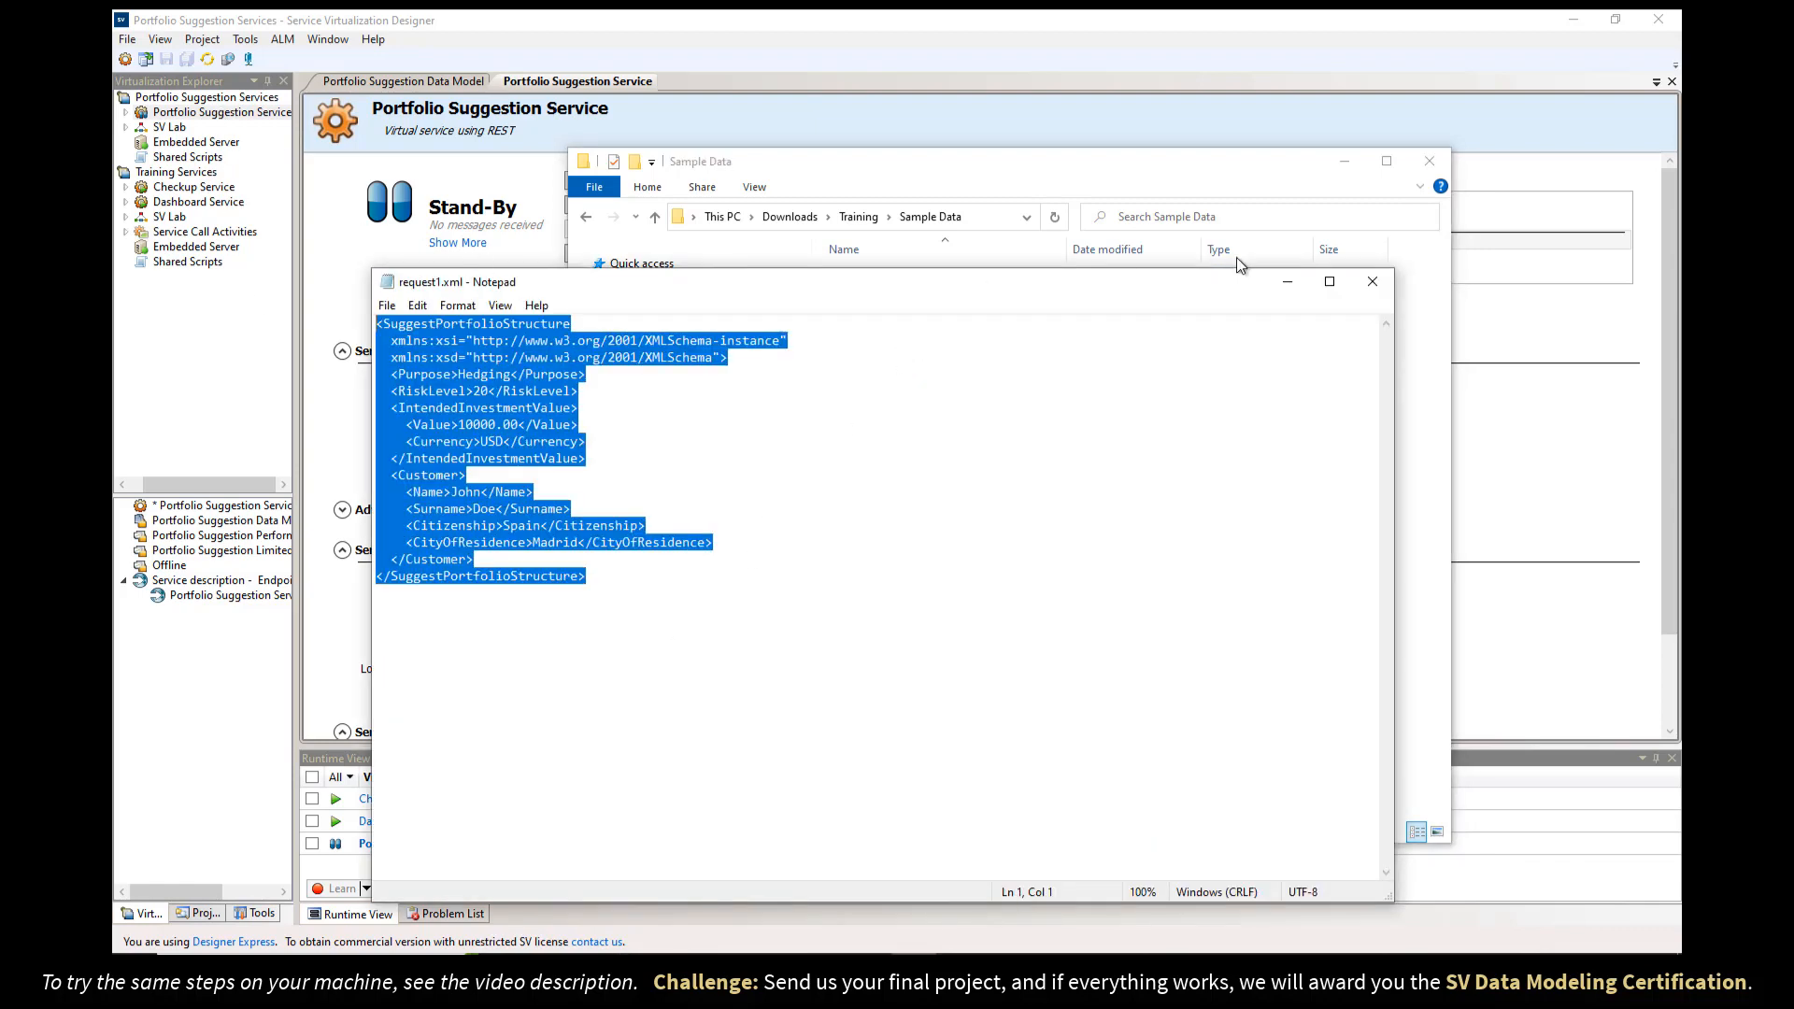
left_click(1370, 283)
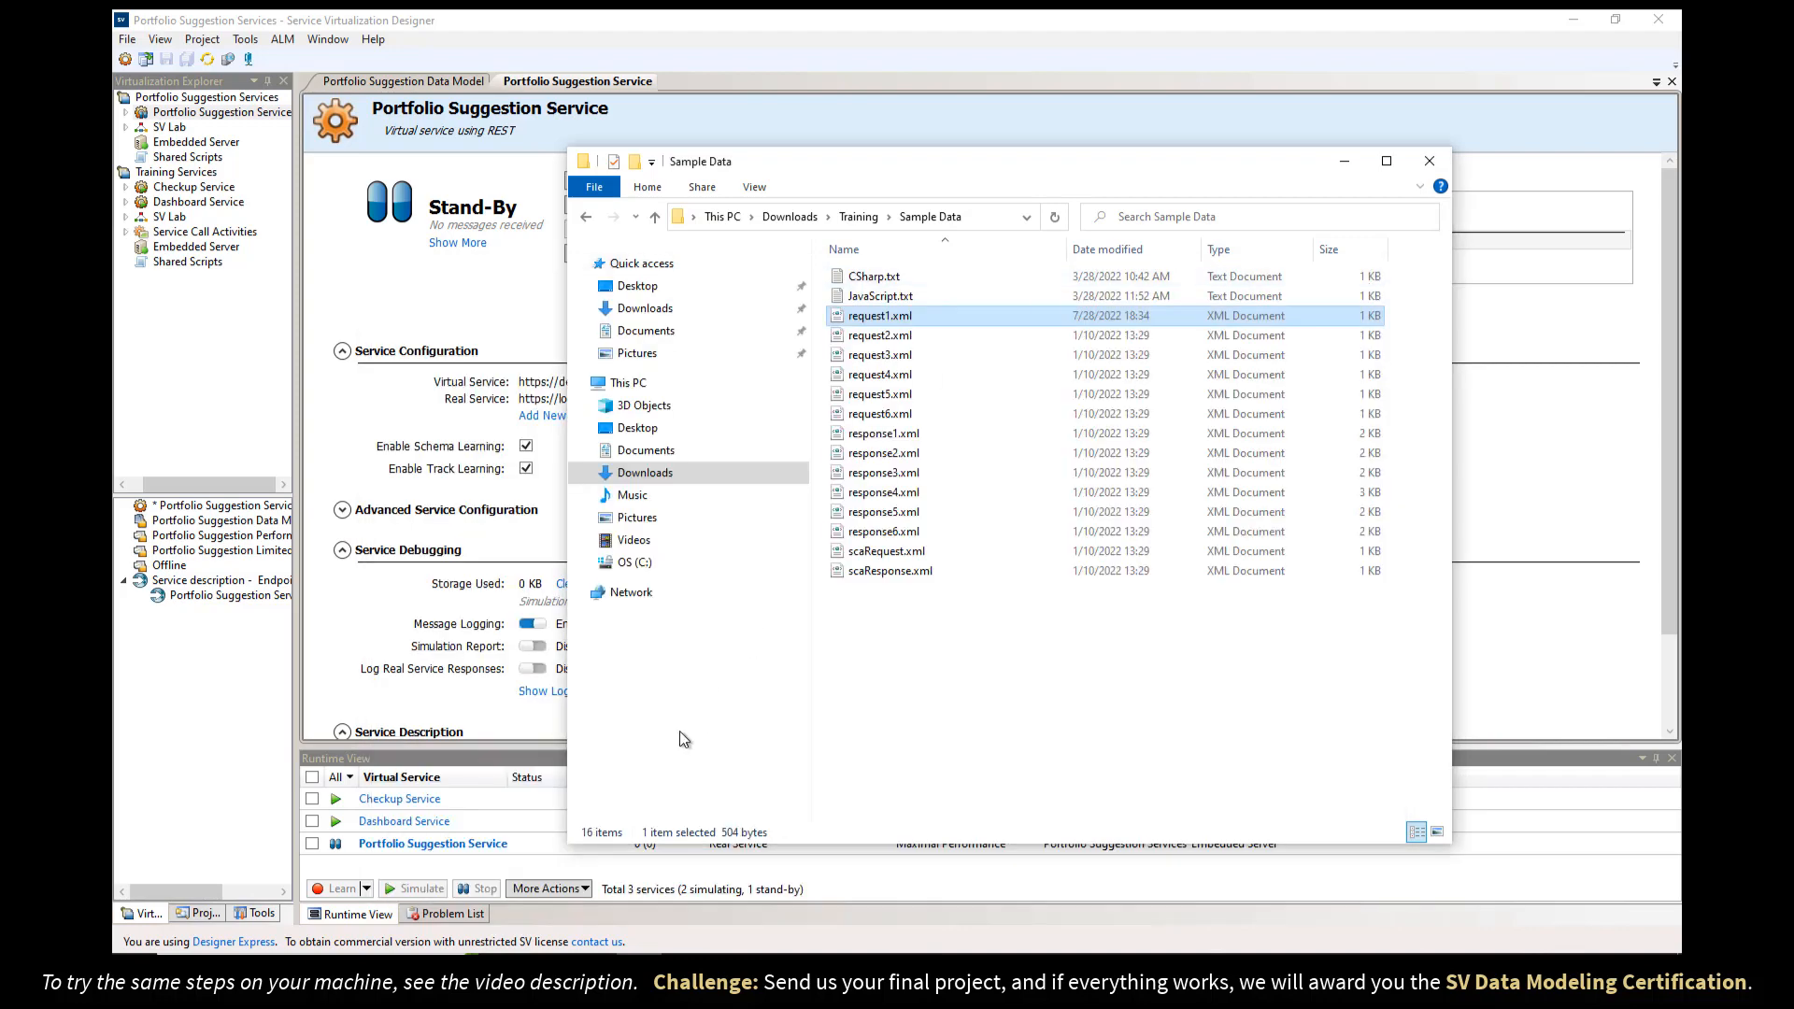
- In the browser's service dashboard, replace the request body with the copied request1.xml content, send it and review the response
key("alt+Tab")
left_click(534, 26)
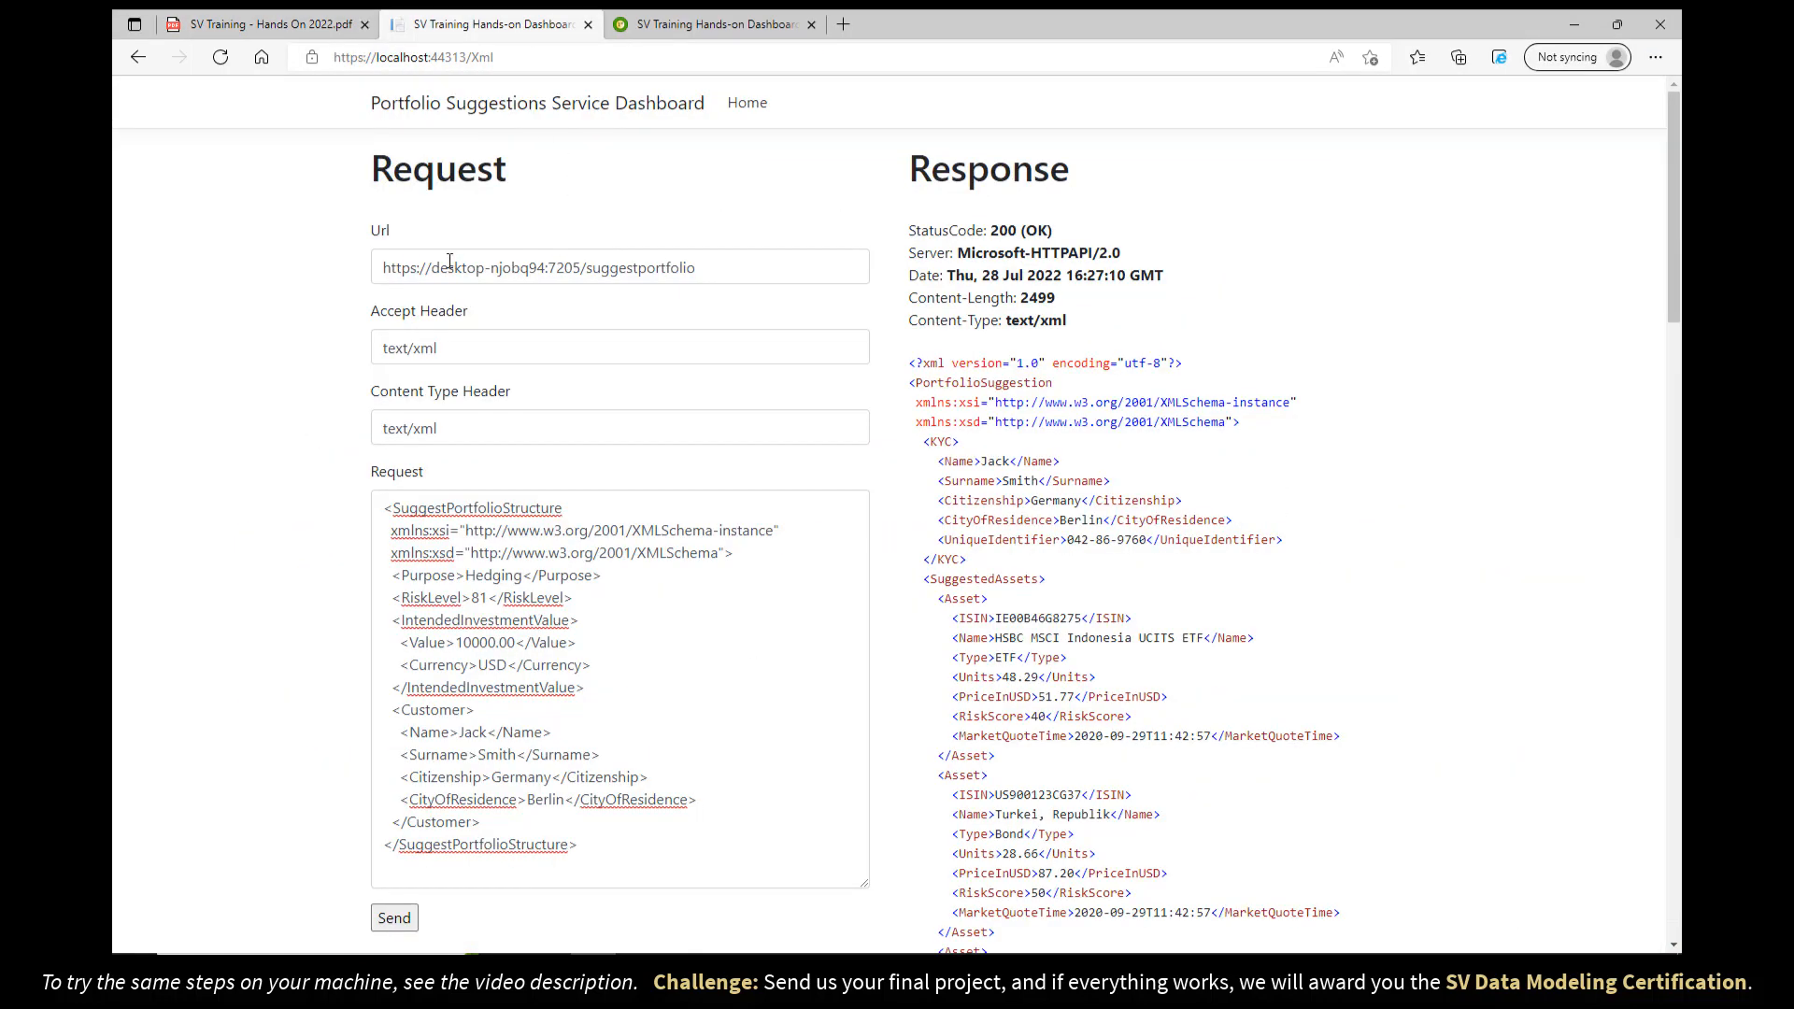
left_click_drag(781, 274, 365, 271)
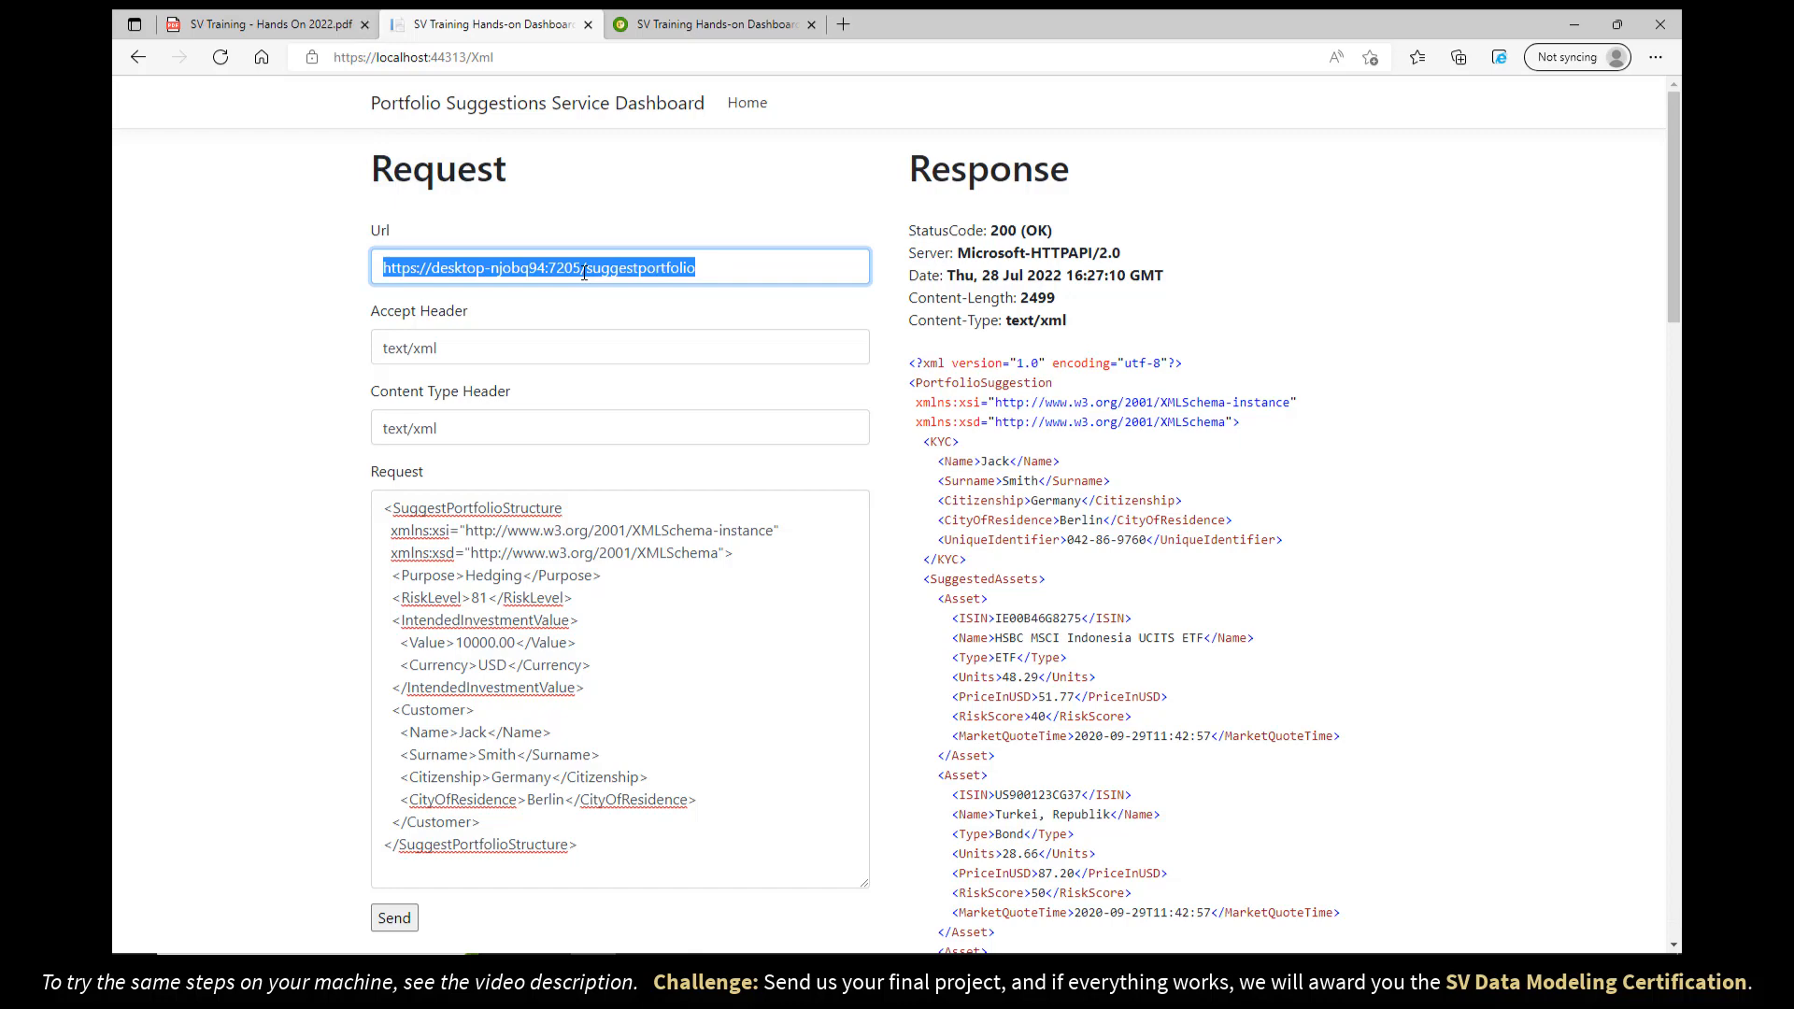
key("alt+Tab")
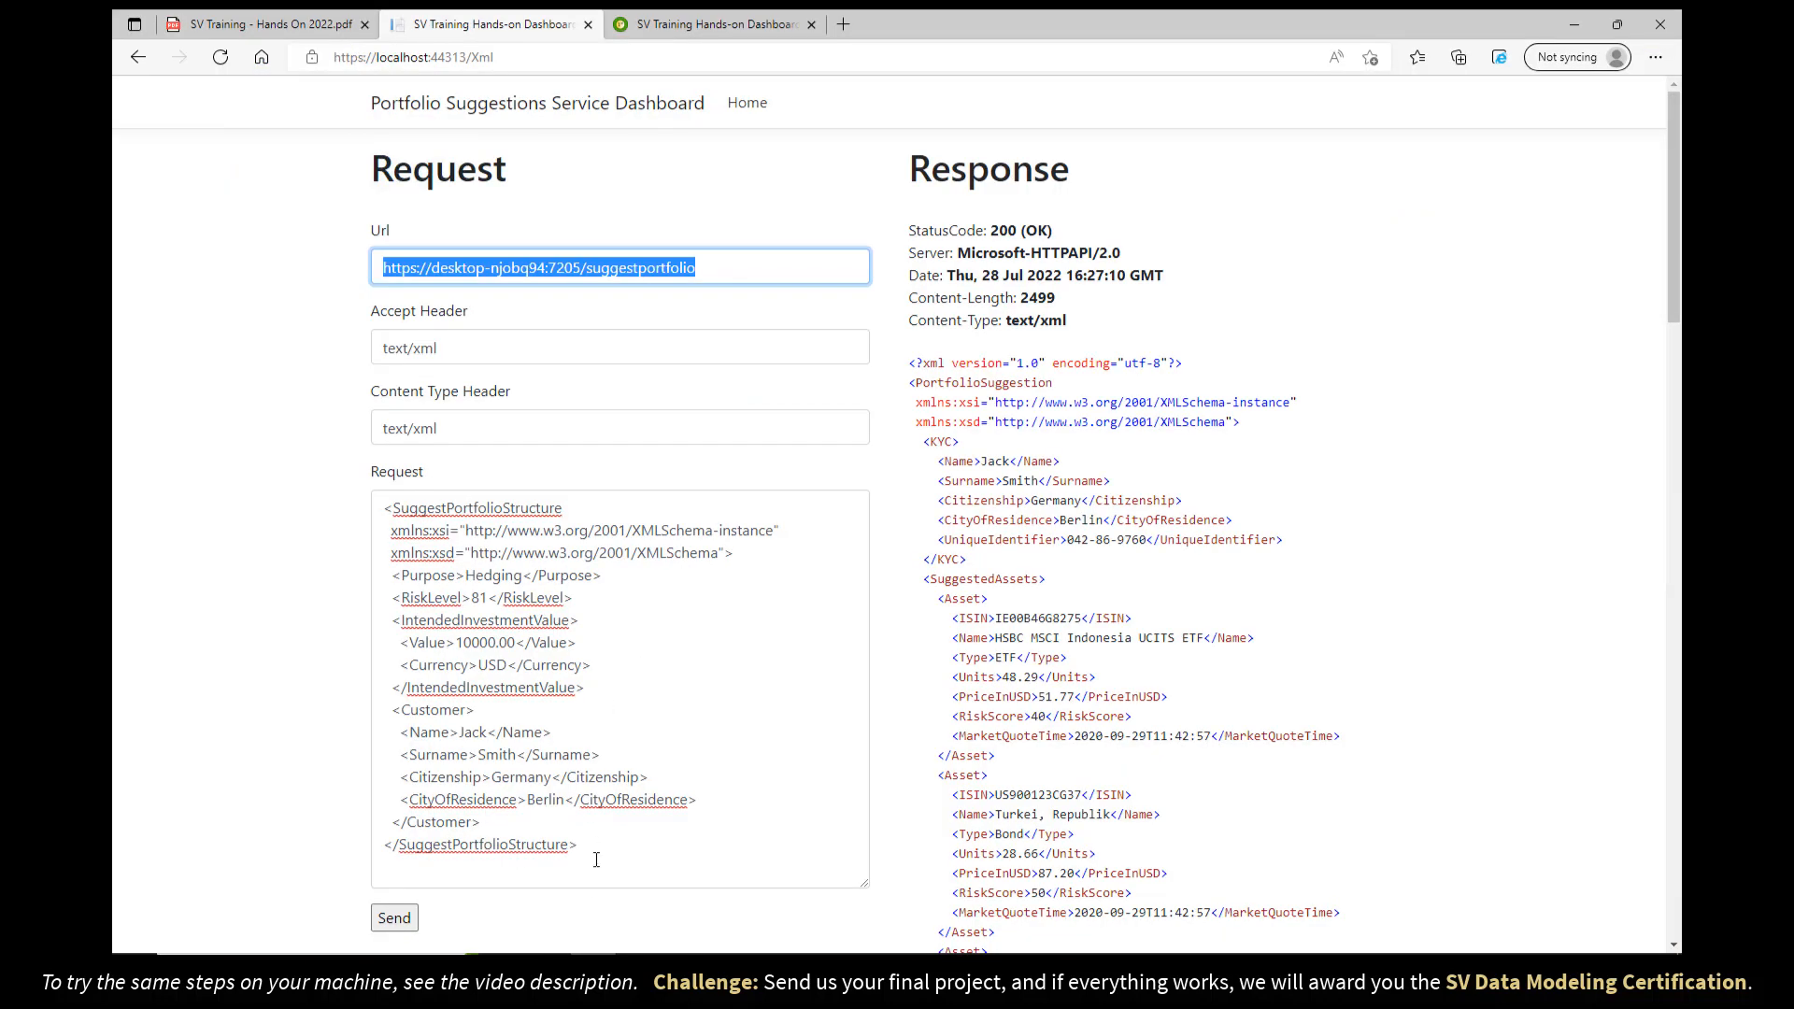
left_click_drag(596, 858, 384, 507)
key("ctrl+v")
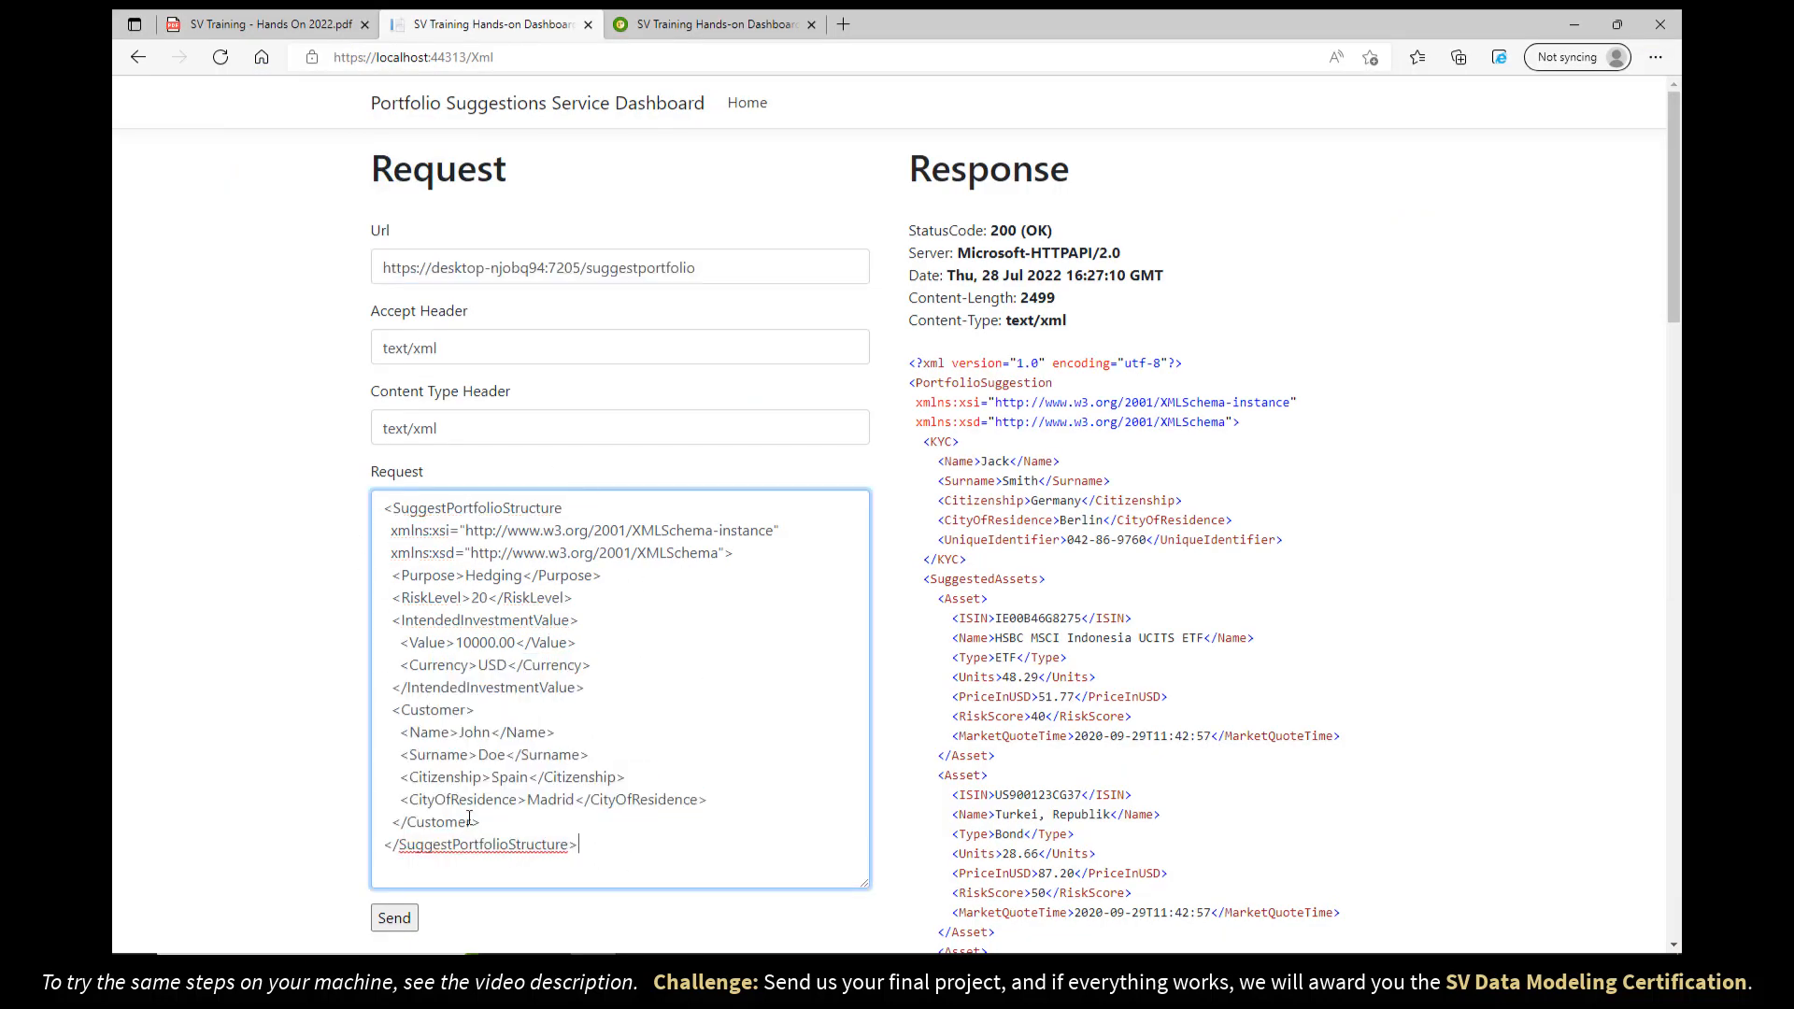
left_click(394, 918)
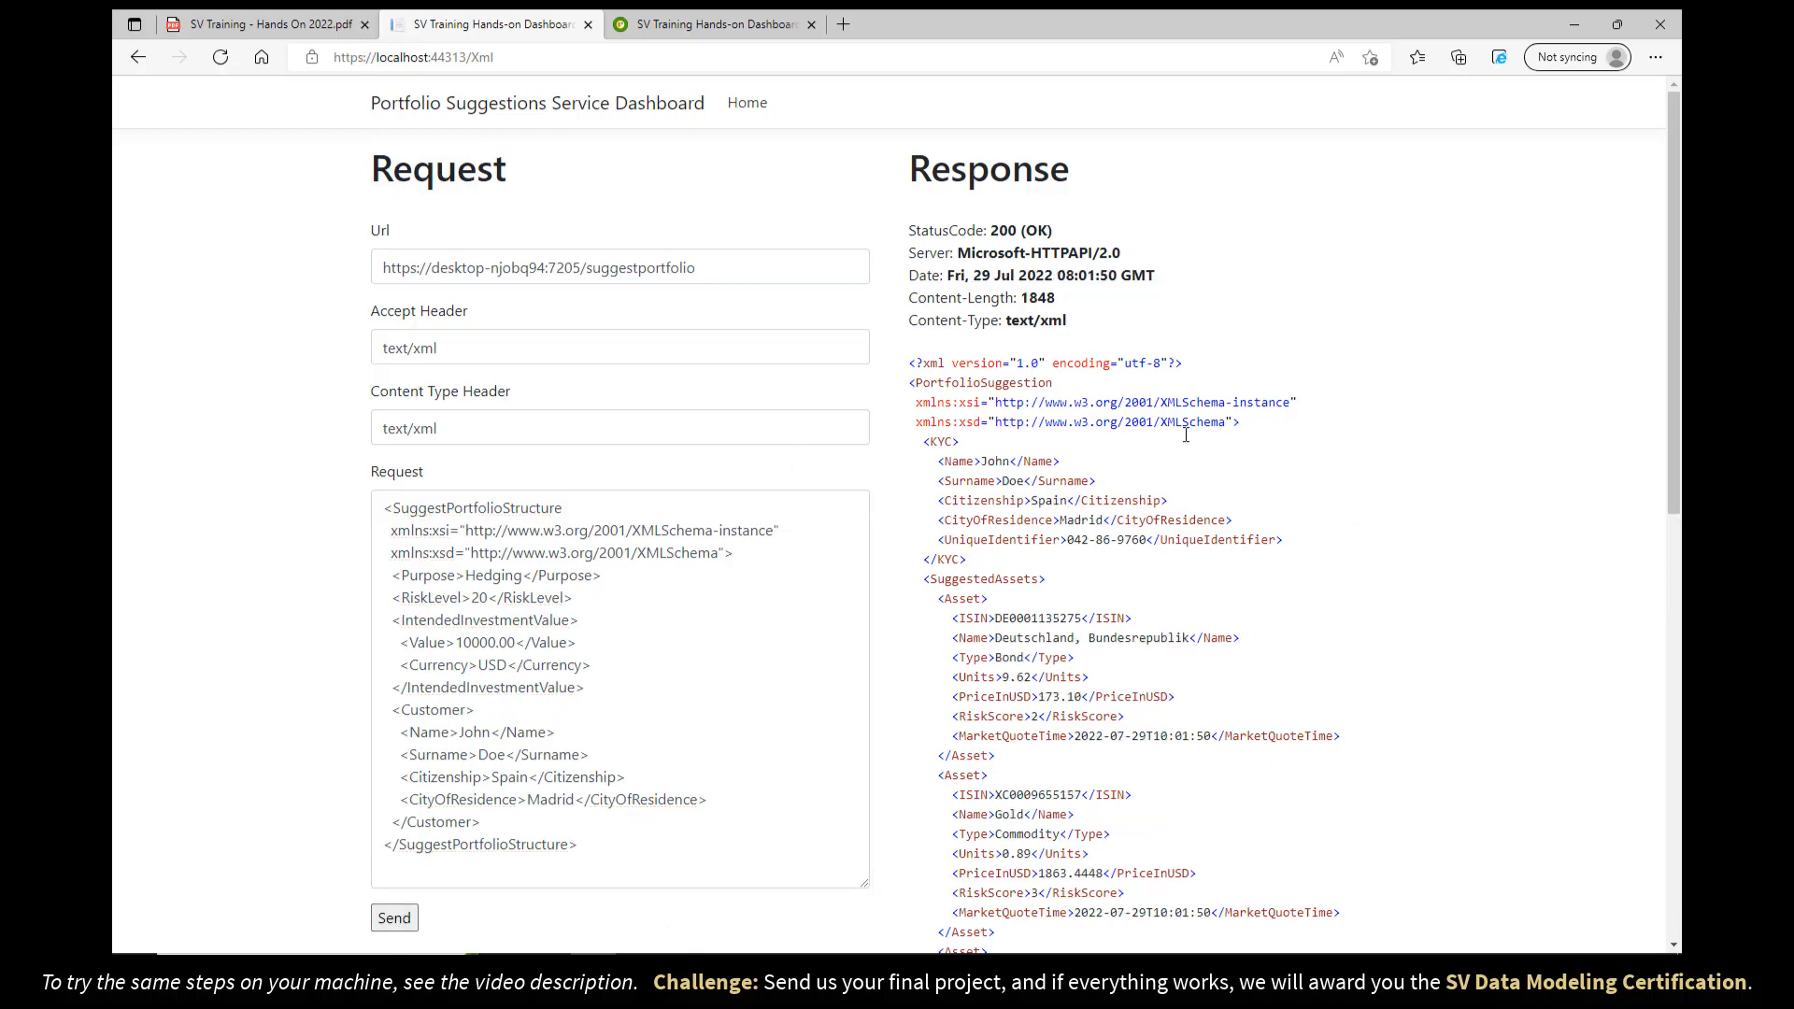
scroll(1185, 434, "down", 10)
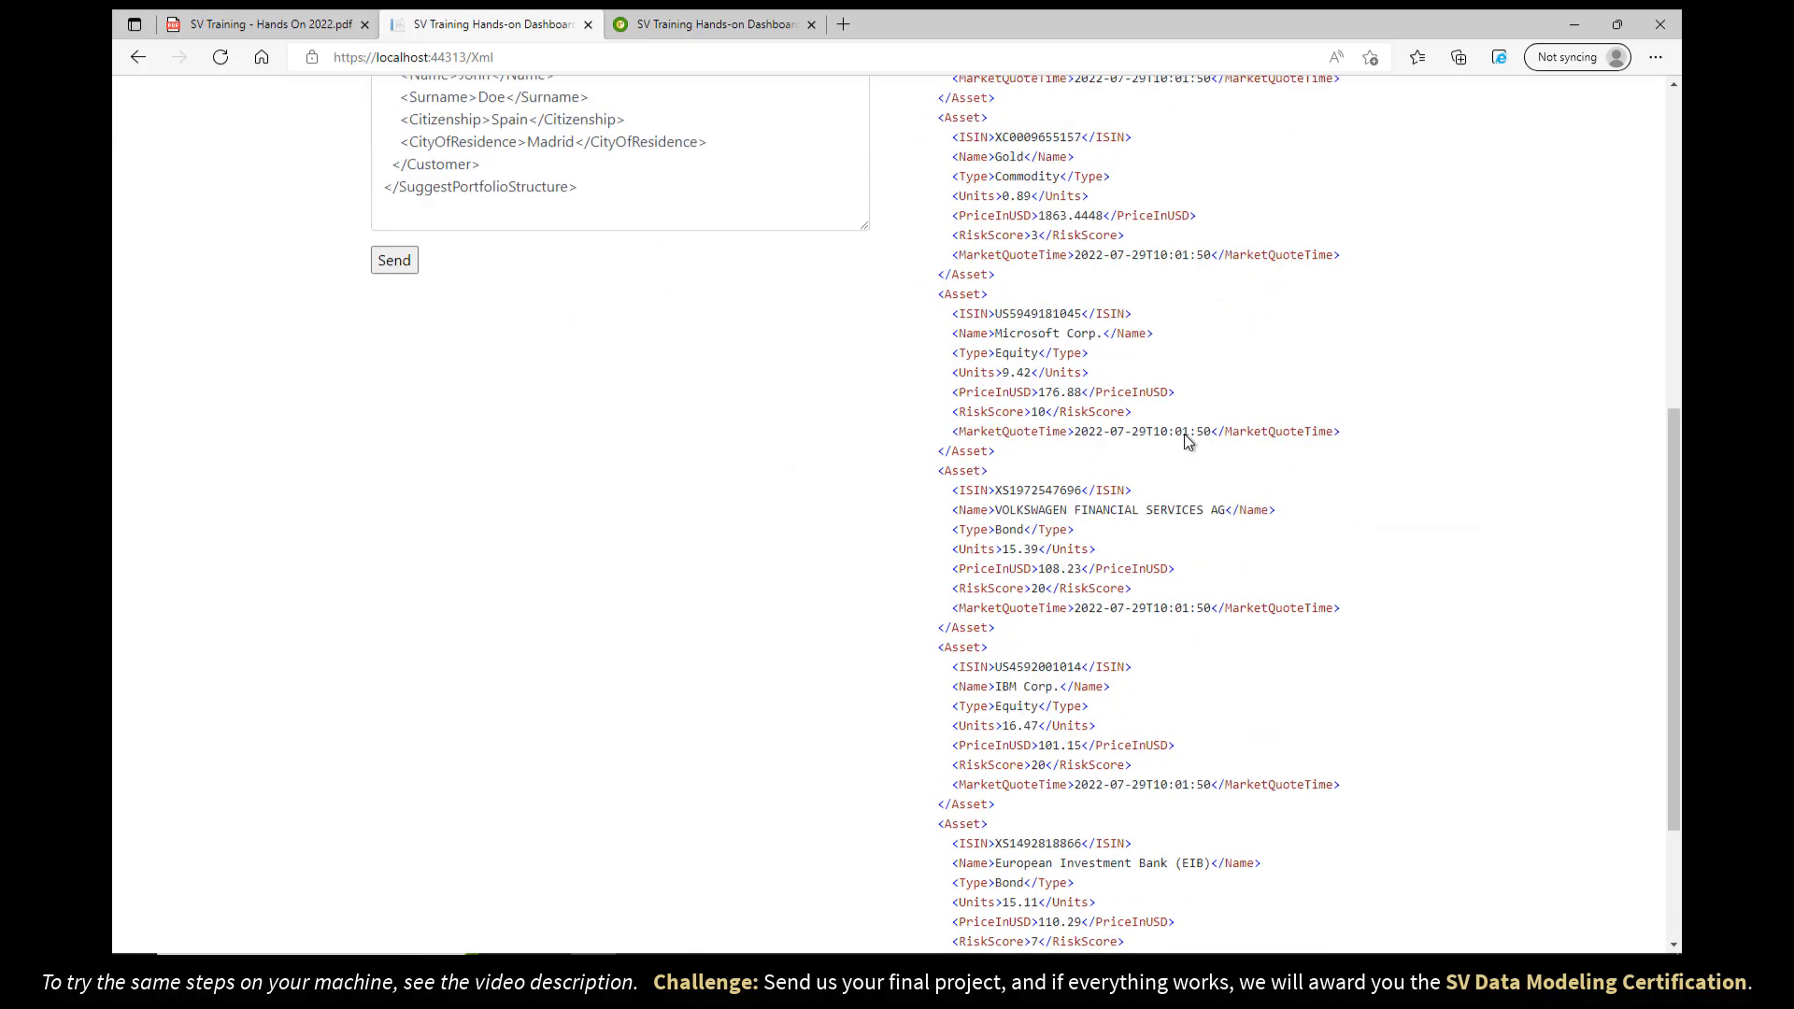
scroll(1183, 534, "up", 8)
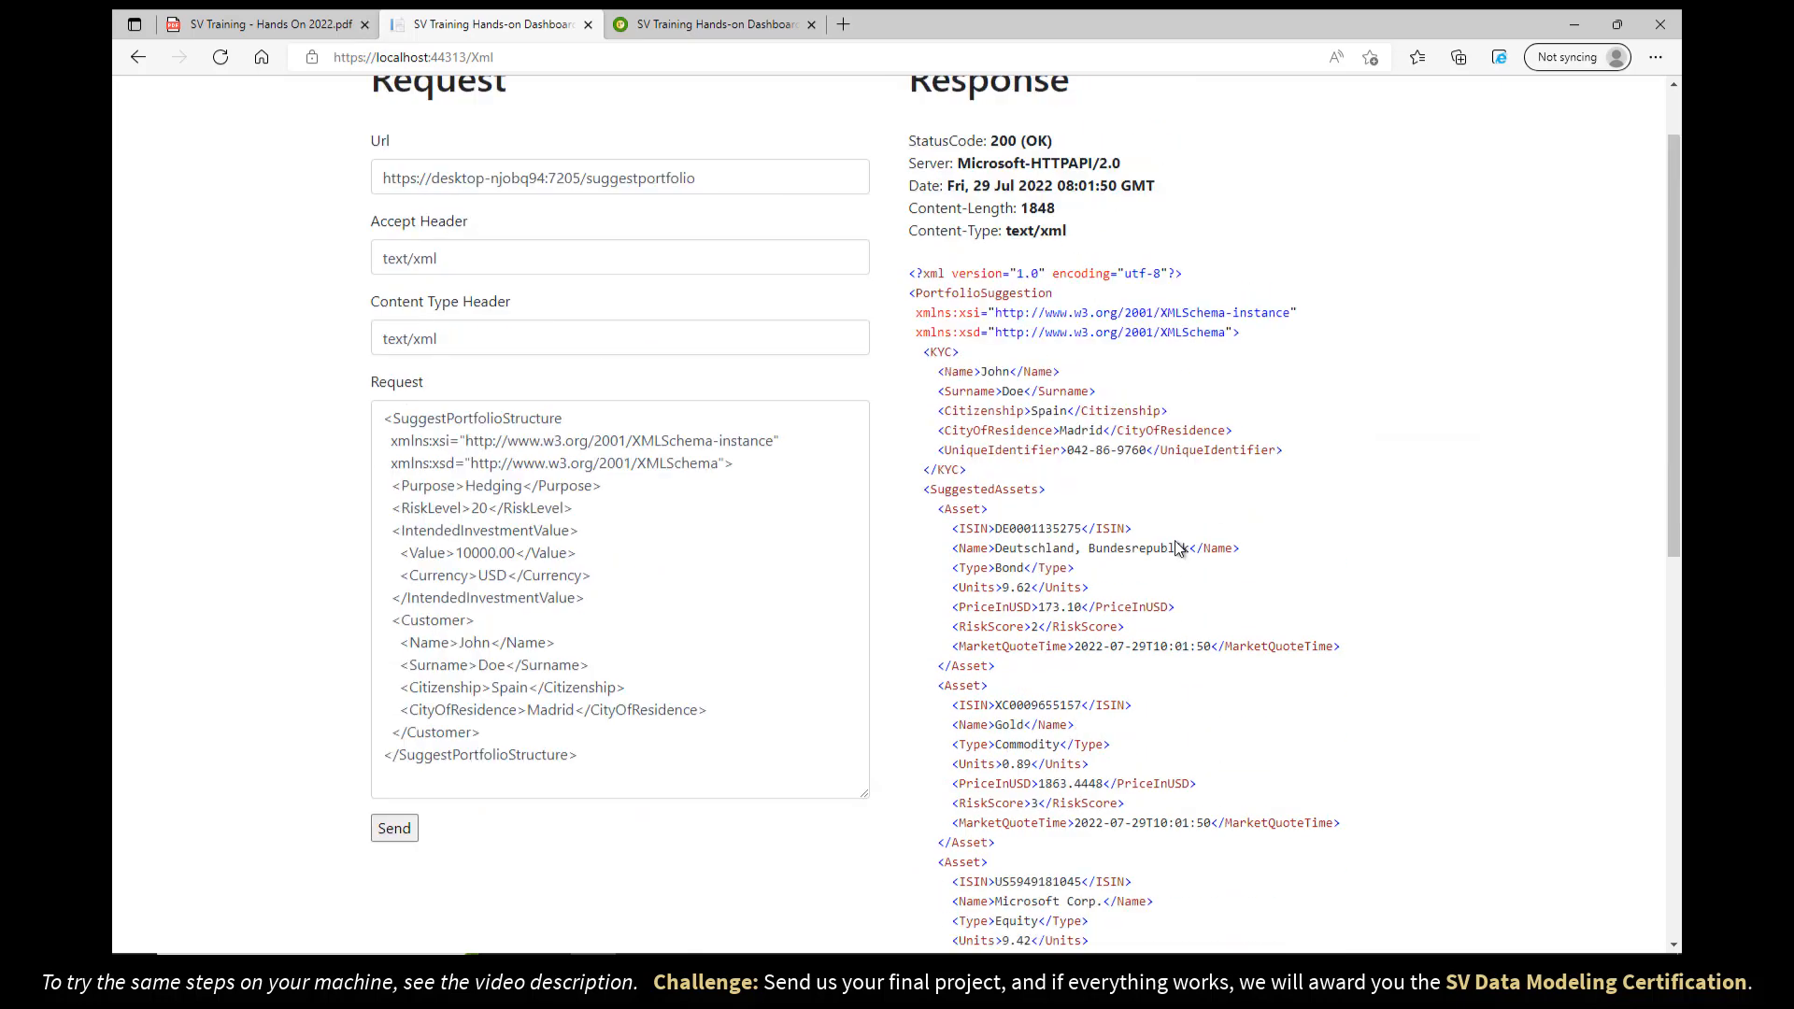
scroll(1109, 572, "up", 1)
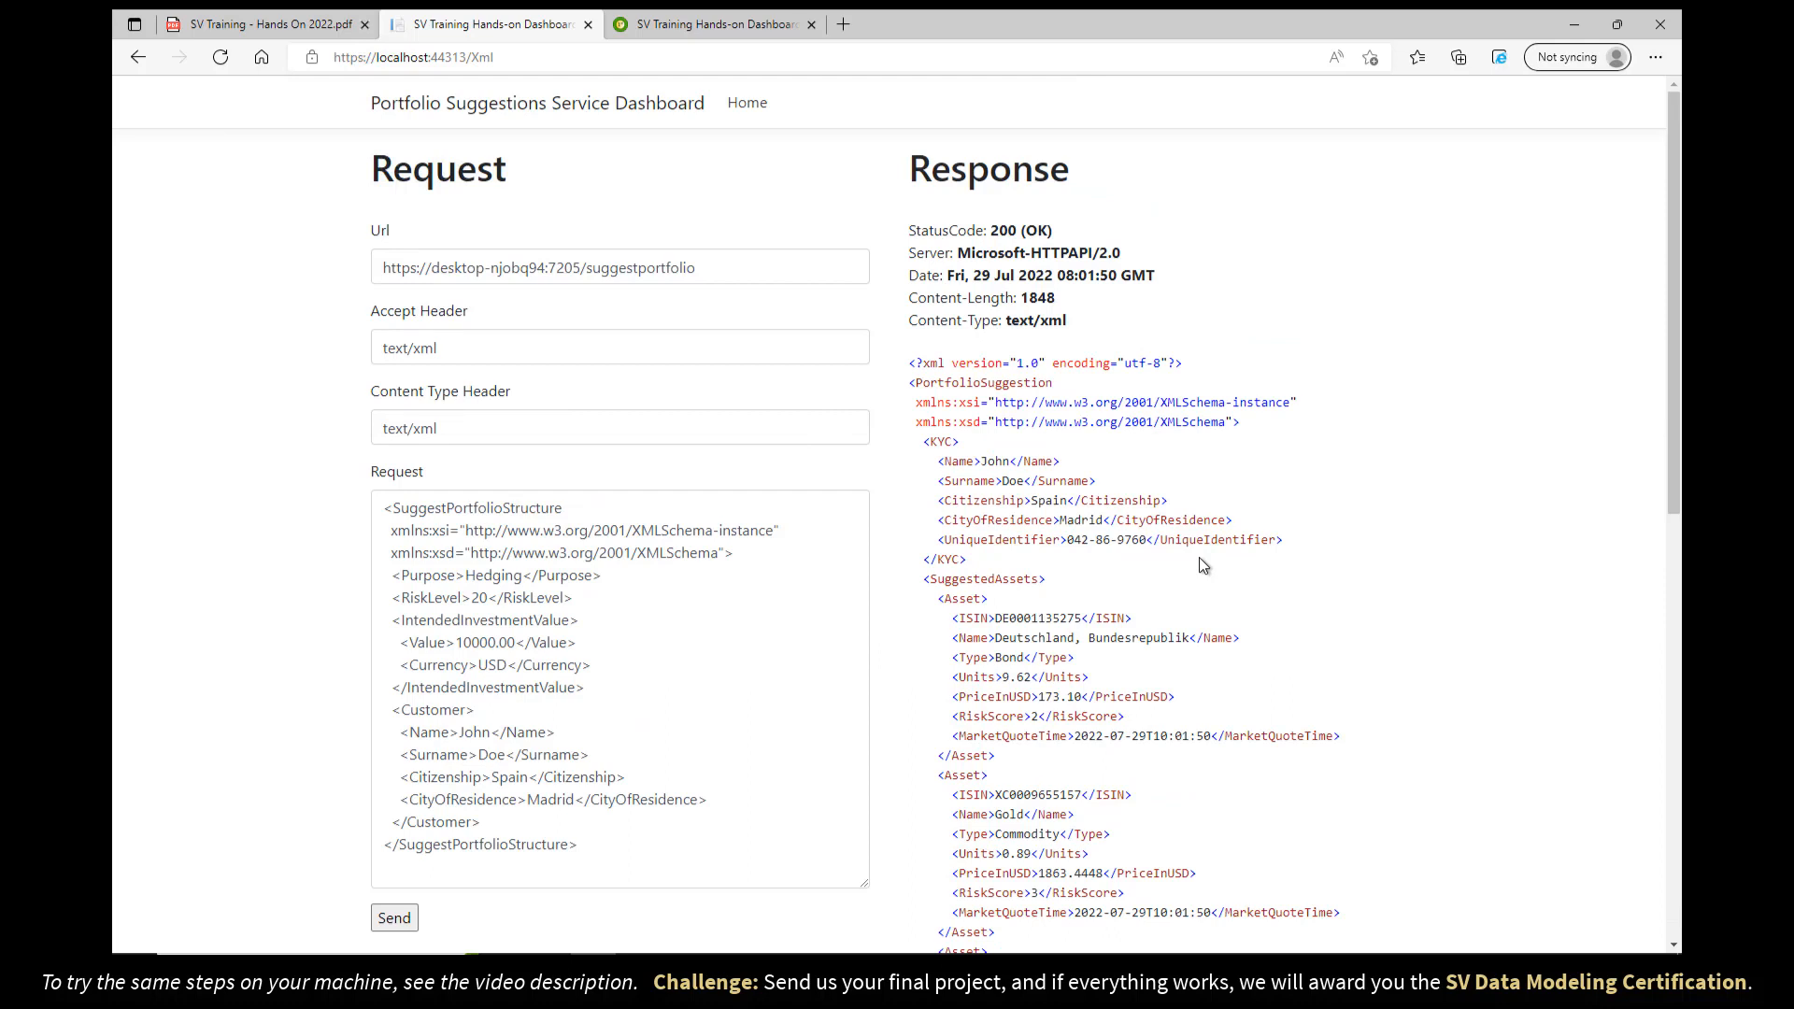
- Resend the same request twice and compare the suggested assets in each response
left_click(394, 918)
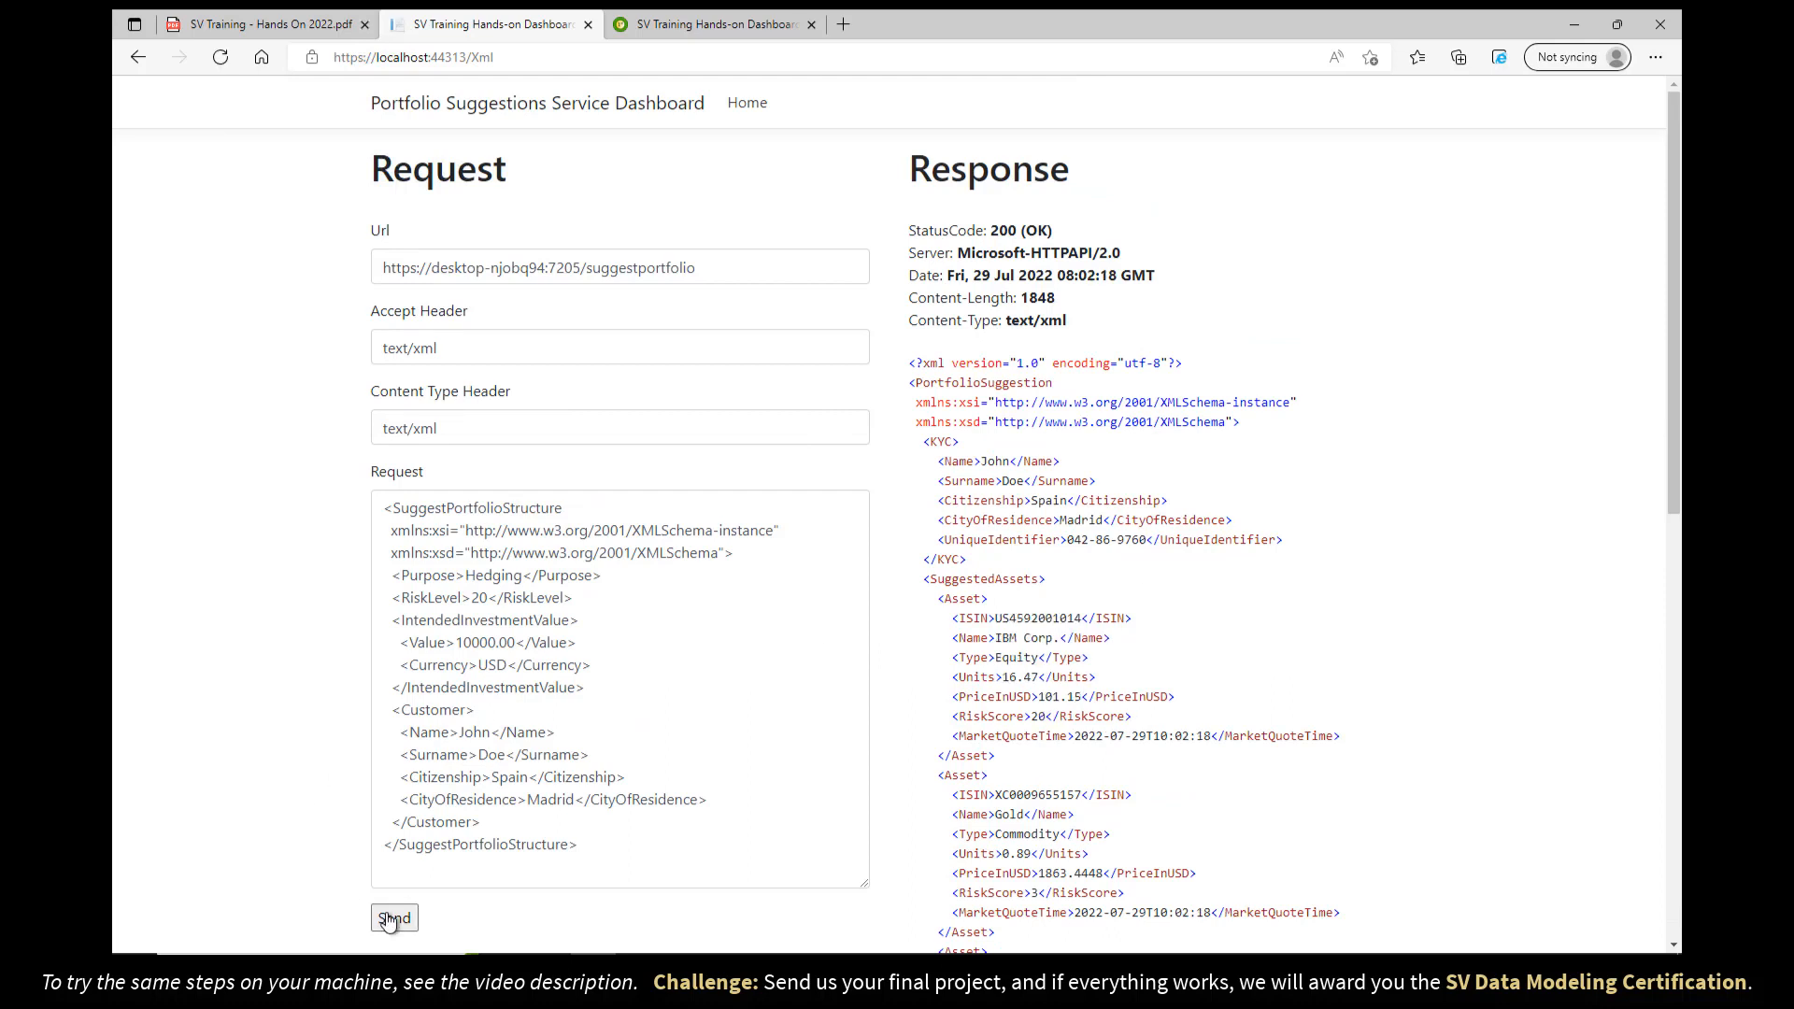
scroll(990, 617, "down", 10)
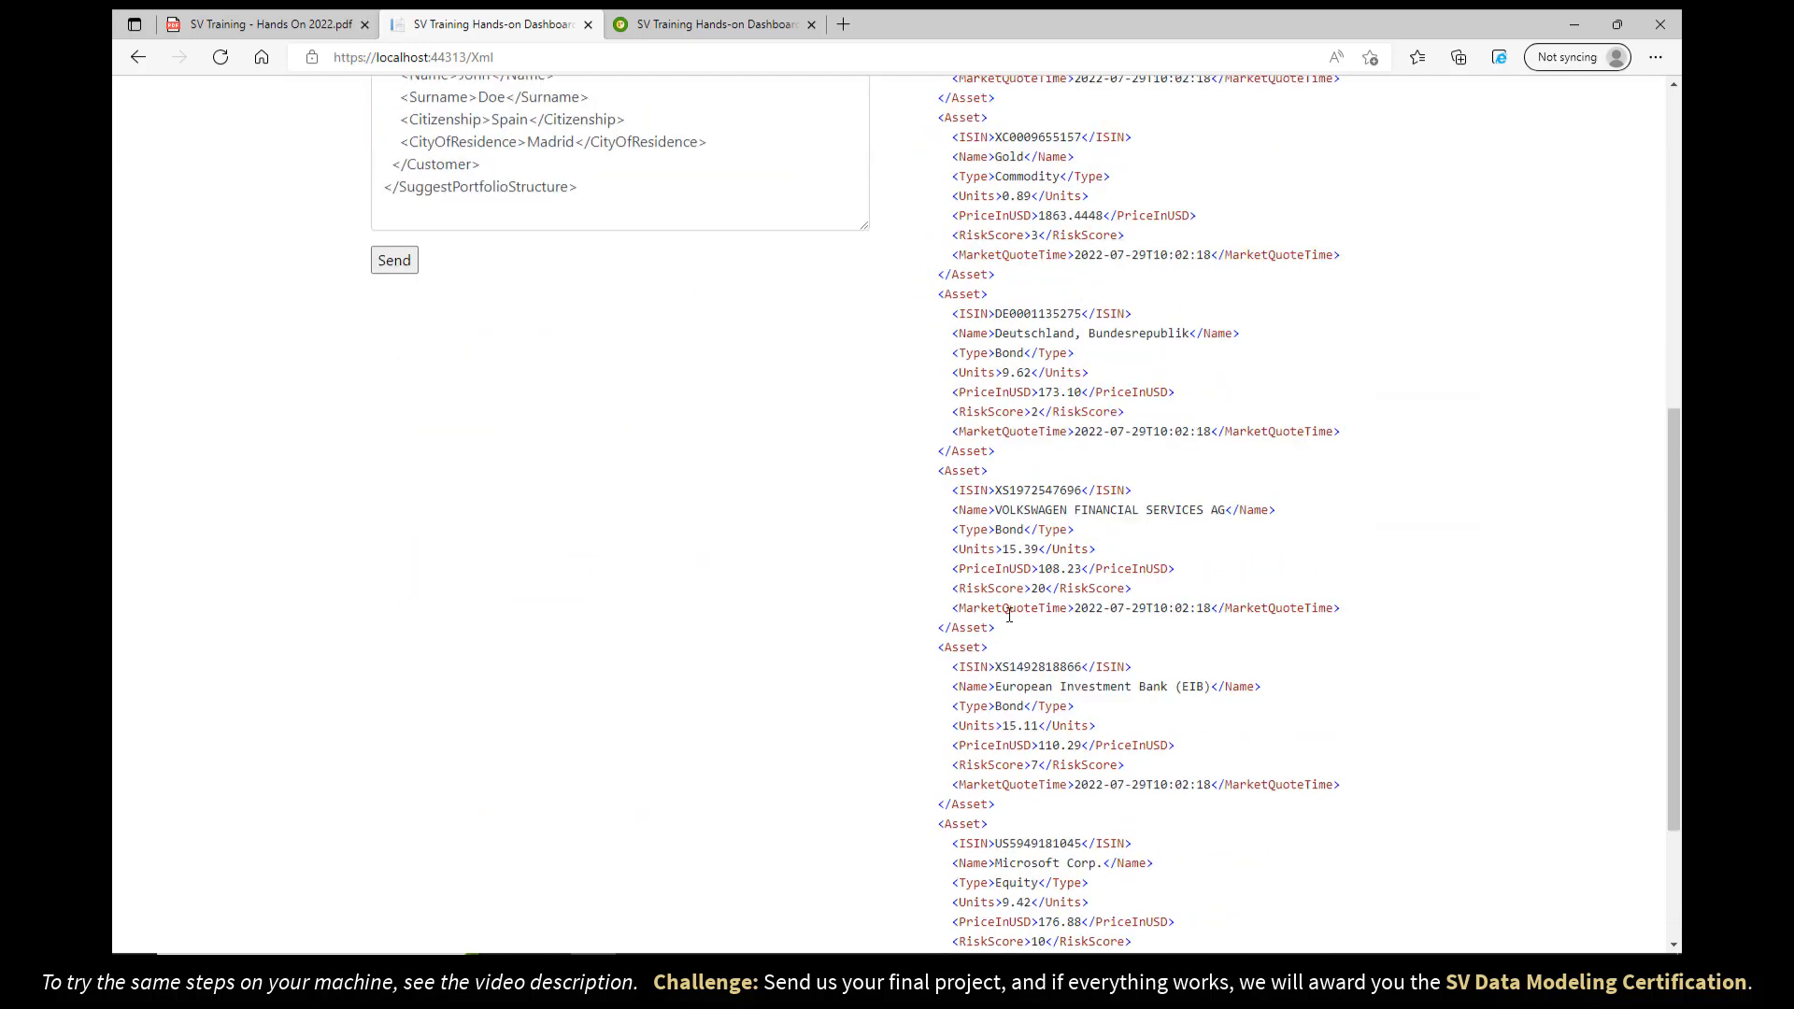
scroll(1009, 613, "up", 10)
left_click(394, 918)
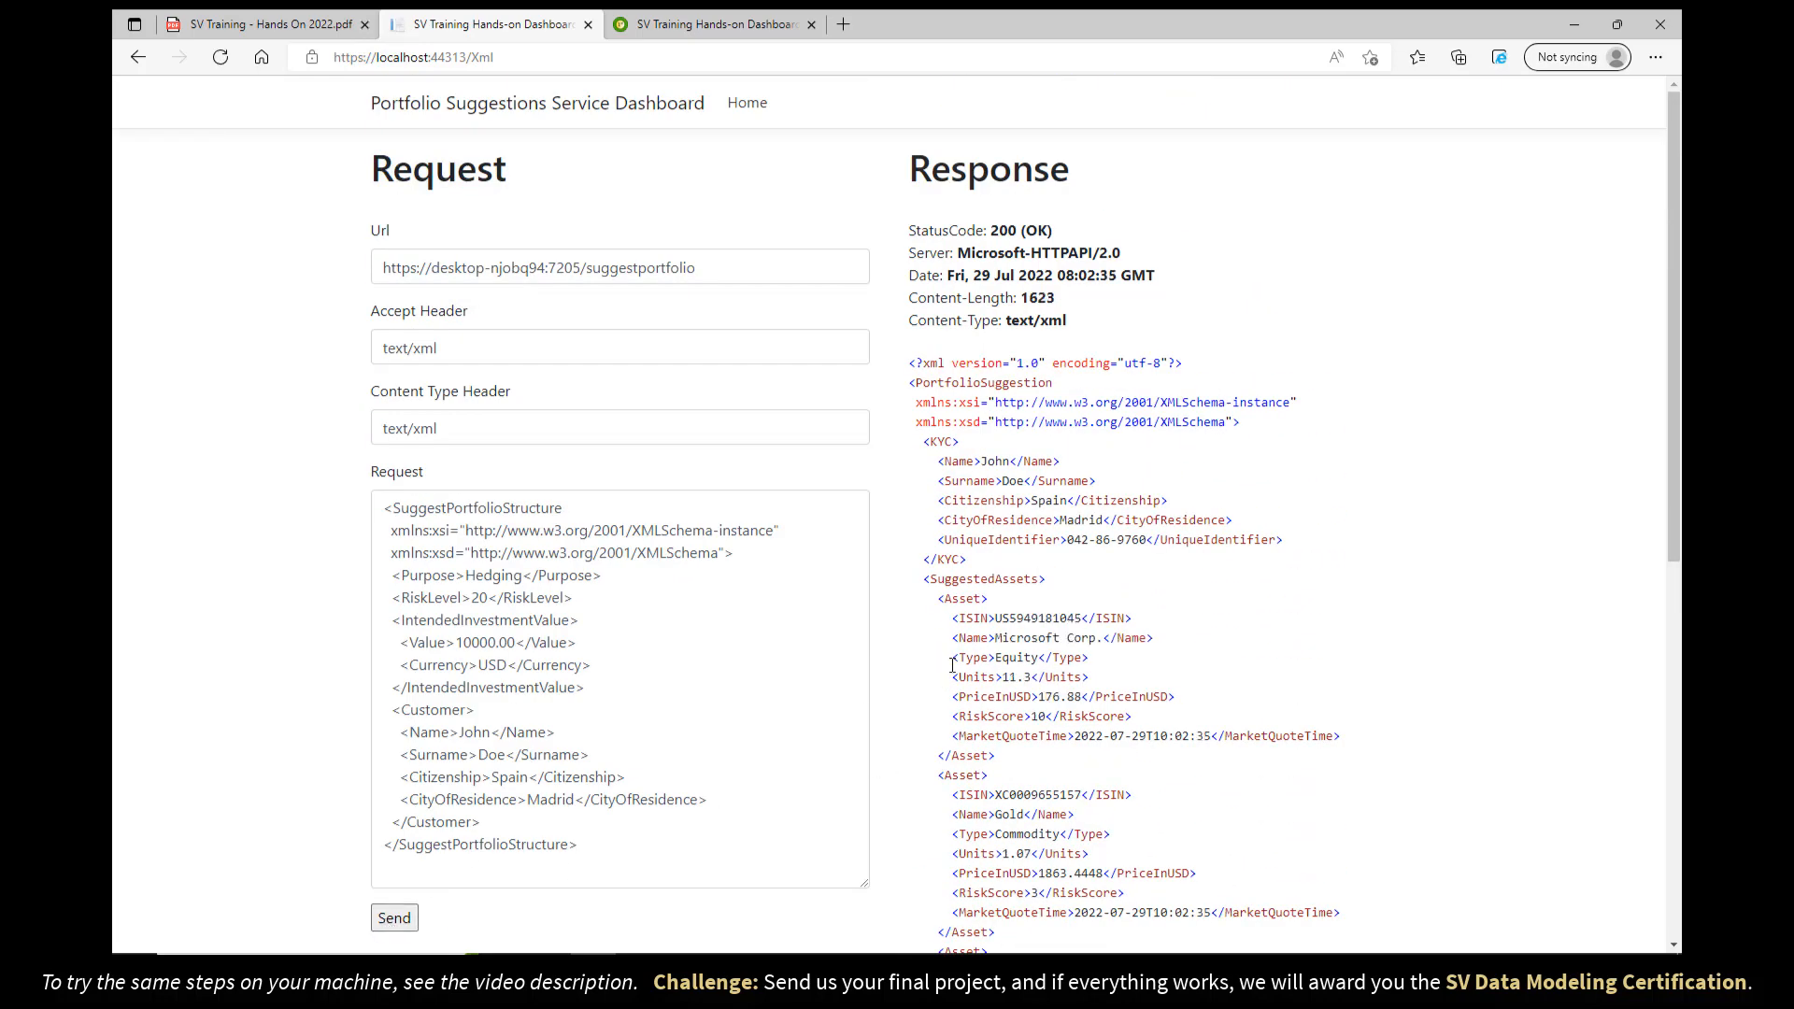
scroll(961, 676, "down", 5)
scroll(988, 469, "up", 5)
- Switch to Service Virtualization Designer, open the service's logged messages and show the request exchanged as SV ⇄ Real Service
left_click(867, 968)
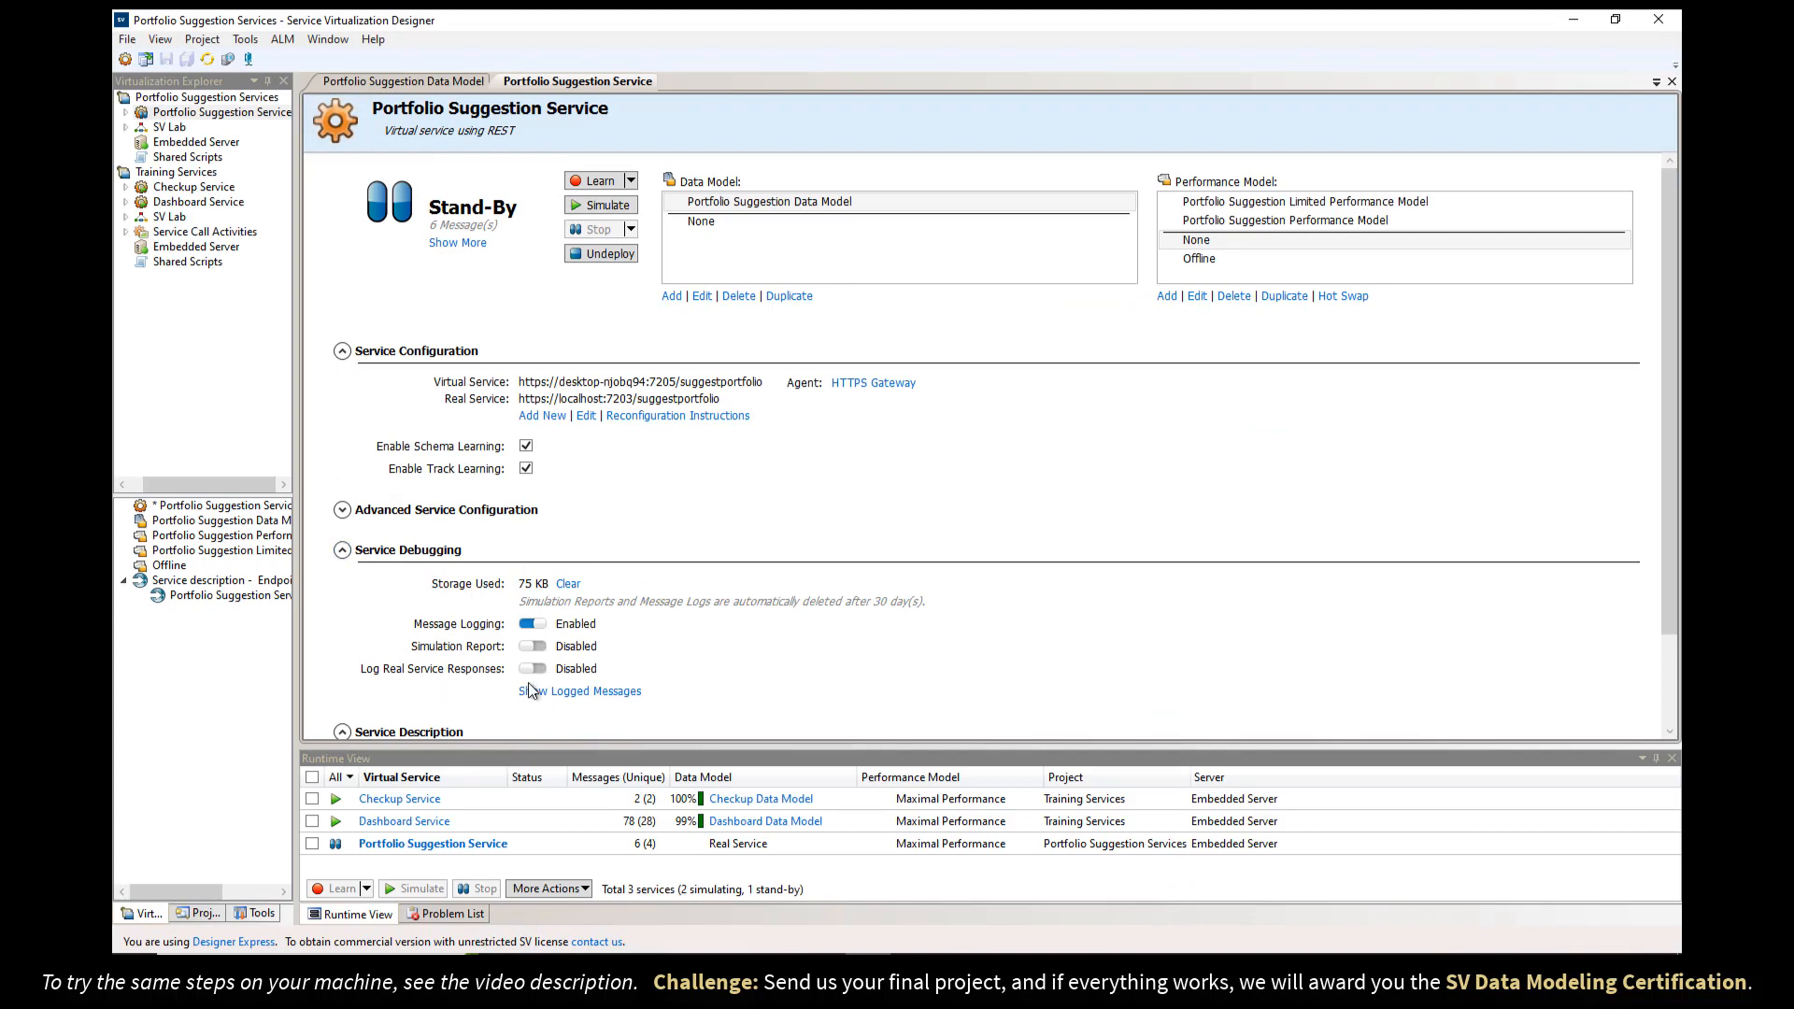
left_click(582, 693)
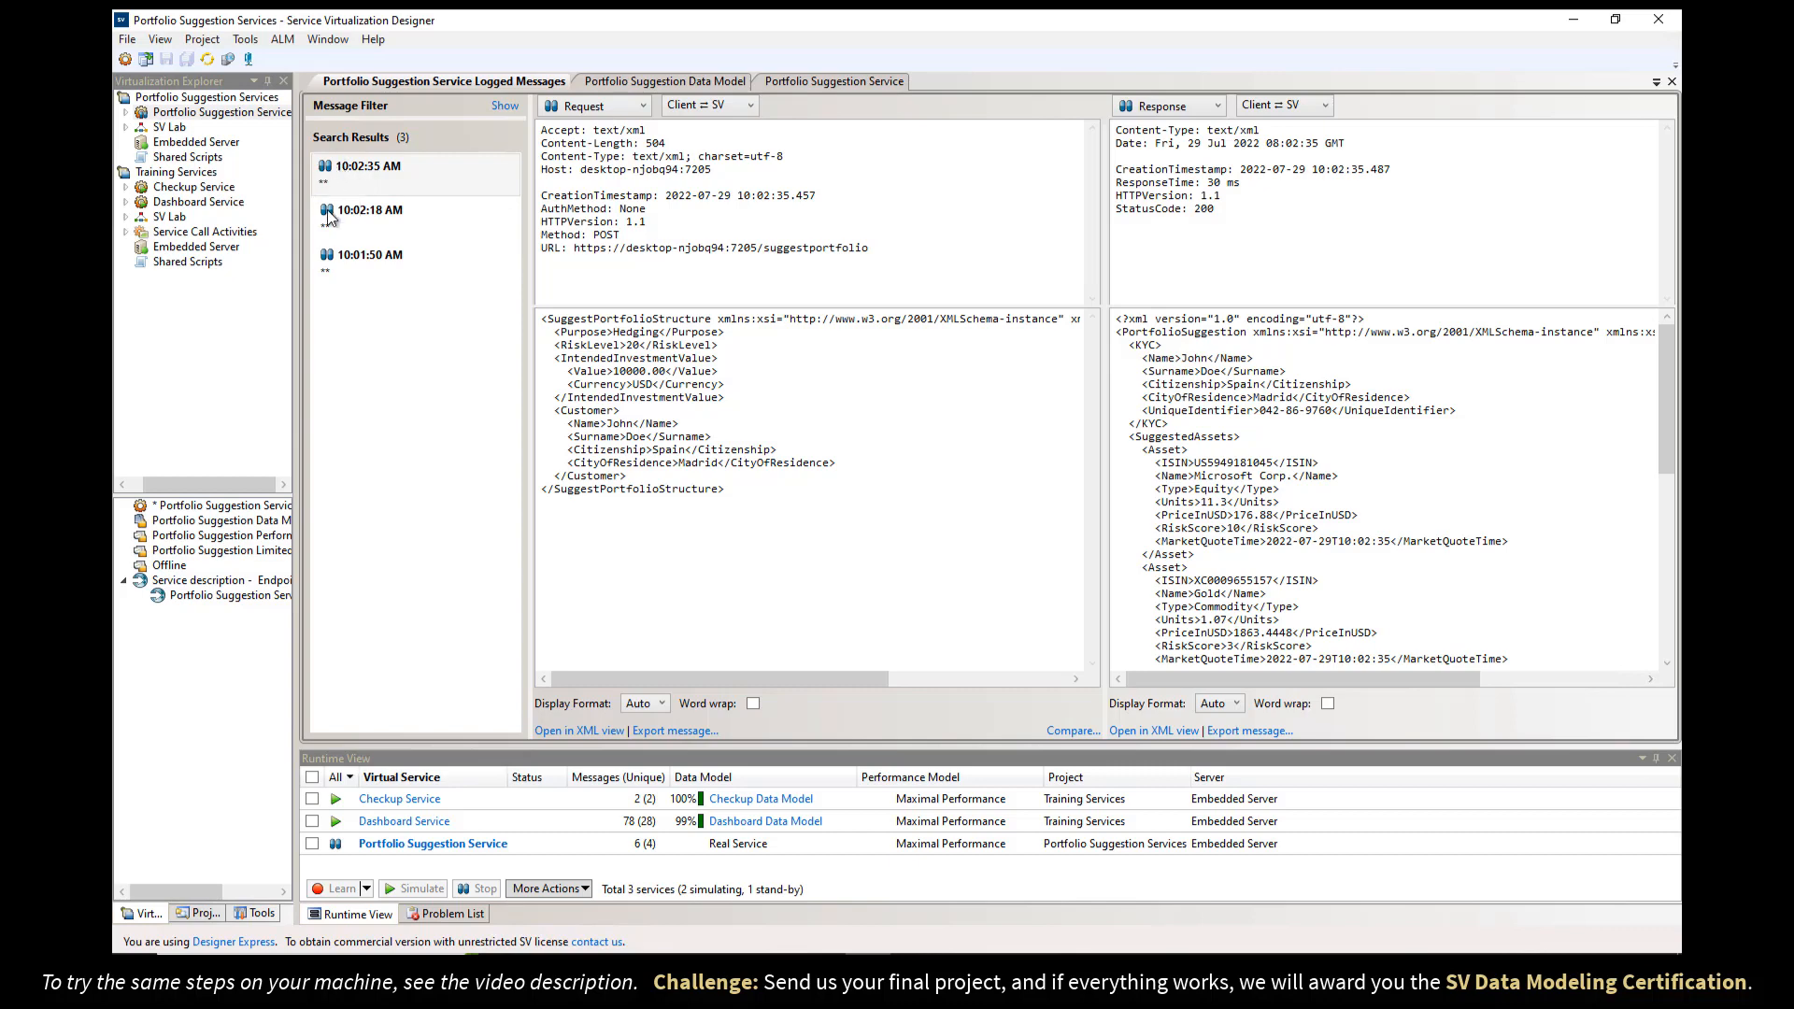
left_click(358, 215)
left_click(718, 109)
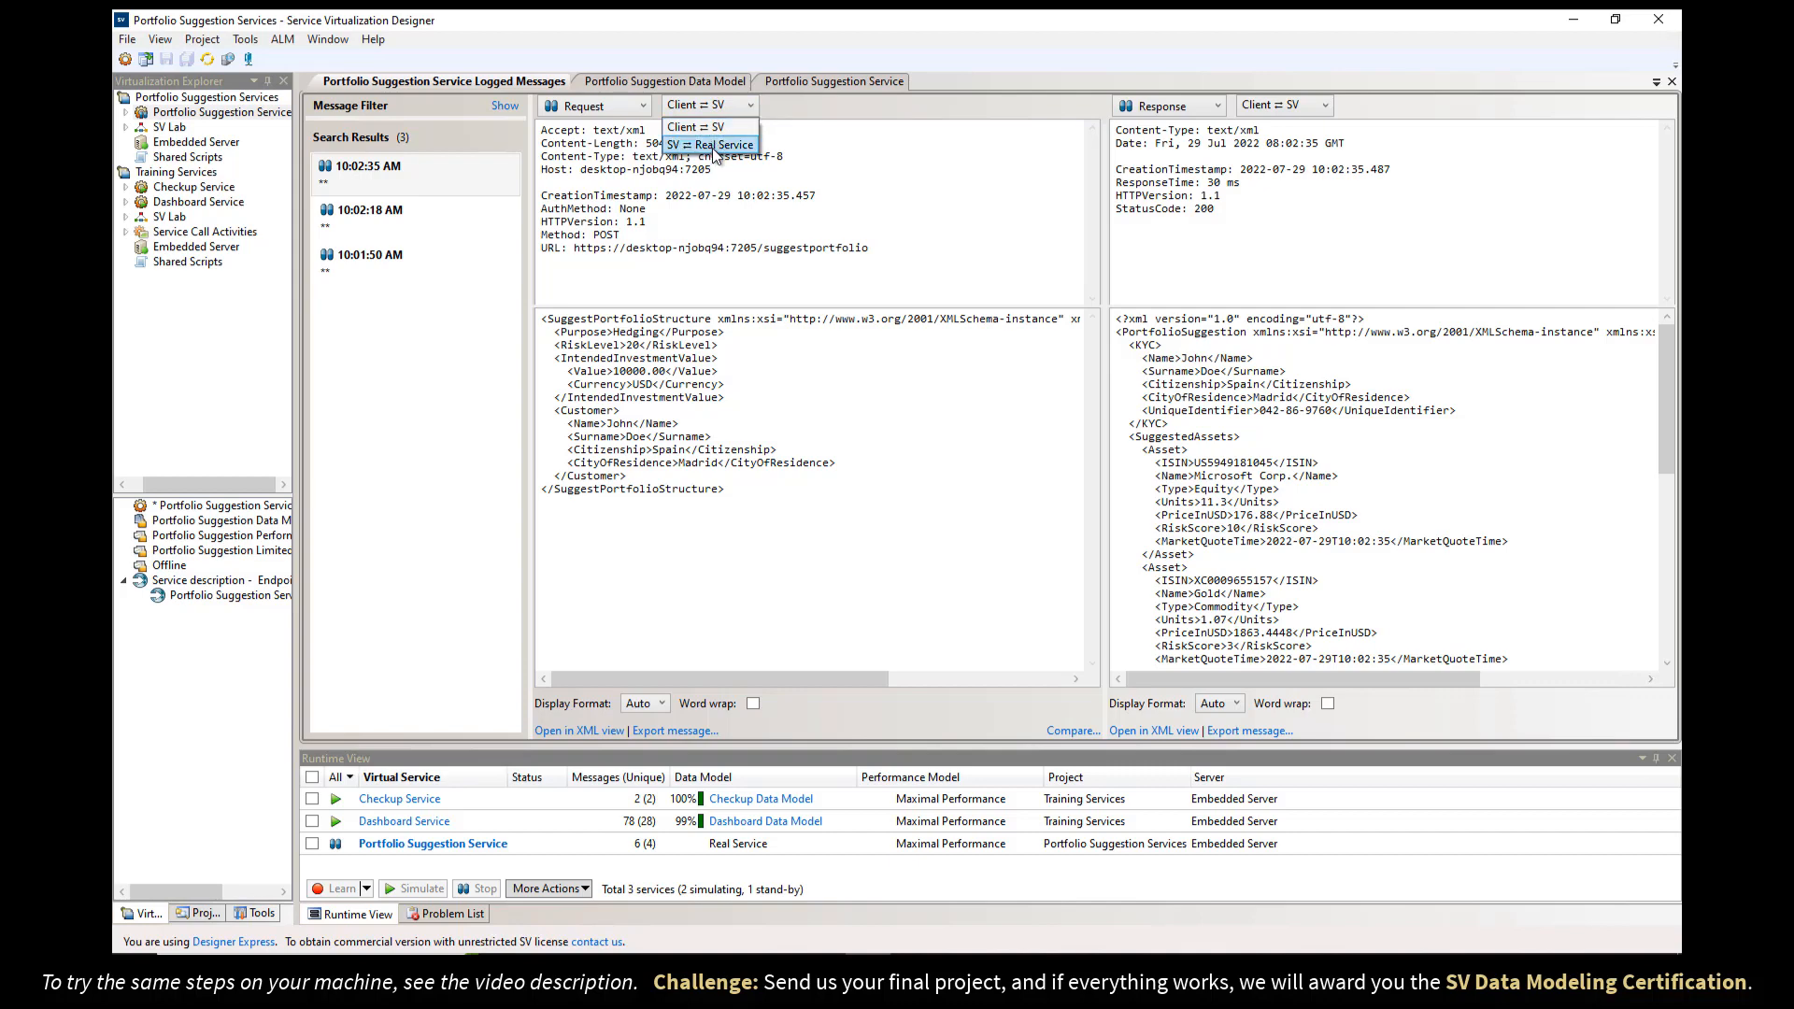
left_click(713, 146)
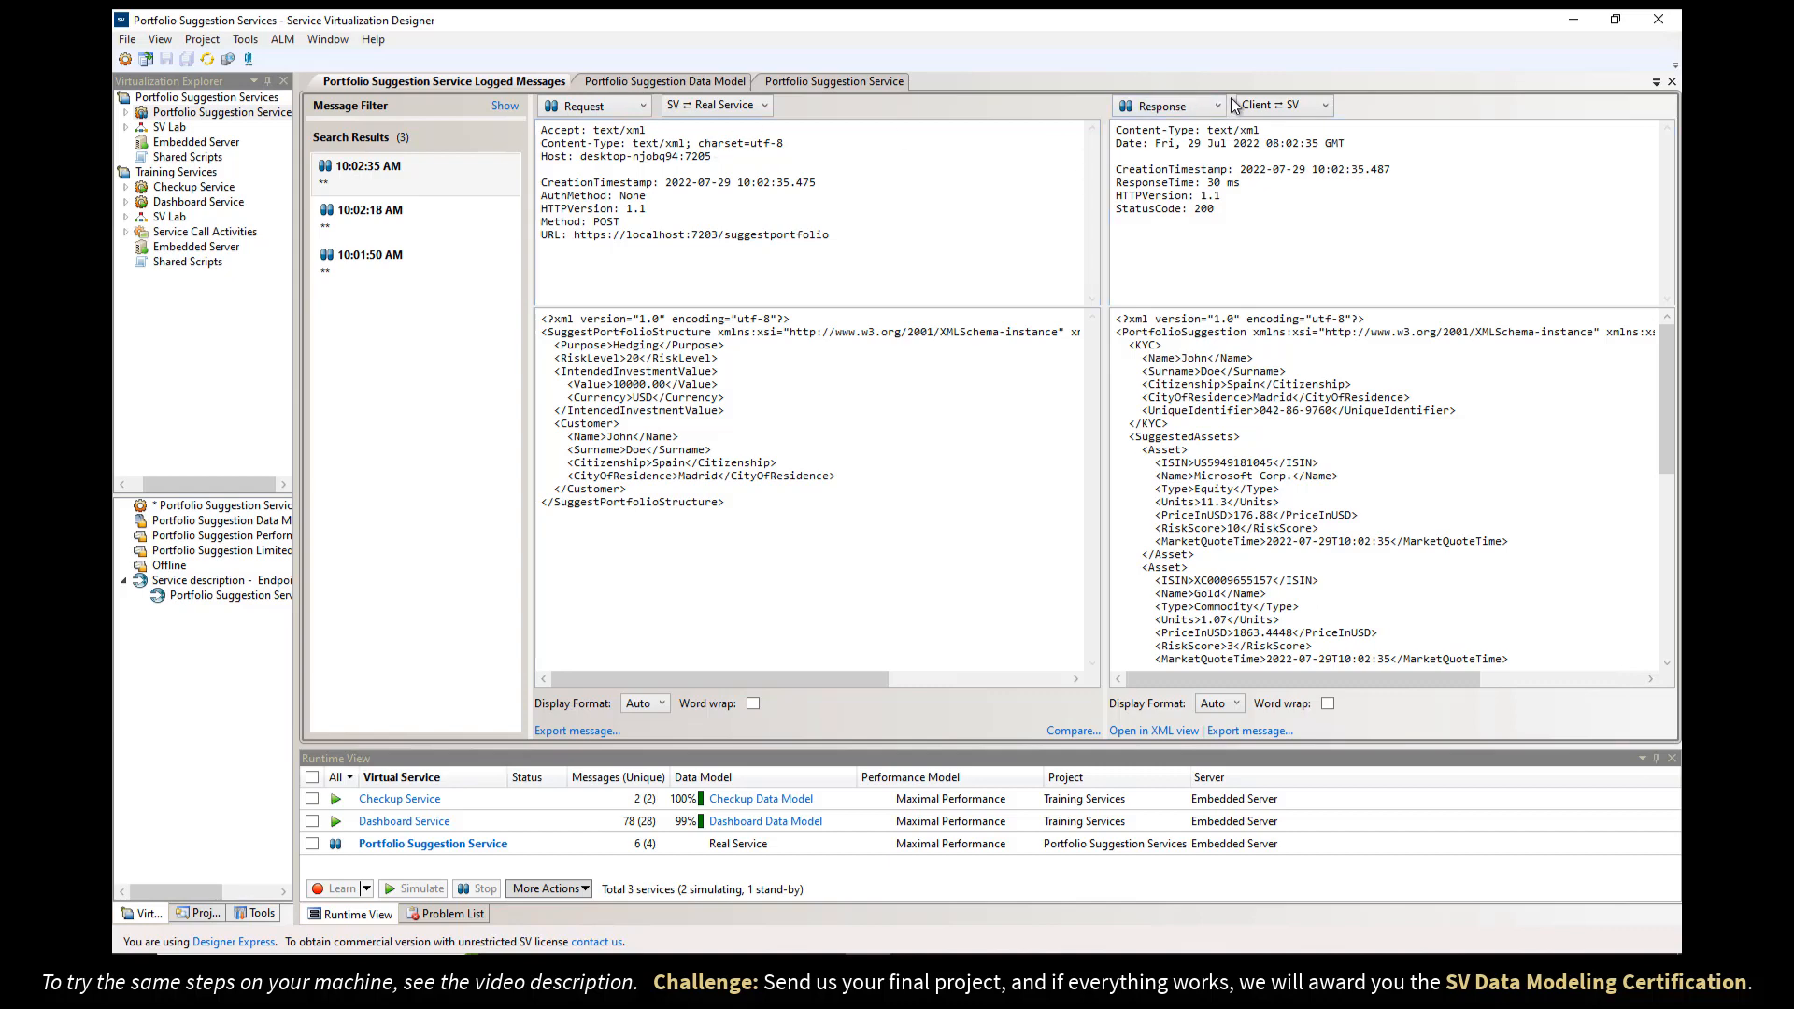
- Show the logged response as SV ⇄ Real Service, return it to Client ⇄ SV, and close the logged messages
left_click(1284, 110)
left_click(1290, 147)
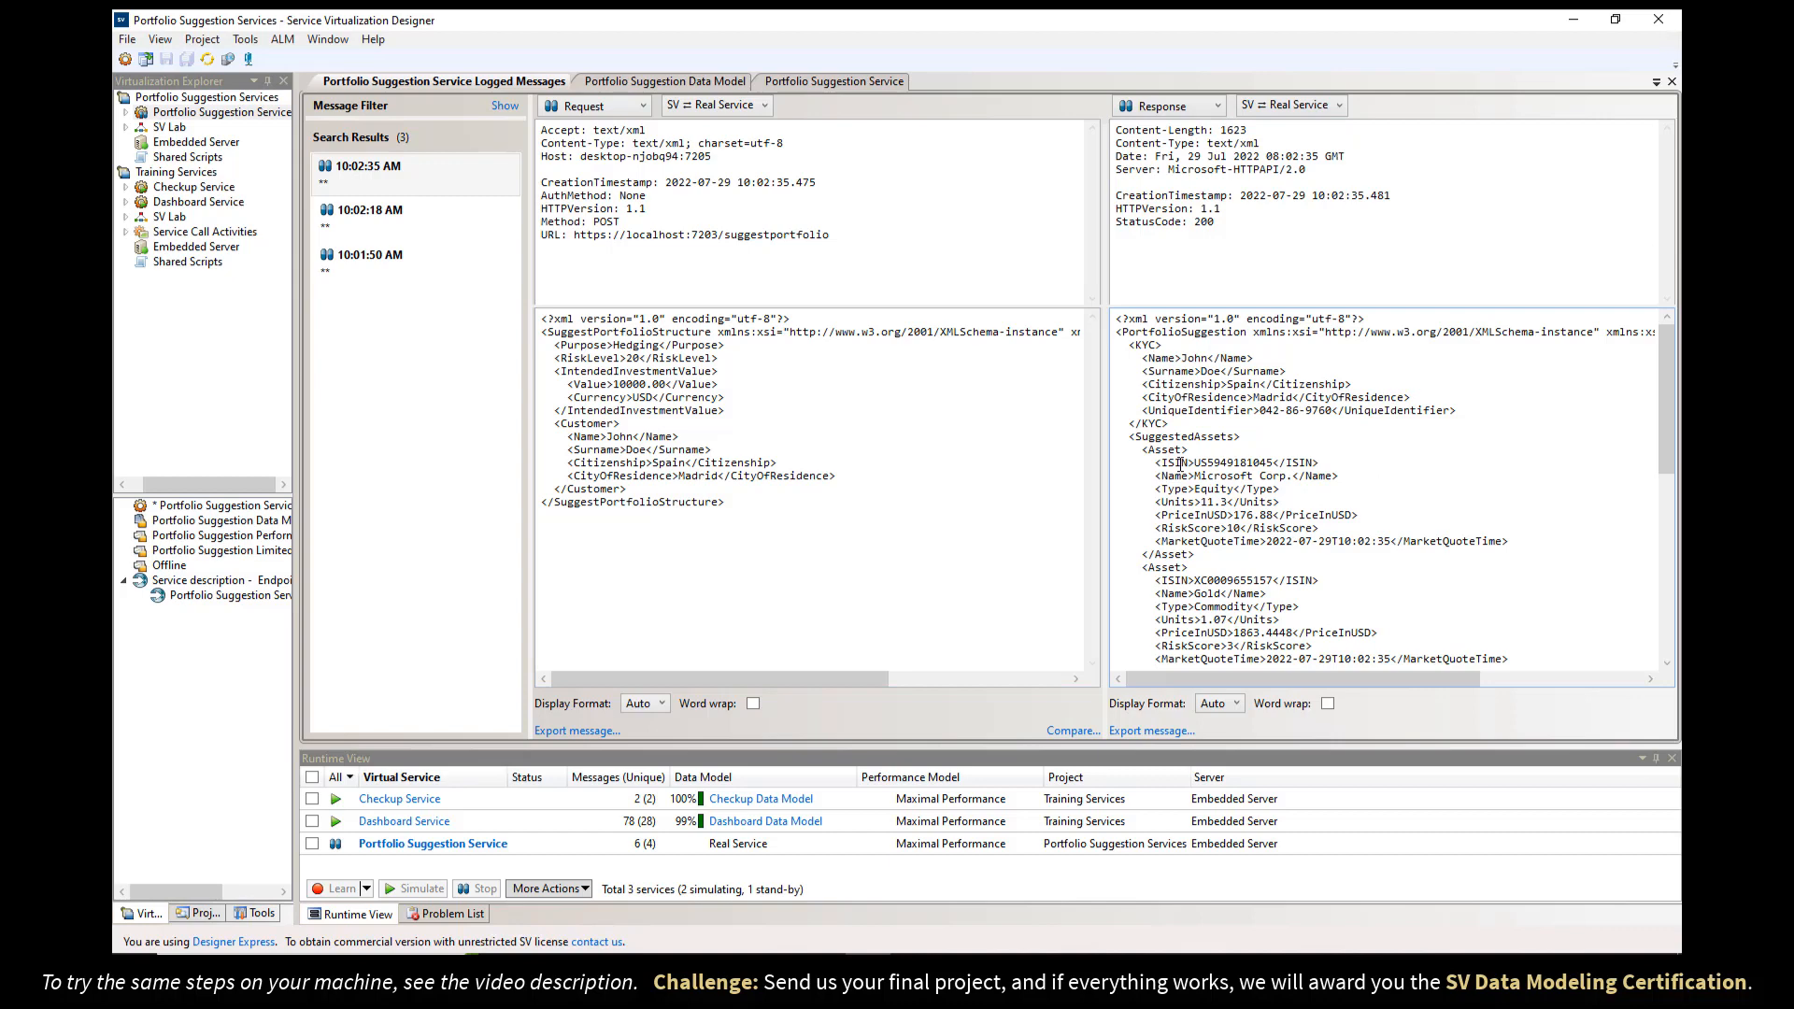
left_click(1292, 105)
left_click(1272, 128)
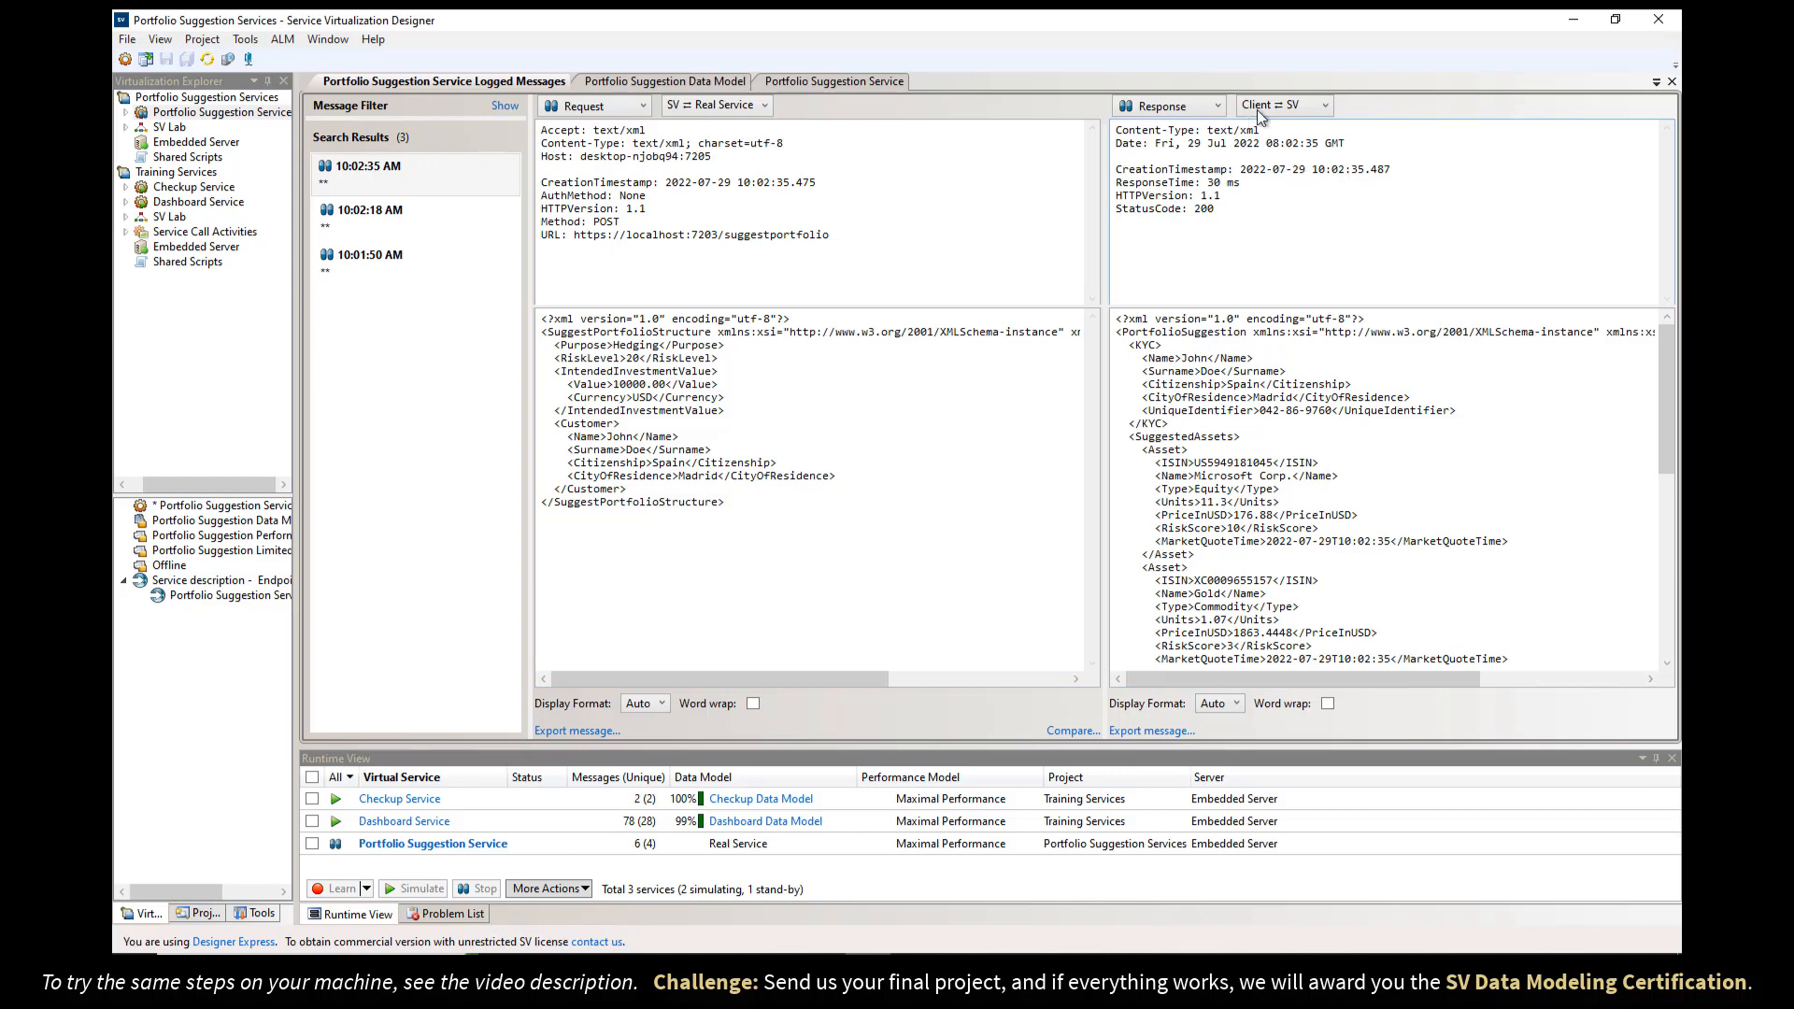
left_click(1672, 82)
- Back in the browser dashboard, change the request's Currency to CZK, send it and highlight the returned message body
key("alt+Tab")
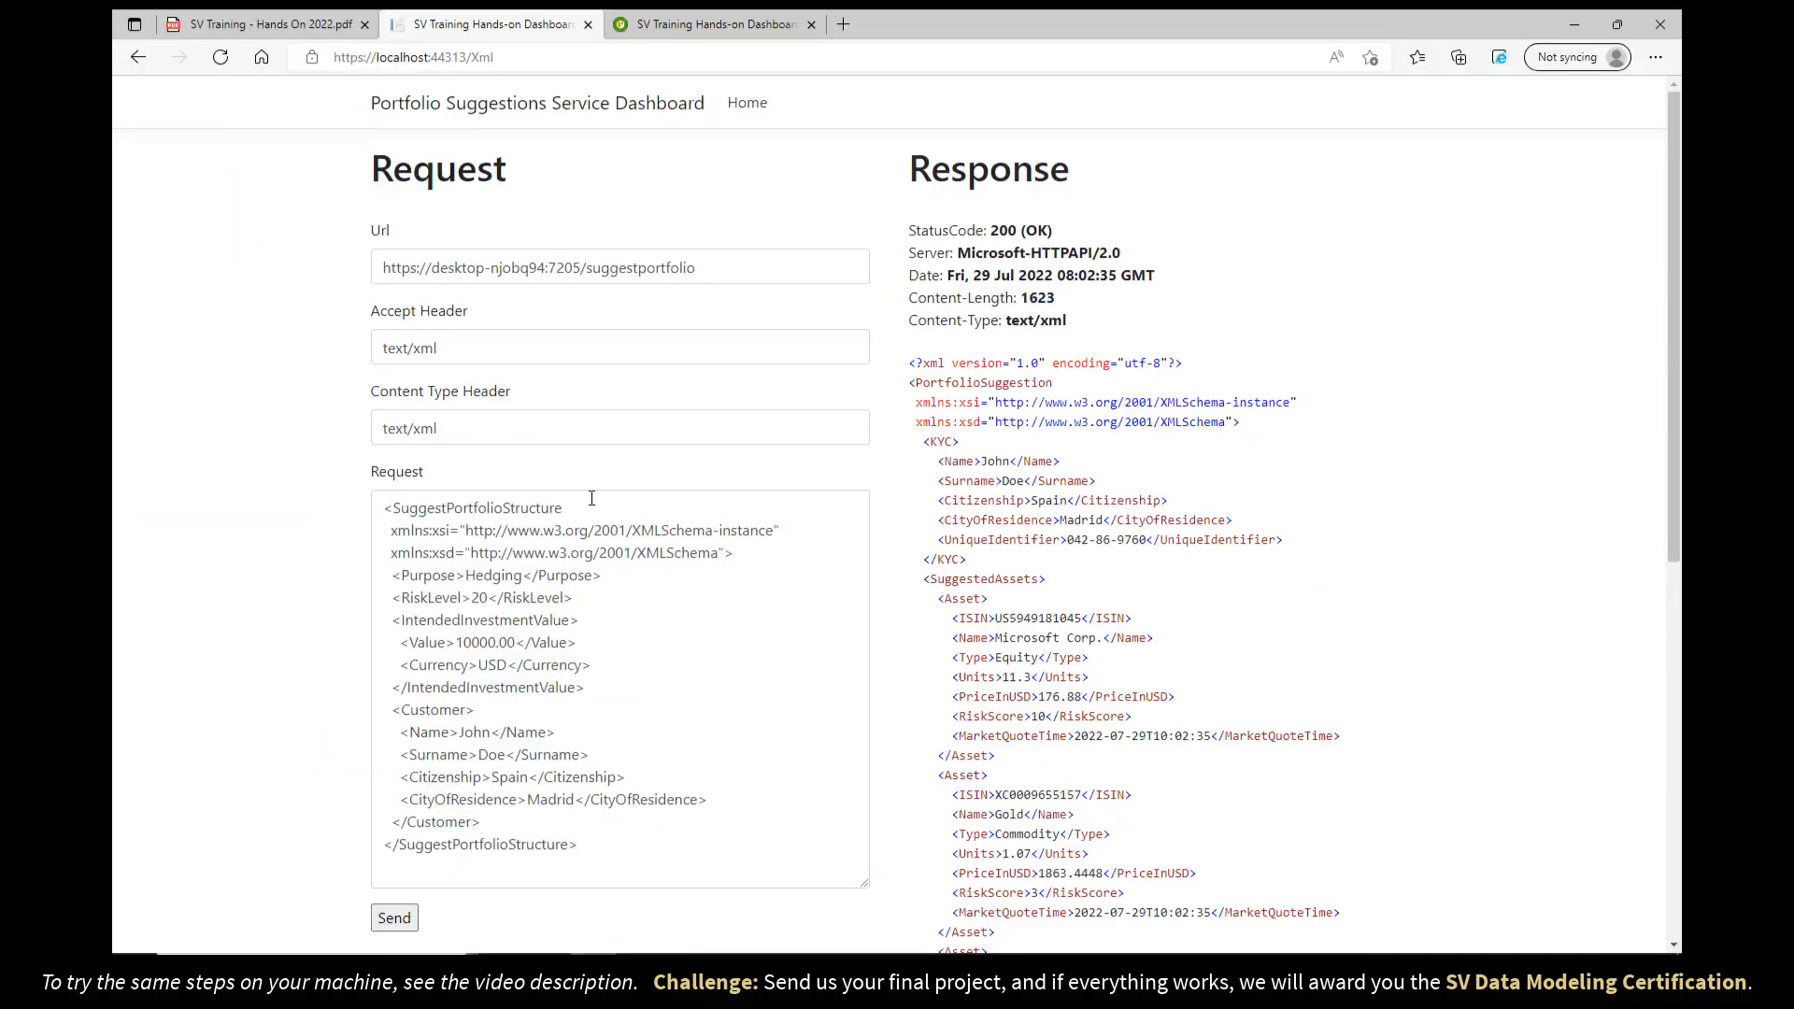
left_click_drag(478, 665, 511, 665)
type("CZK")
left_click(394, 917)
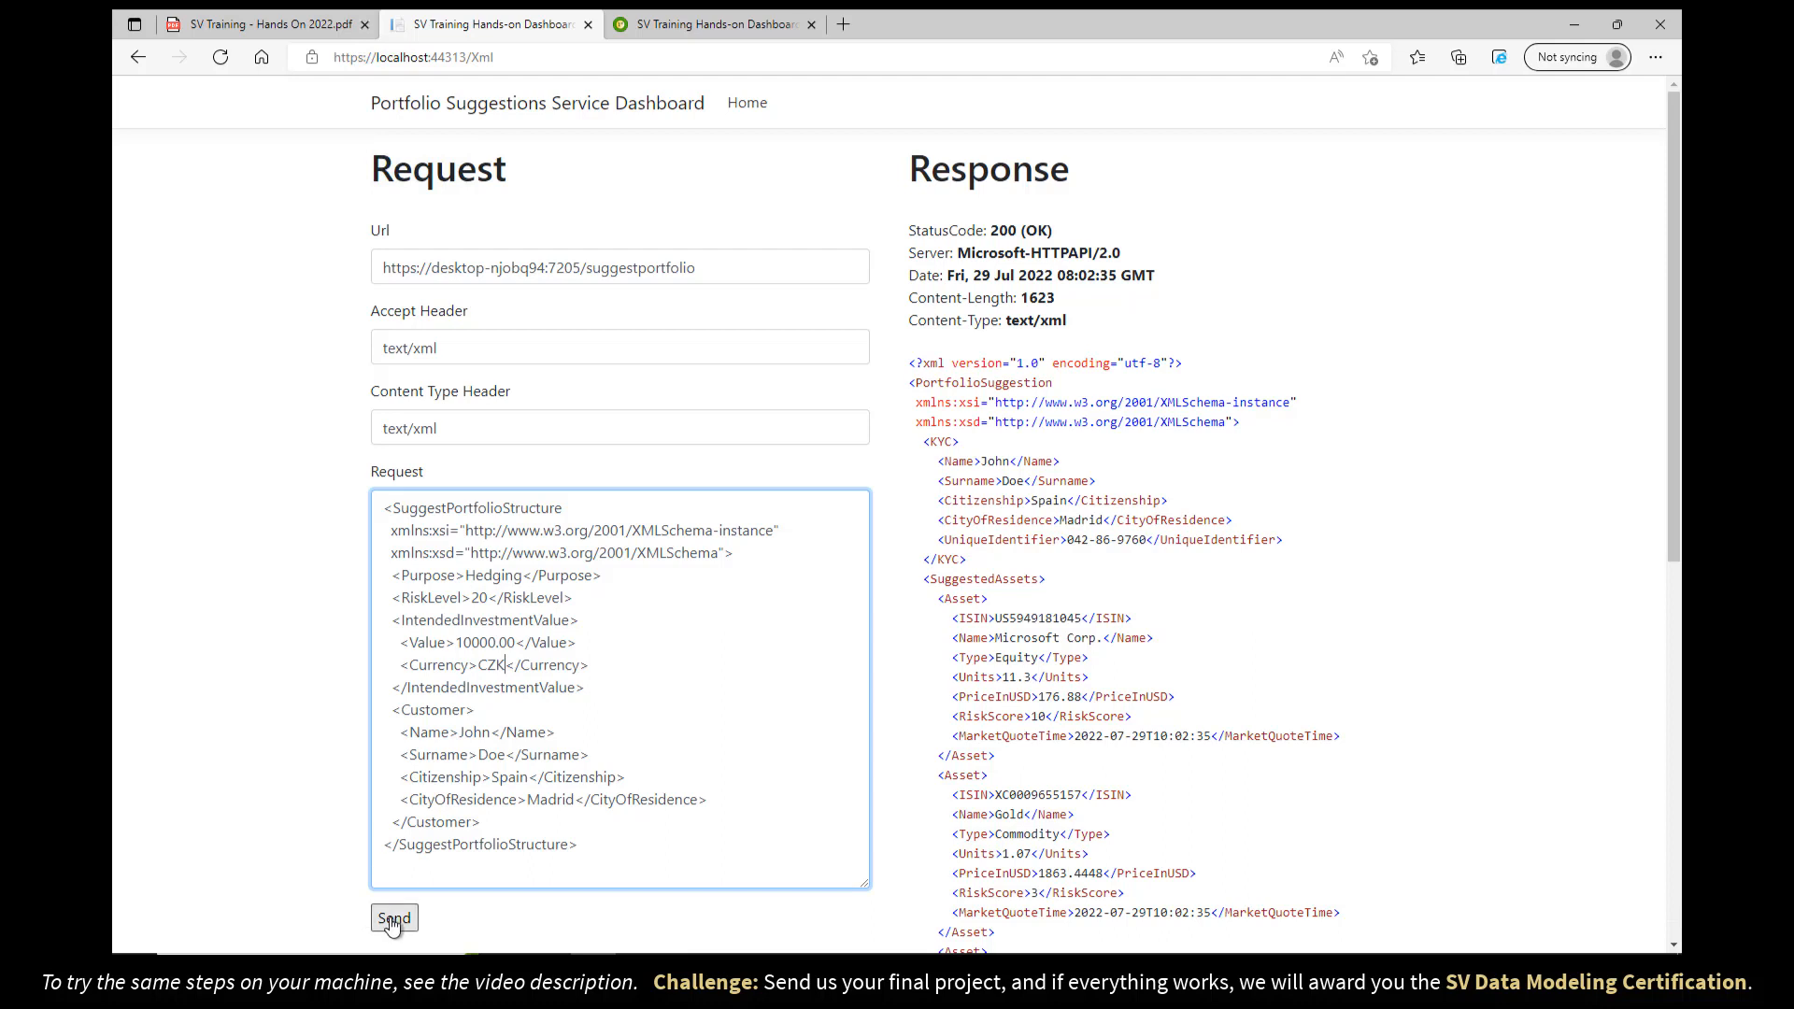
left_click_drag(726, 382, 849, 466)
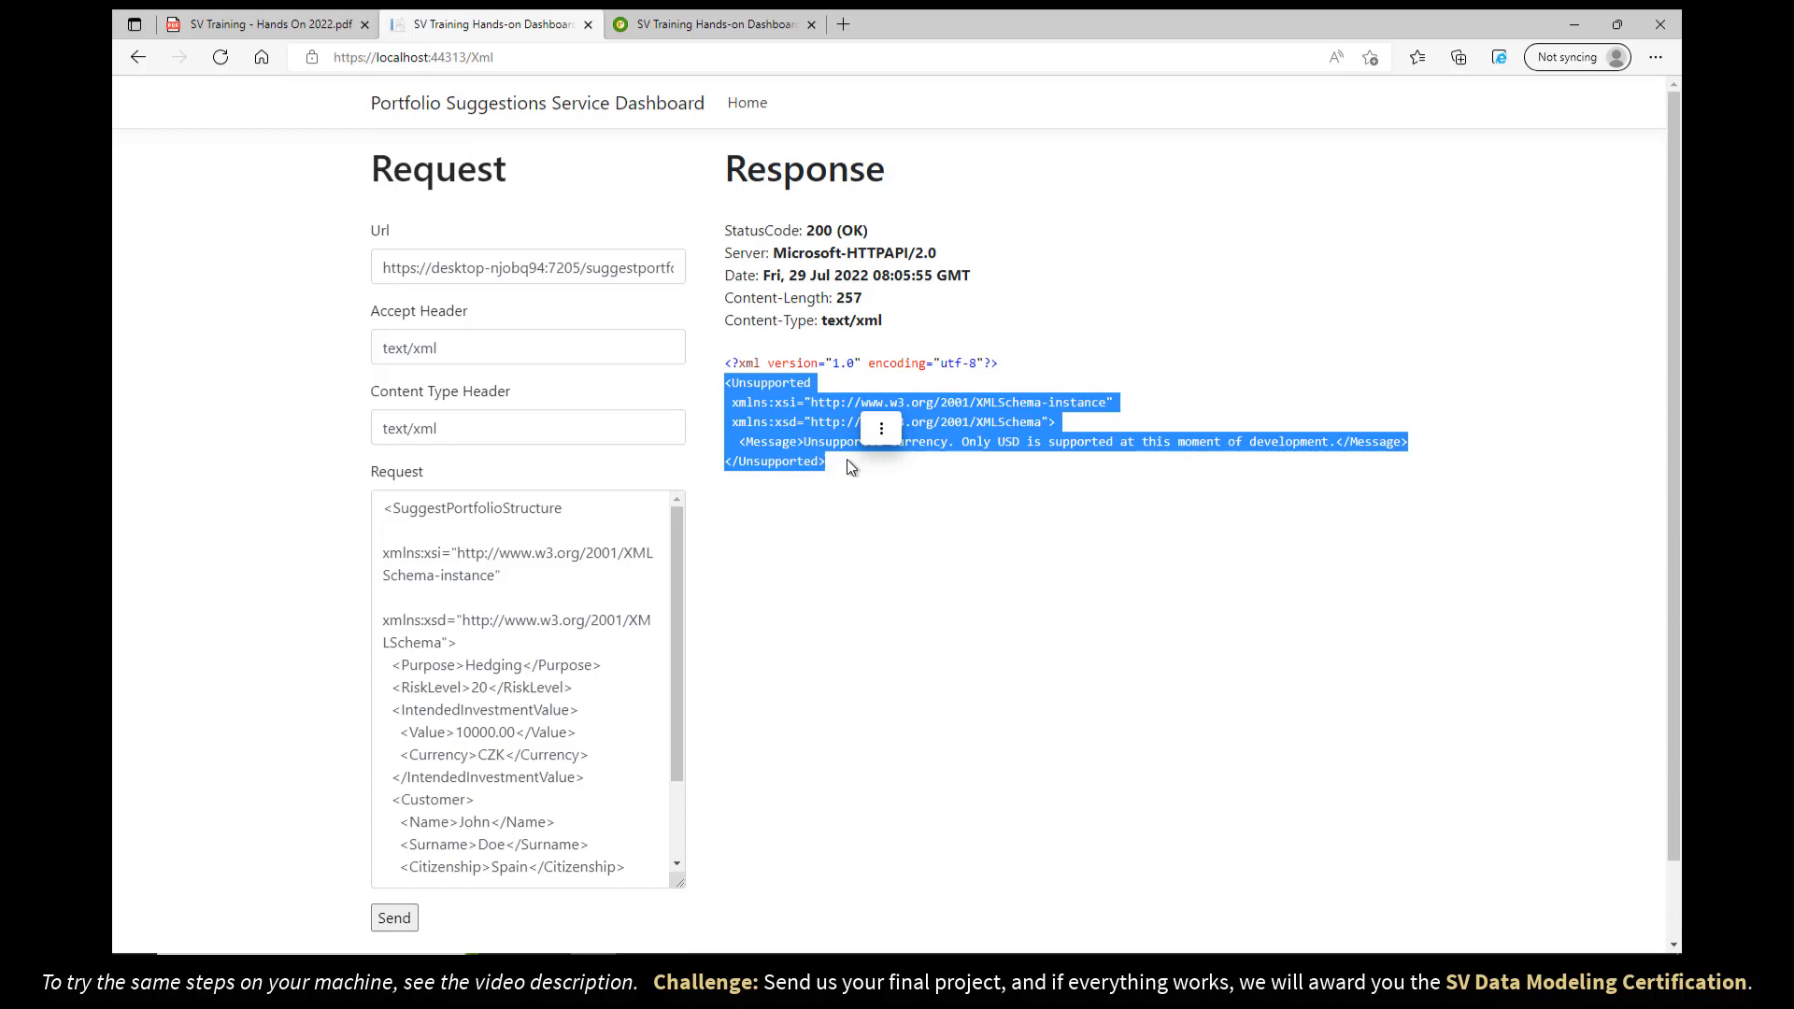
- Check the Hands-on 4 instructions in the training PDF and switch the Portfolio Suggestion Service to learning mode
left_click(263, 30)
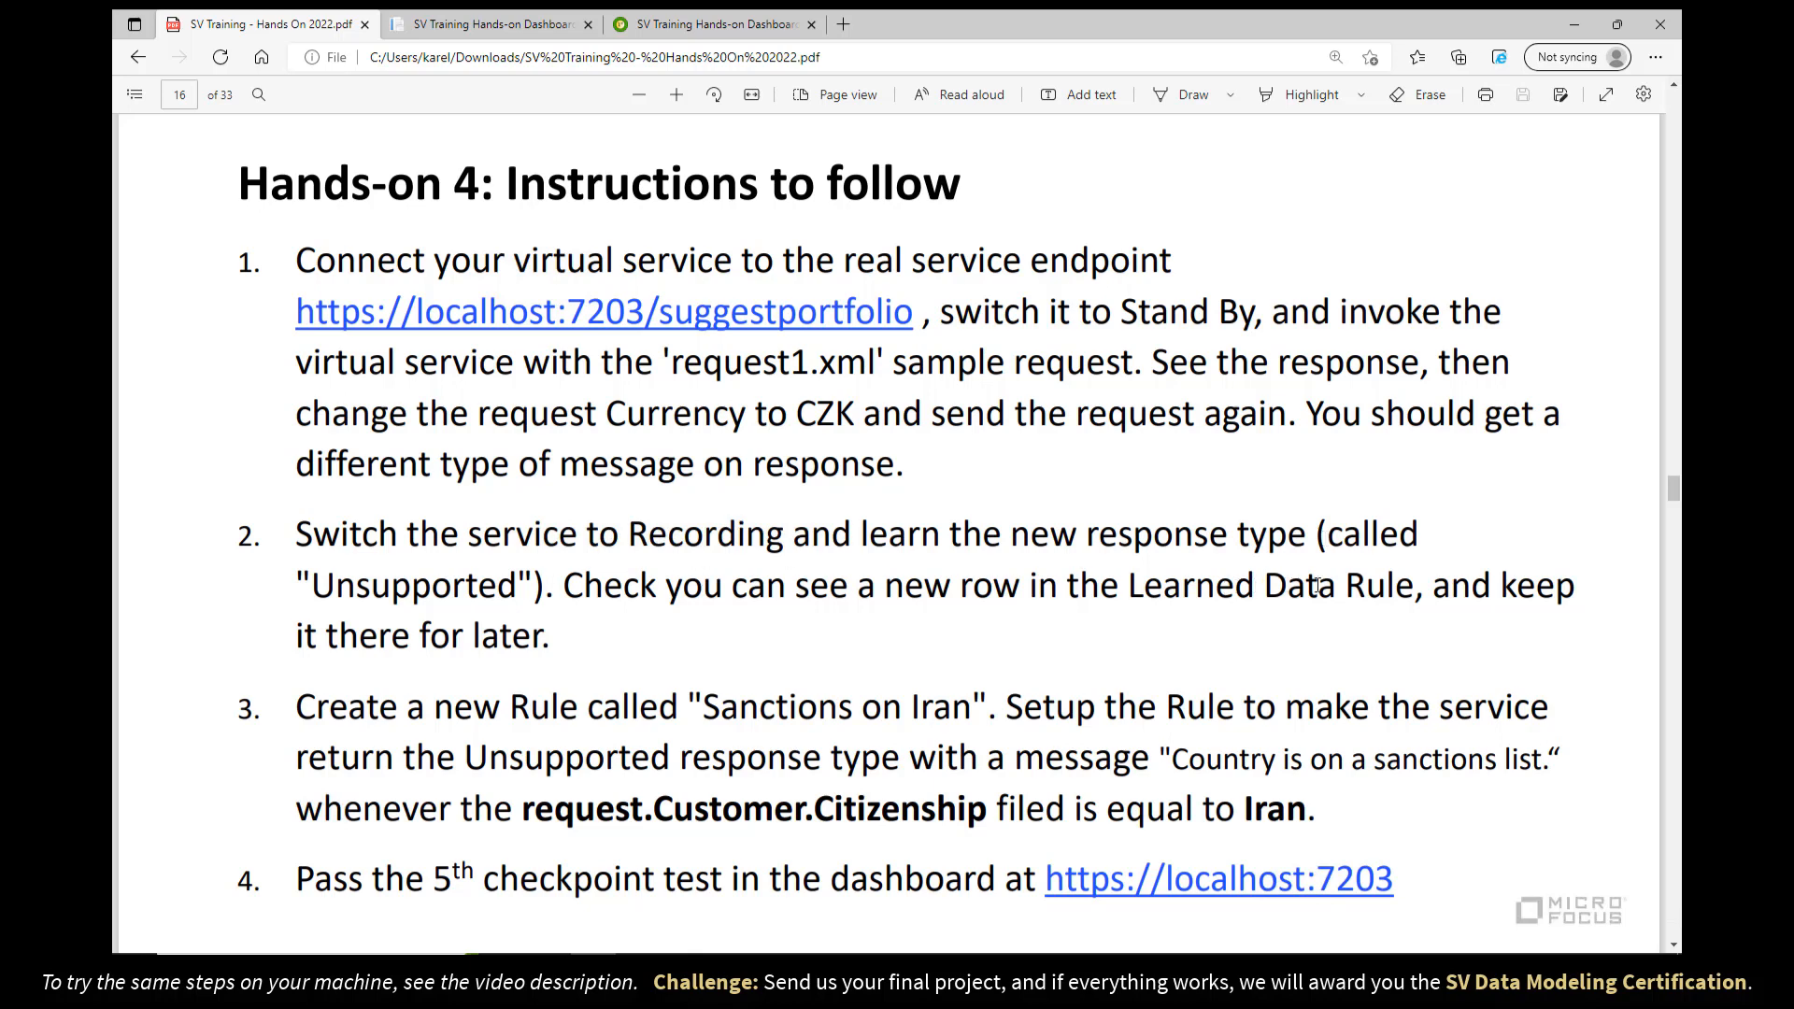
left_click(866, 905)
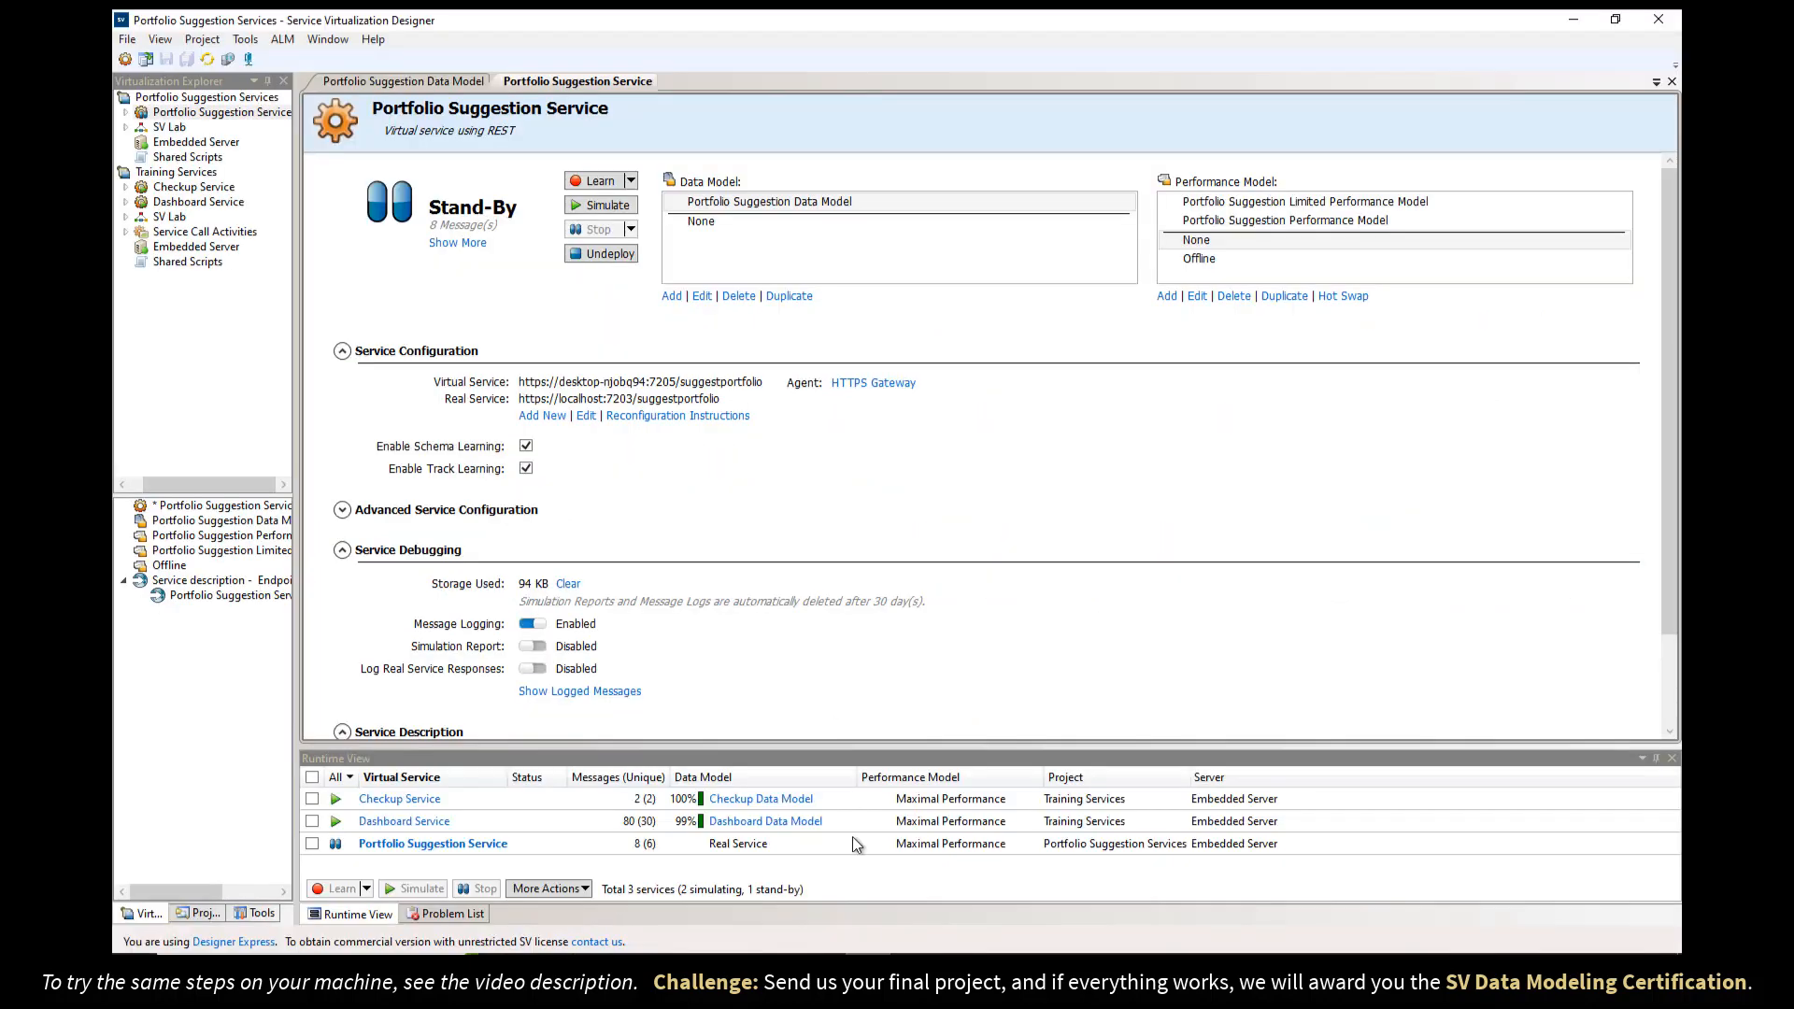
left_click(598, 182)
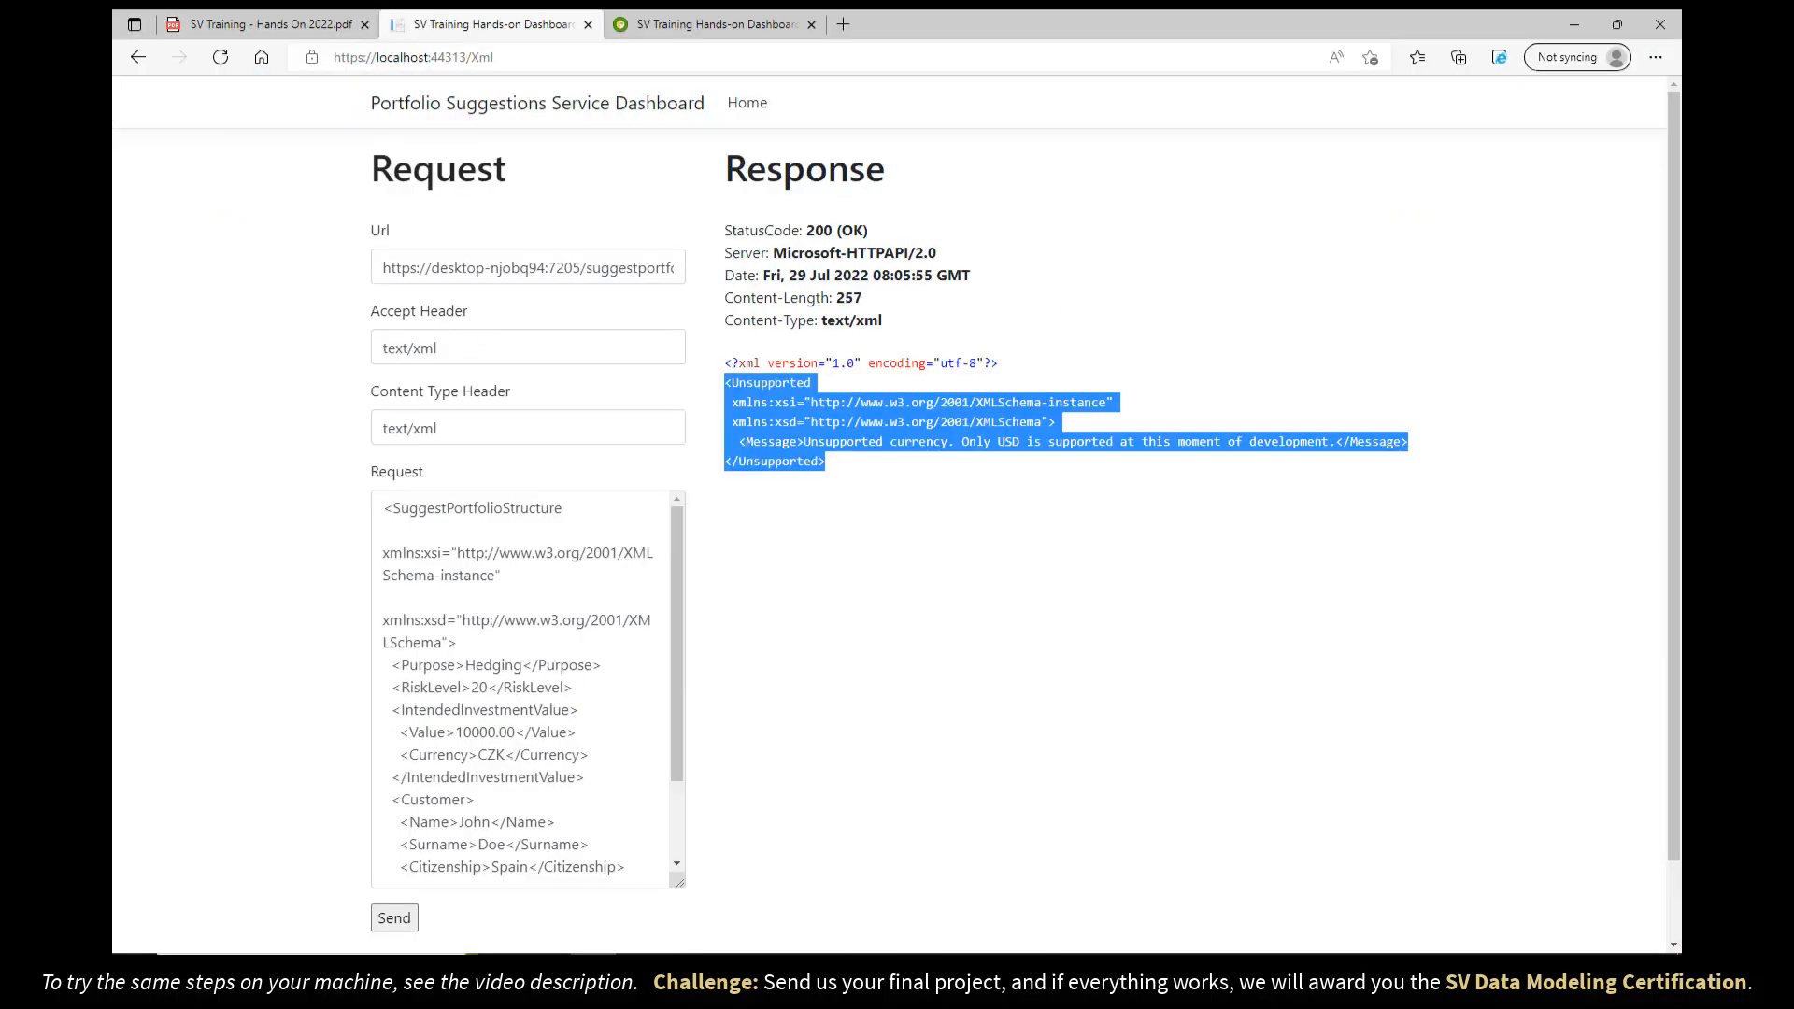
- Resend the CZK request from the browser dashboard and stop learning on the Portfolio Suggestion Service
left_click(393, 920)
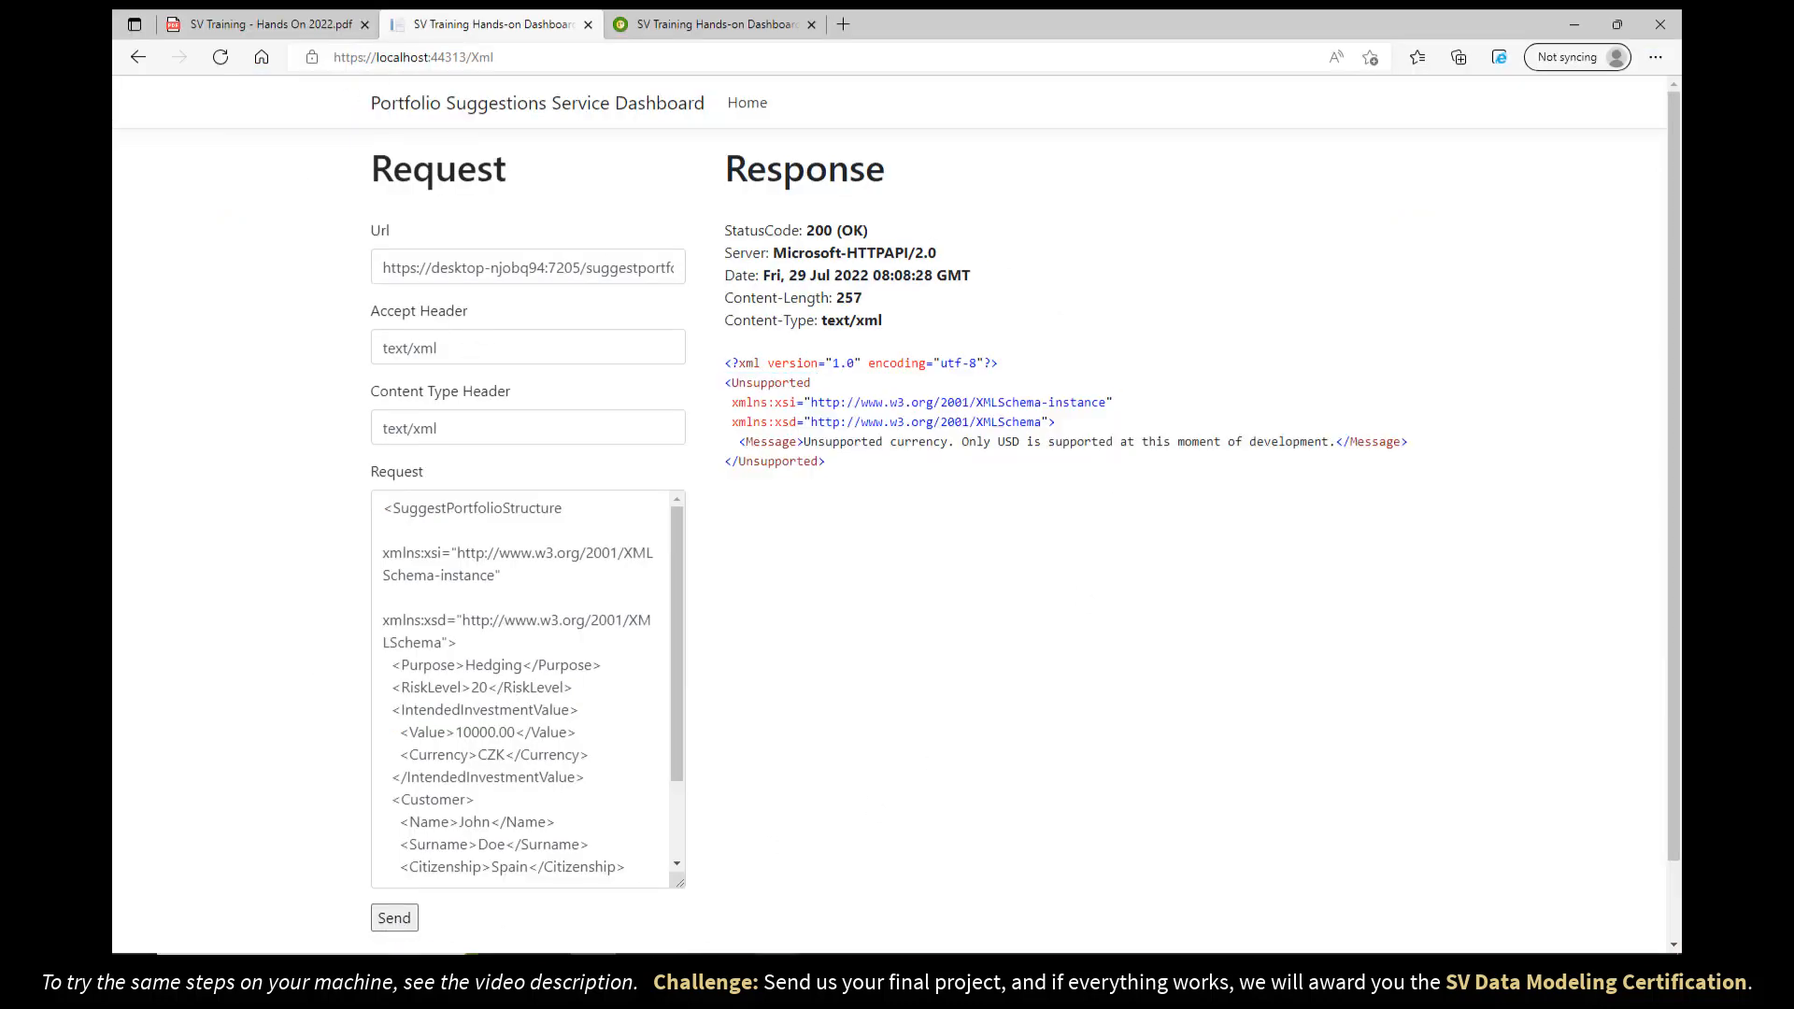
left_click(868, 972)
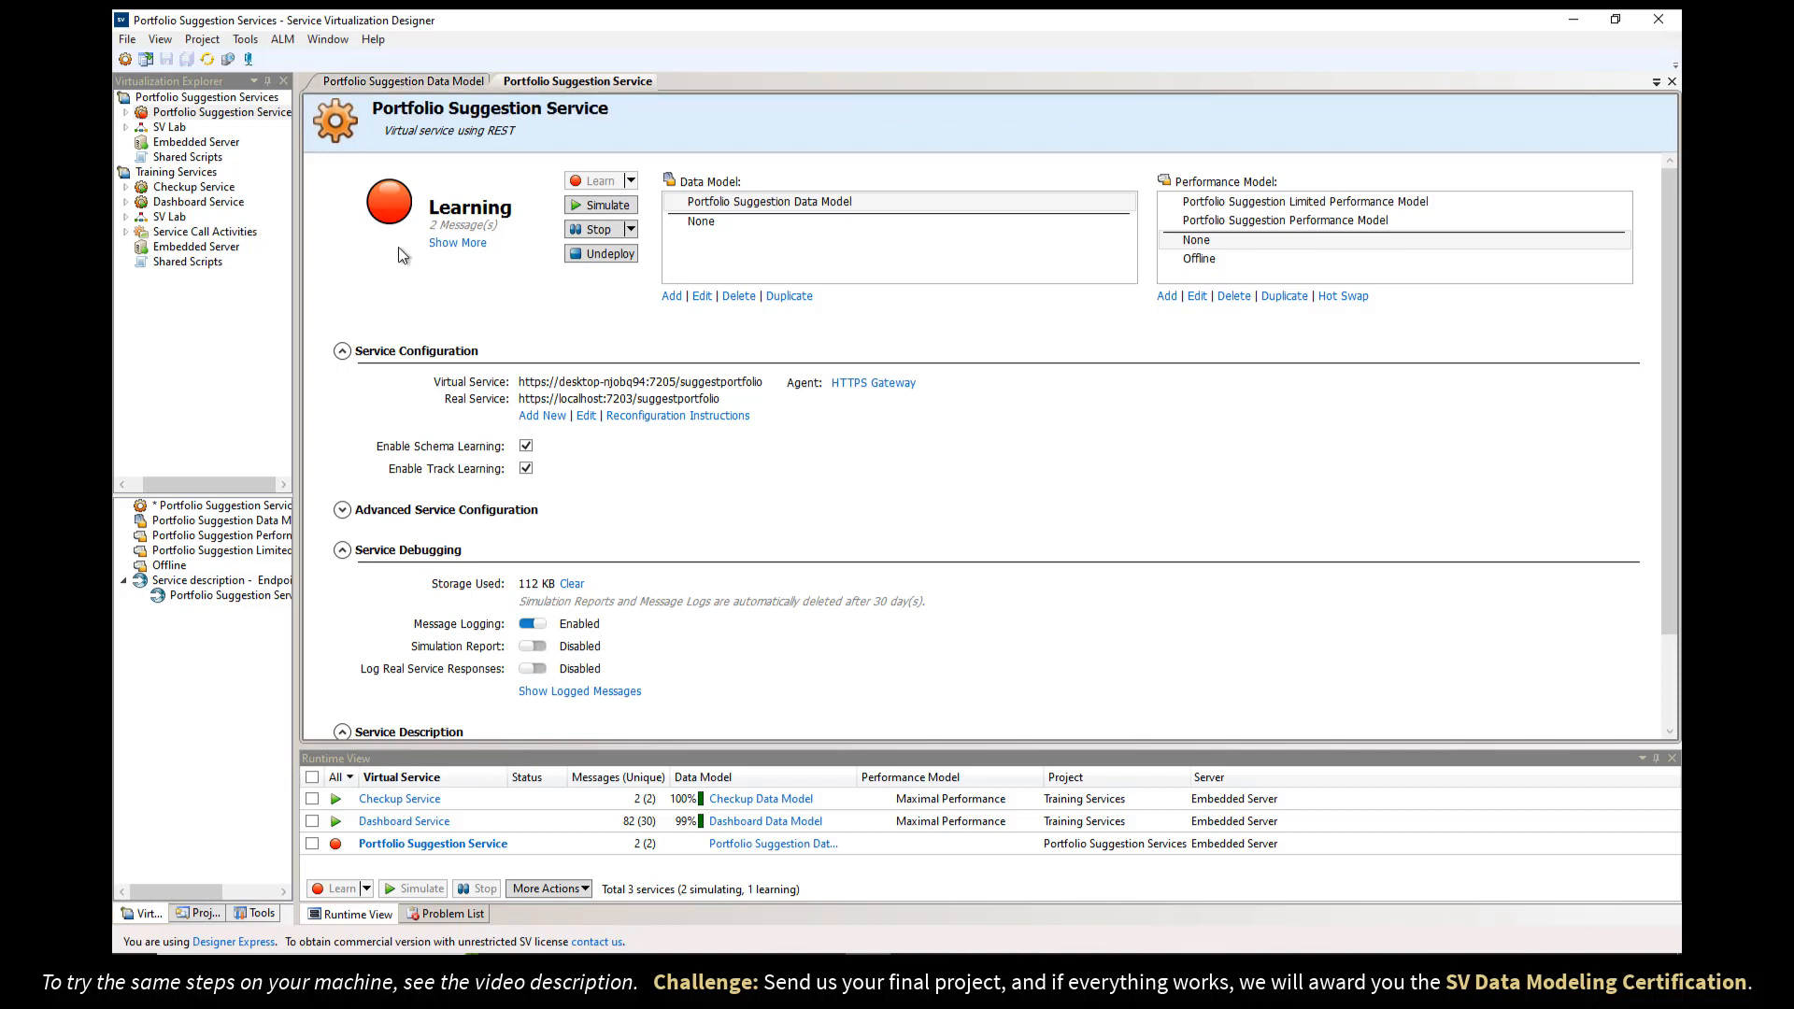
left_click(602, 230)
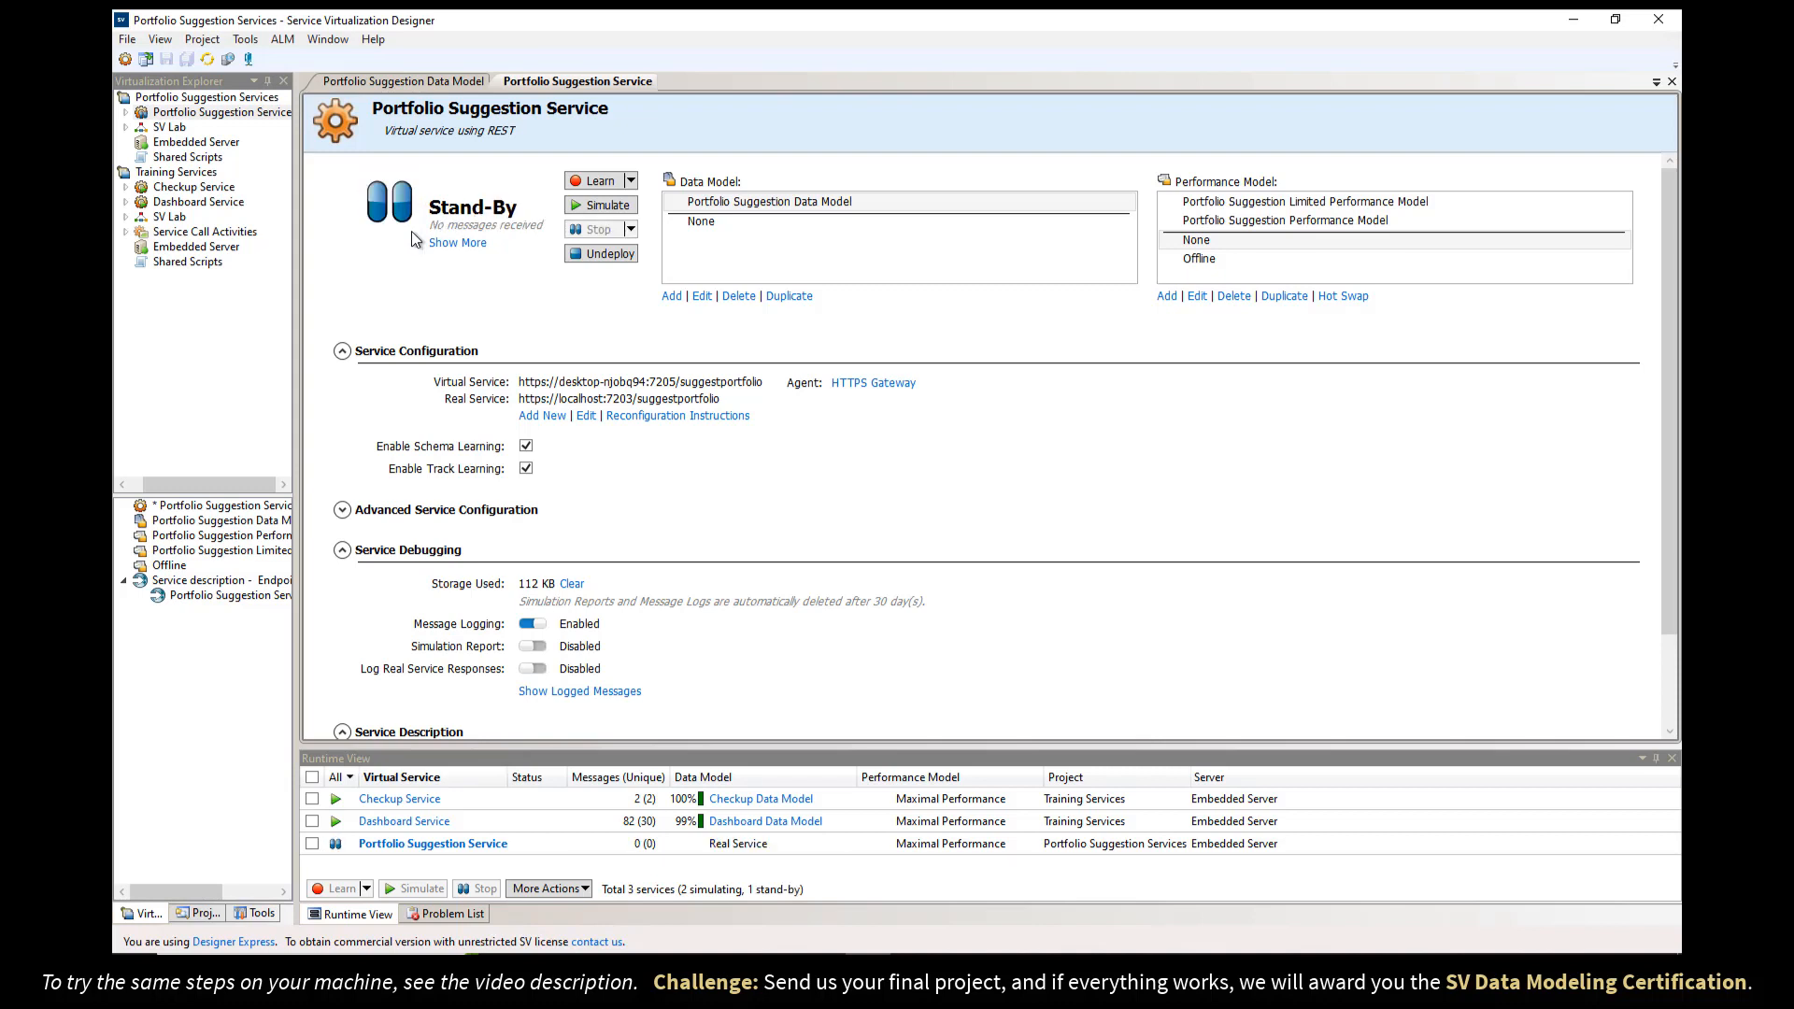
- Open the row detail of the Learned Data rule's row in the Portfolio Suggestion Data Model and inspect its response Type
left_click(392, 85)
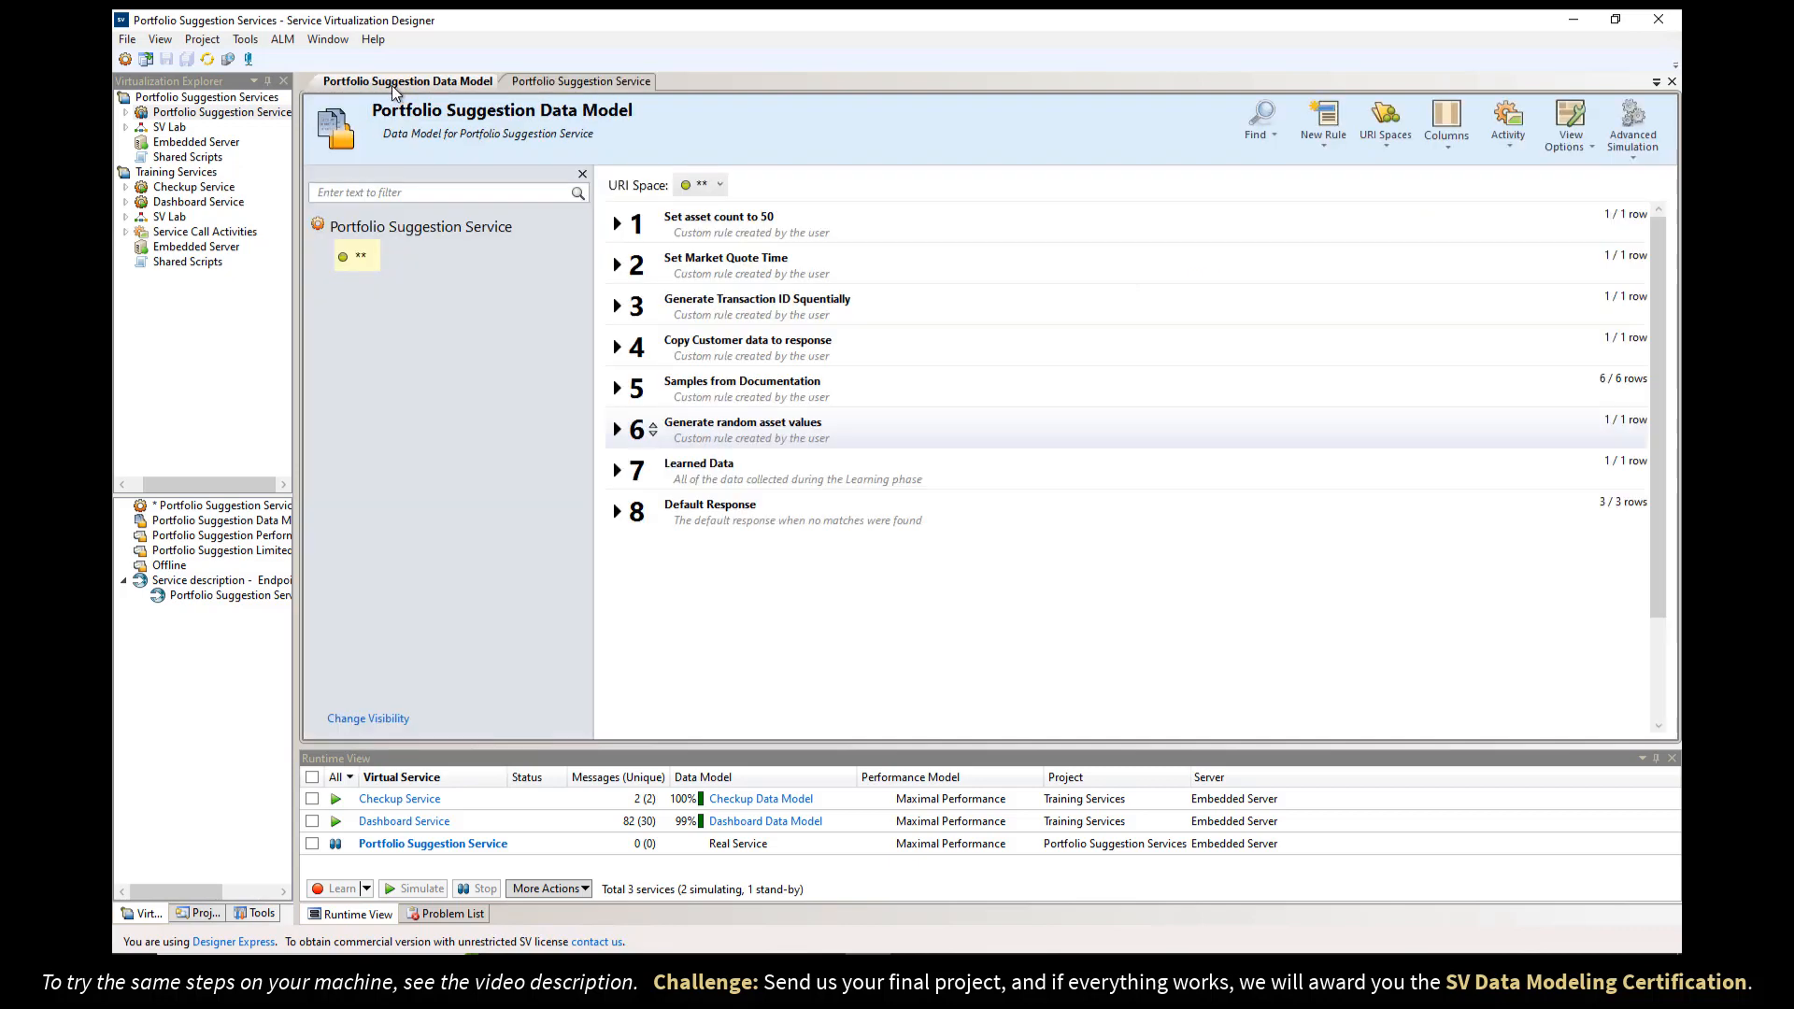
left_click(616, 473)
right_click(854, 579)
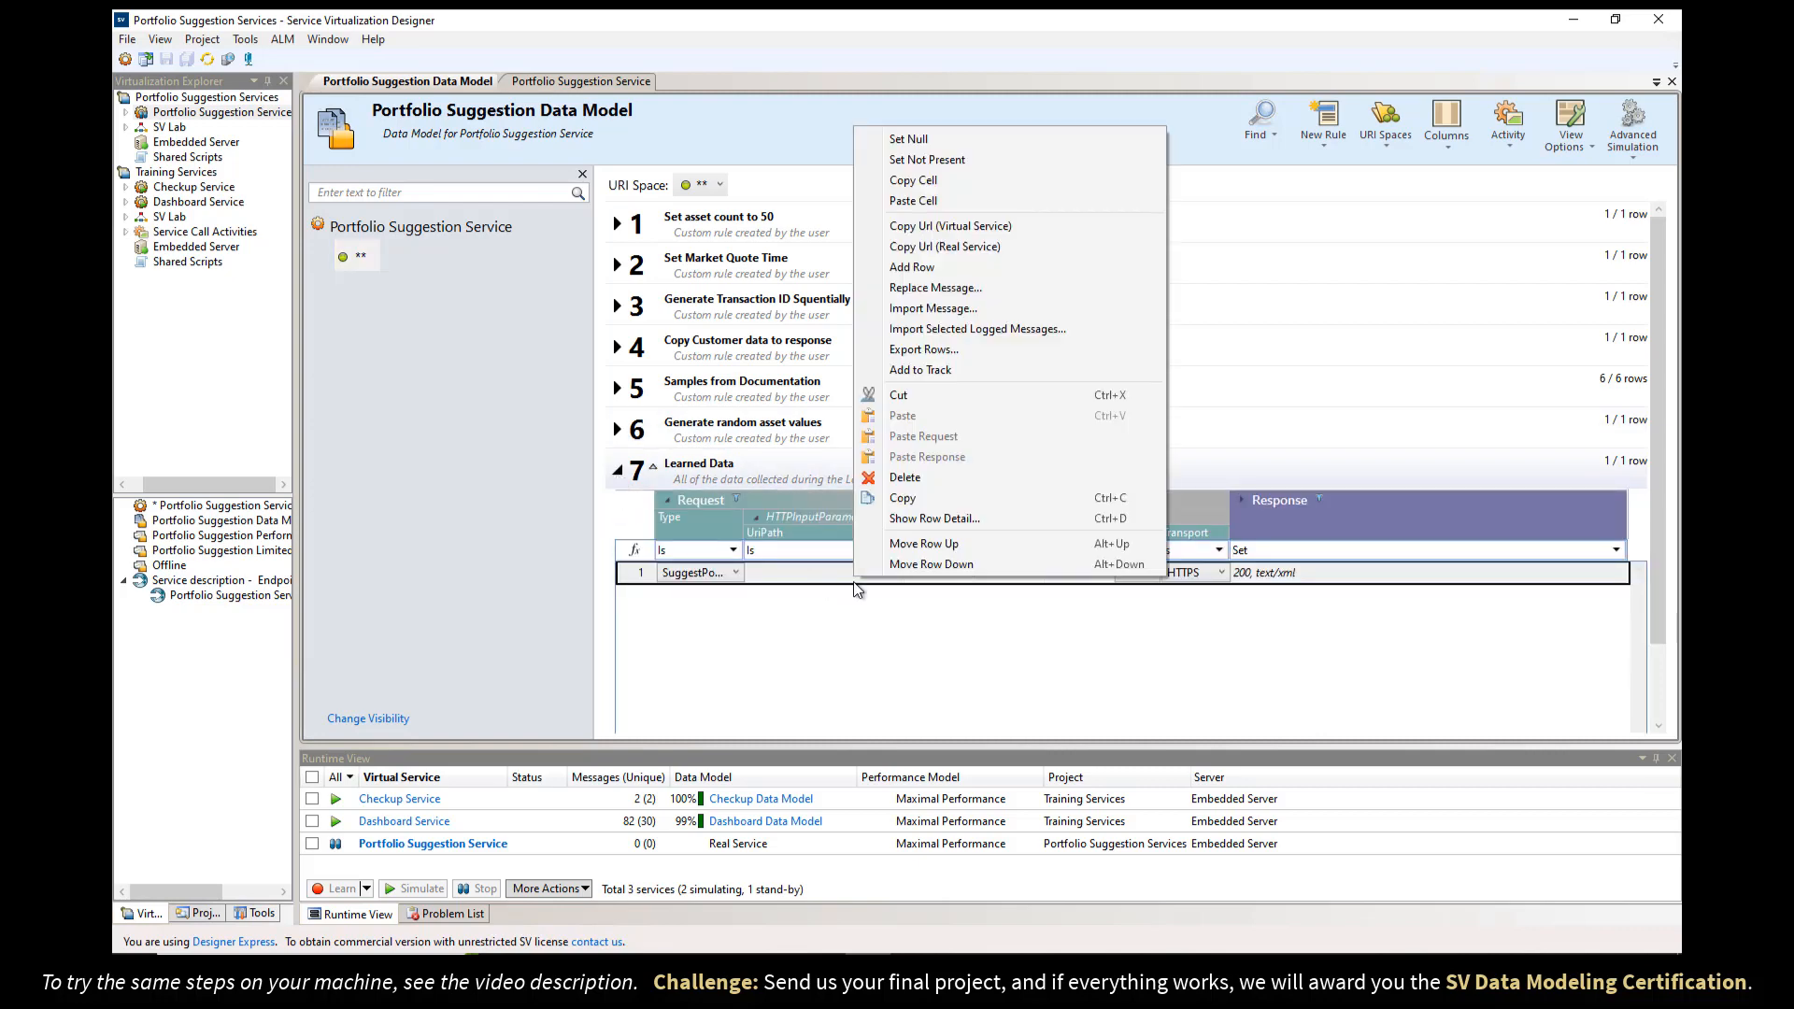
left_click(902, 521)
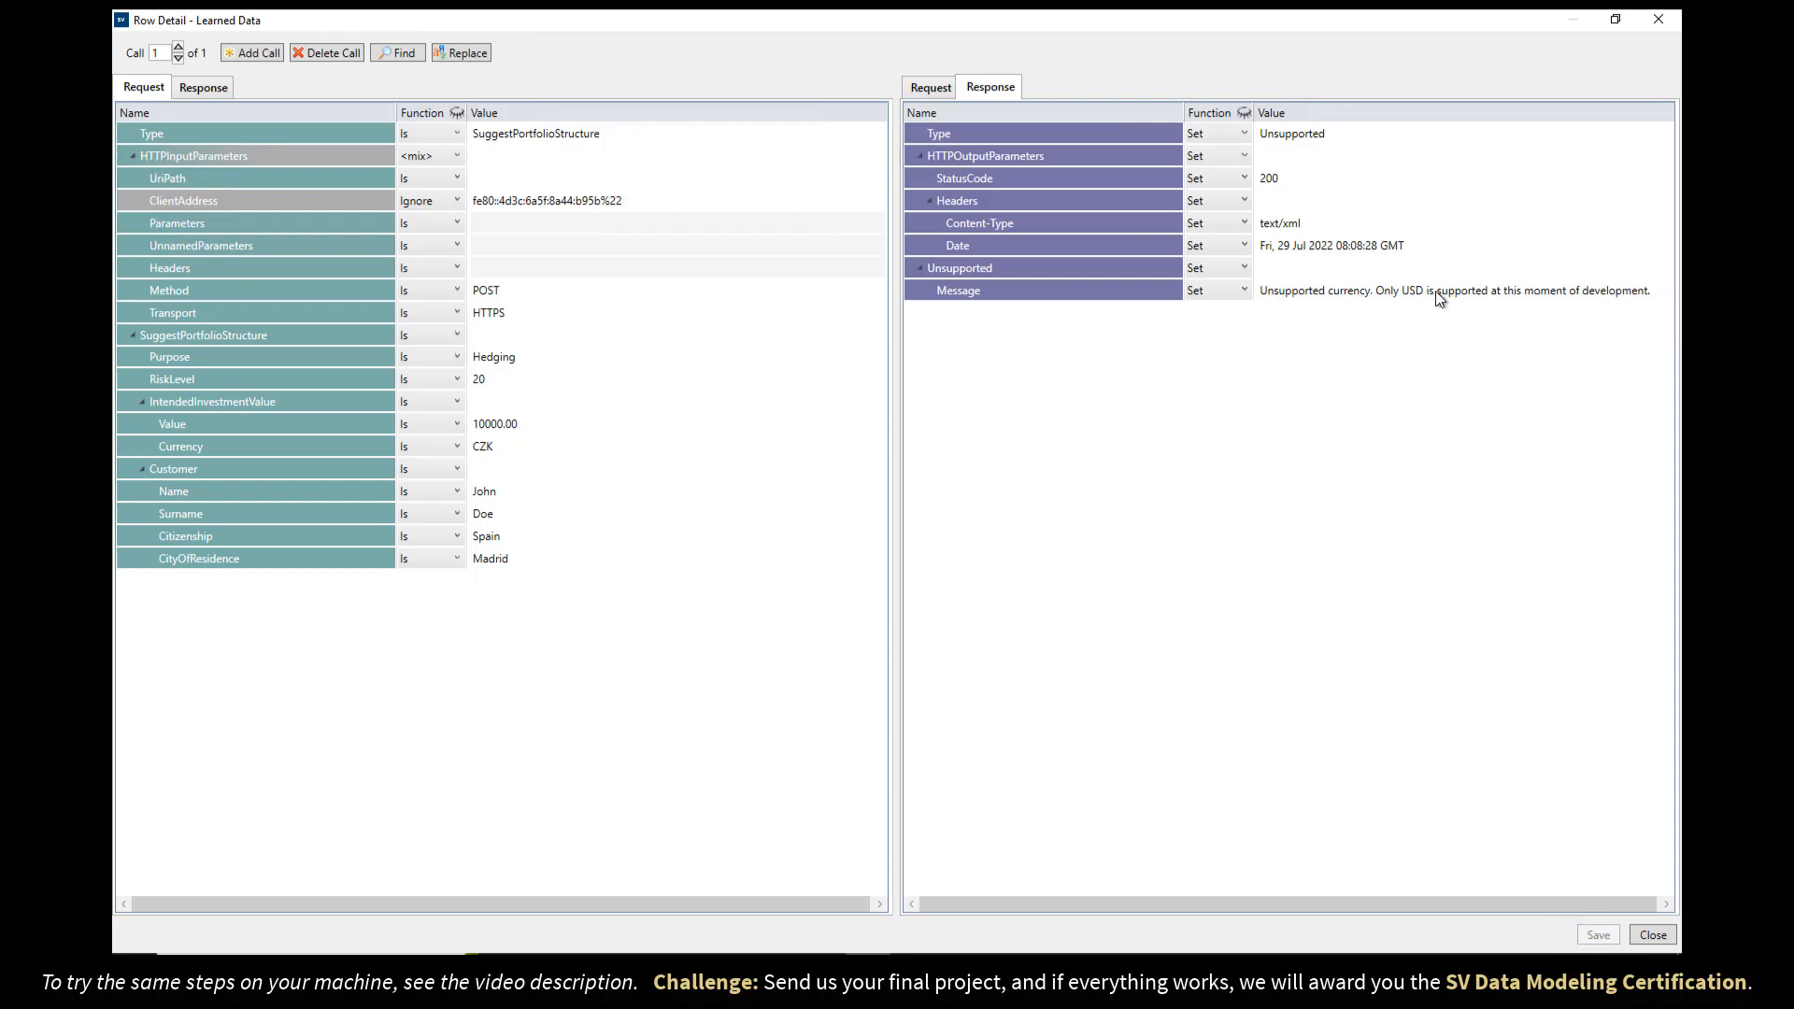
left_click(1358, 129)
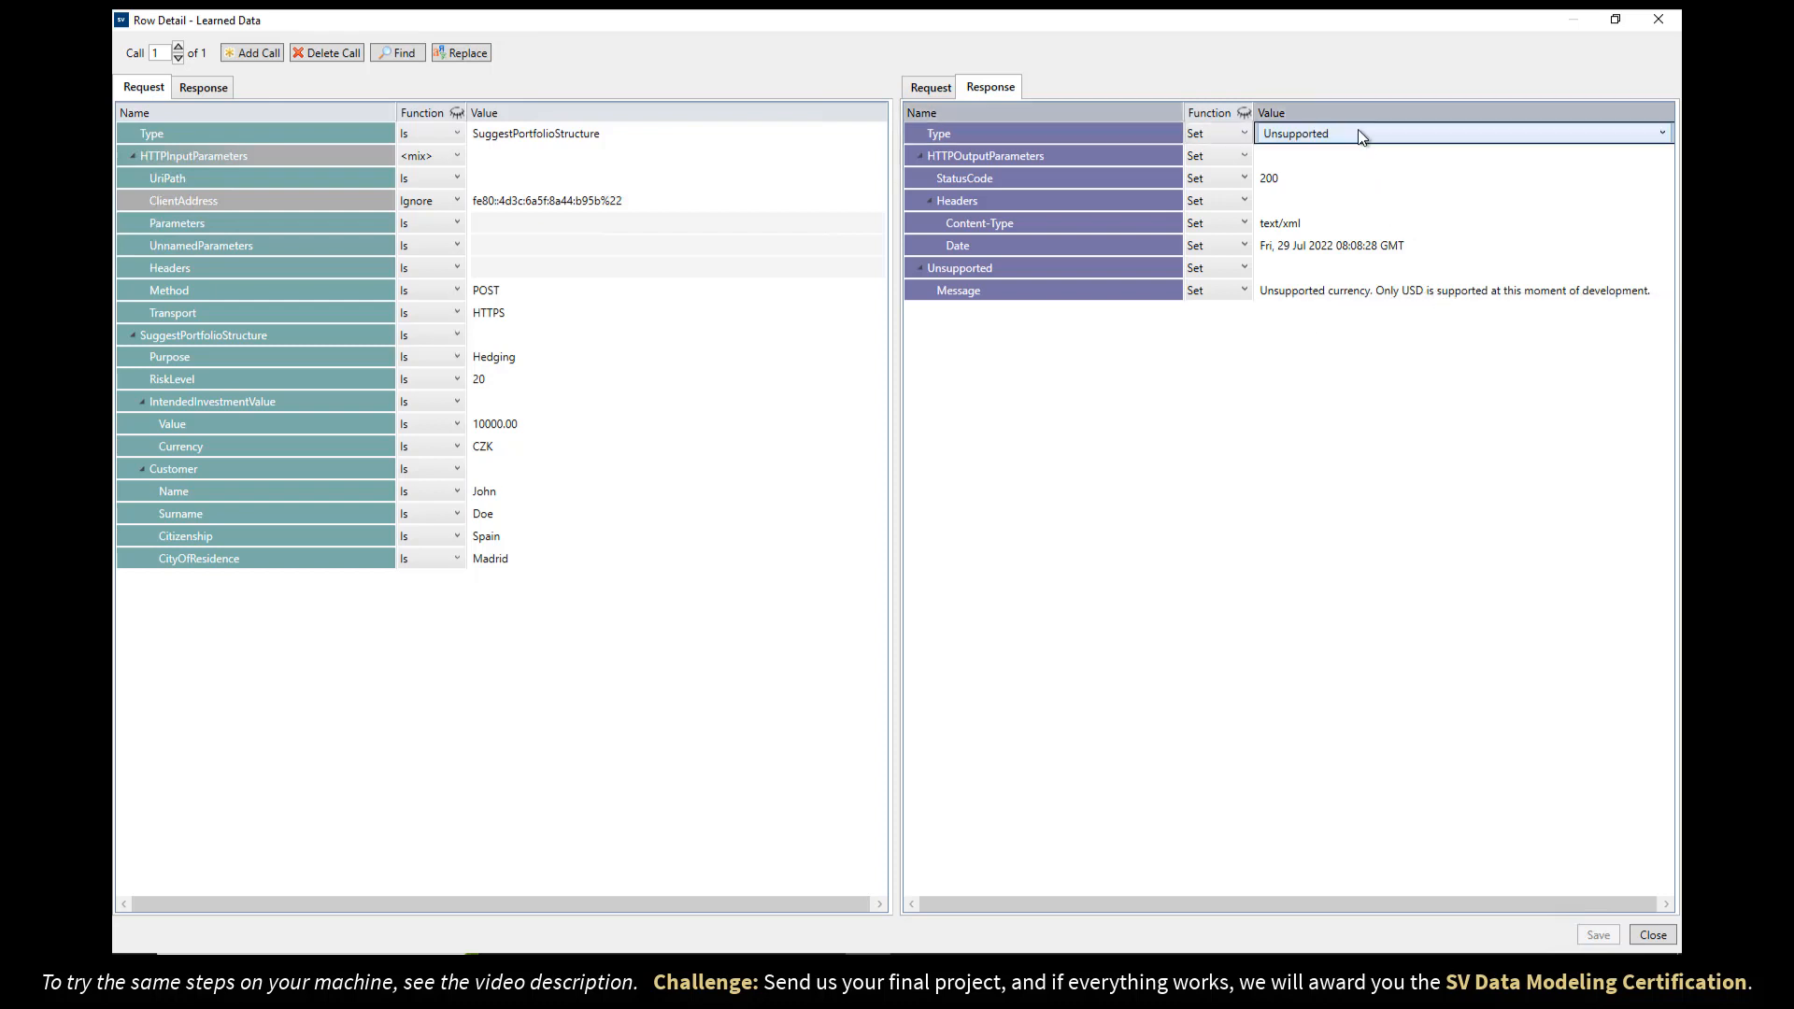
- Review the available response types in the learned row, keep Unsupported, then close the row detail and collapse the Learned Data rule
left_click(1359, 129)
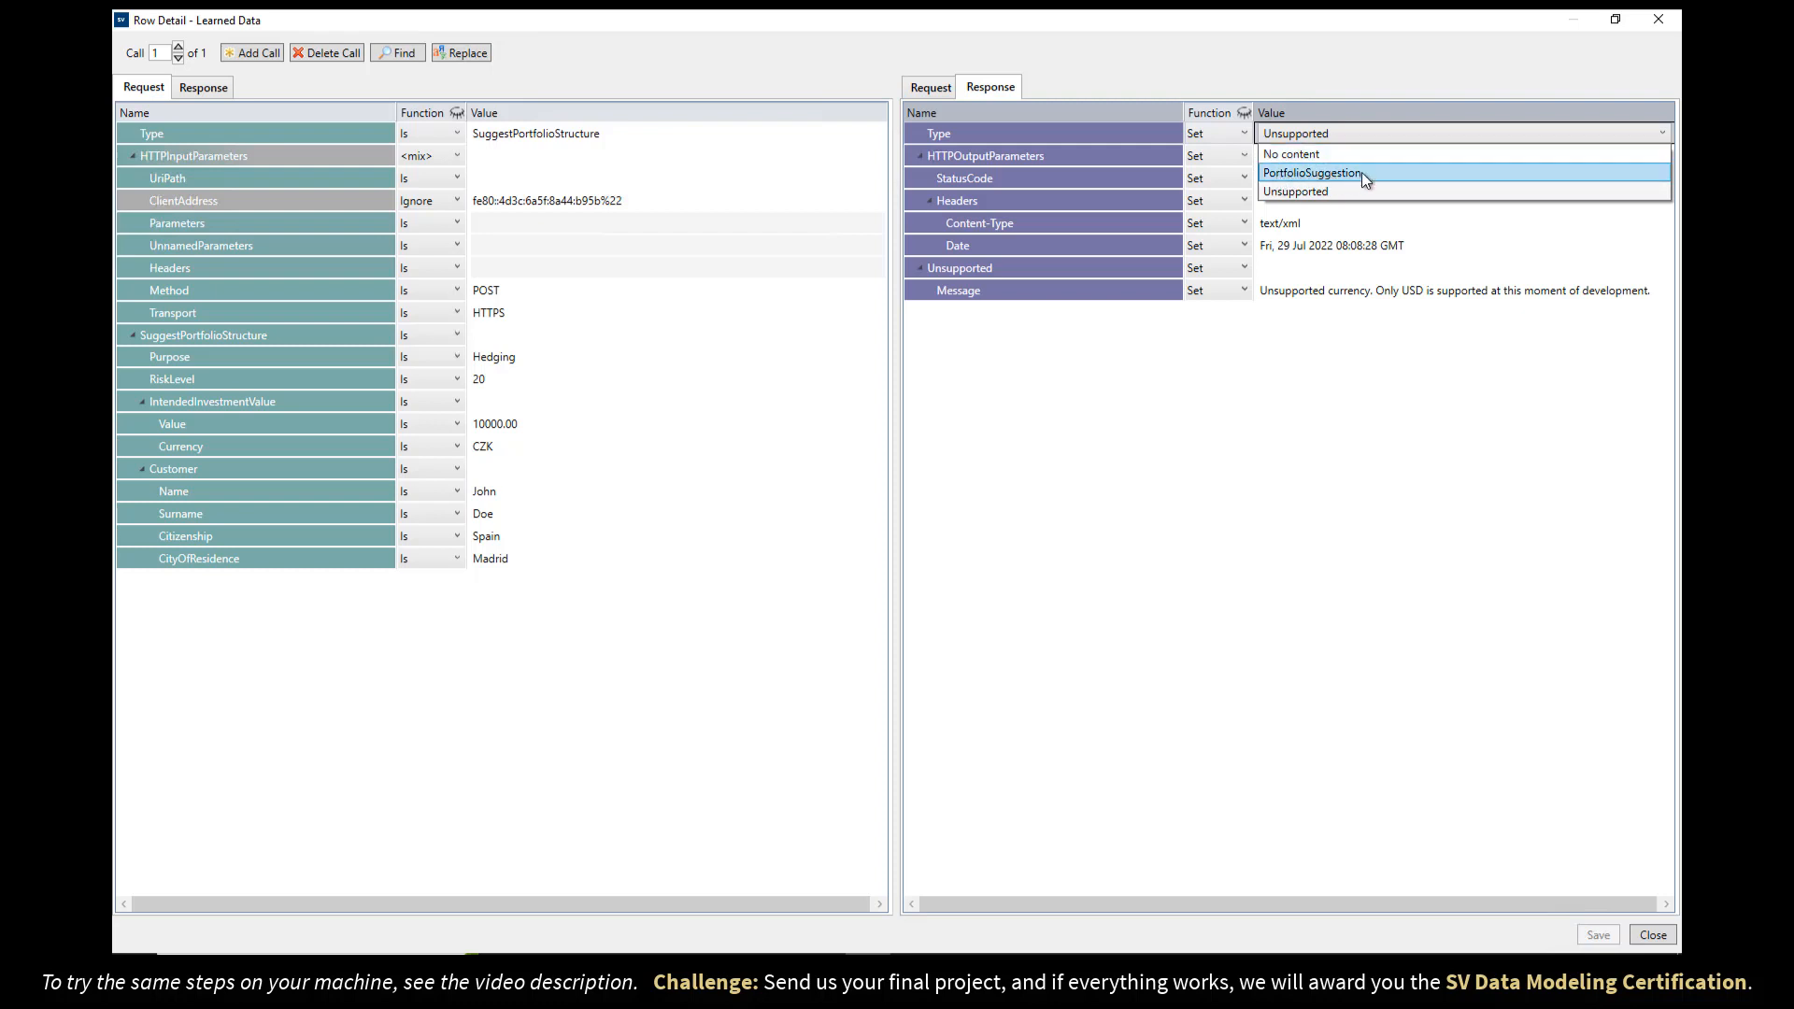
left_click(1314, 192)
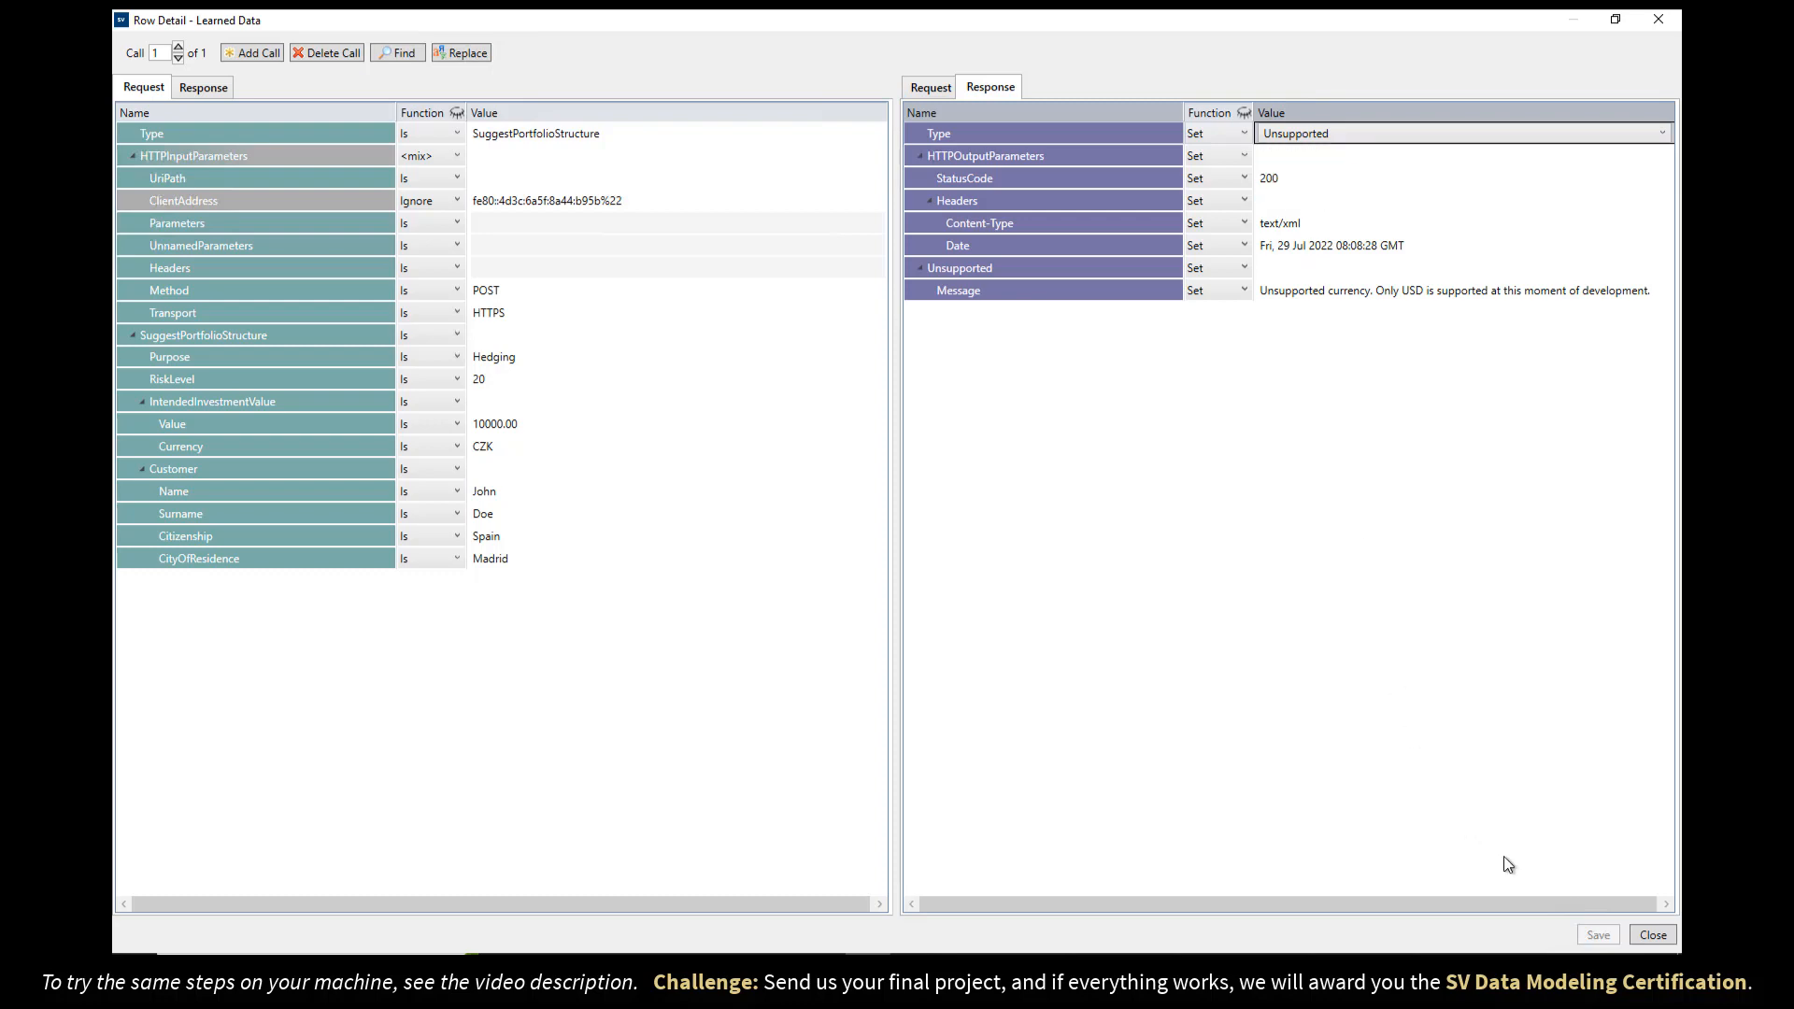
left_click(1659, 936)
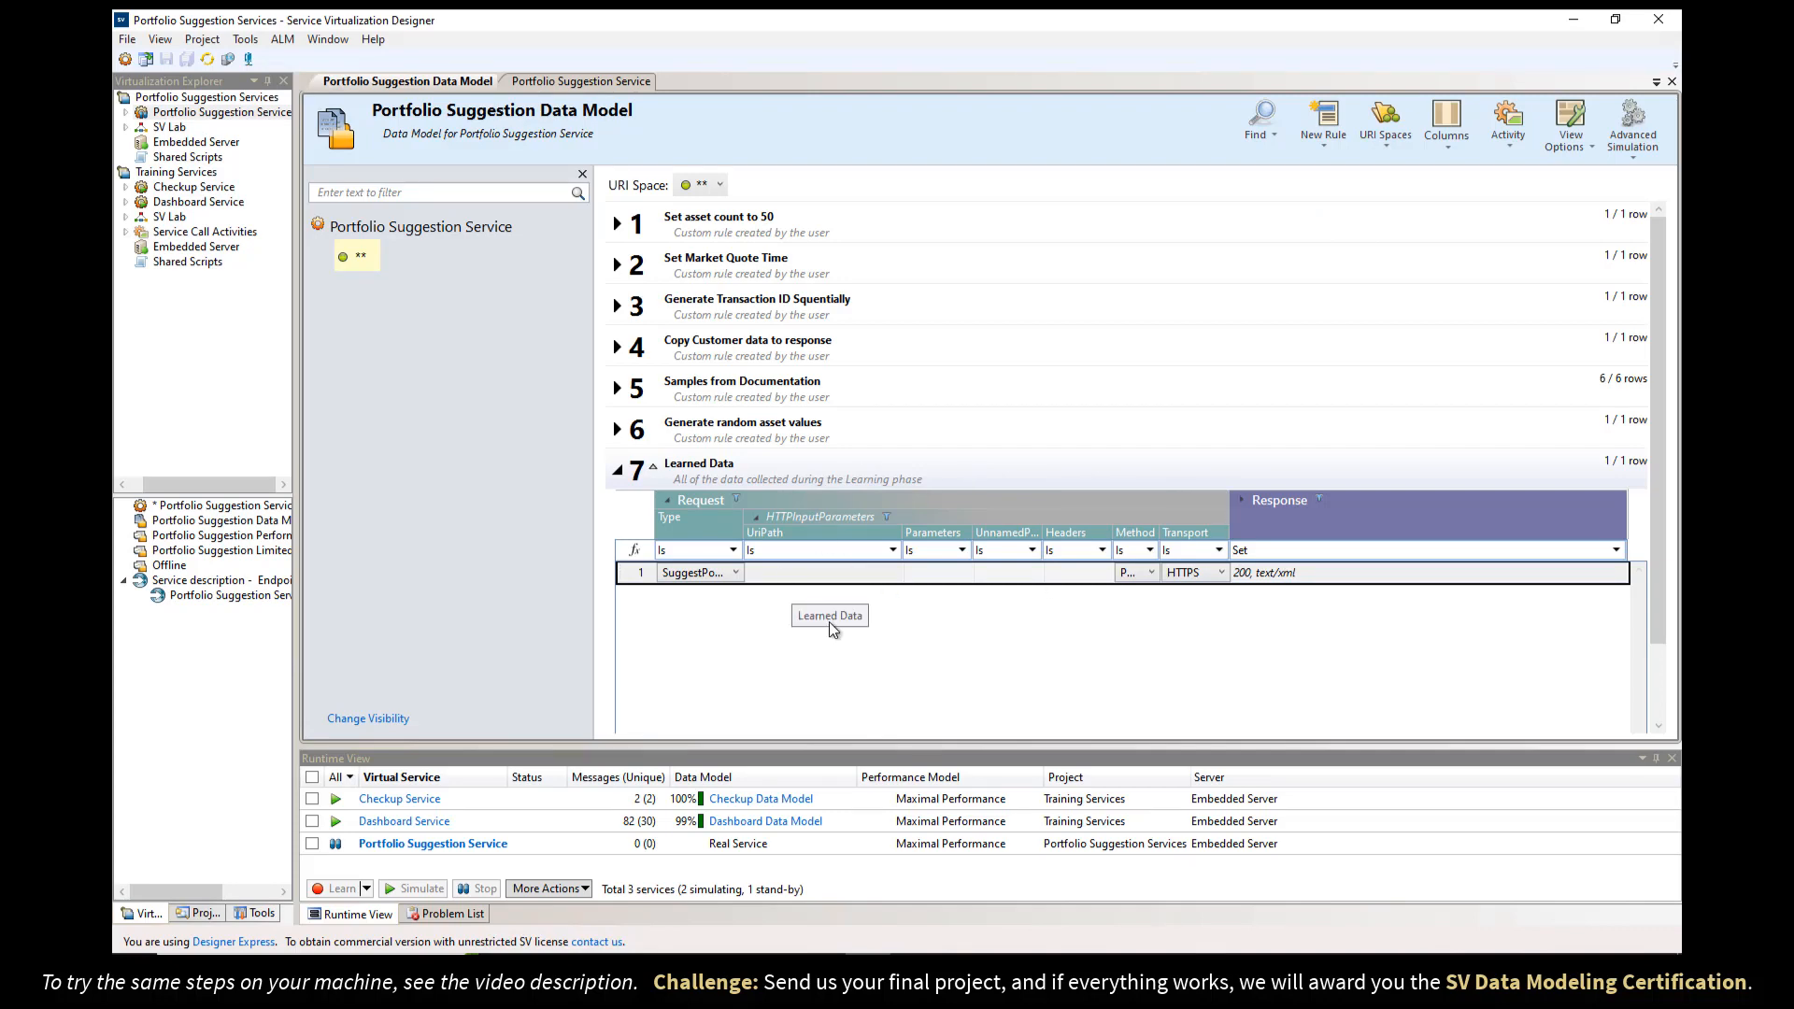
left_click(617, 470)
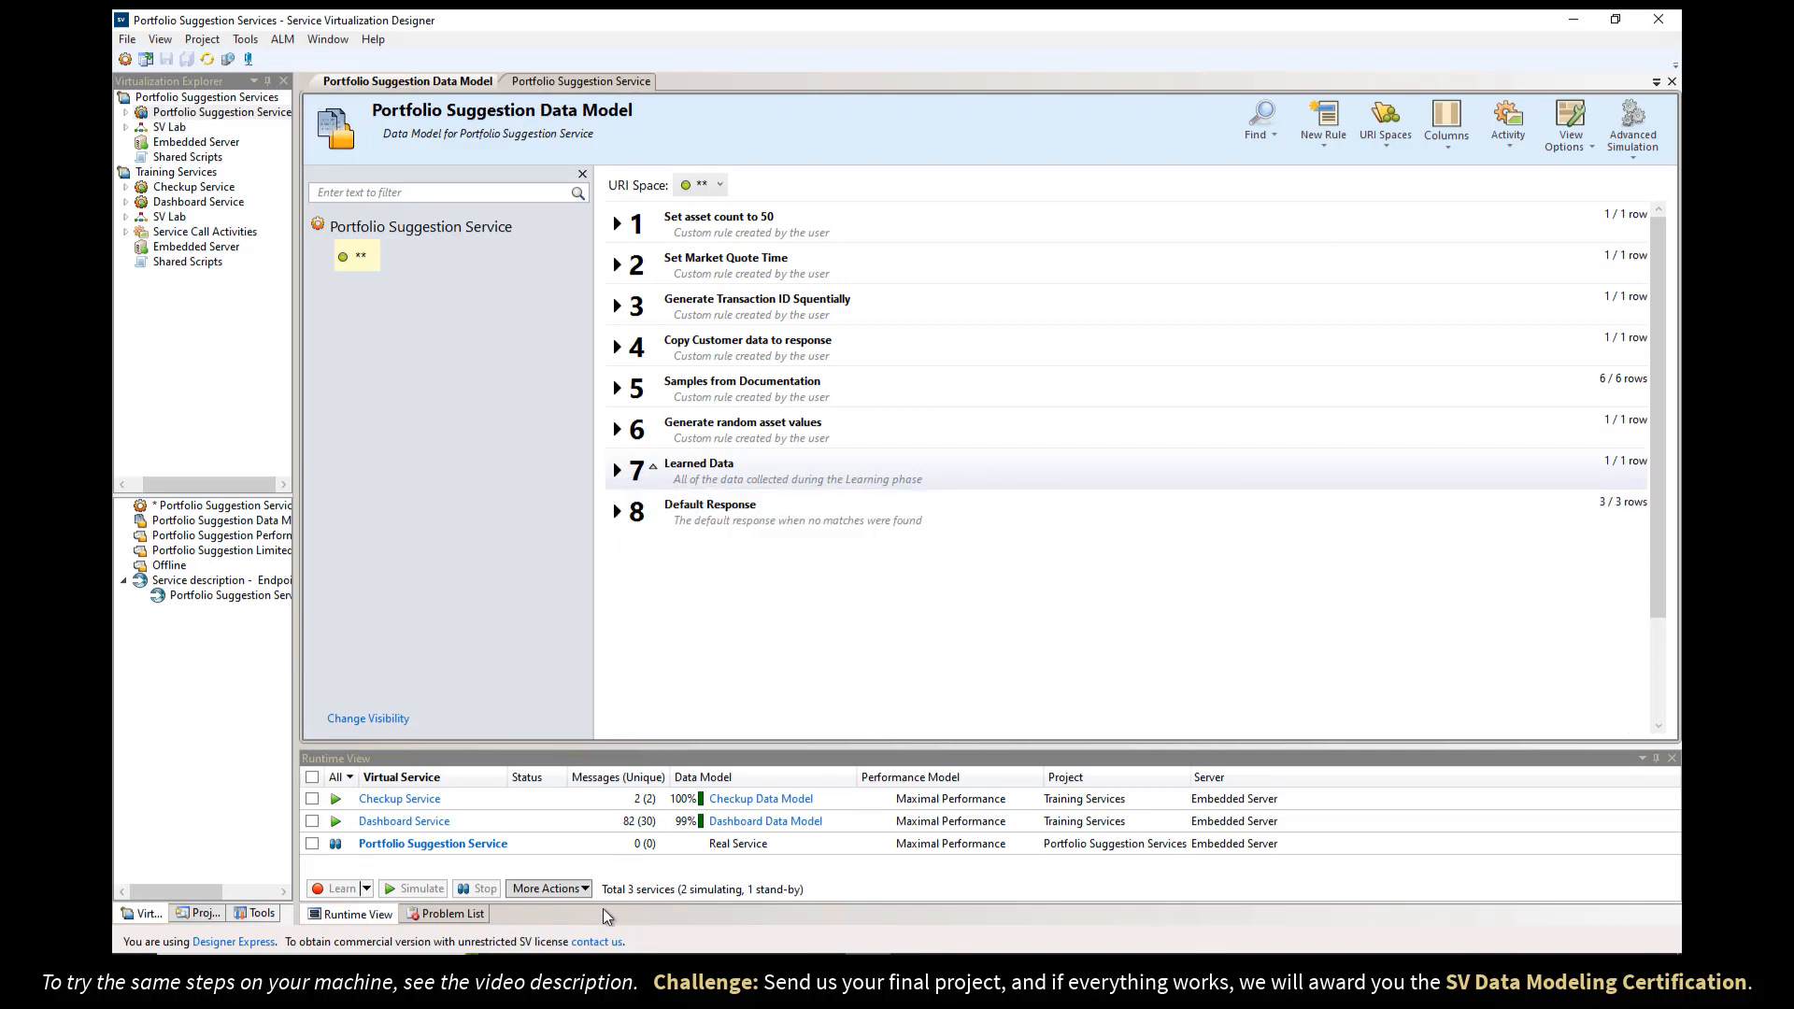
- Copy the rule name from step 3 of the training PDF in the browser and create a data model rule called Sanctions on Iran
left_click(594, 970)
left_click(276, 25)
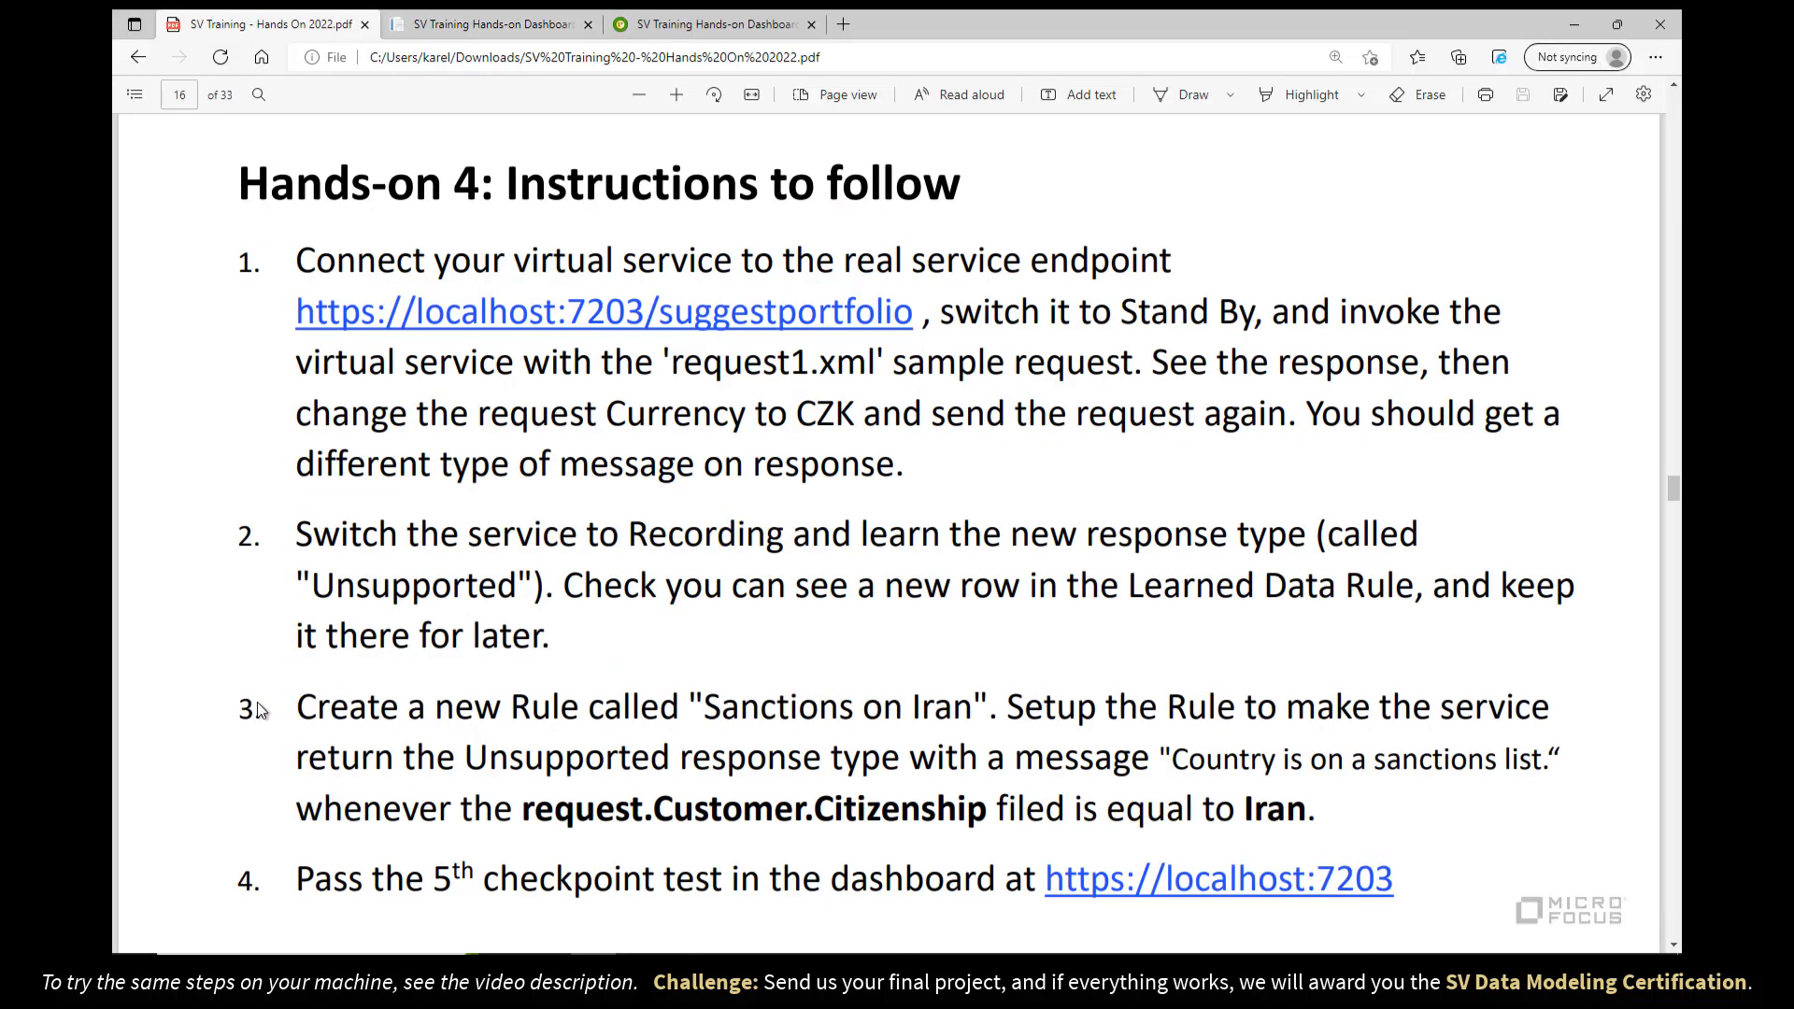
left_click_drag(706, 703, 963, 697)
key("ctrl+c")
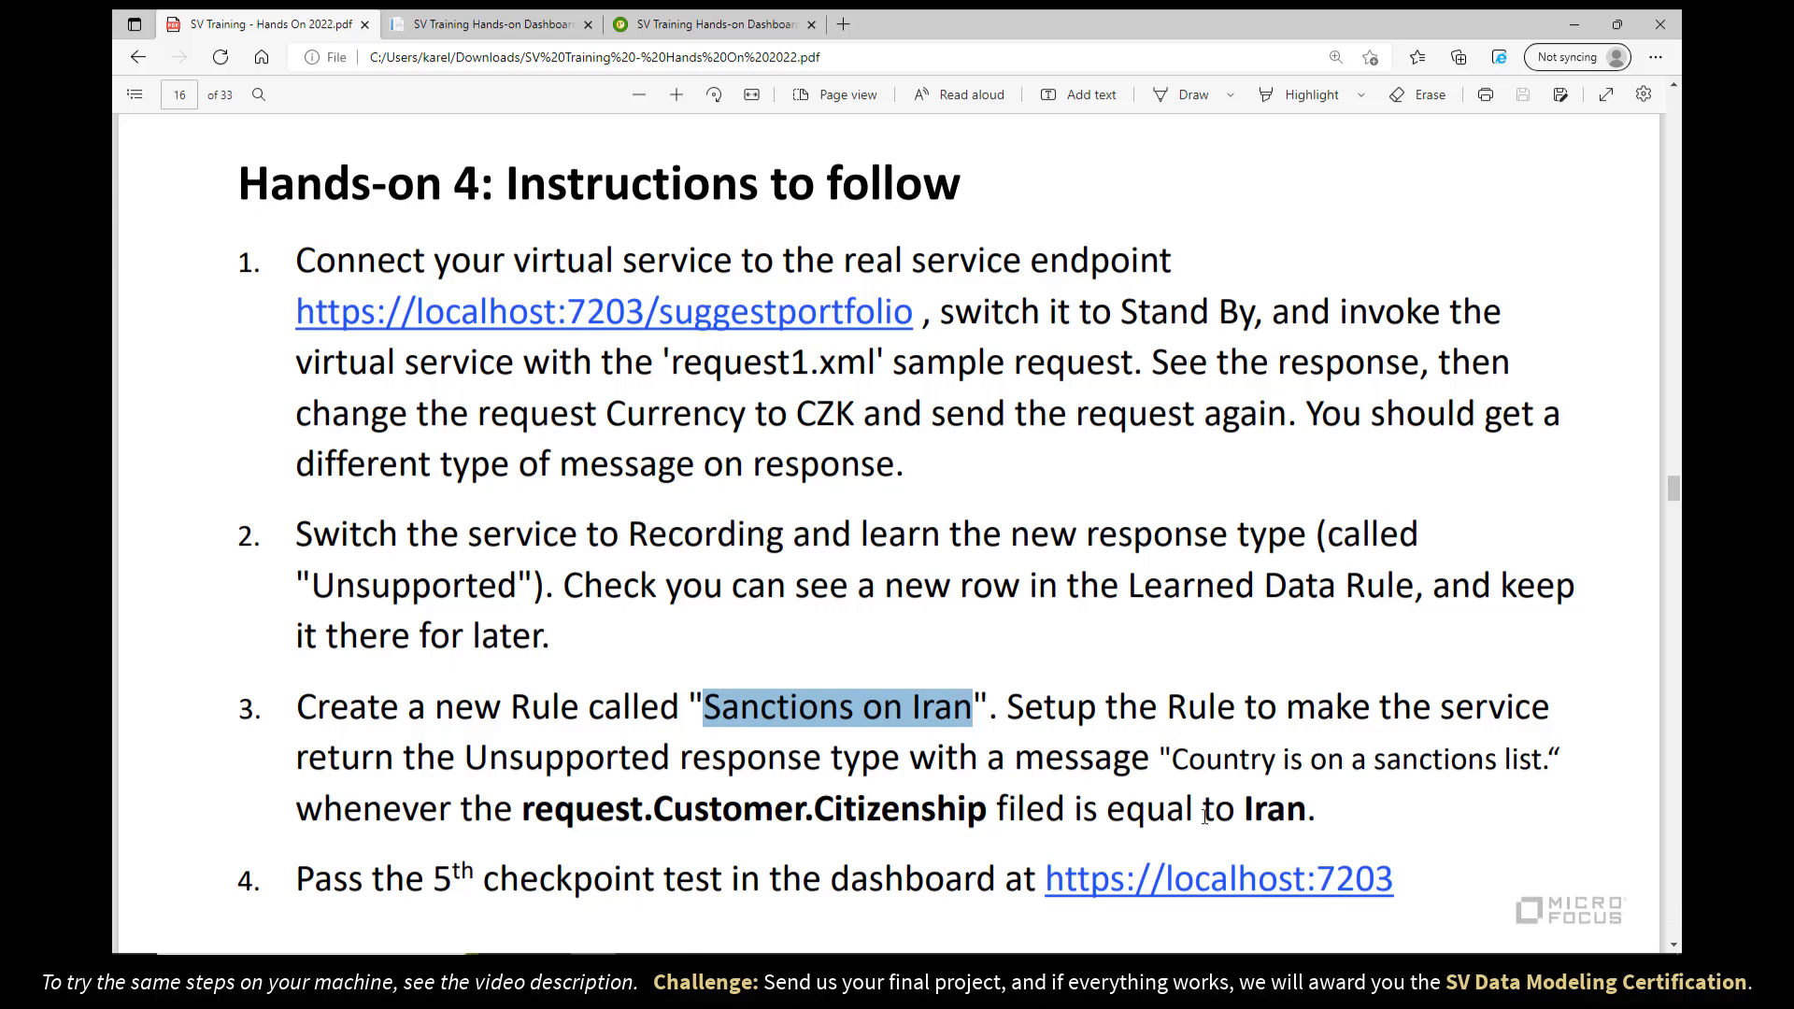
key("alt+Tab")
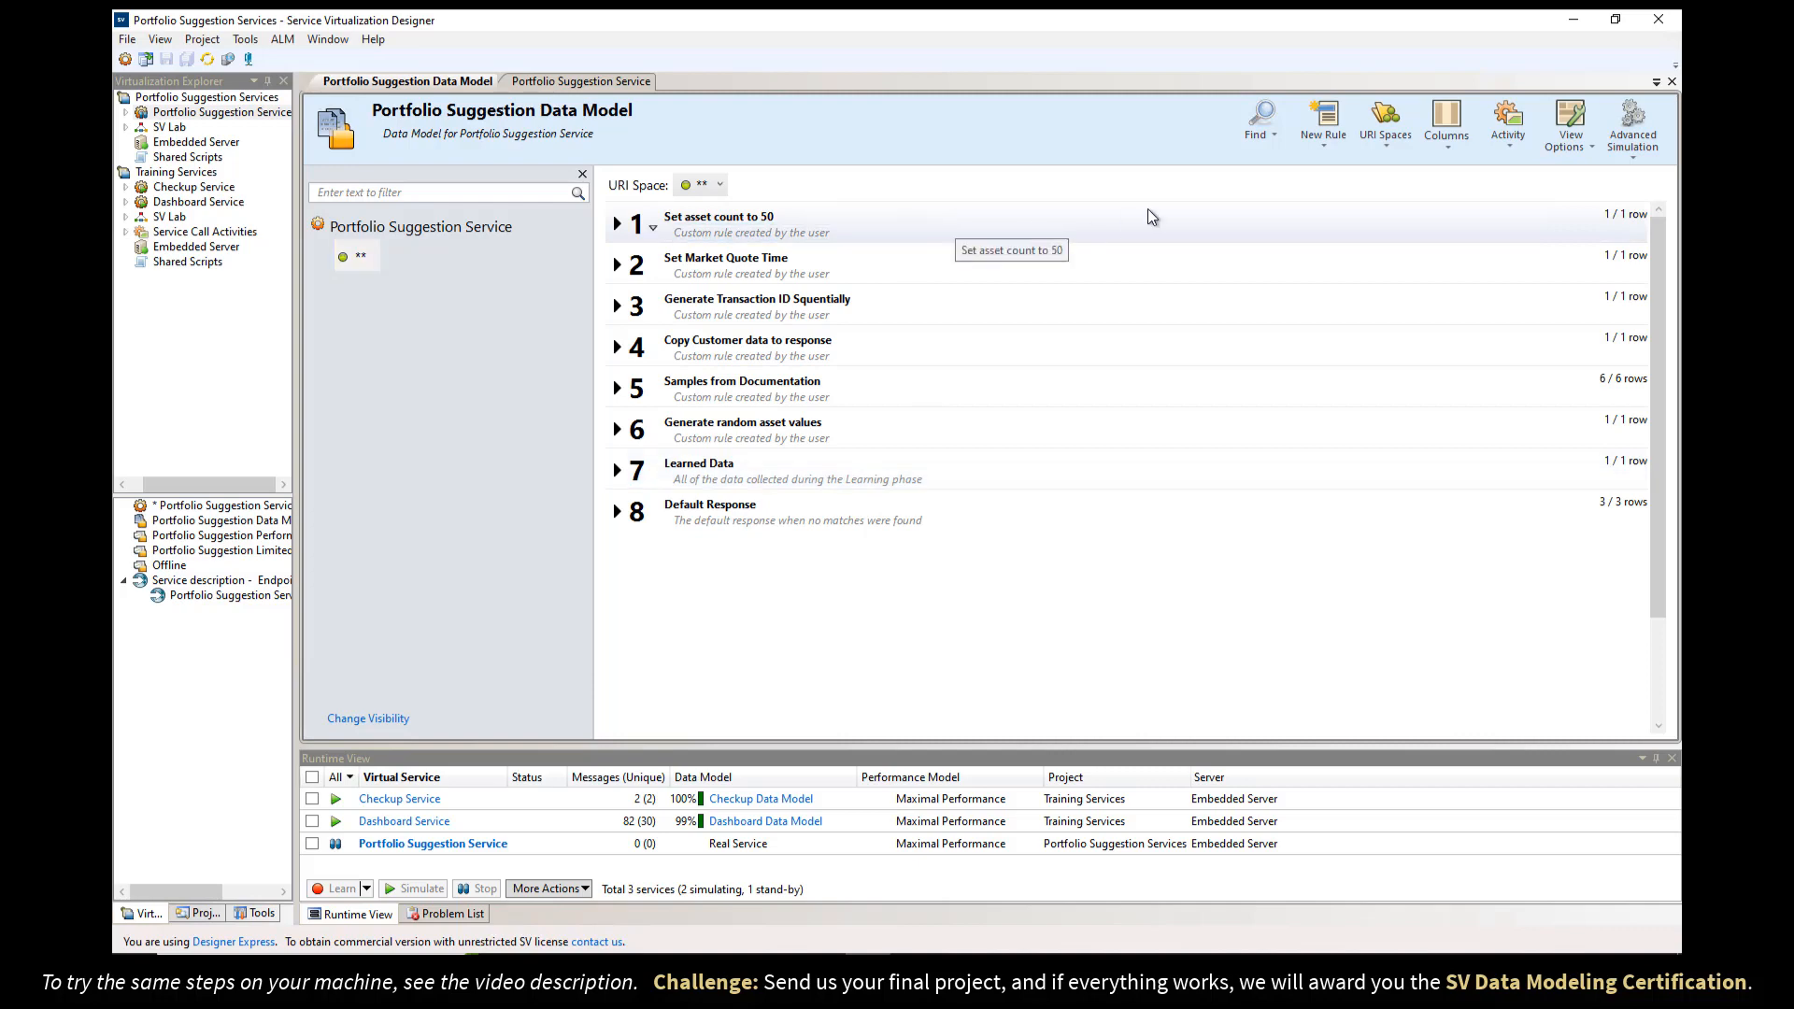
left_click(1319, 123)
left_click(1352, 180)
key("ctrl+v")
left_click(1006, 558)
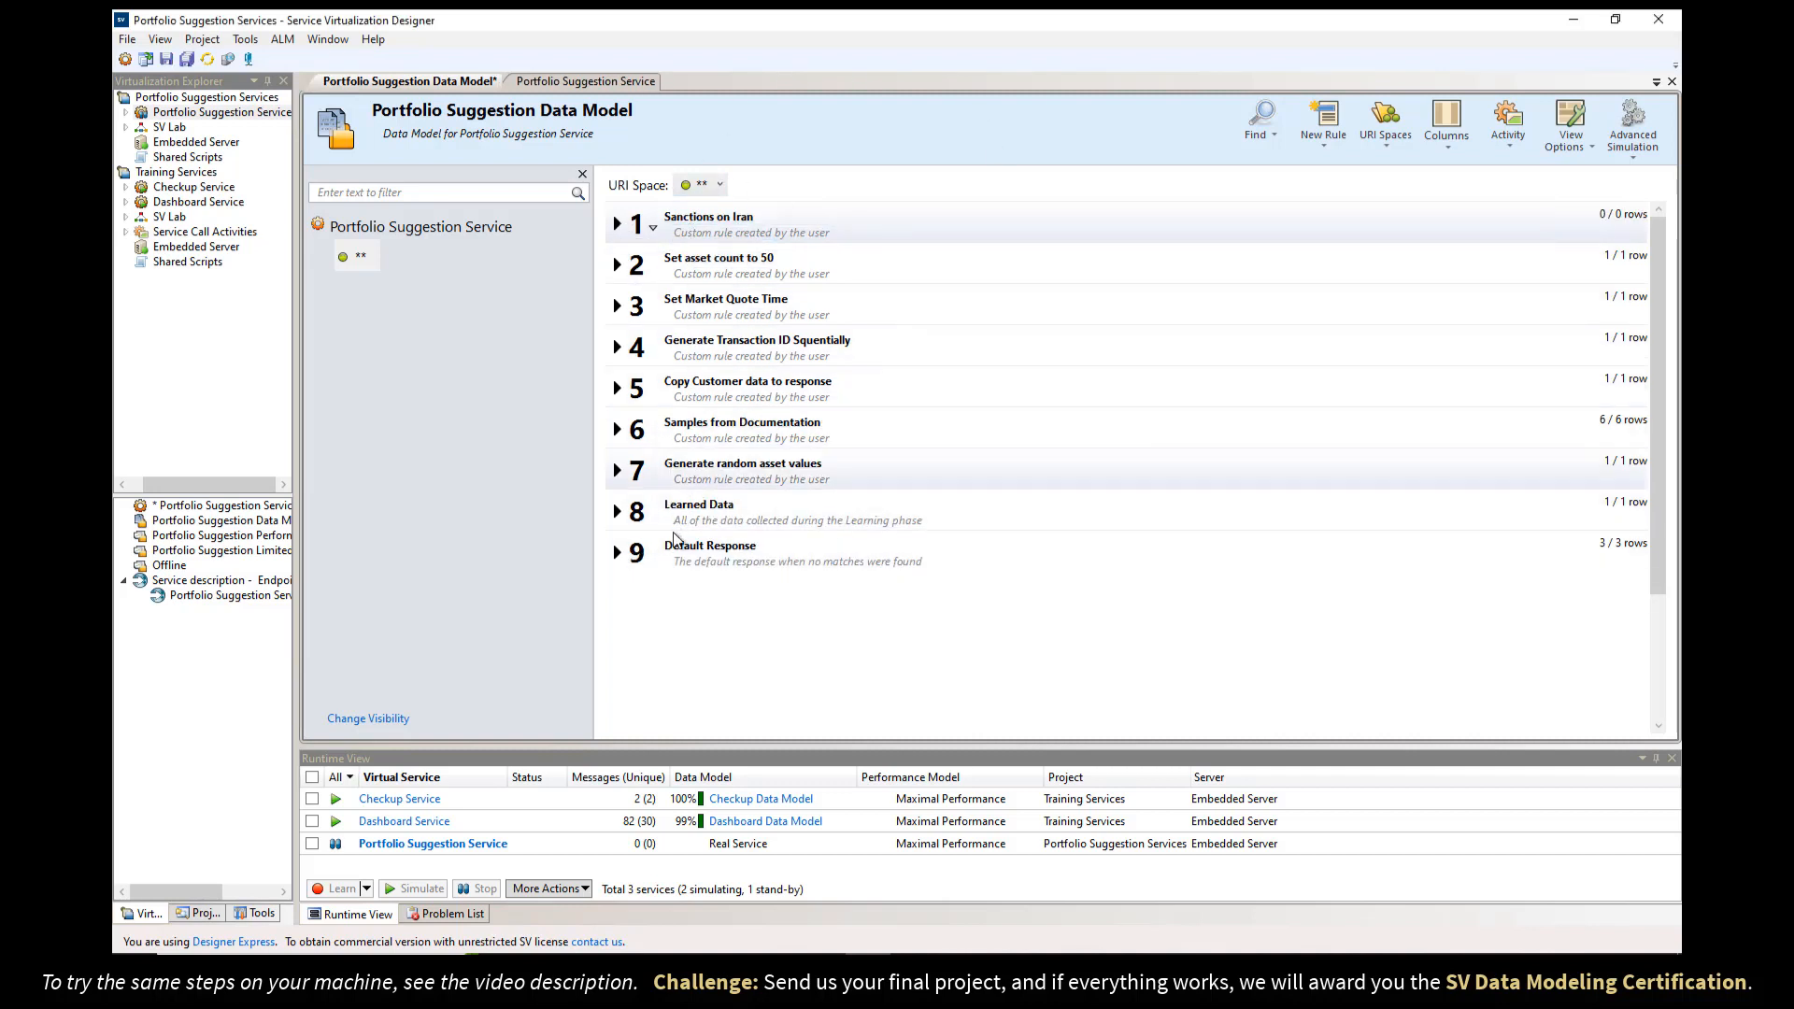
- Add a row to the Sanctions on Iran rule and open its row detail
left_click(617, 225)
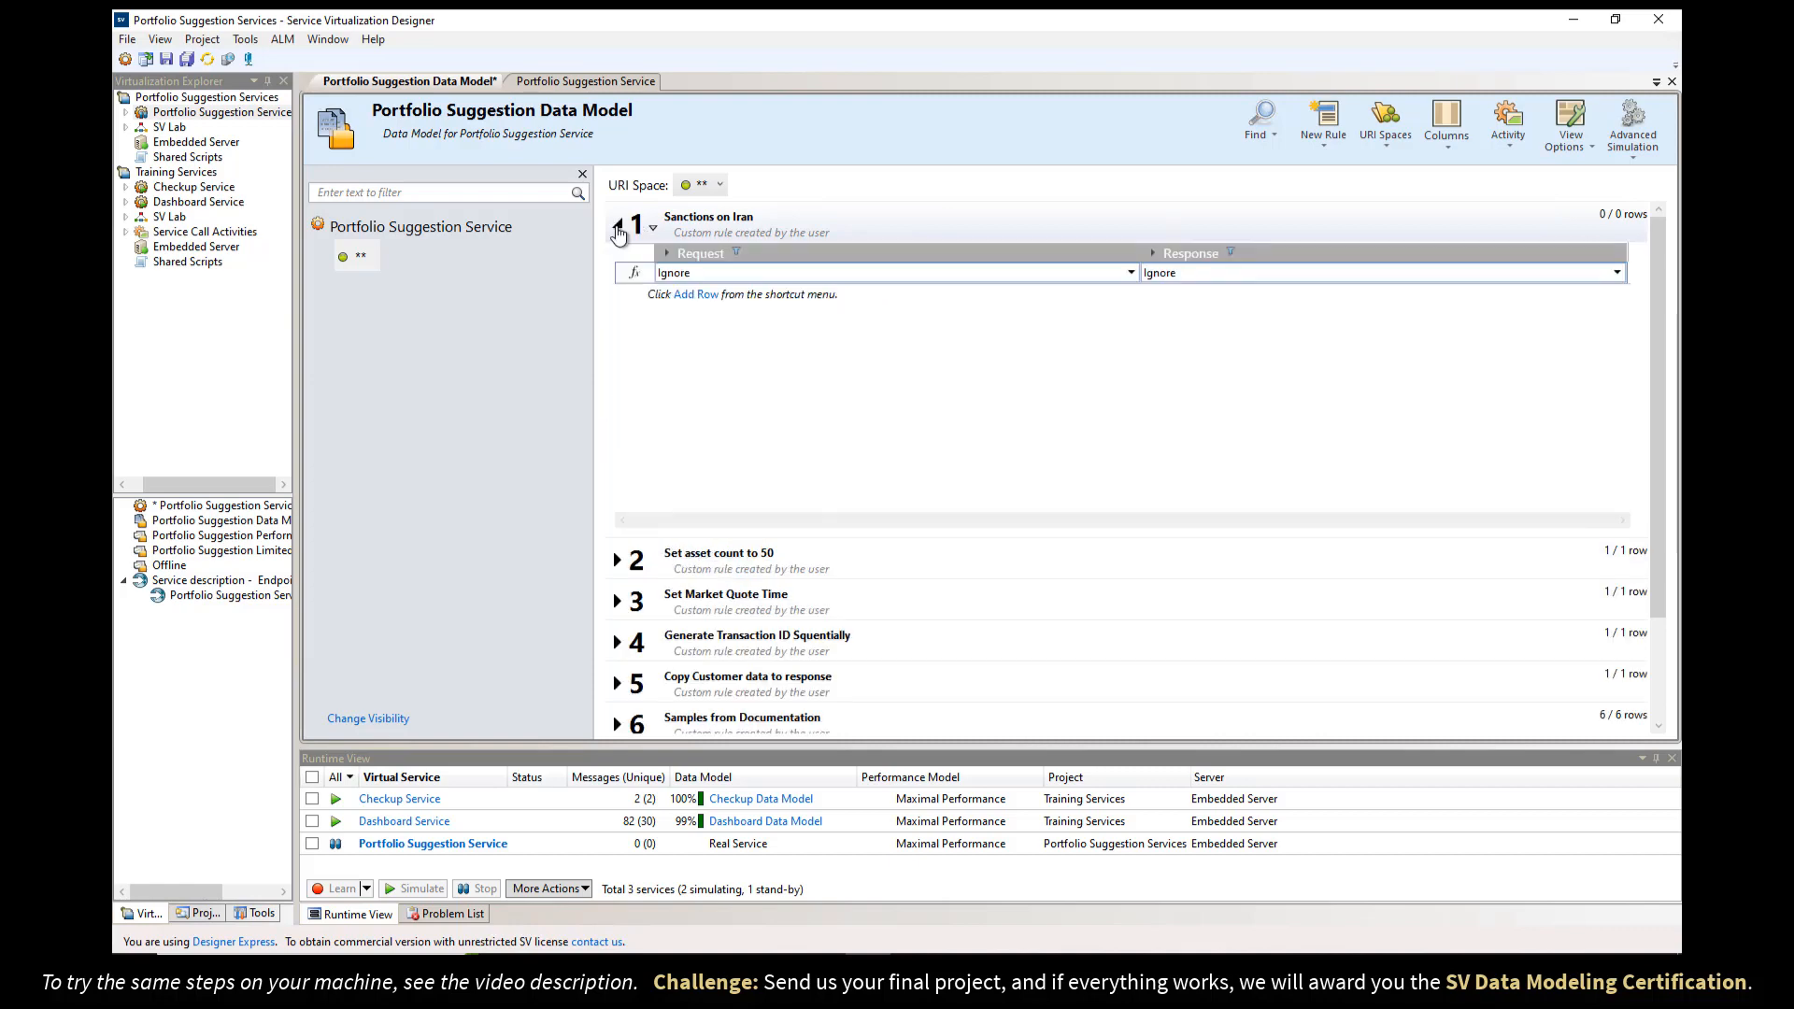
left_click(693, 296)
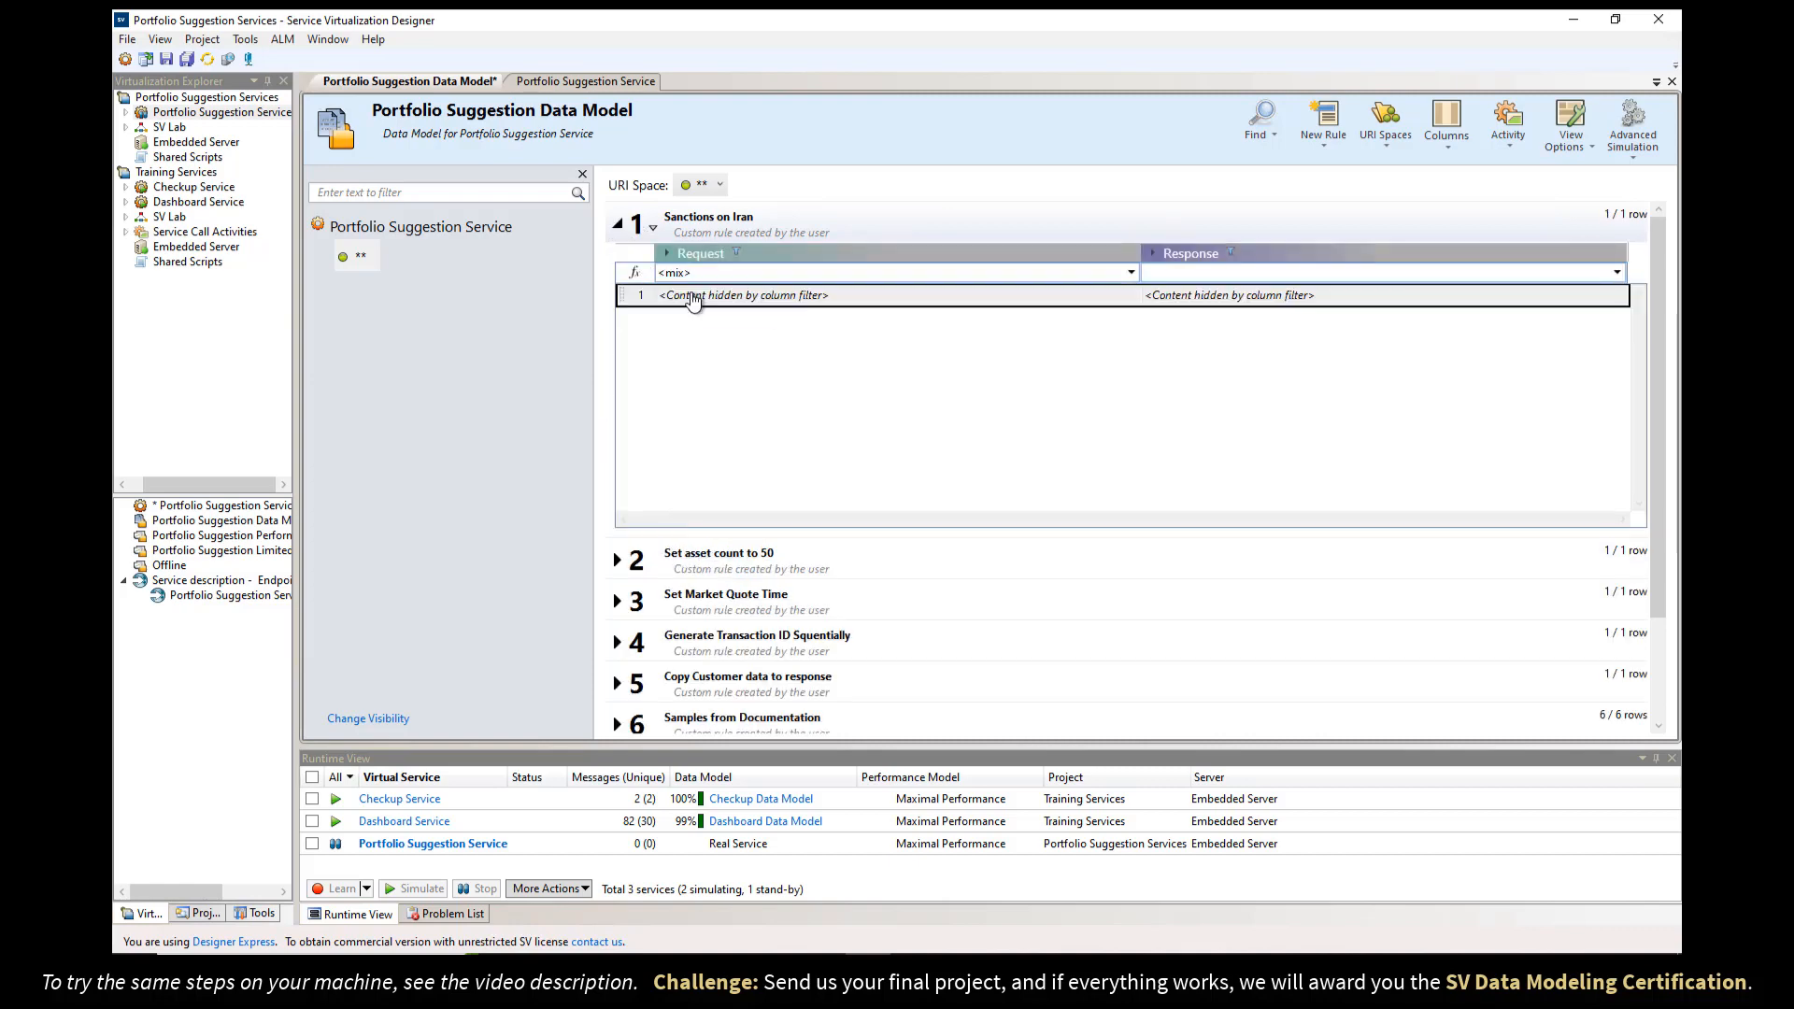
right_click(922, 297)
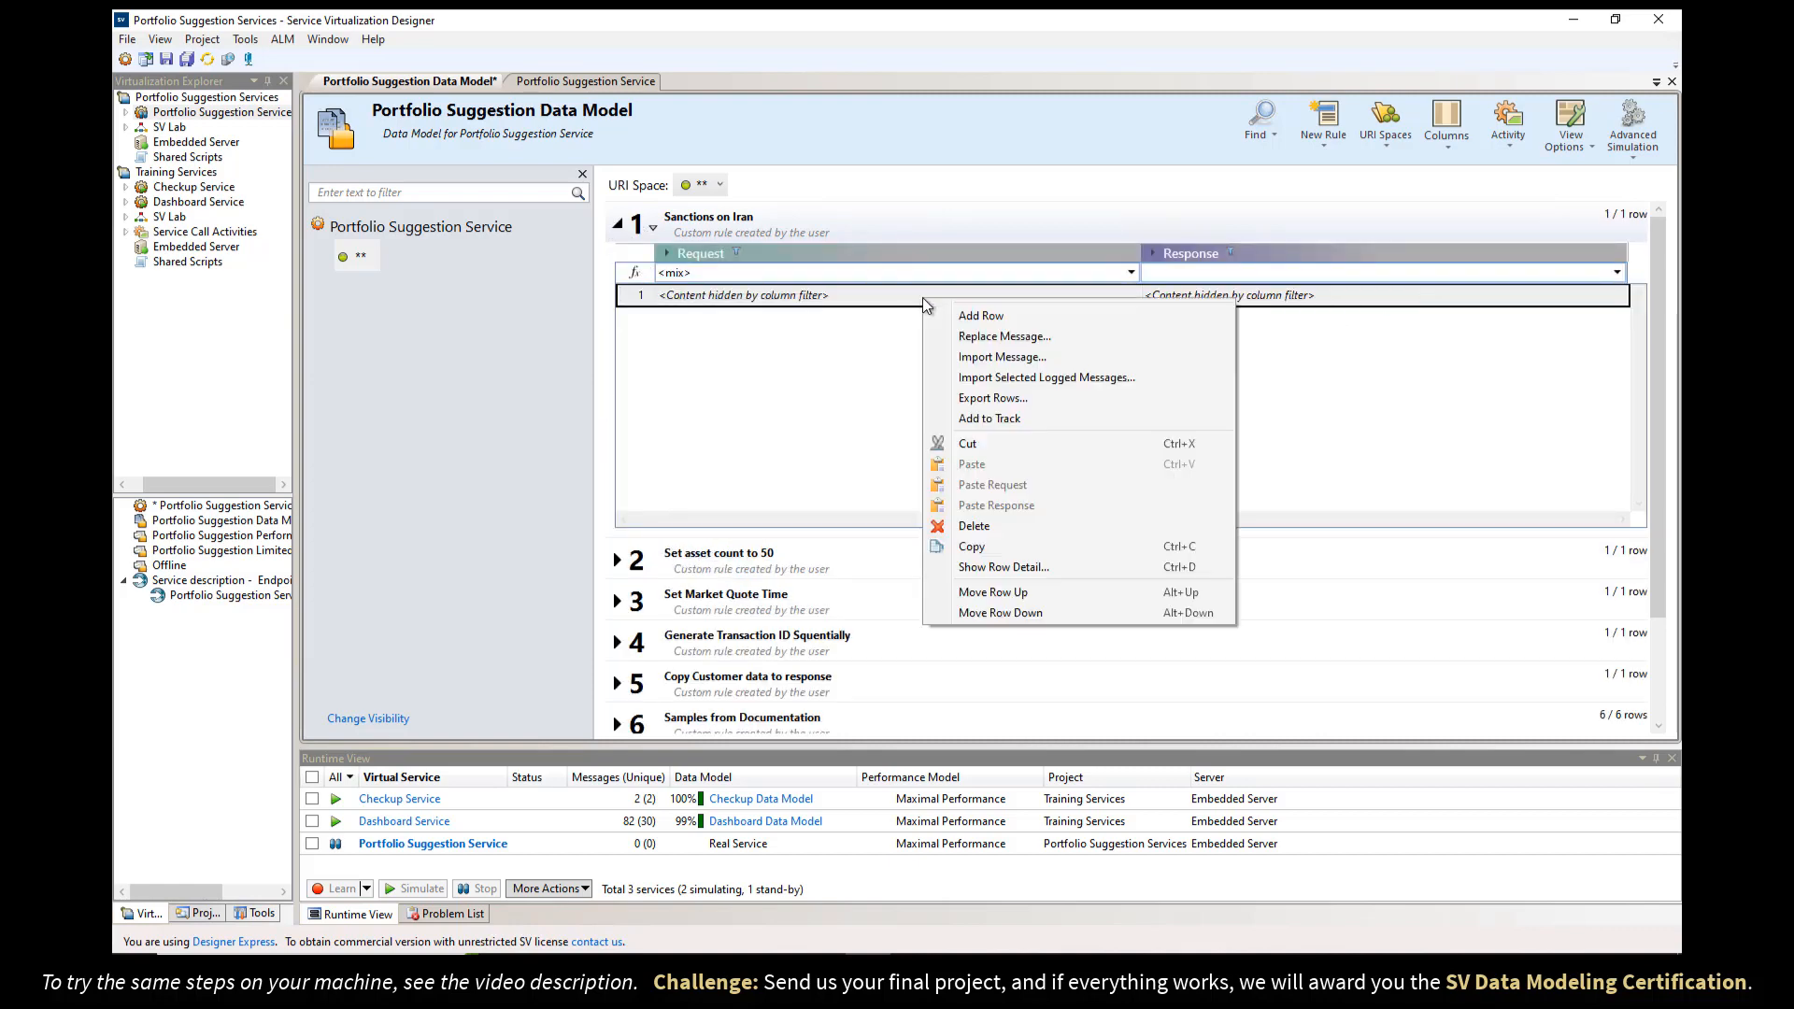
left_click(962, 547)
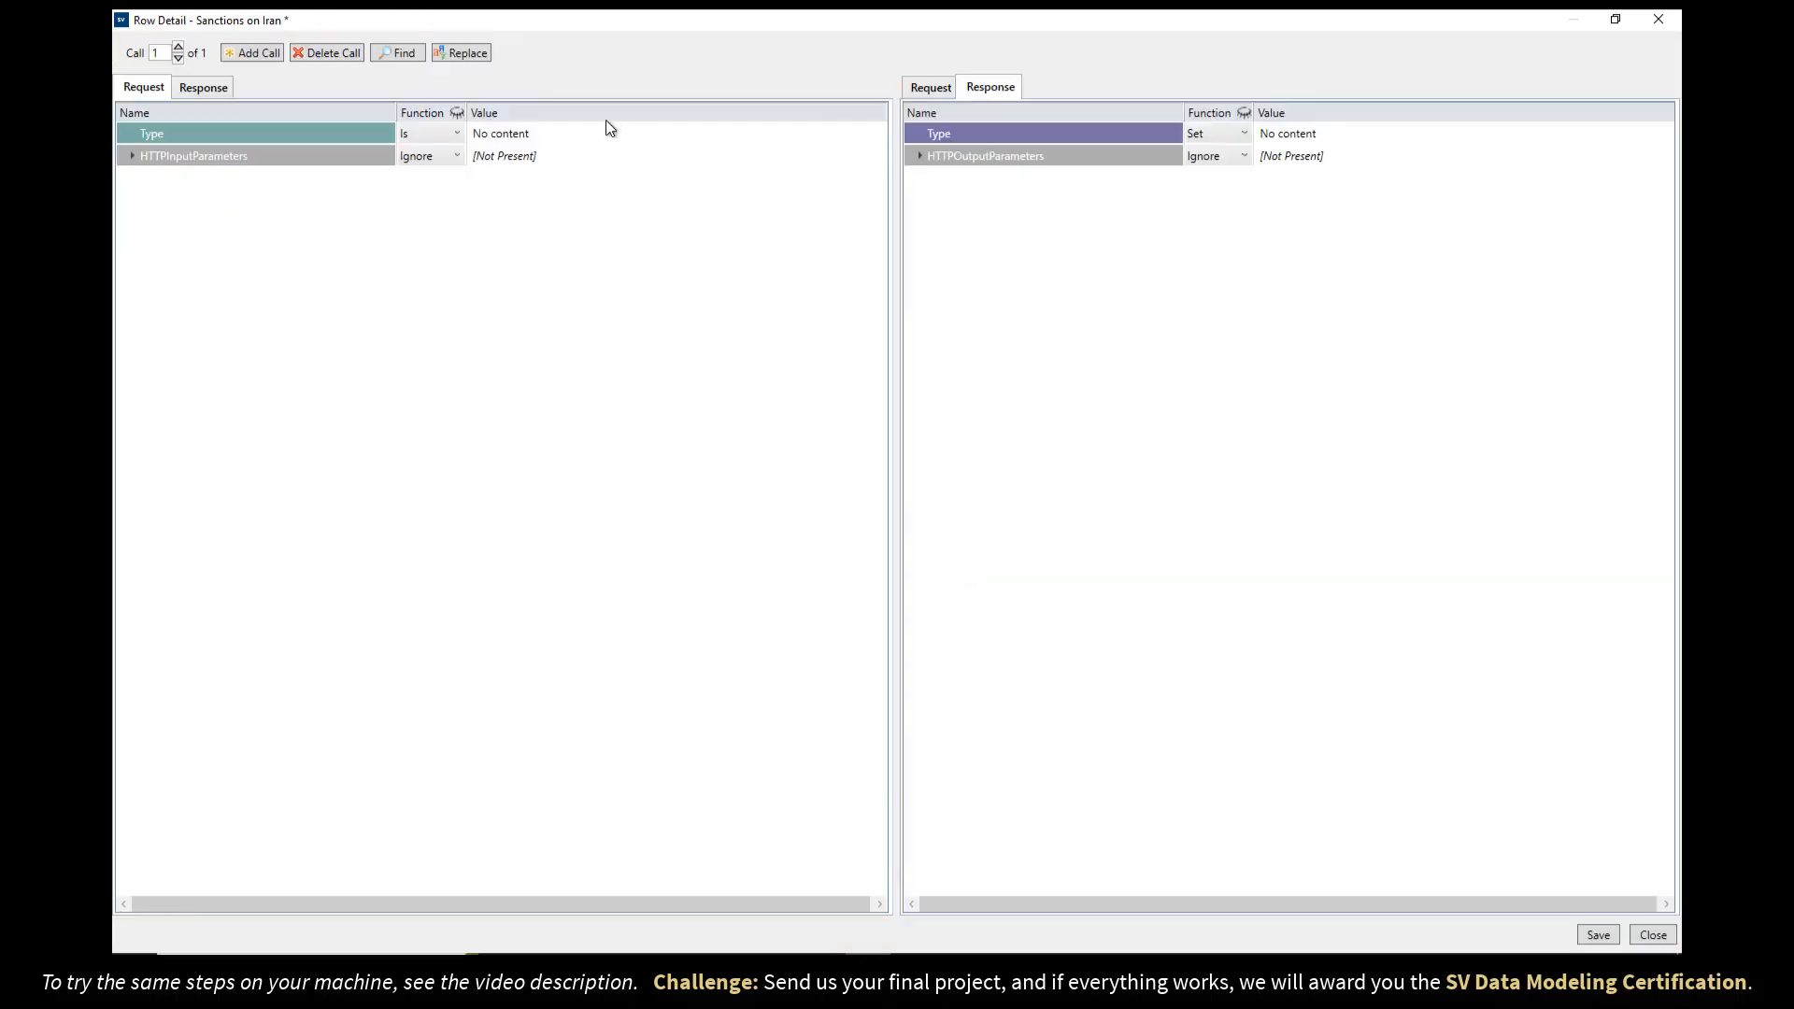
- Set the request Type of the Sanctions on Iran row to SuggestPortfolioStructure
left_click(525, 131)
left_click(525, 131)
left_click(525, 131)
left_click(525, 170)
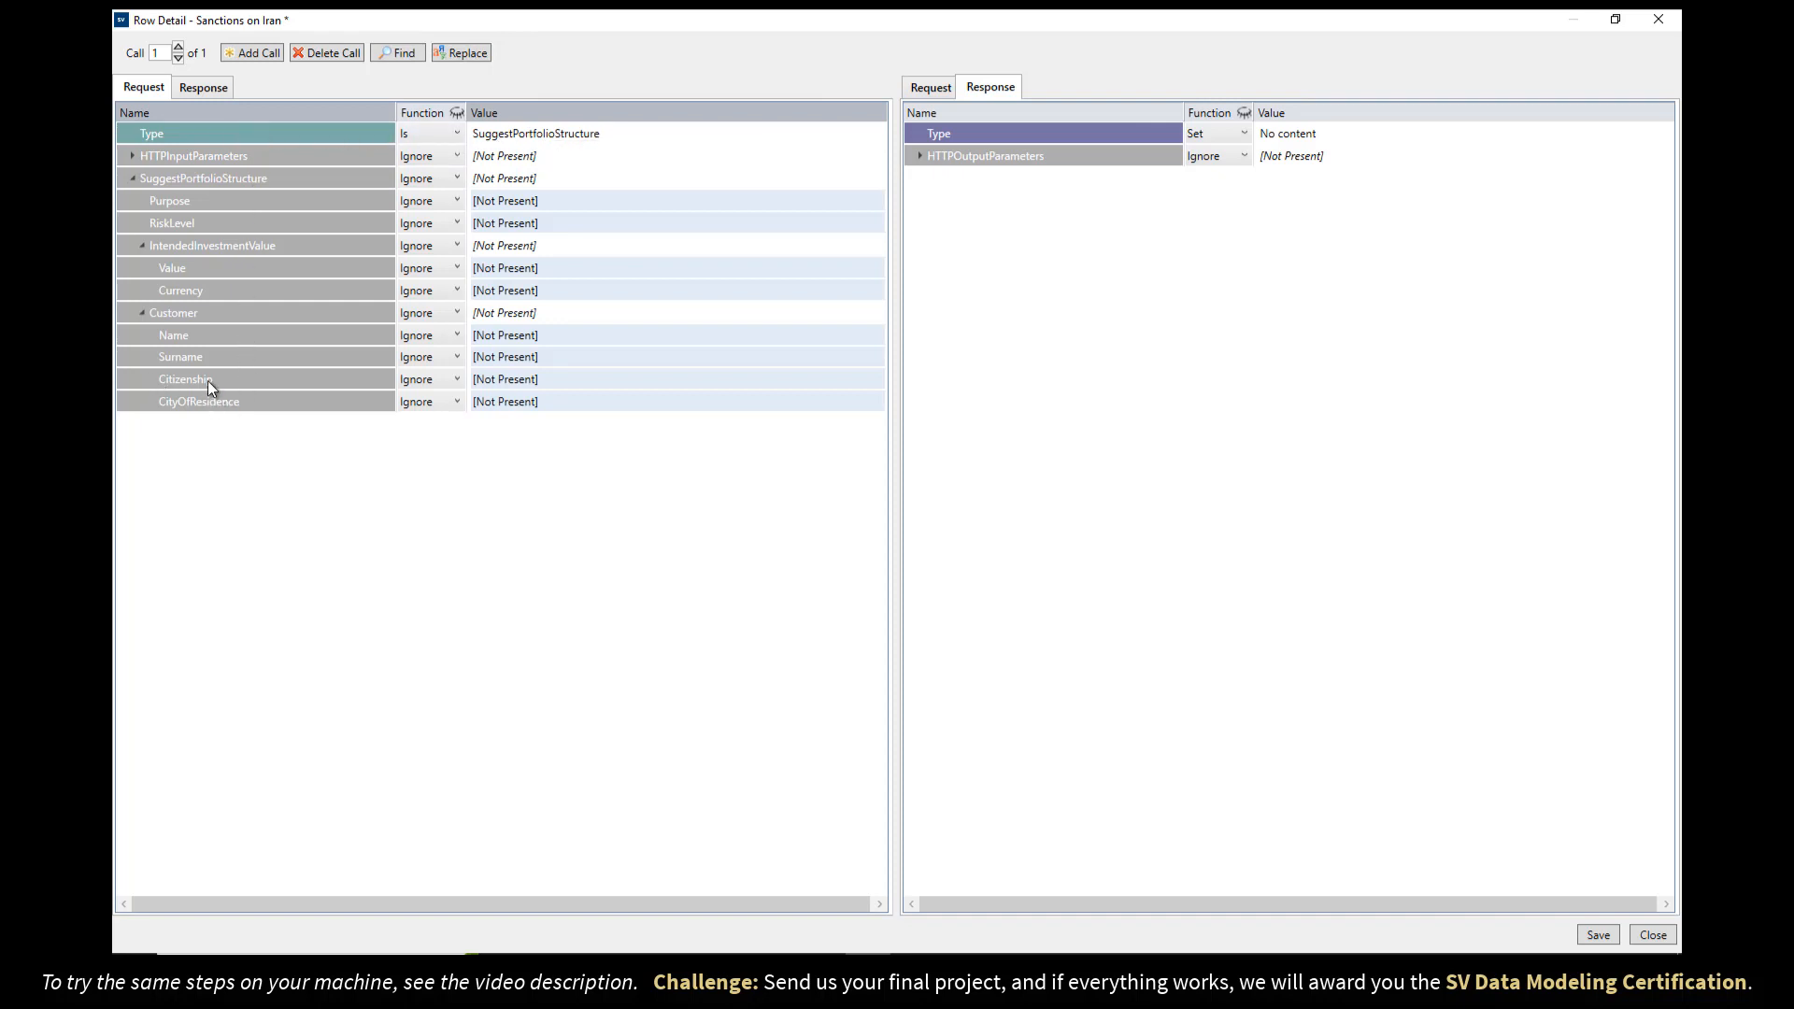
- Set the request's Customer Citizenship condition to the Is function with the value Iran
left_click(455, 382)
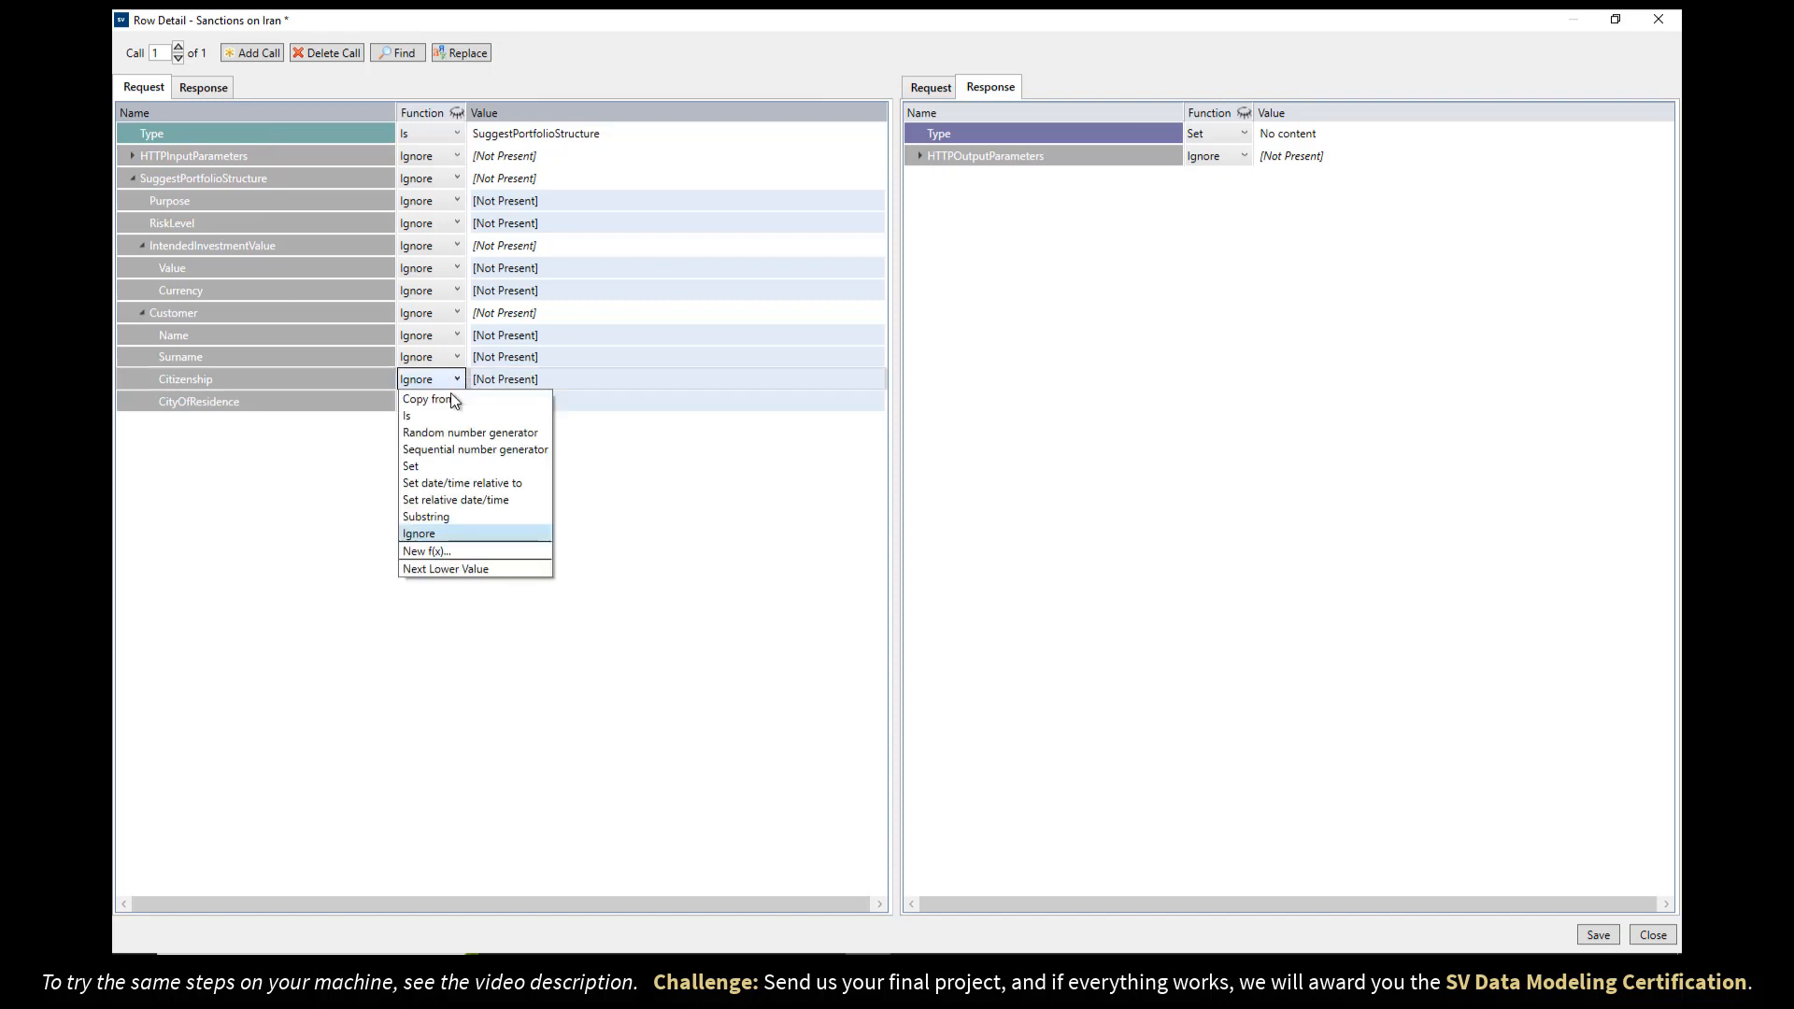
left_click(440, 414)
left_click(530, 379)
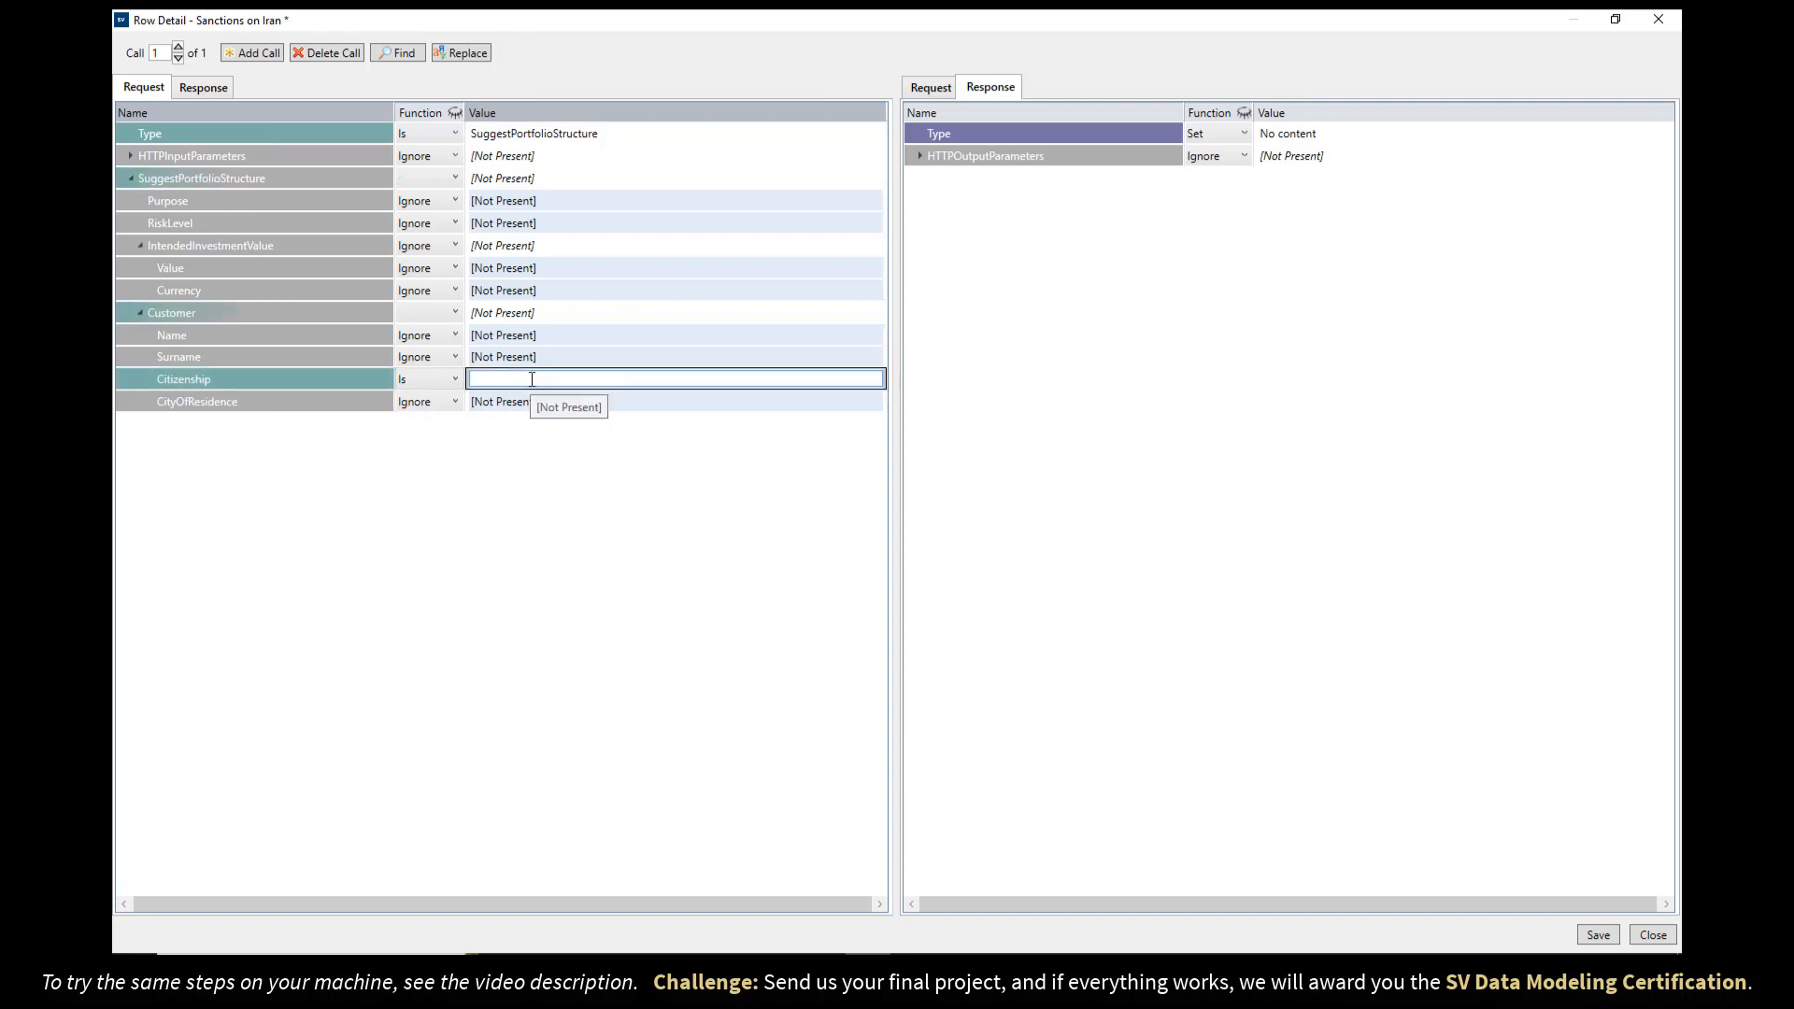
type("Iran")
key("Return")
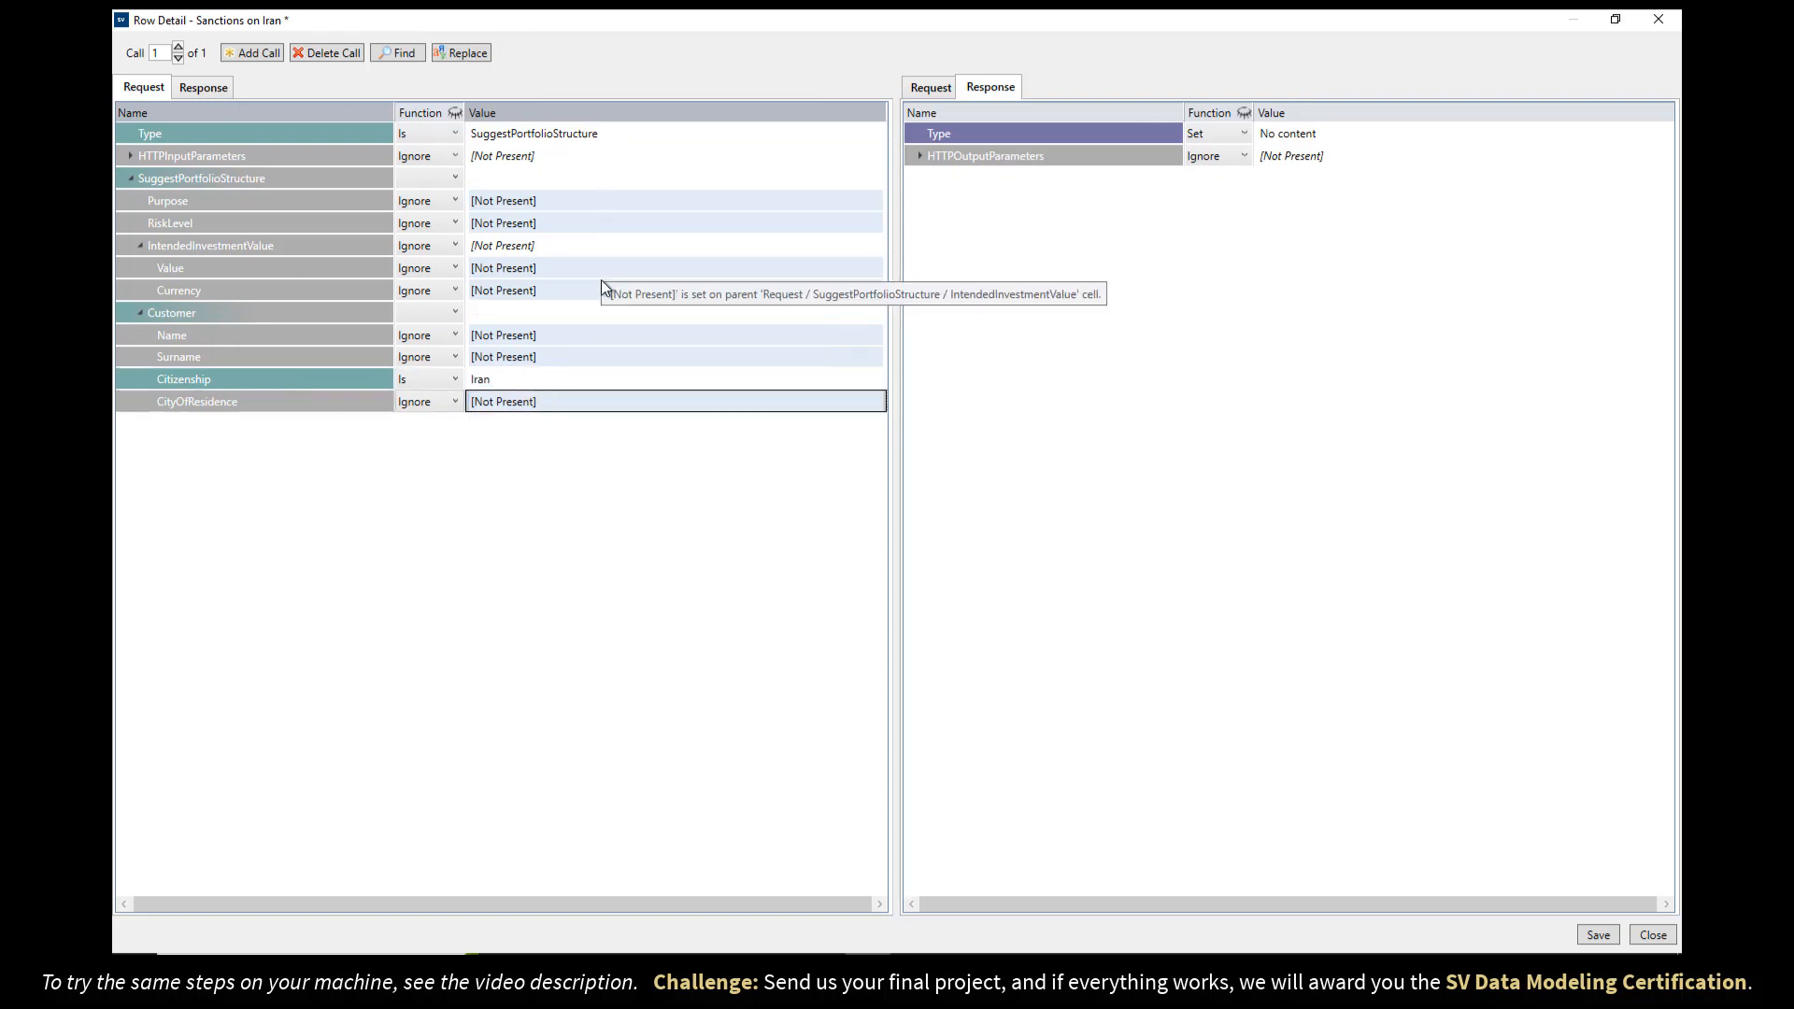
- Set the response Type of the Sanctions on Iran row to Unsupported
left_click(1220, 131)
left_click(1220, 131)
left_click(1213, 178)
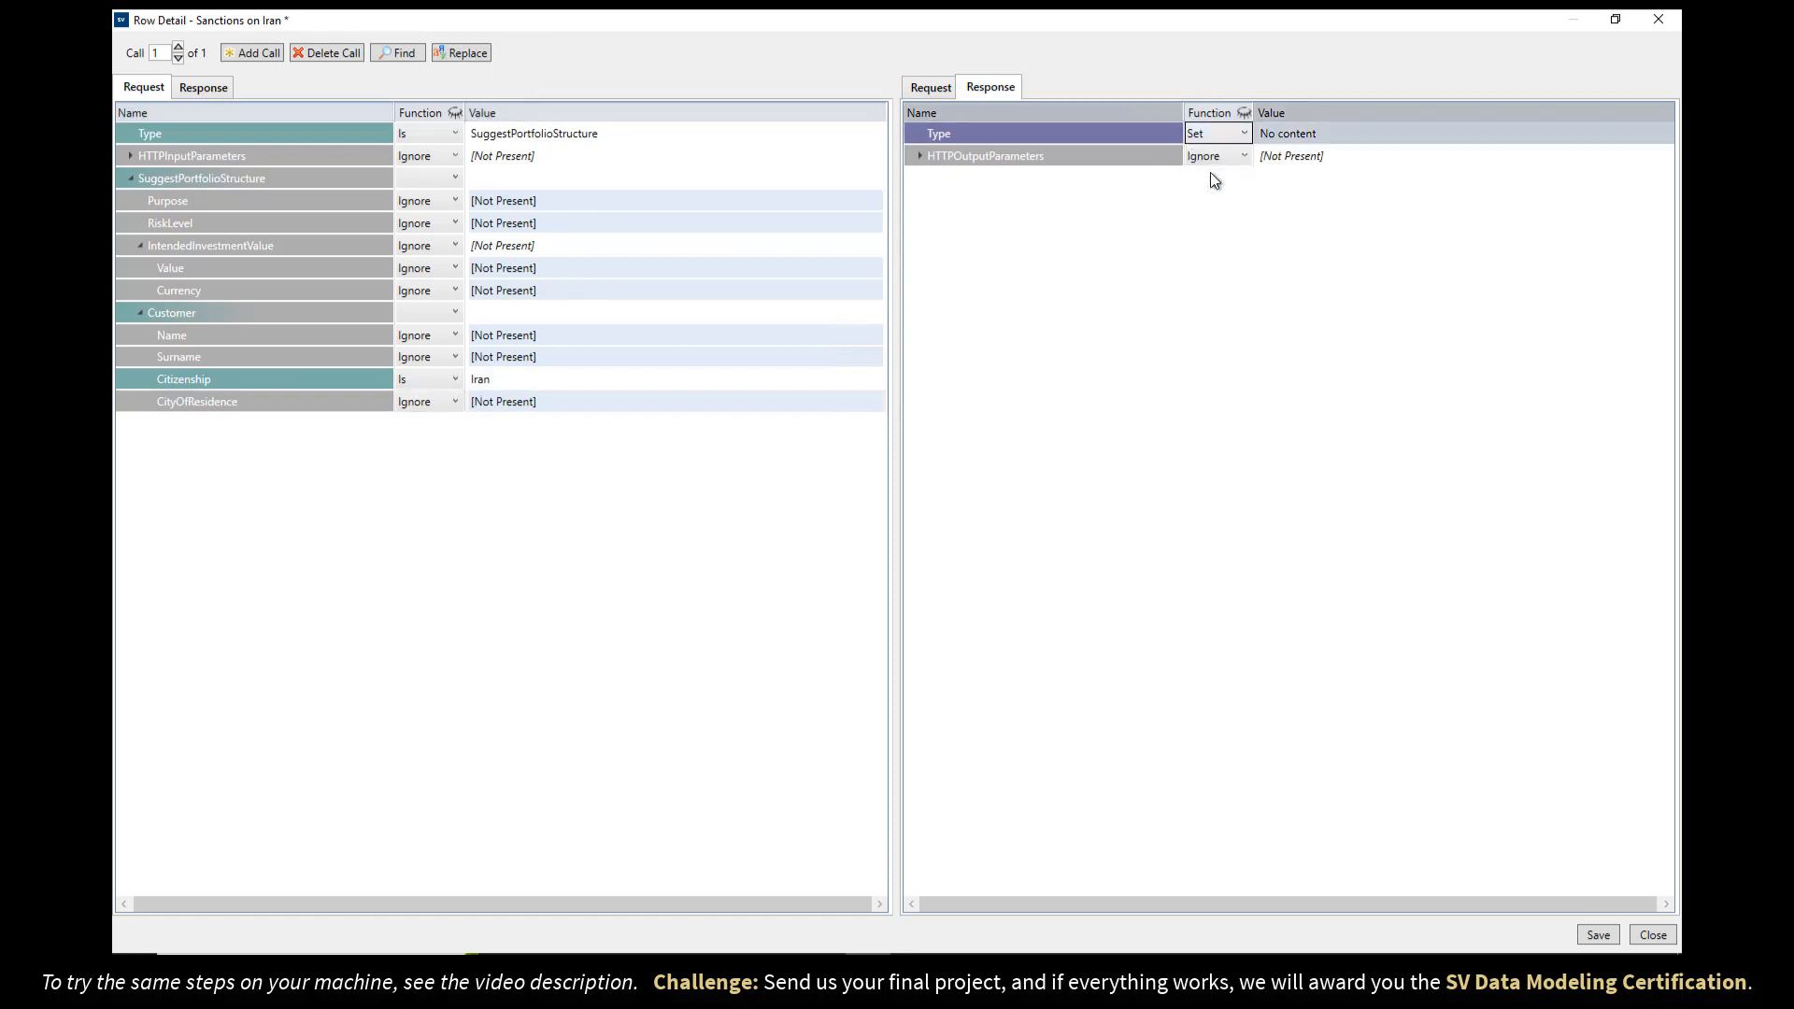
left_click(1349, 135)
left_click(1349, 135)
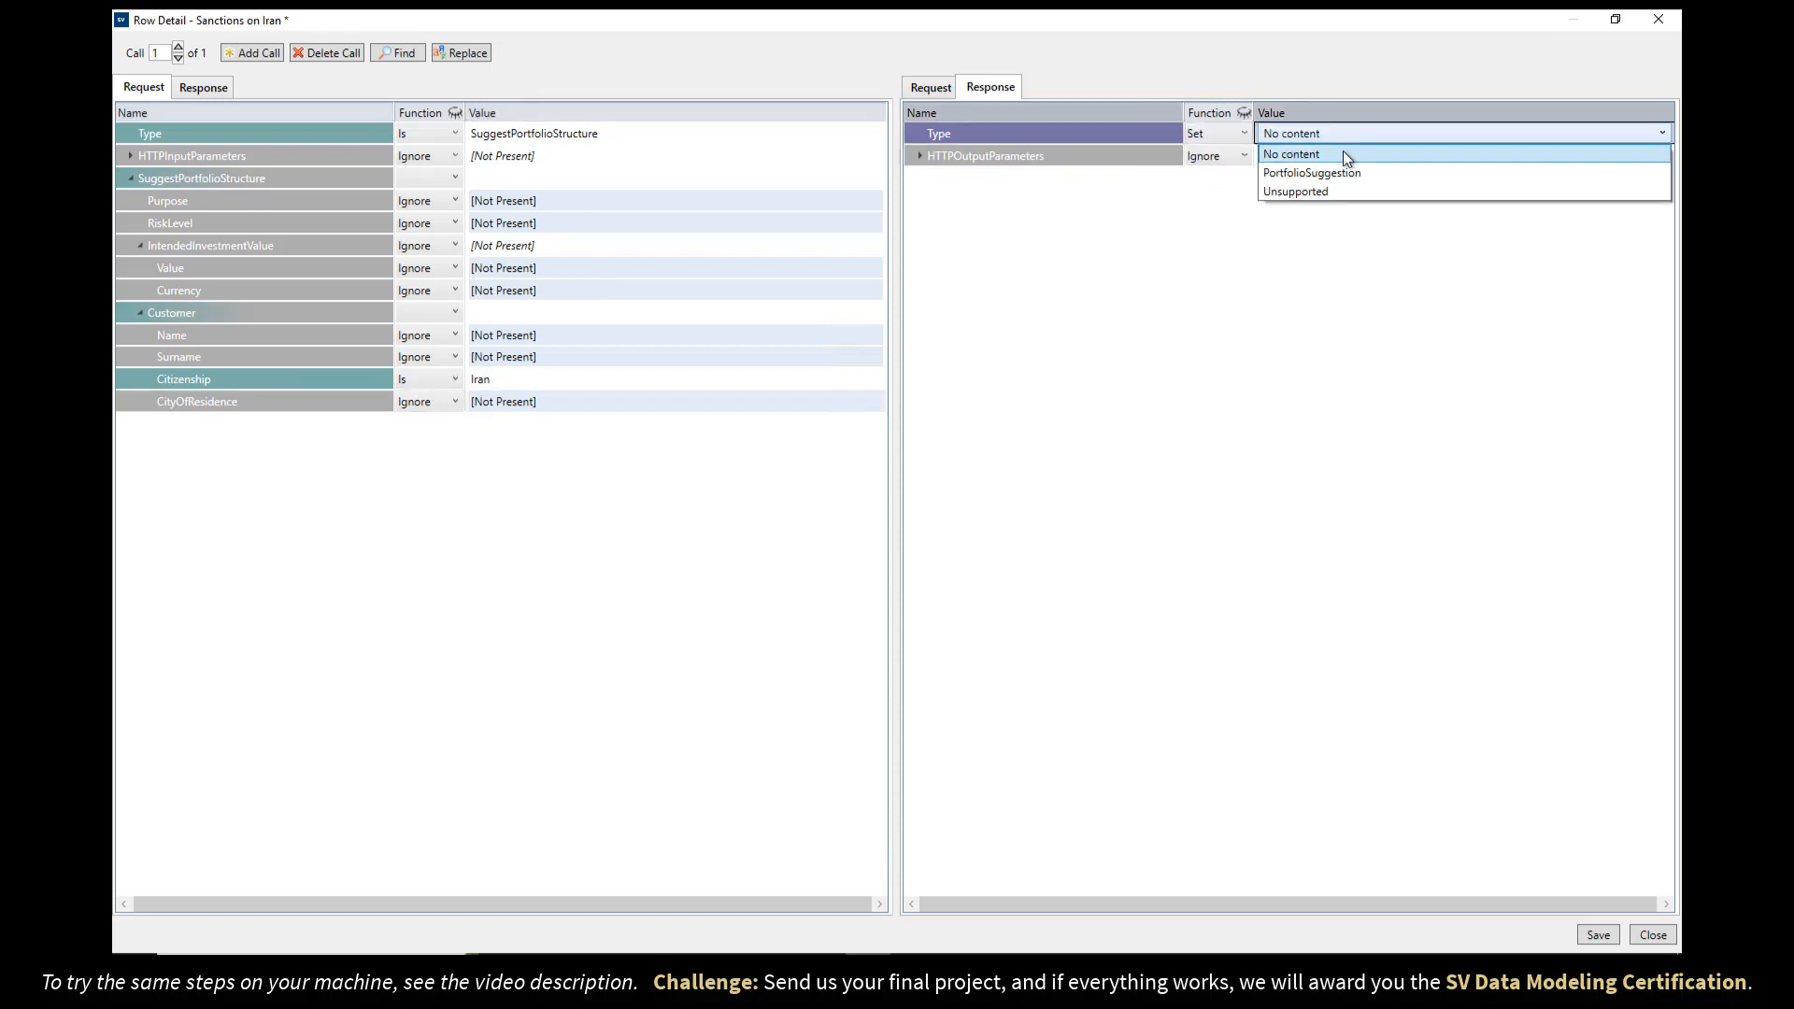
left_click(1332, 197)
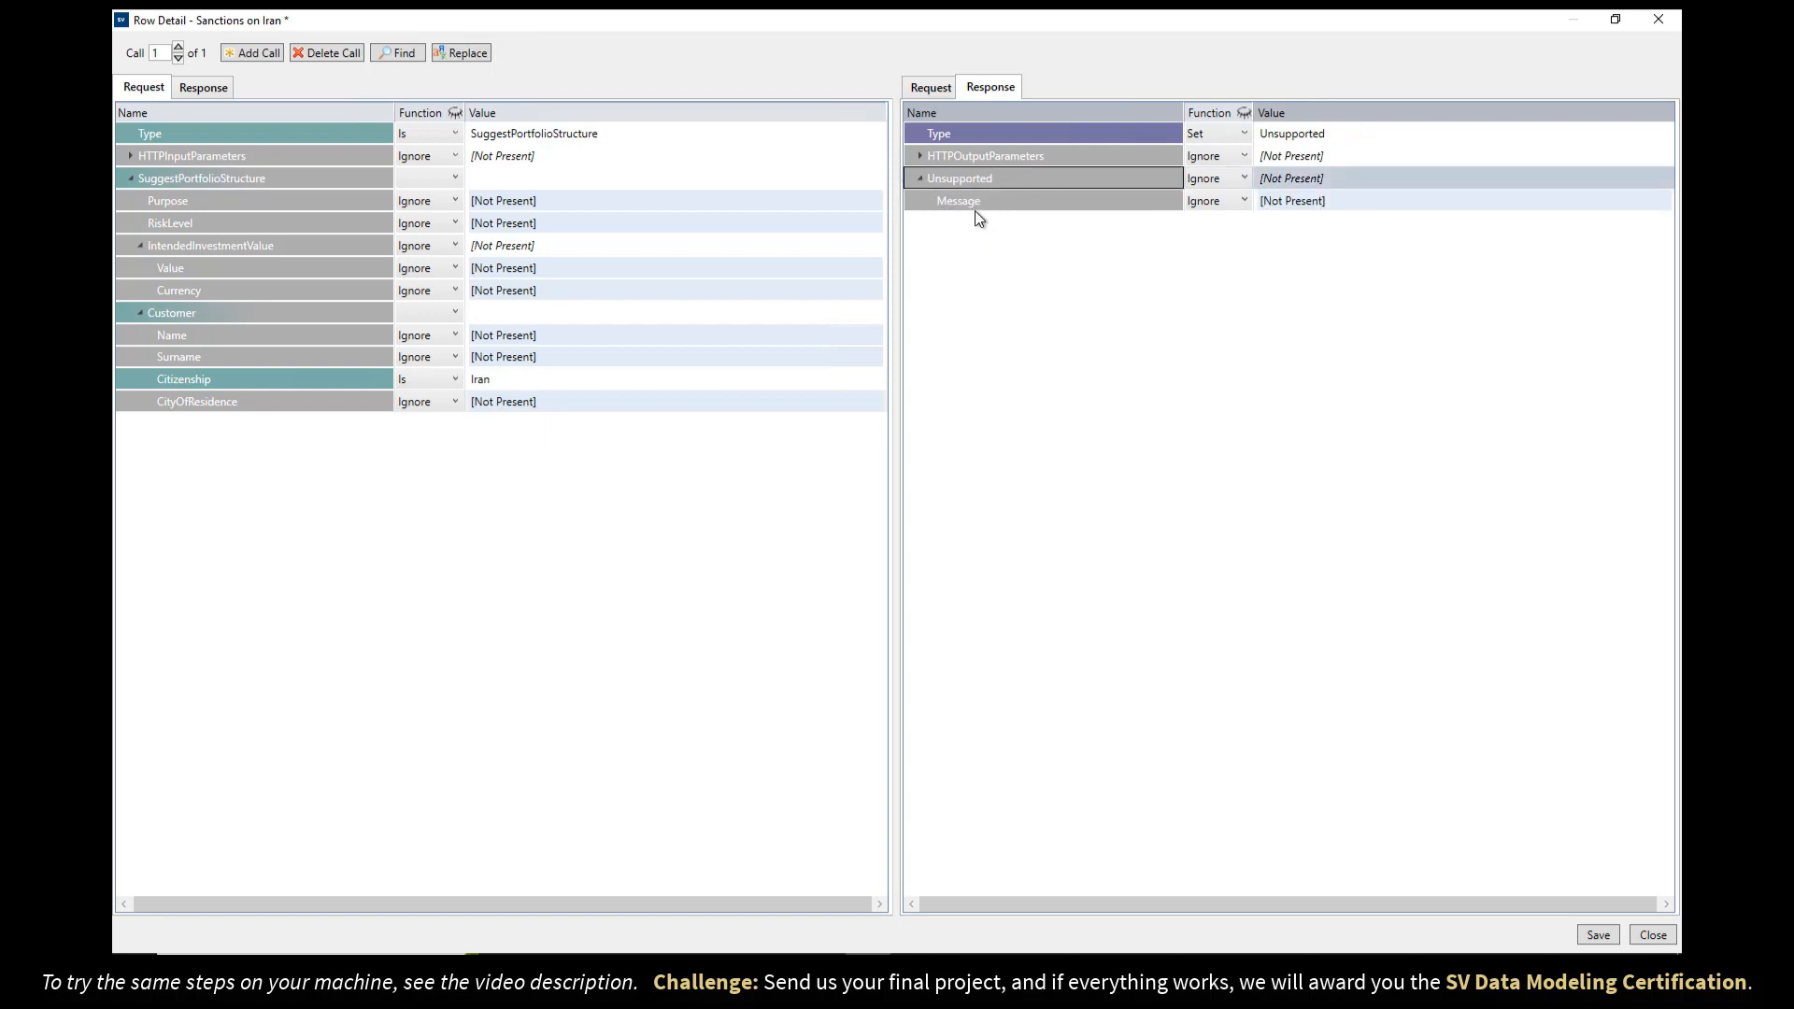
- Copy "Country is on a sanctions list." from the training PDF into the Unsupported response's Message, then save and close the row detail
key("alt+Tab")
left_click_drag(1173, 759, 1550, 759)
key("alt+Tab")
double_click(1310, 200)
key("ctrl+v")
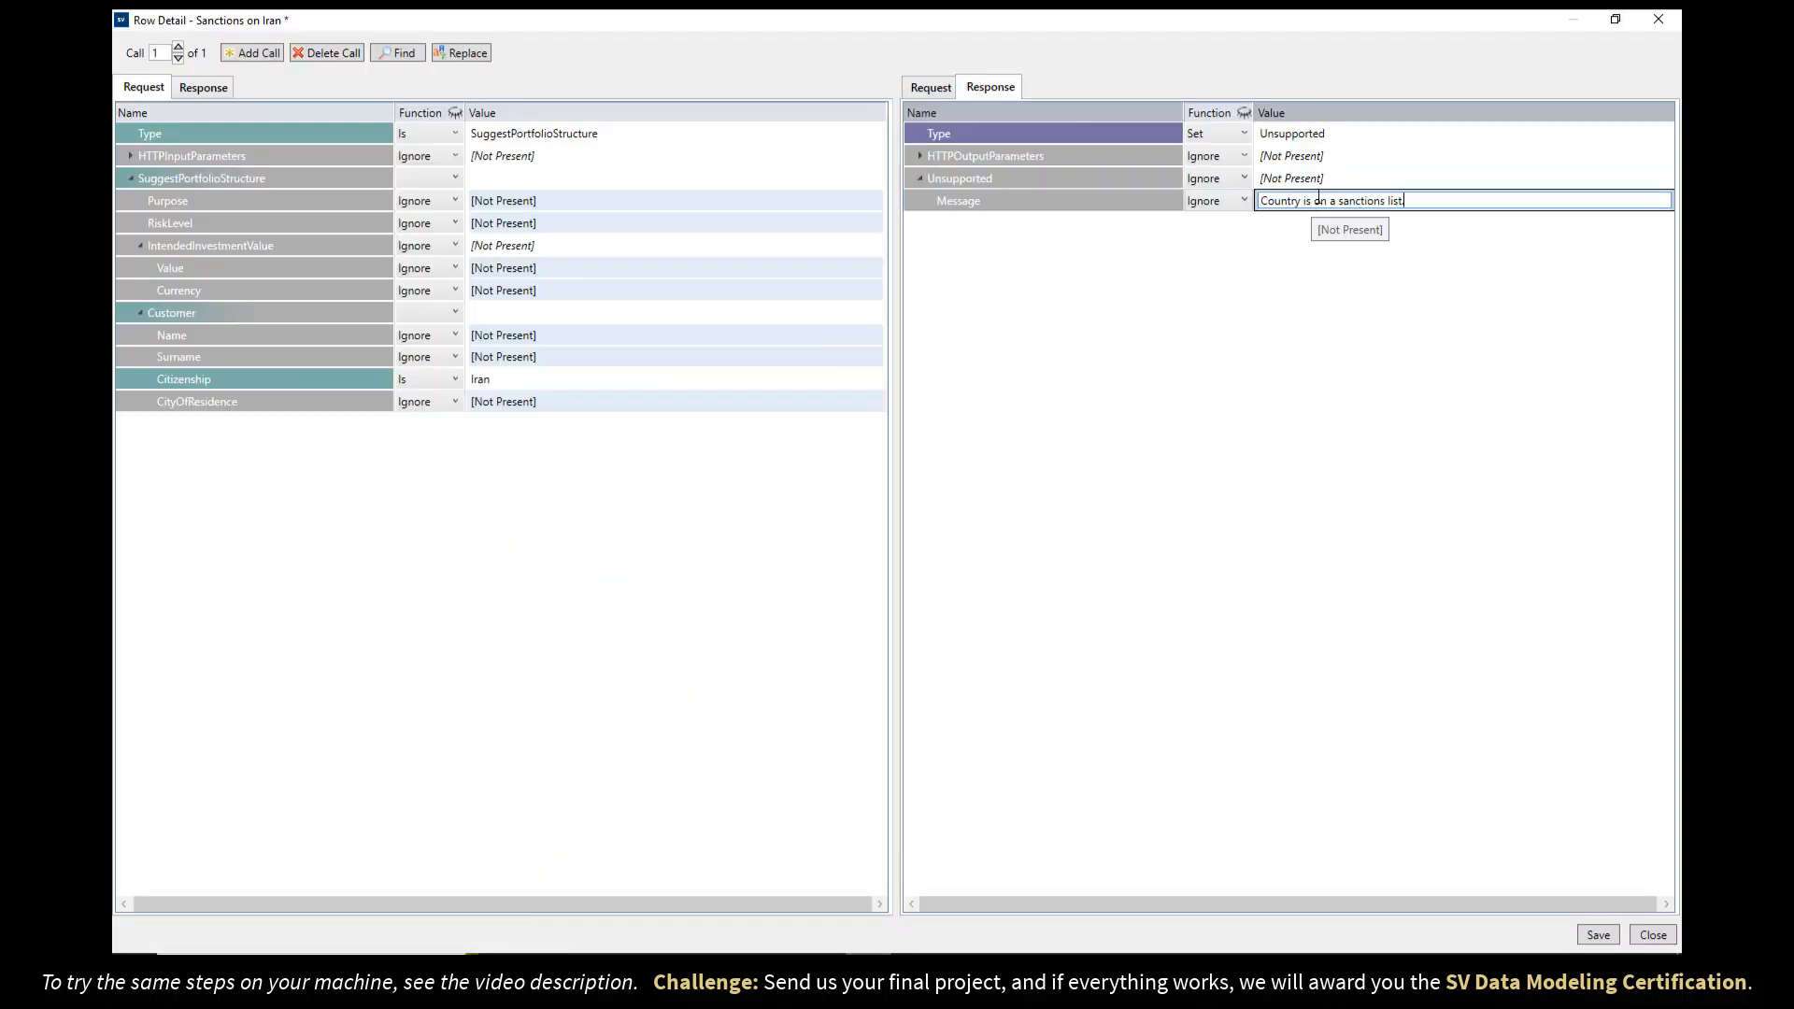
left_click(1338, 176)
left_click(1598, 934)
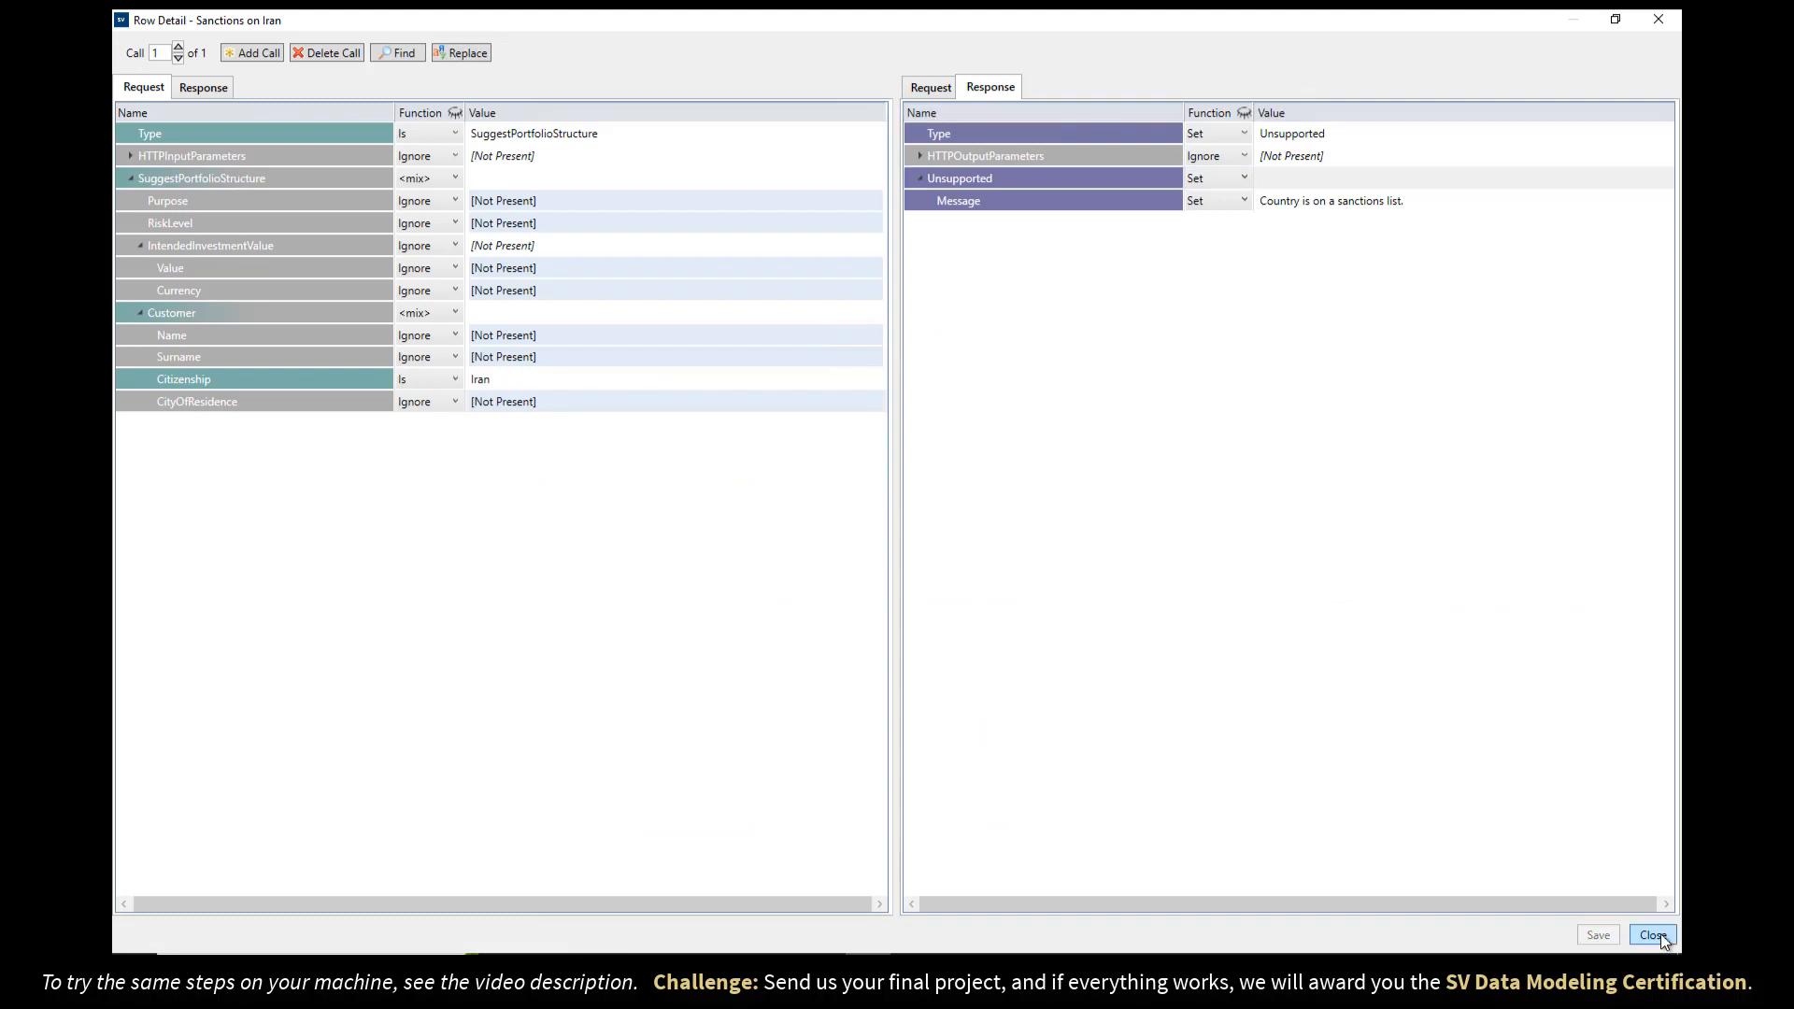
left_click(1654, 936)
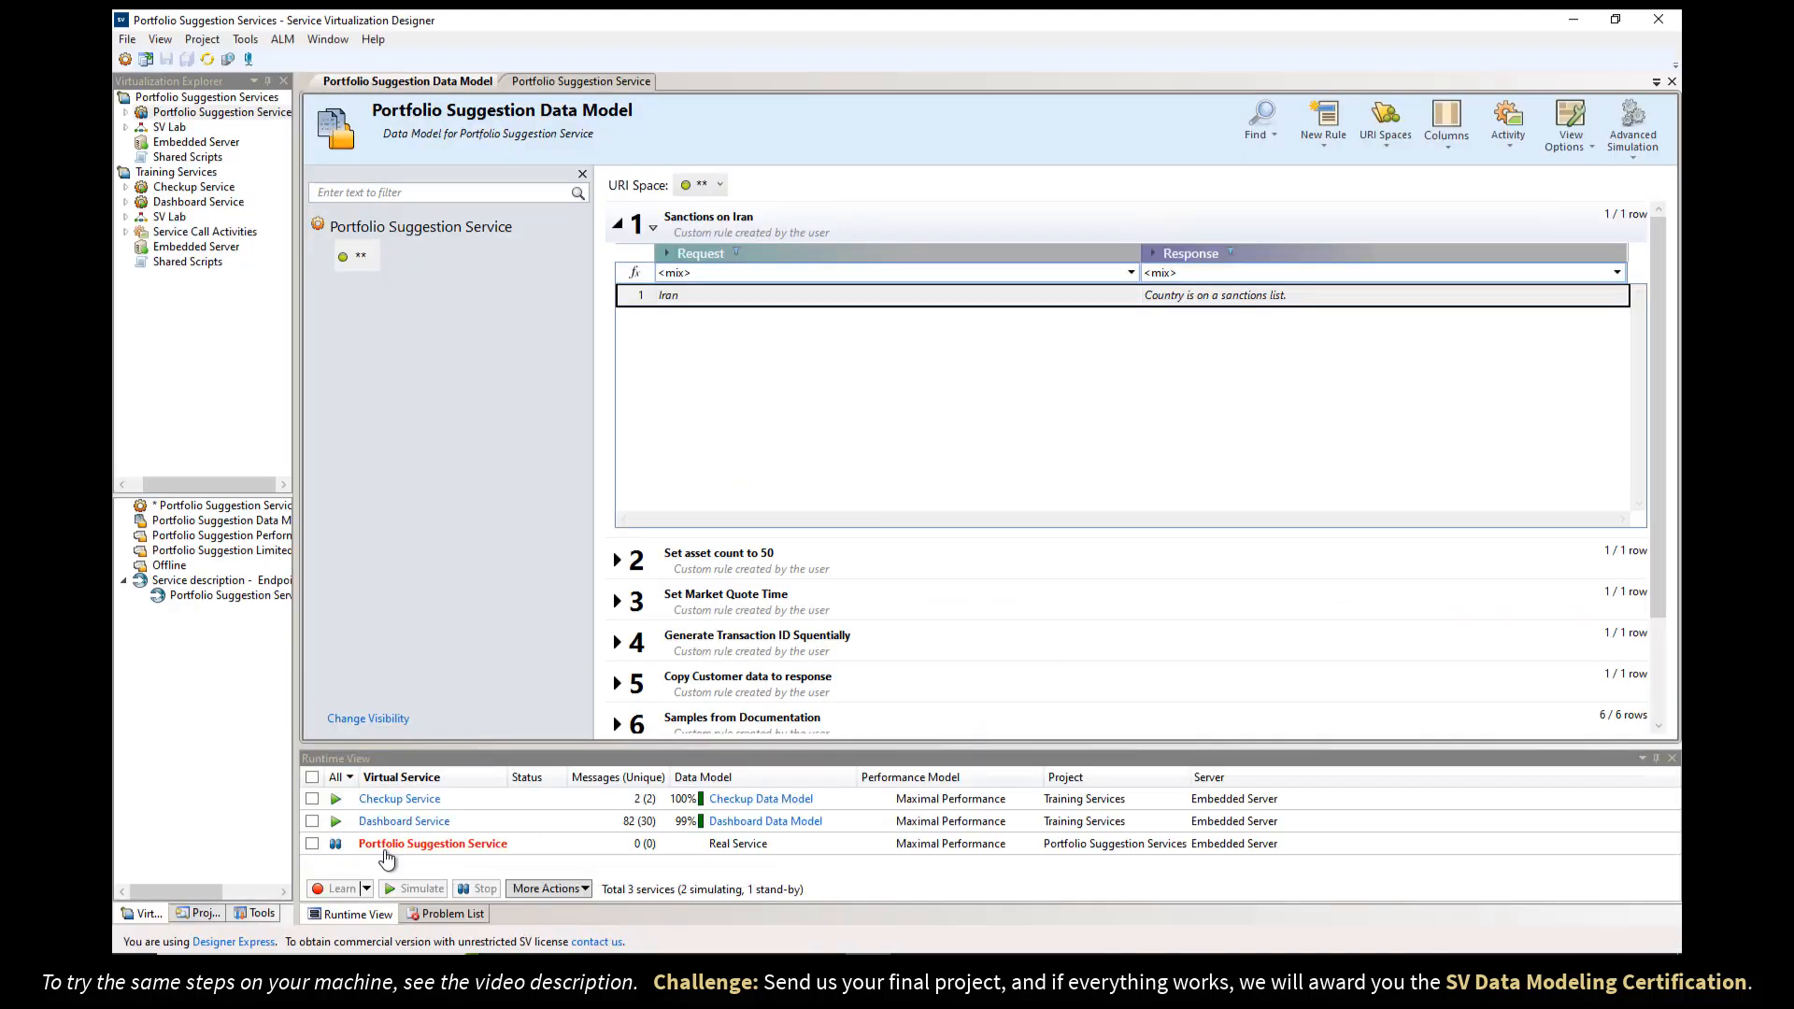
- Start simulating the Portfolio Suggestion Service and resend the CZK request from the browser dashboard
left_click(540, 84)
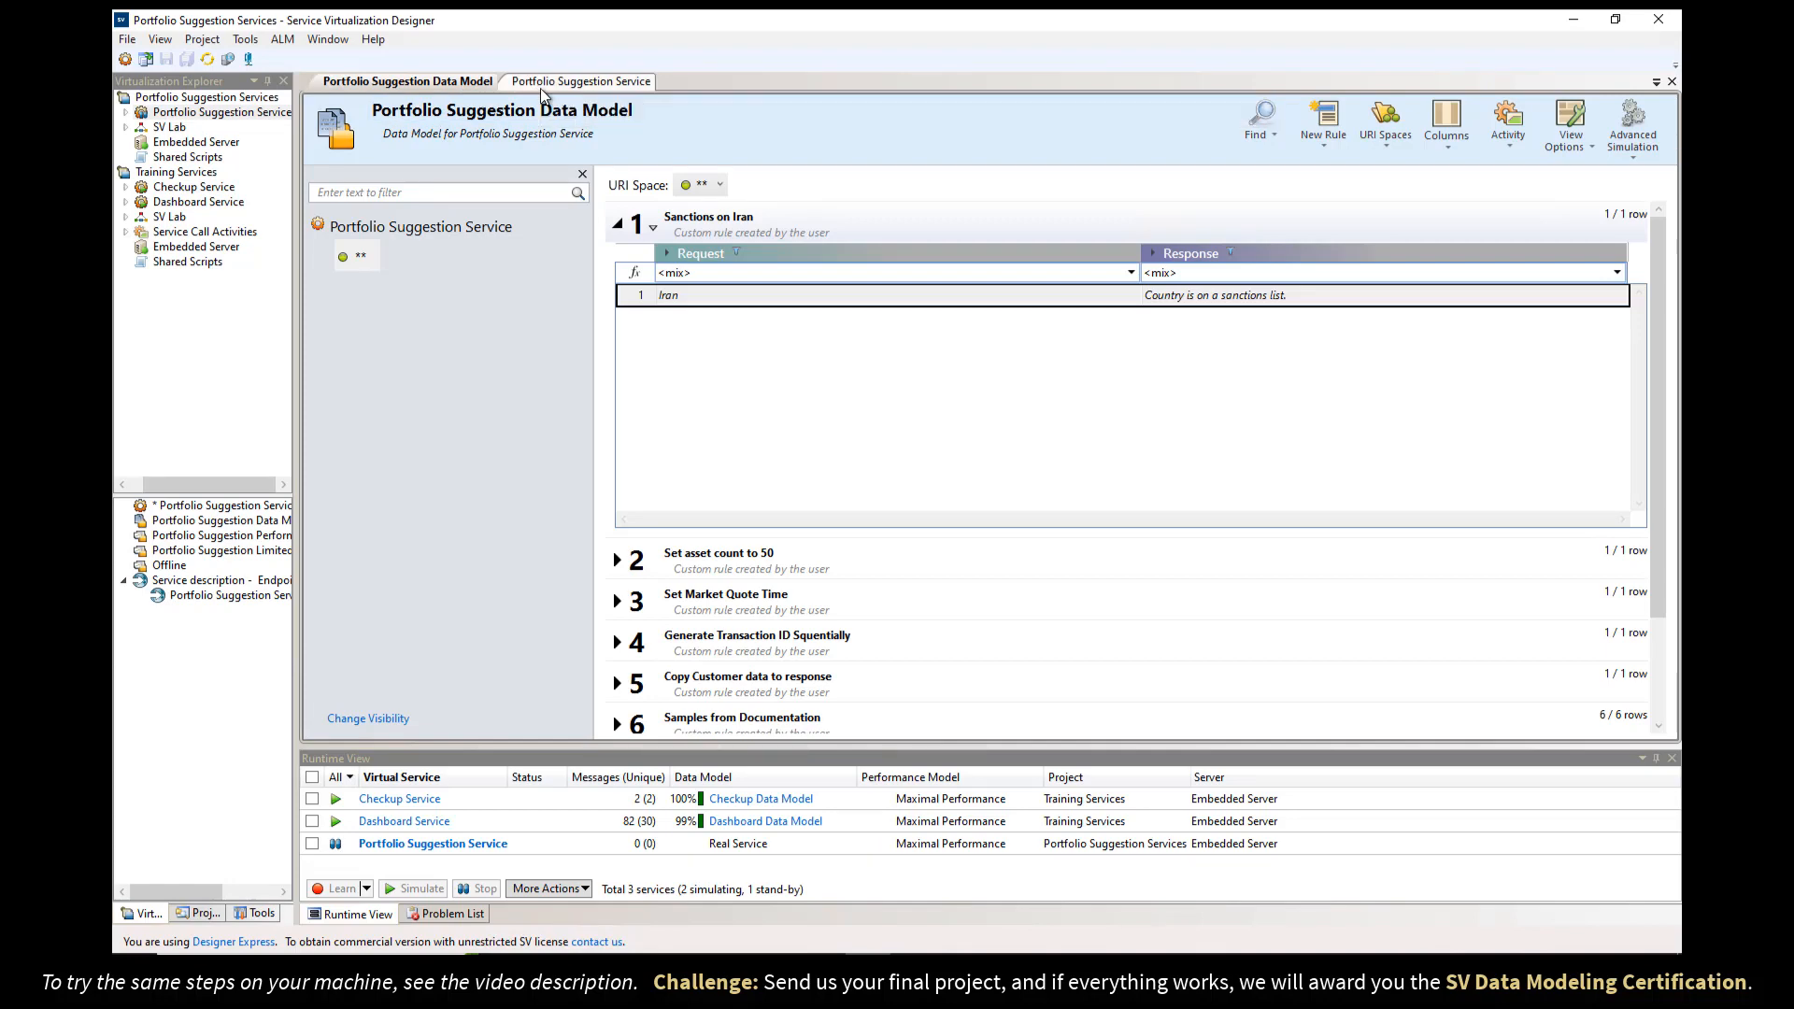
left_click(600, 205)
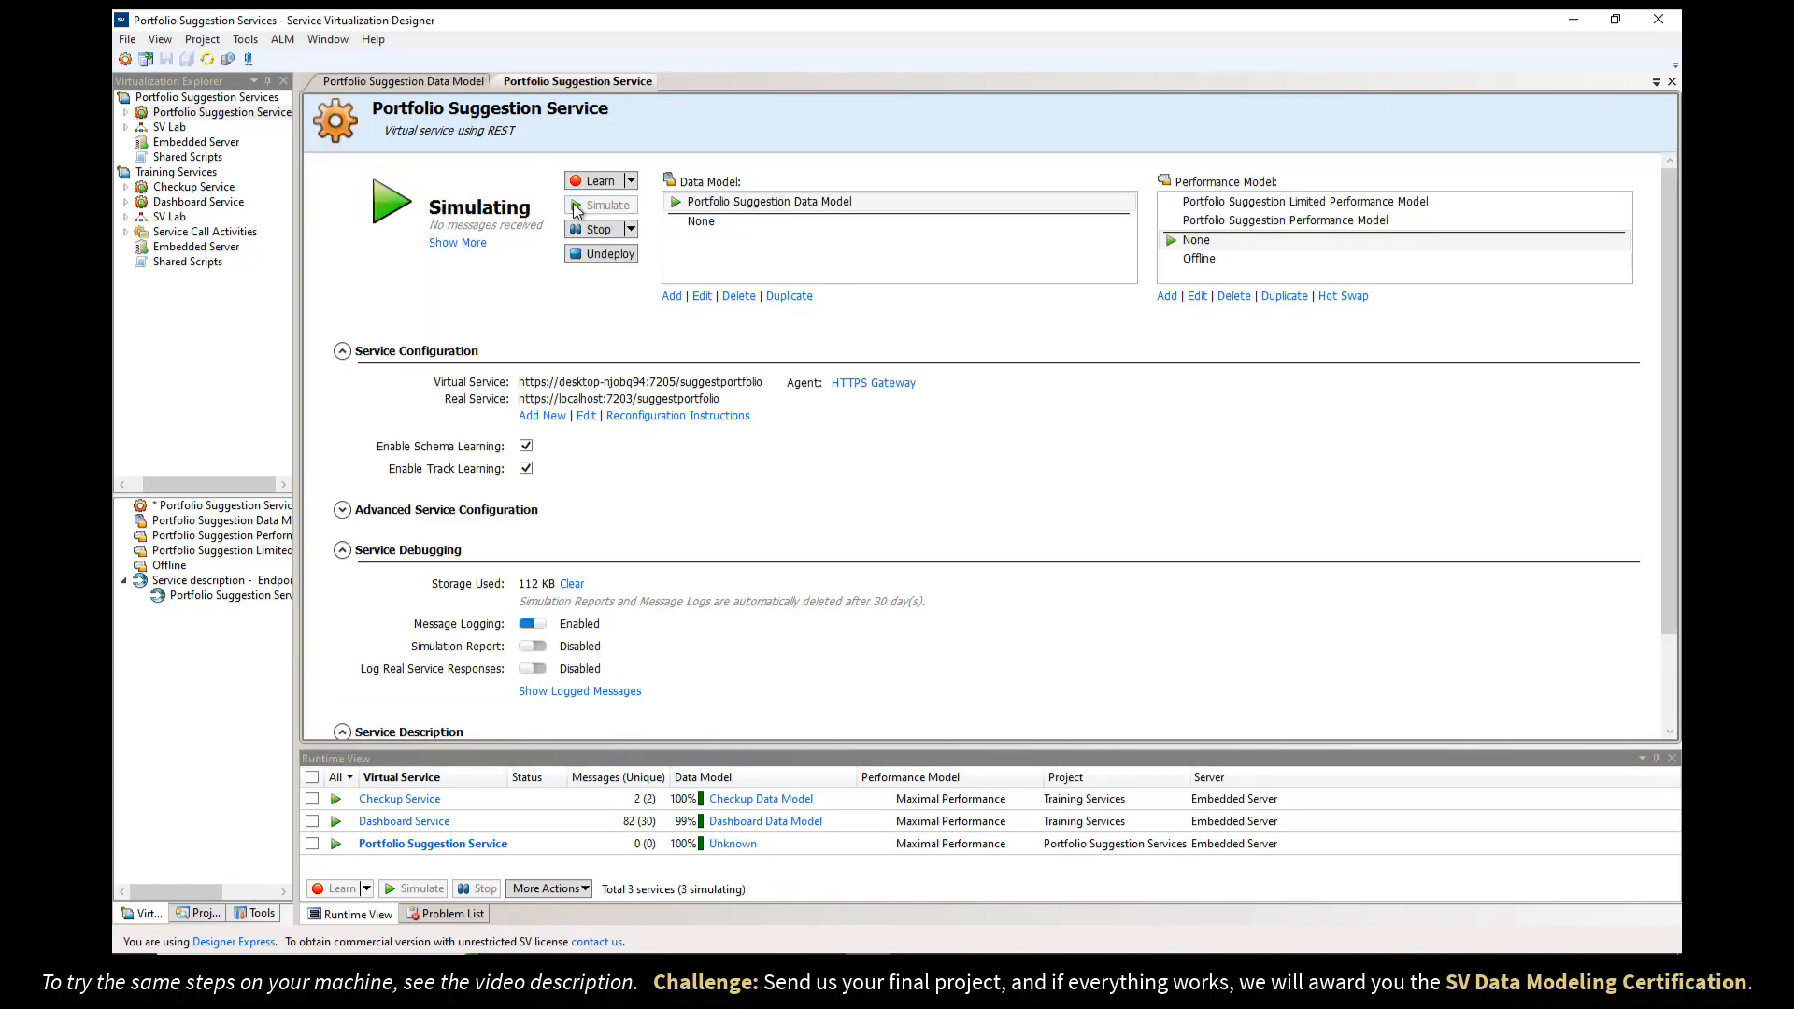
key("alt+Tab")
left_click(396, 918)
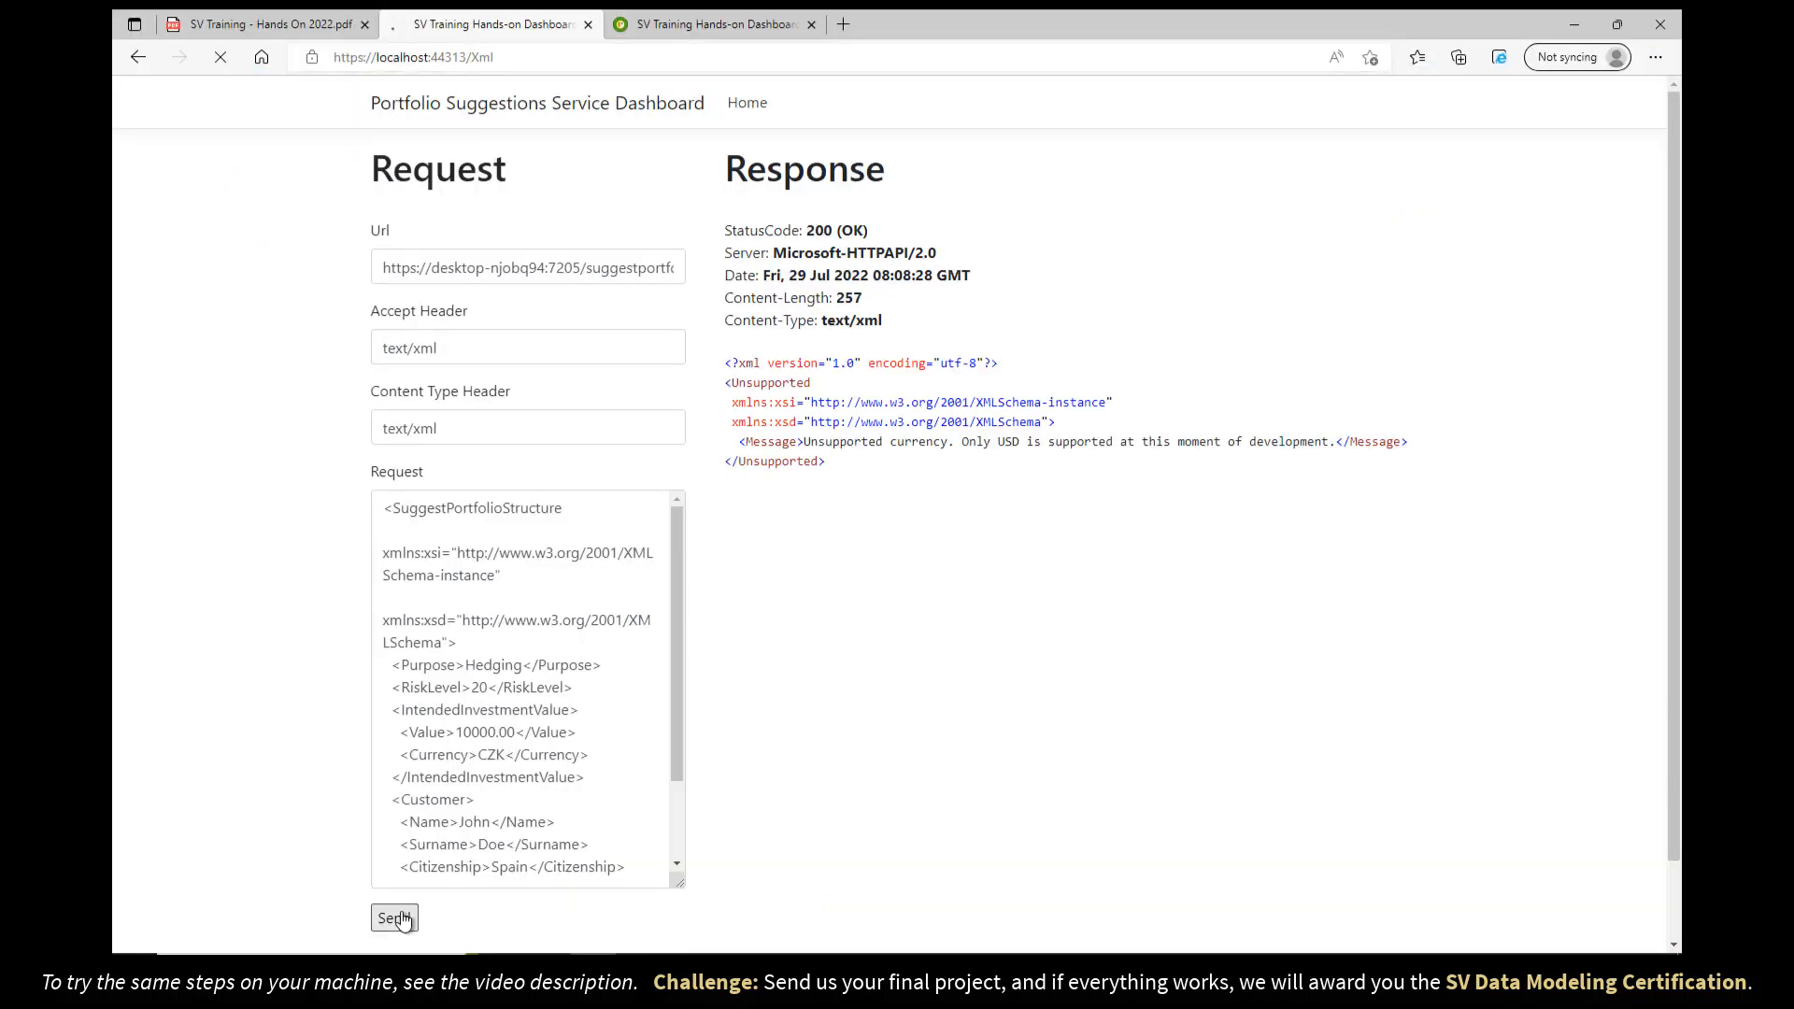
- Examine the simulated response to the CZK request and the Currency element in the request body
left_click_drag(478, 664, 507, 665)
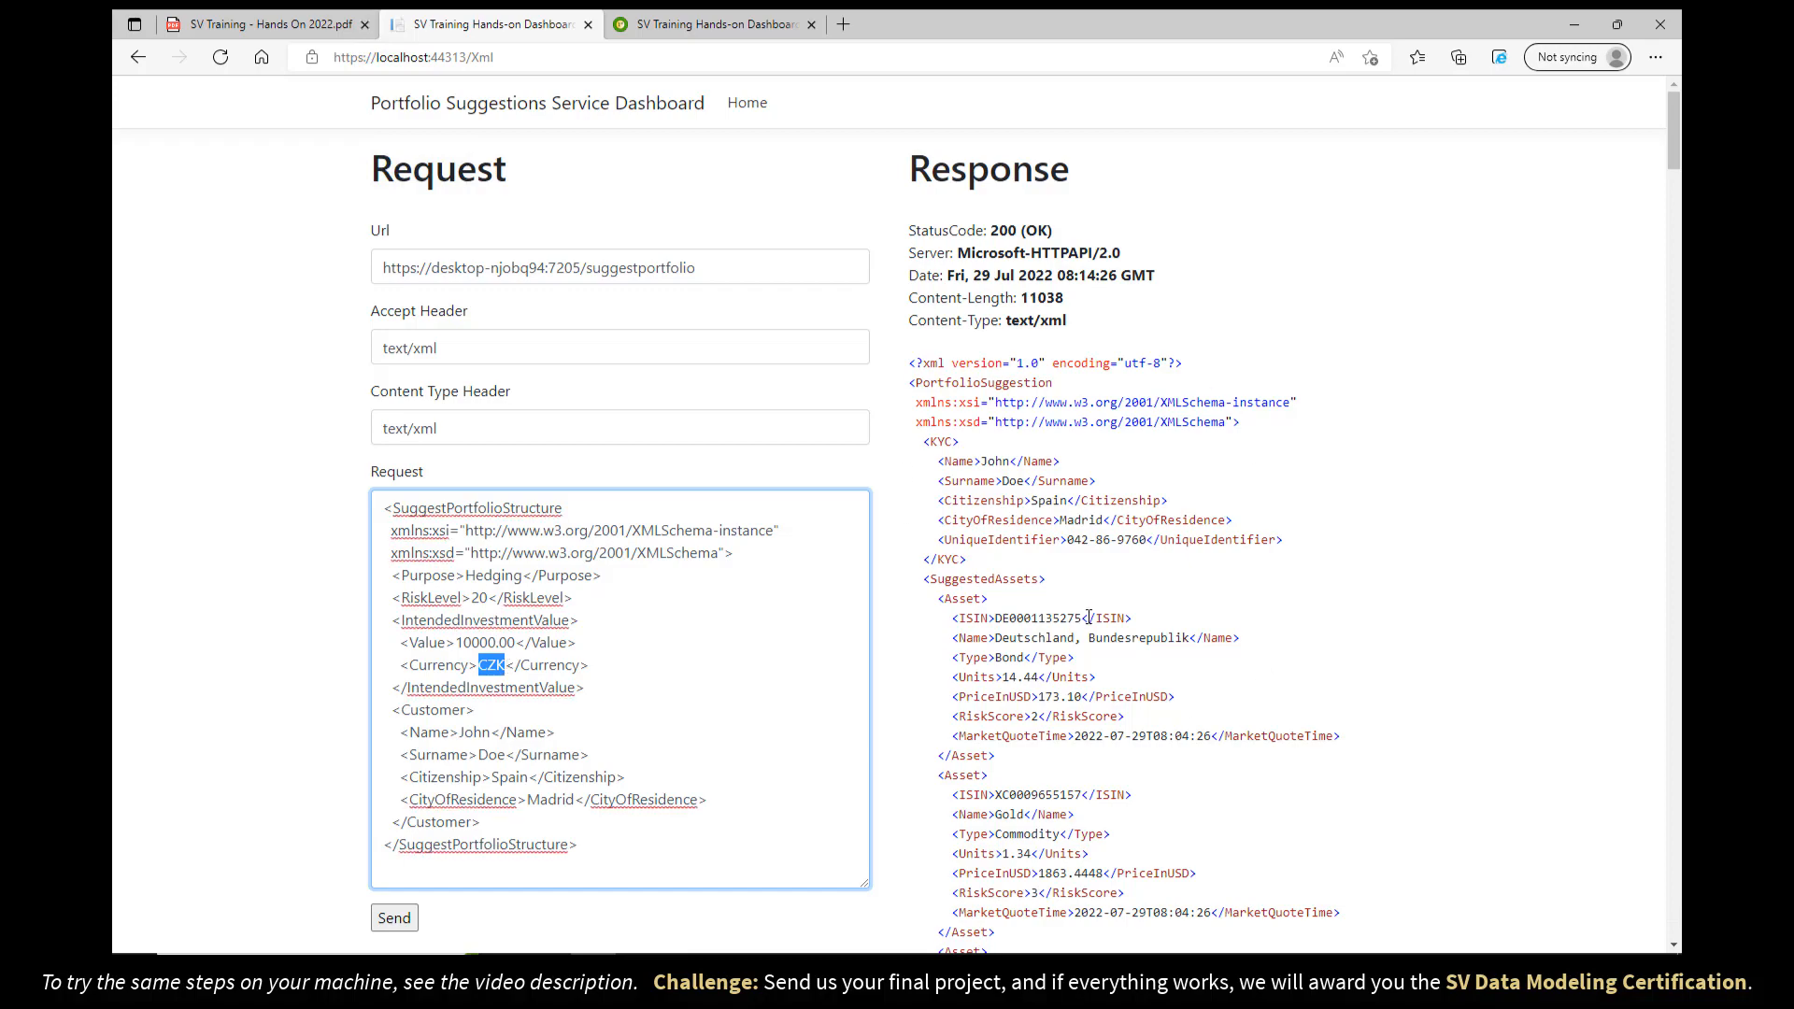
scroll(1089, 617, "down", 7)
scroll(1089, 616, "down", 15)
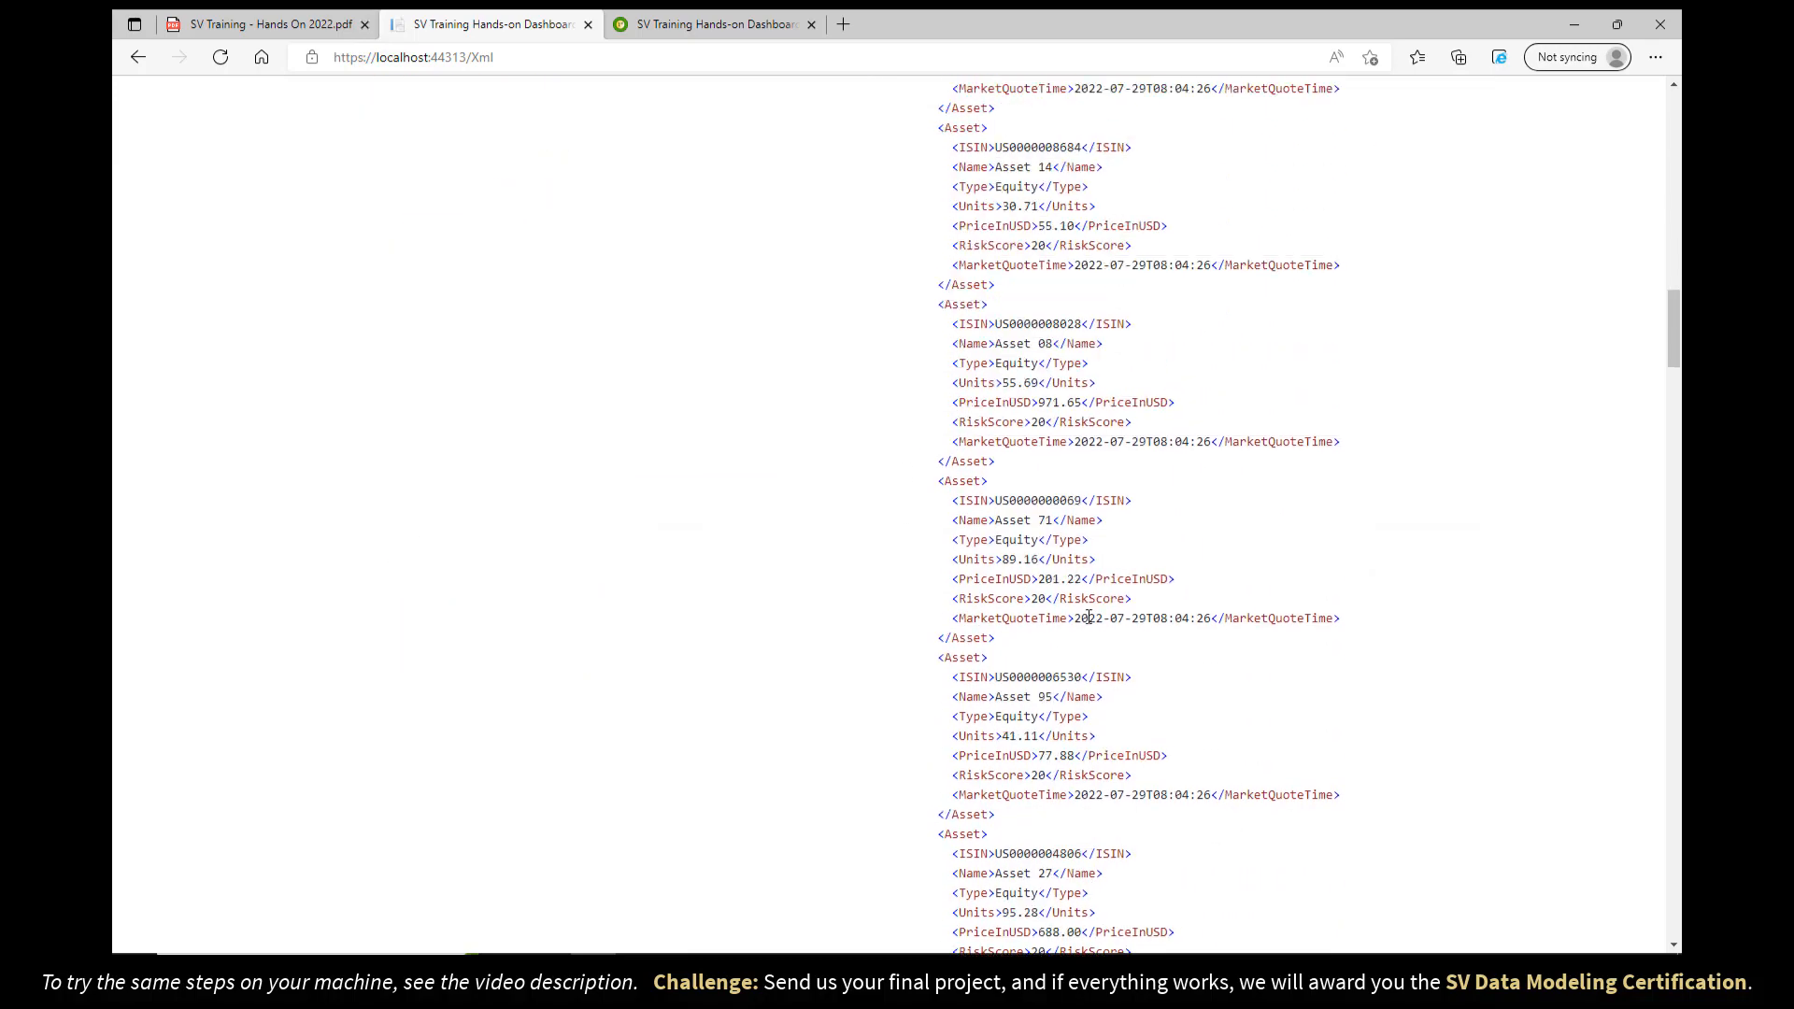
scroll(1088, 617, "up", 20)
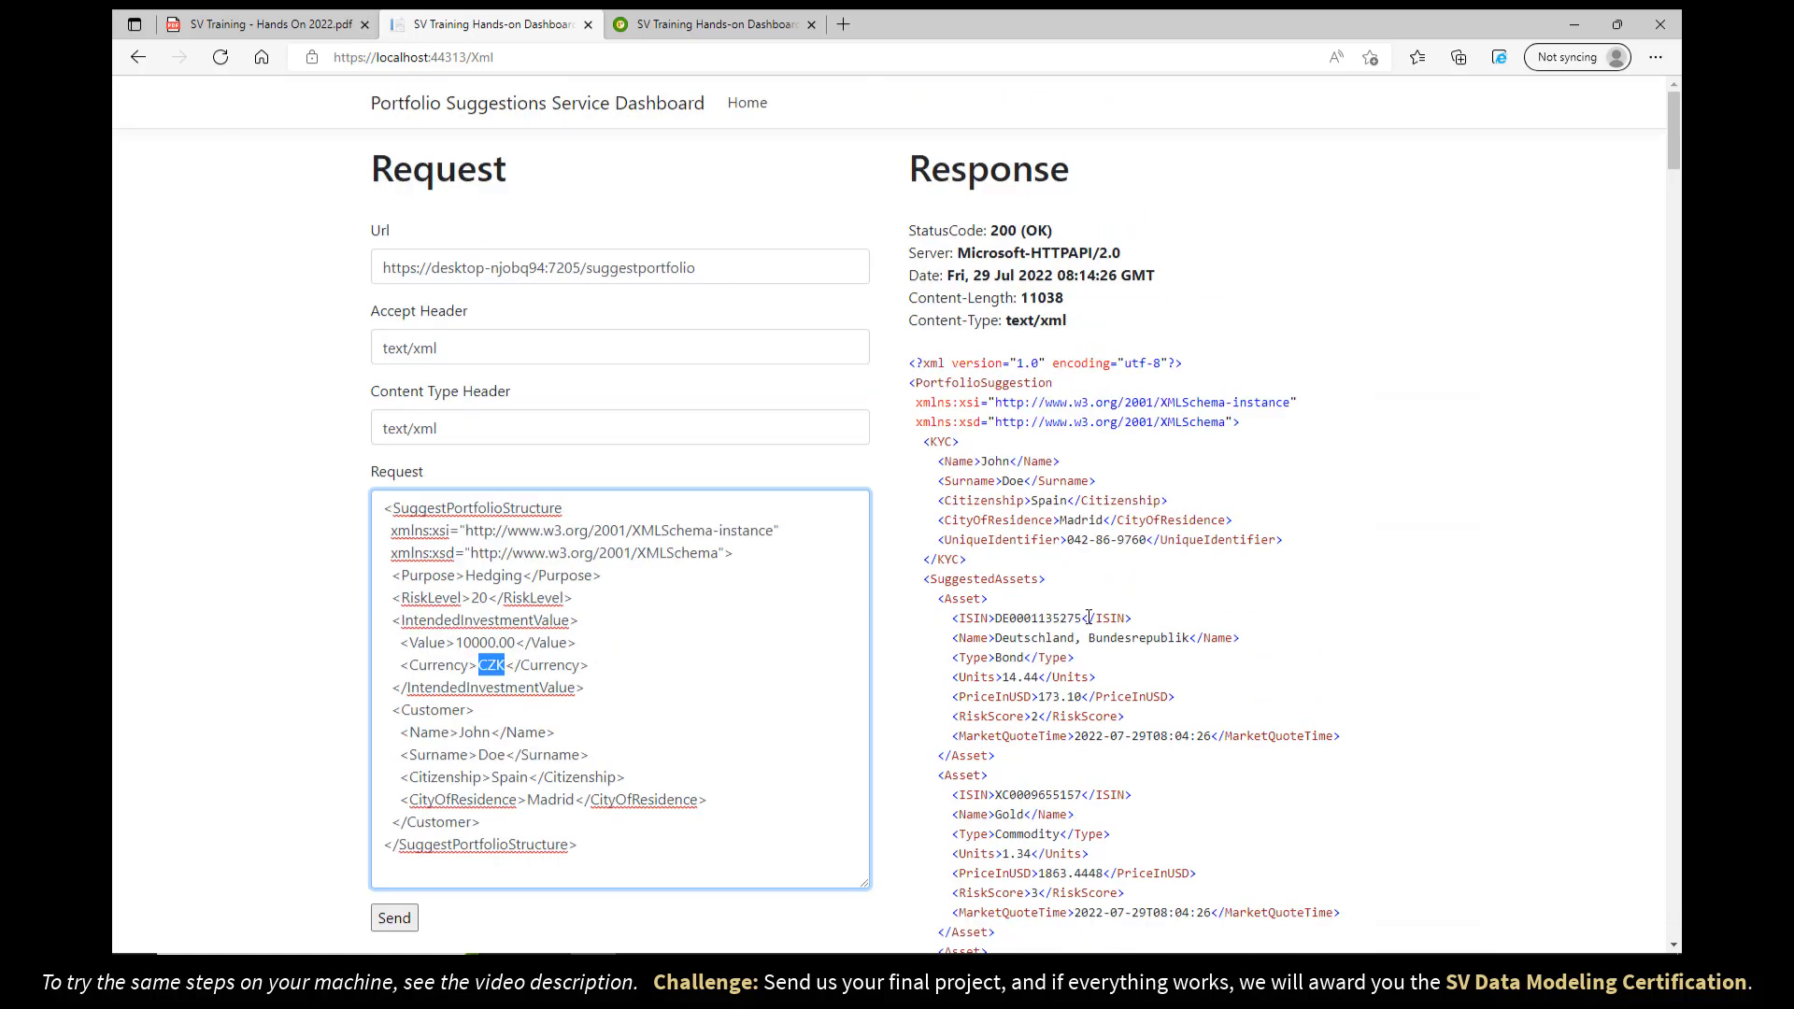
left_click_drag(403, 620, 610, 691)
left_click(491, 664)
- Change the request's Citizenship to Iran, send it and highlight the returned message body
left_click_drag(495, 777, 531, 778)
type("Iran")
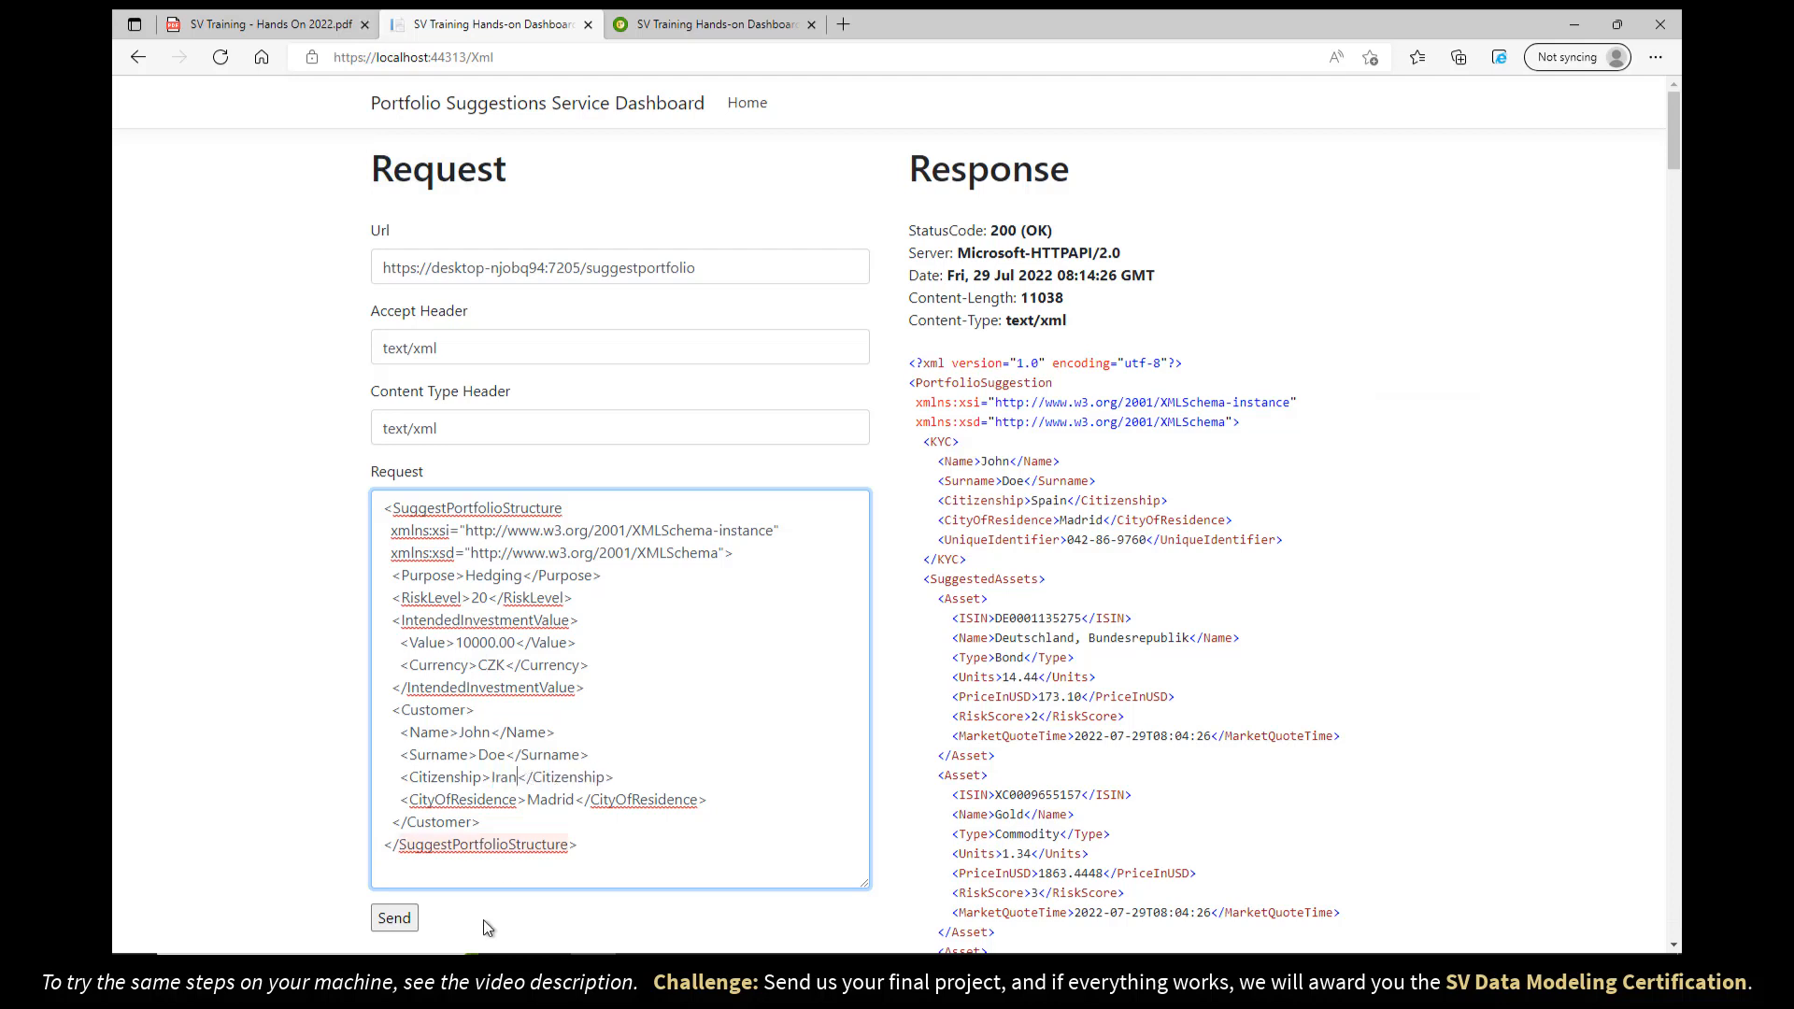
left_click(393, 919)
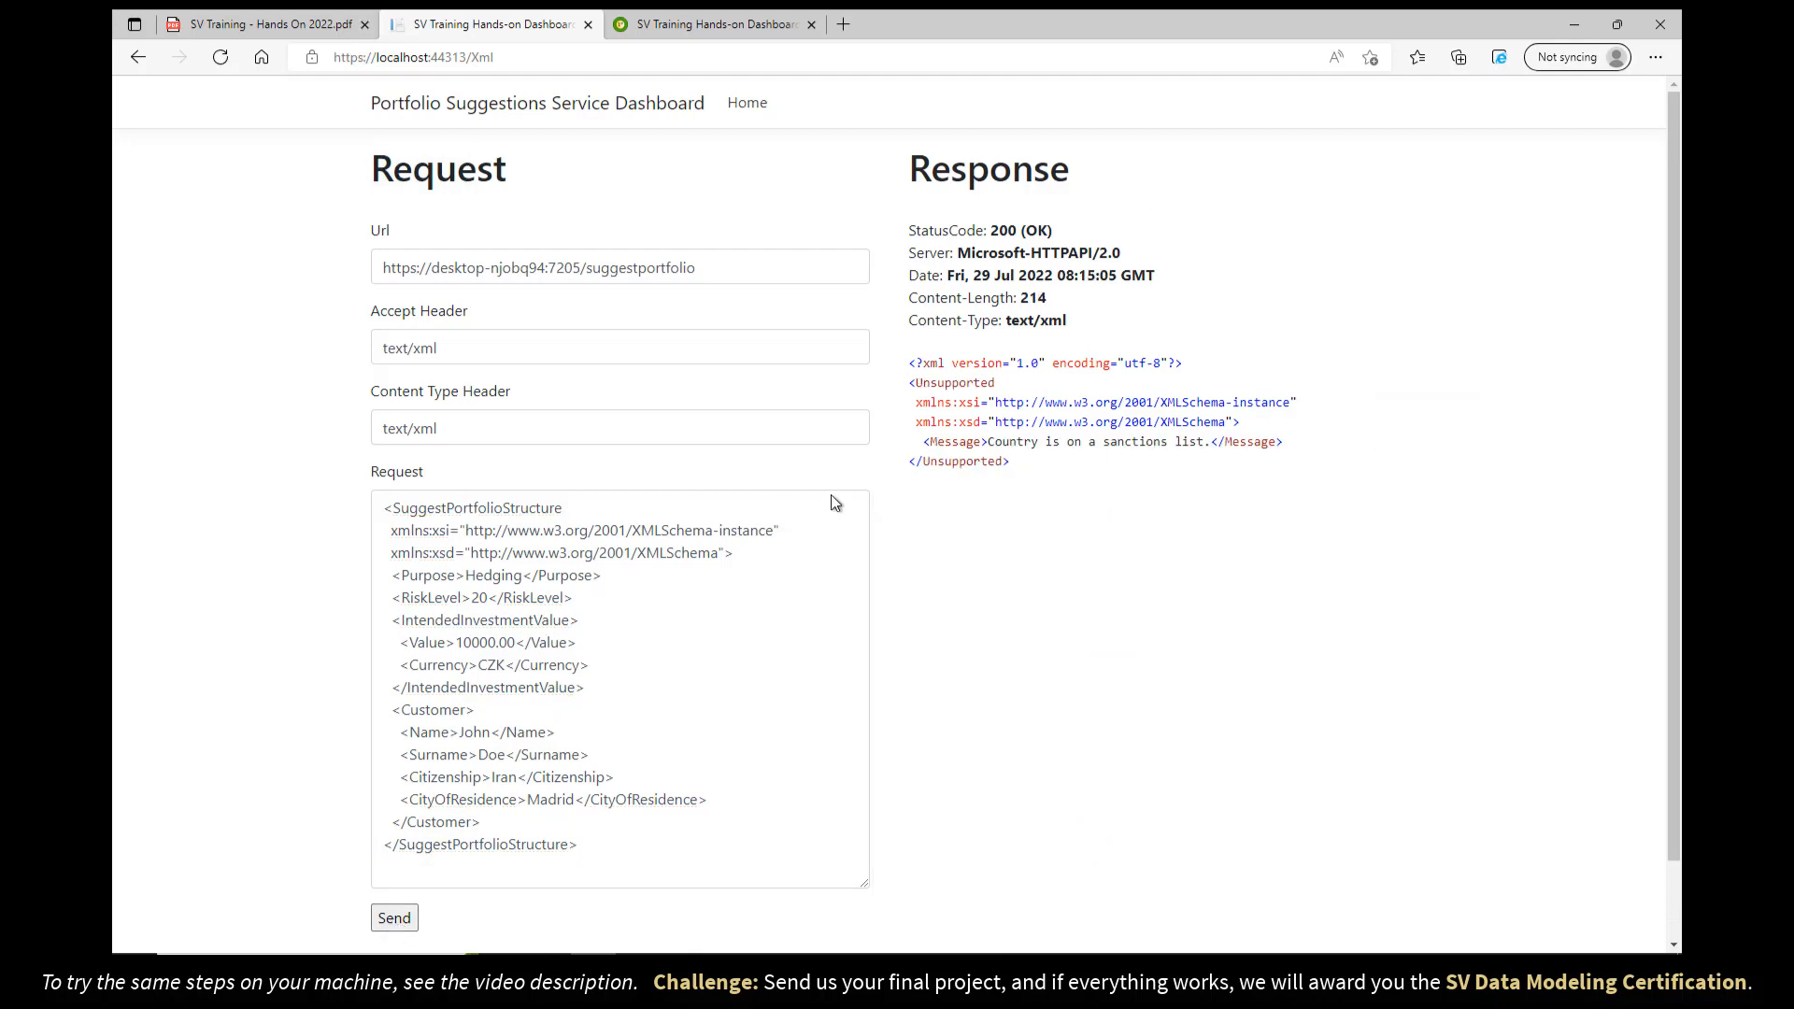
left_click_drag(916, 382, 1056, 485)
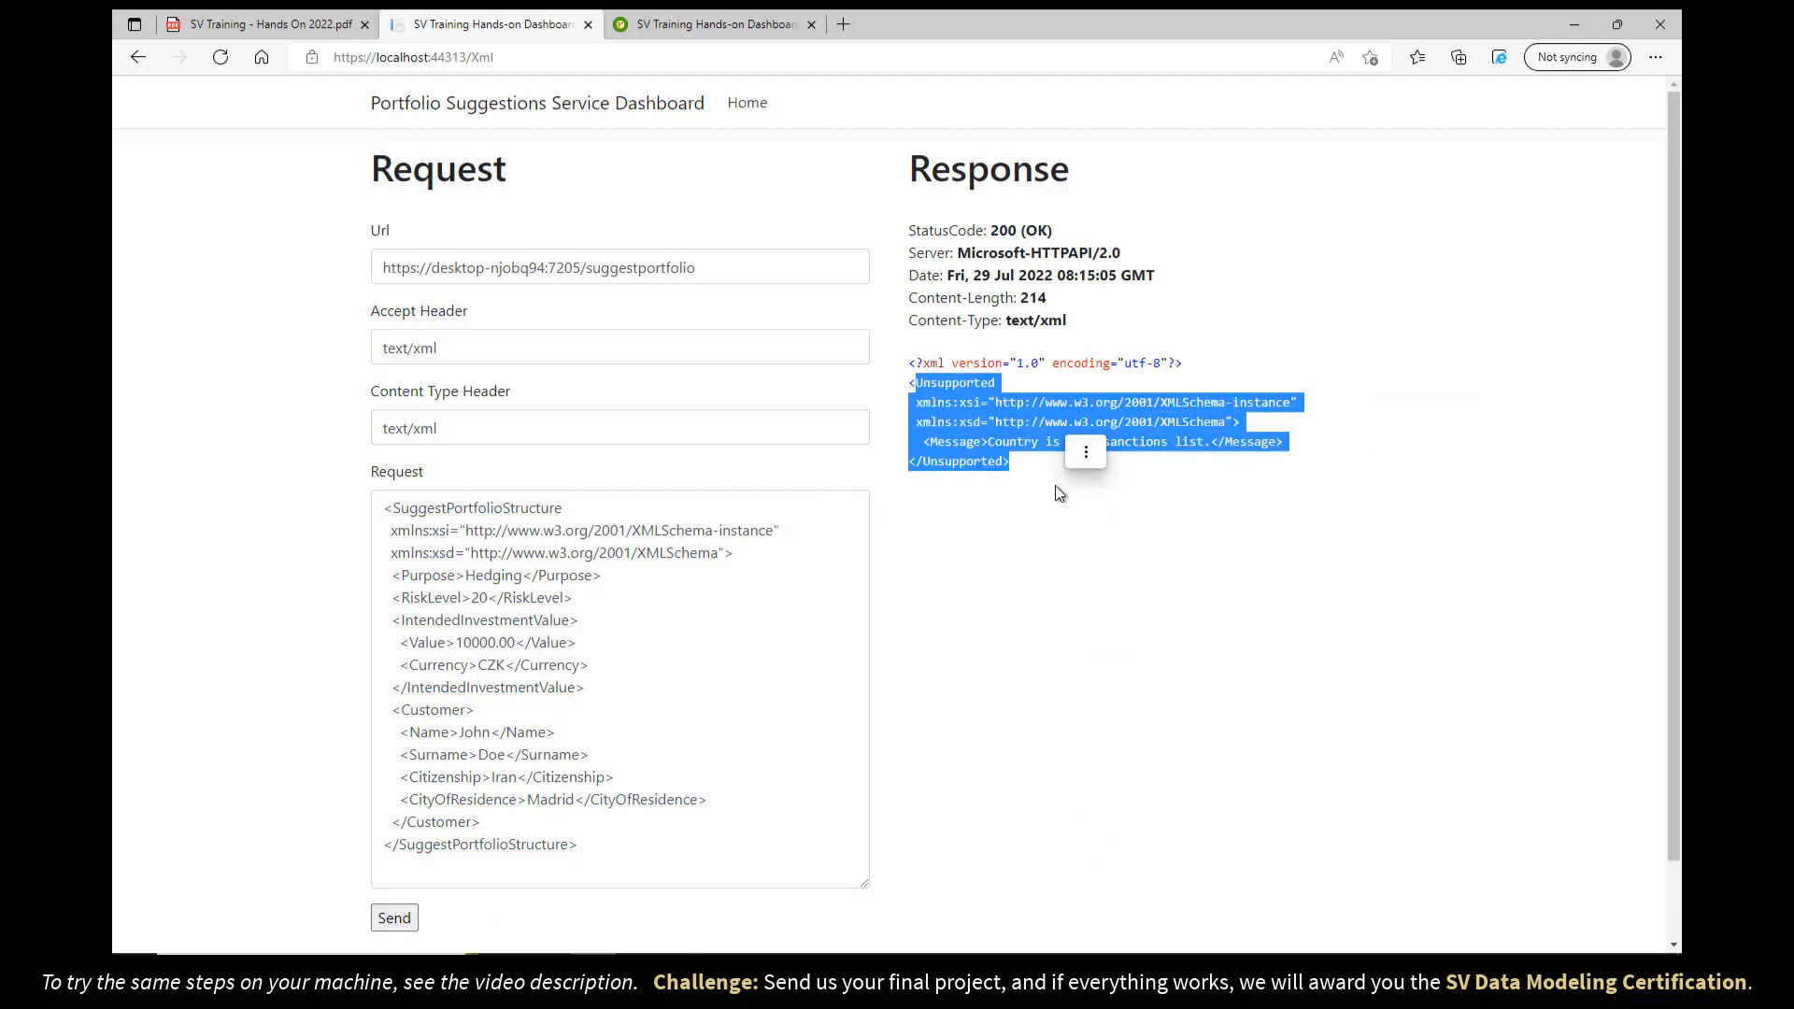
left_click(1058, 524)
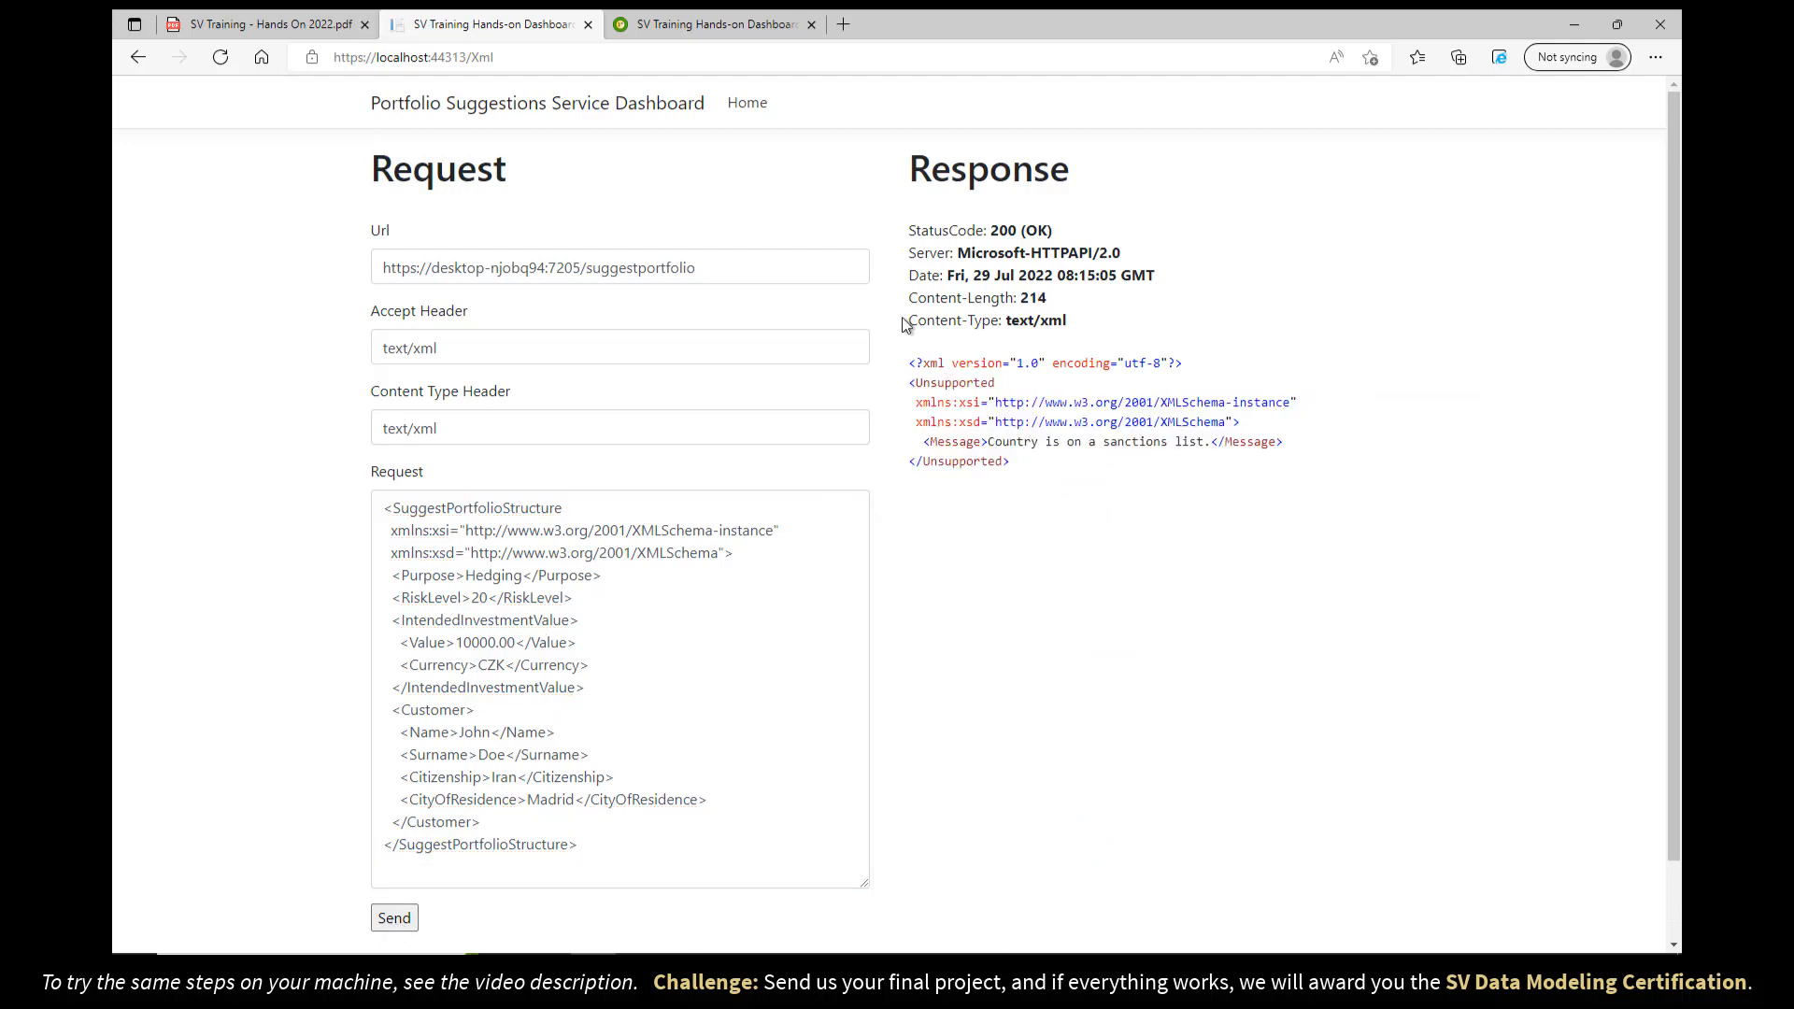
- Run the Message Types checkpoint test in the training dashboard and return to Service Virtualization Designer
left_click(727, 25)
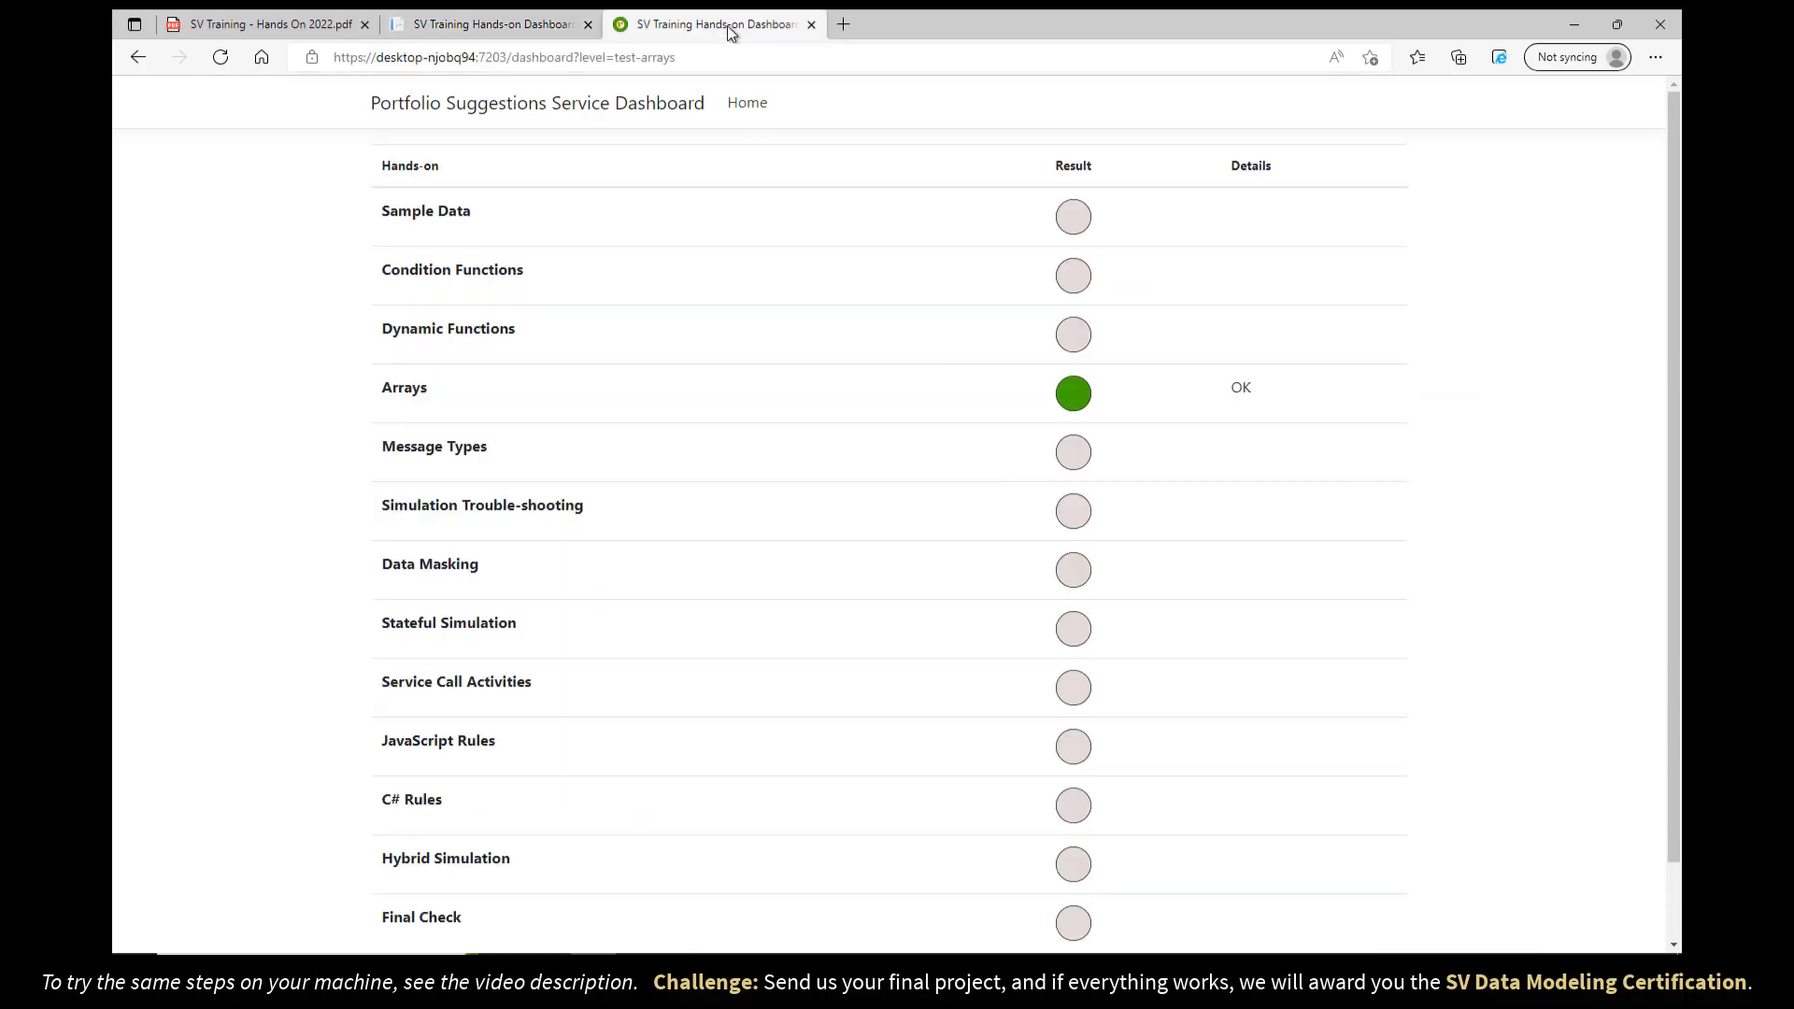
left_click(1078, 458)
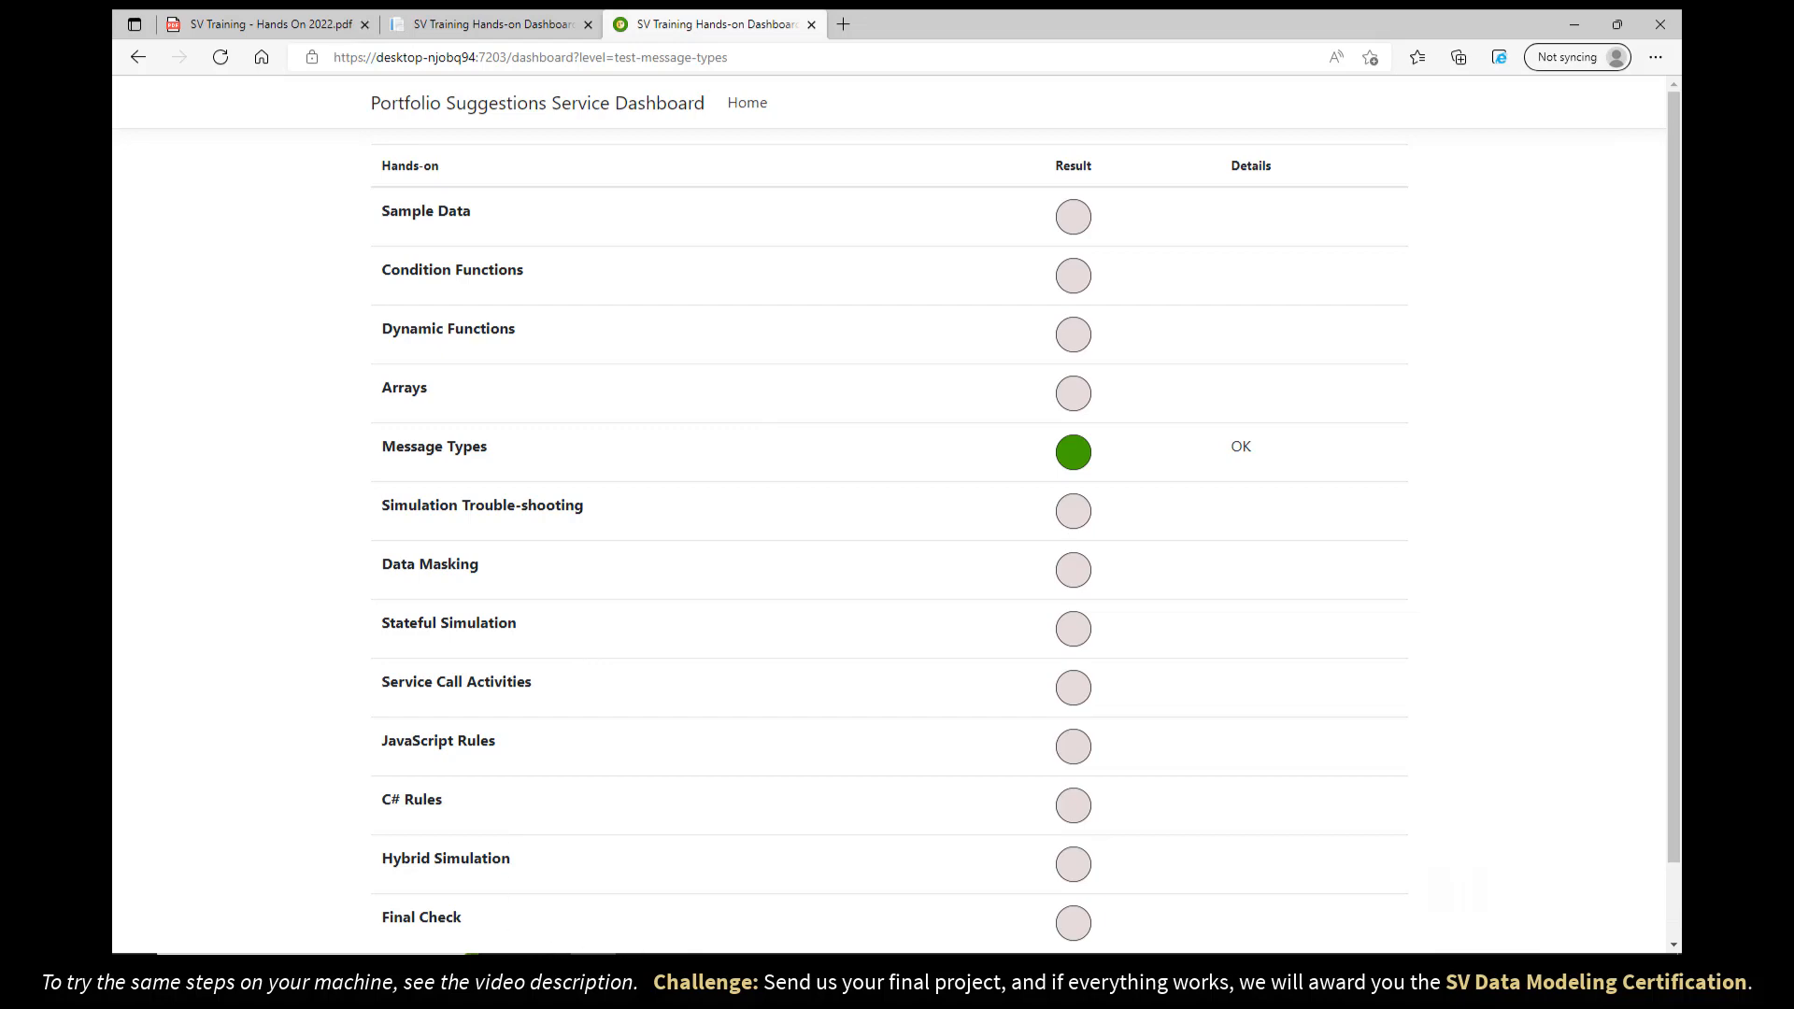
key("alt+Tab")
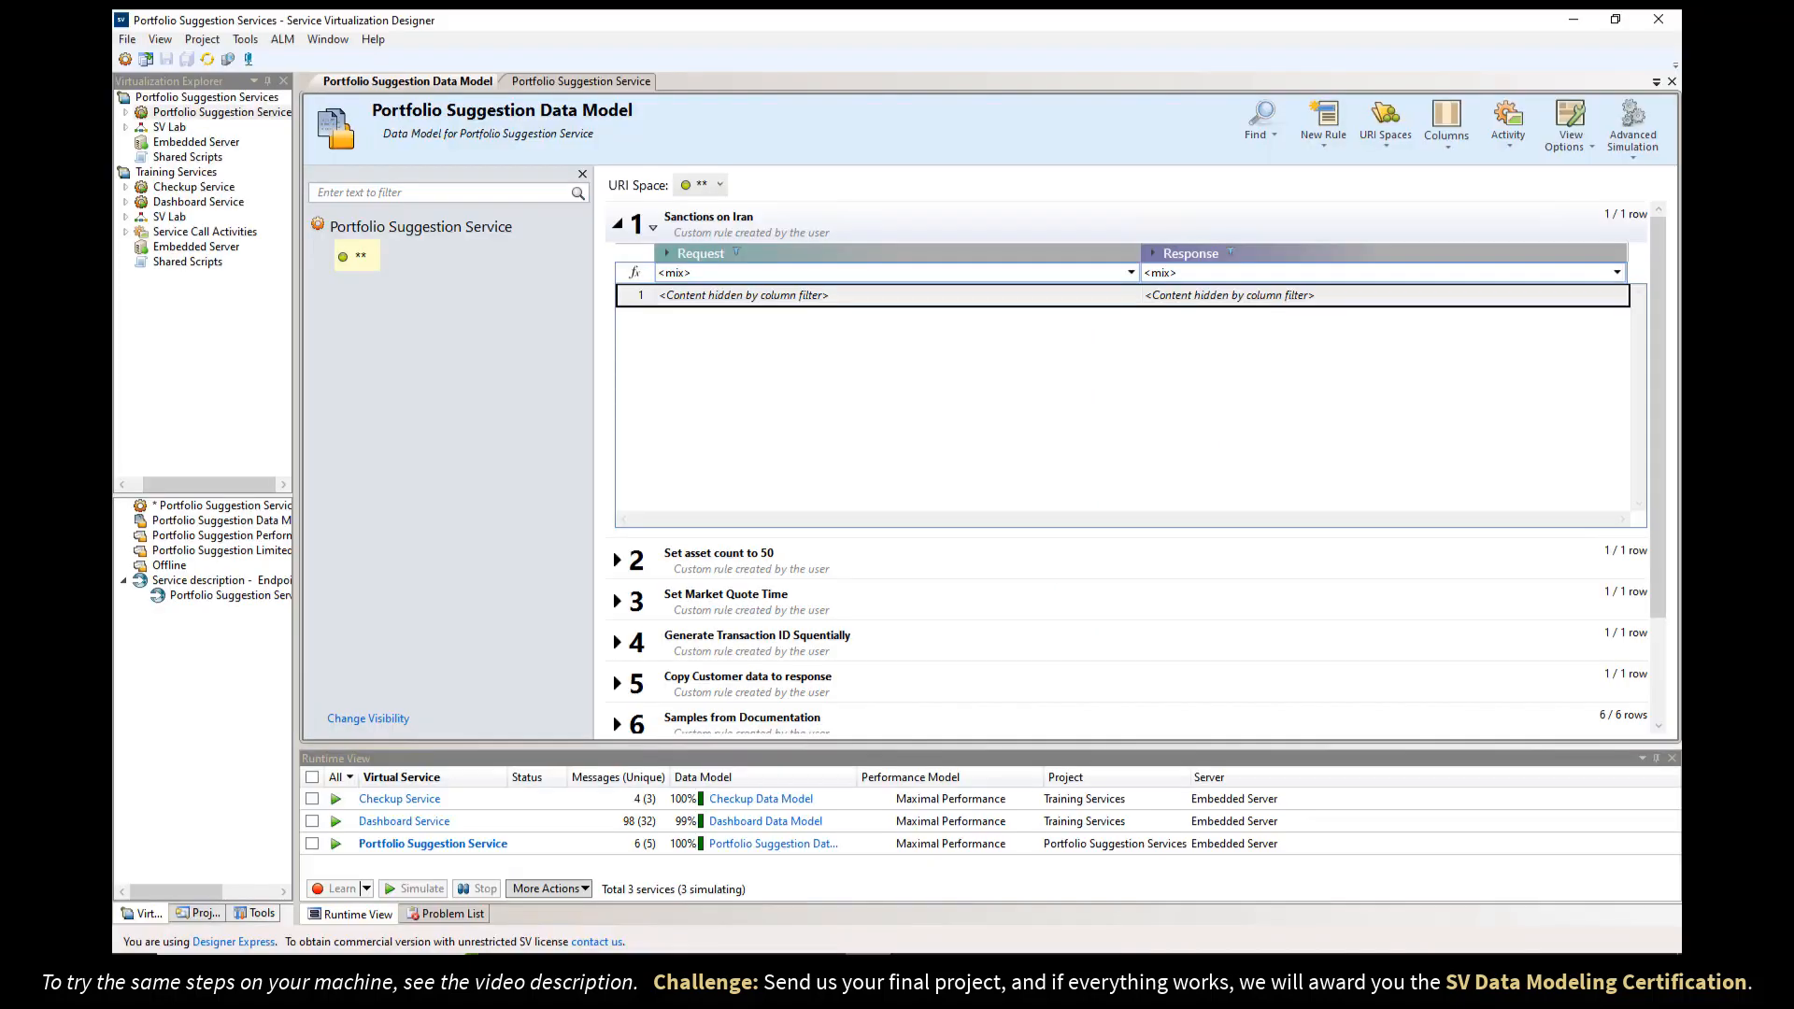
- Reset the Request and Response columns of the Sanctions on Iran rule to their default display
right_click(738, 254)
left_click(813, 330)
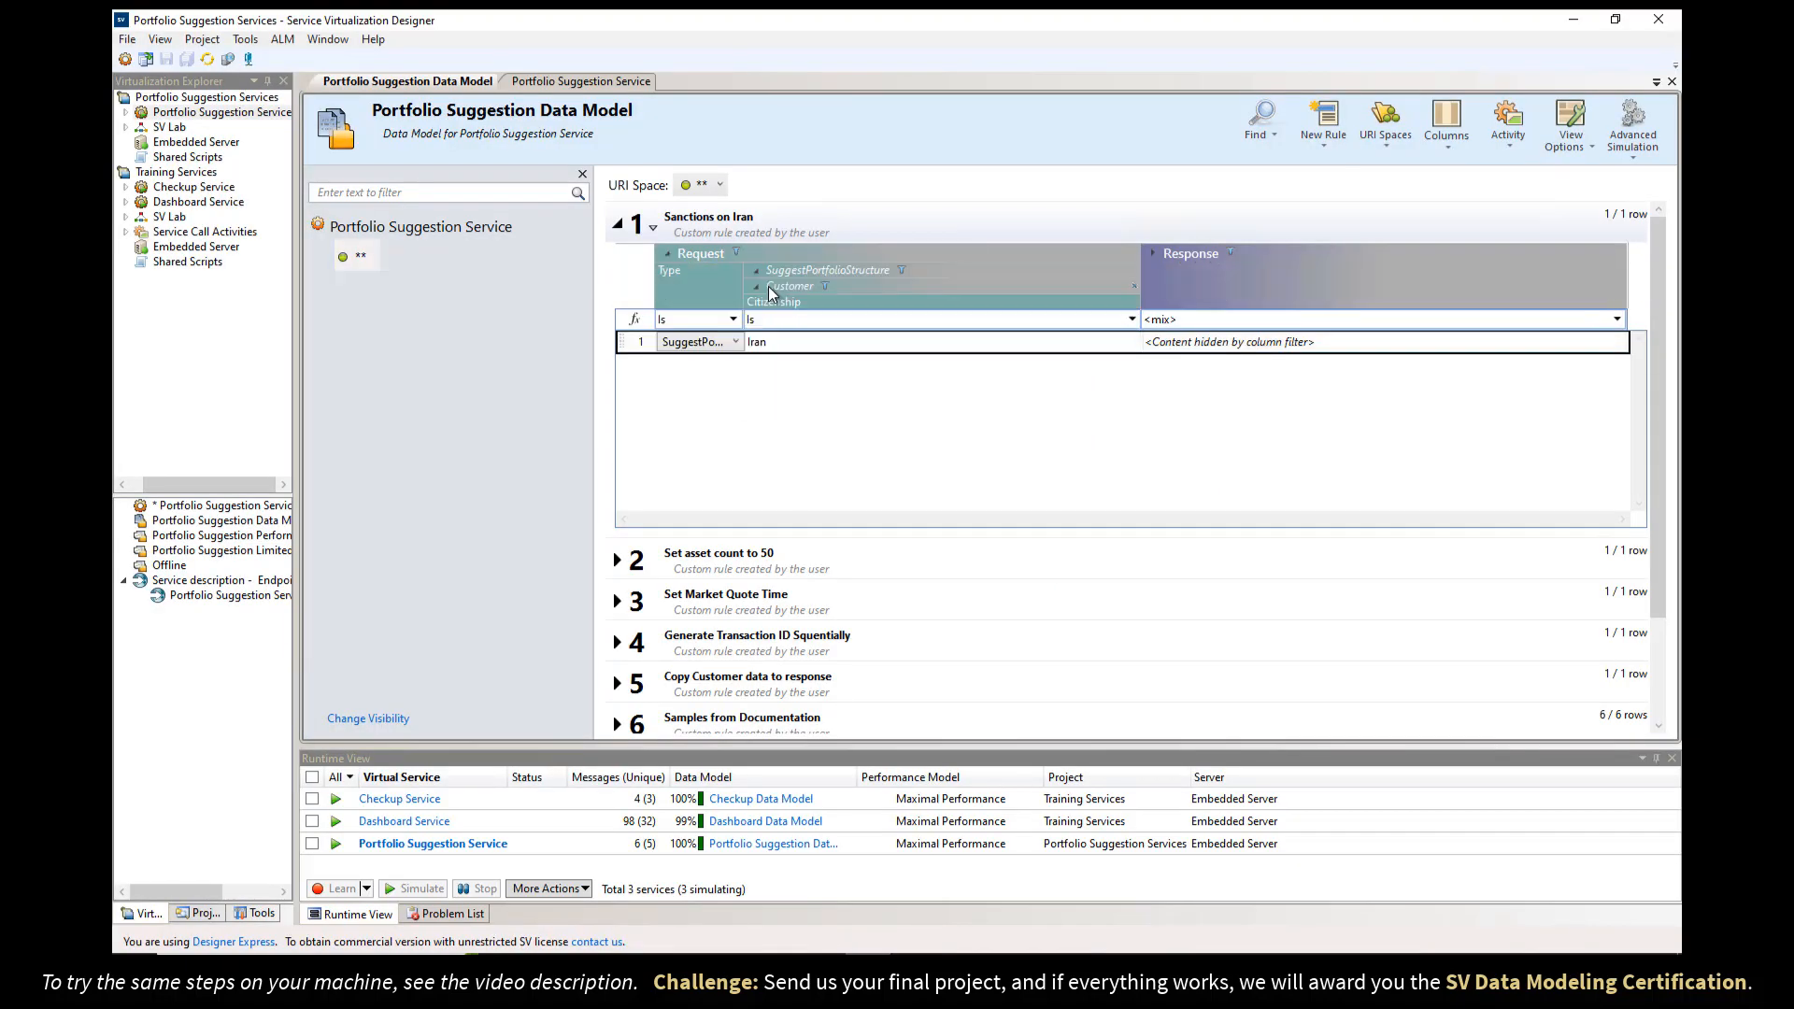
right_click(1228, 255)
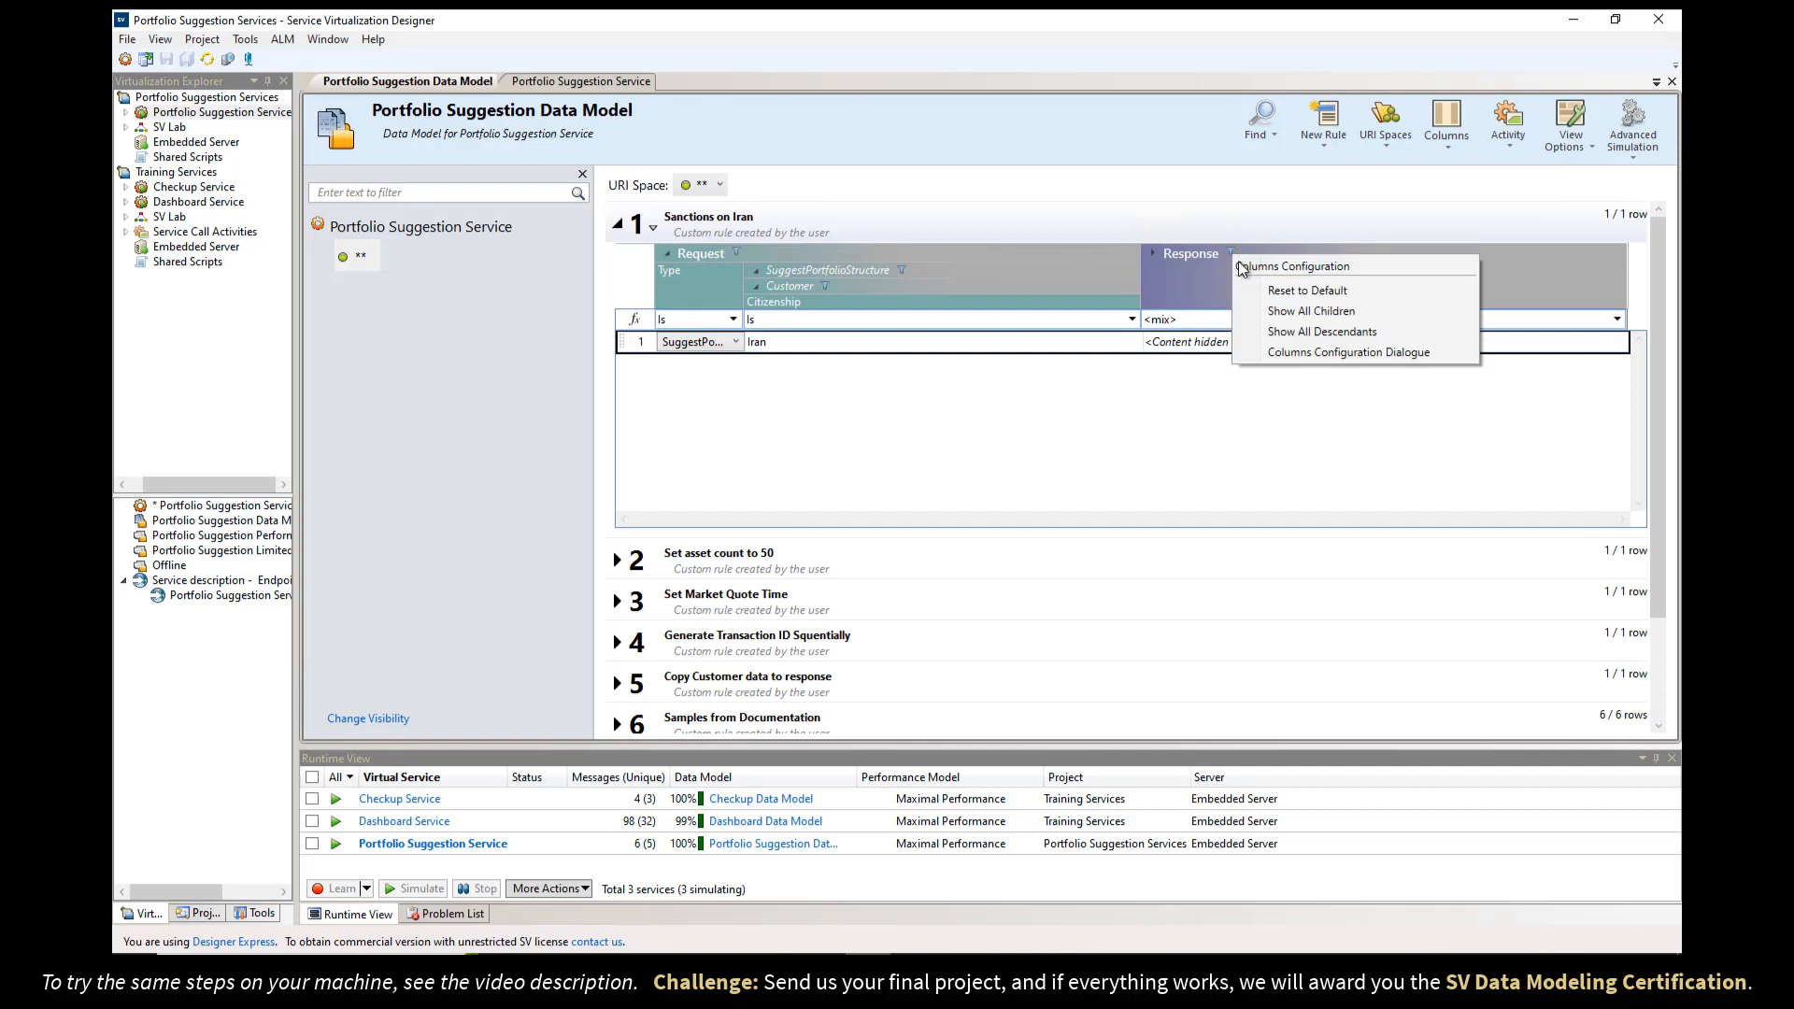
left_click(1264, 297)
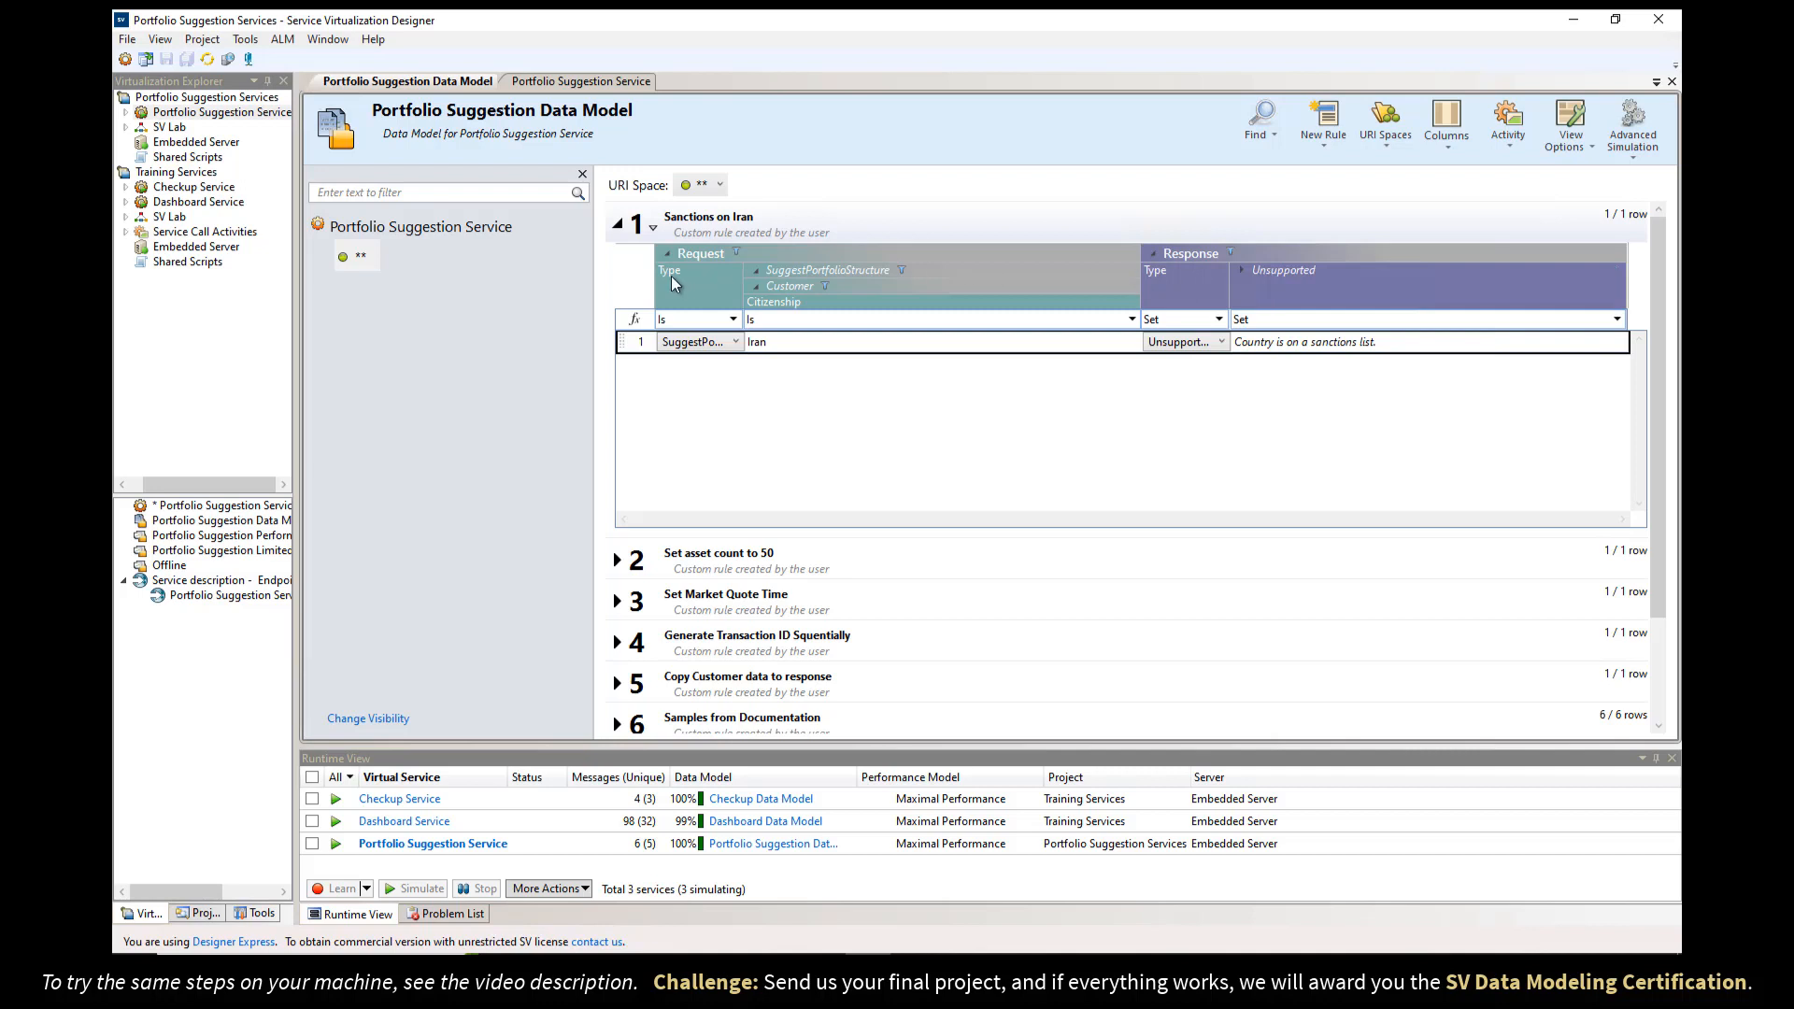
- Add the customer's Name column to the Sanctions on Iran rule through Columns Configuration, and hide it again
right_click(928, 251)
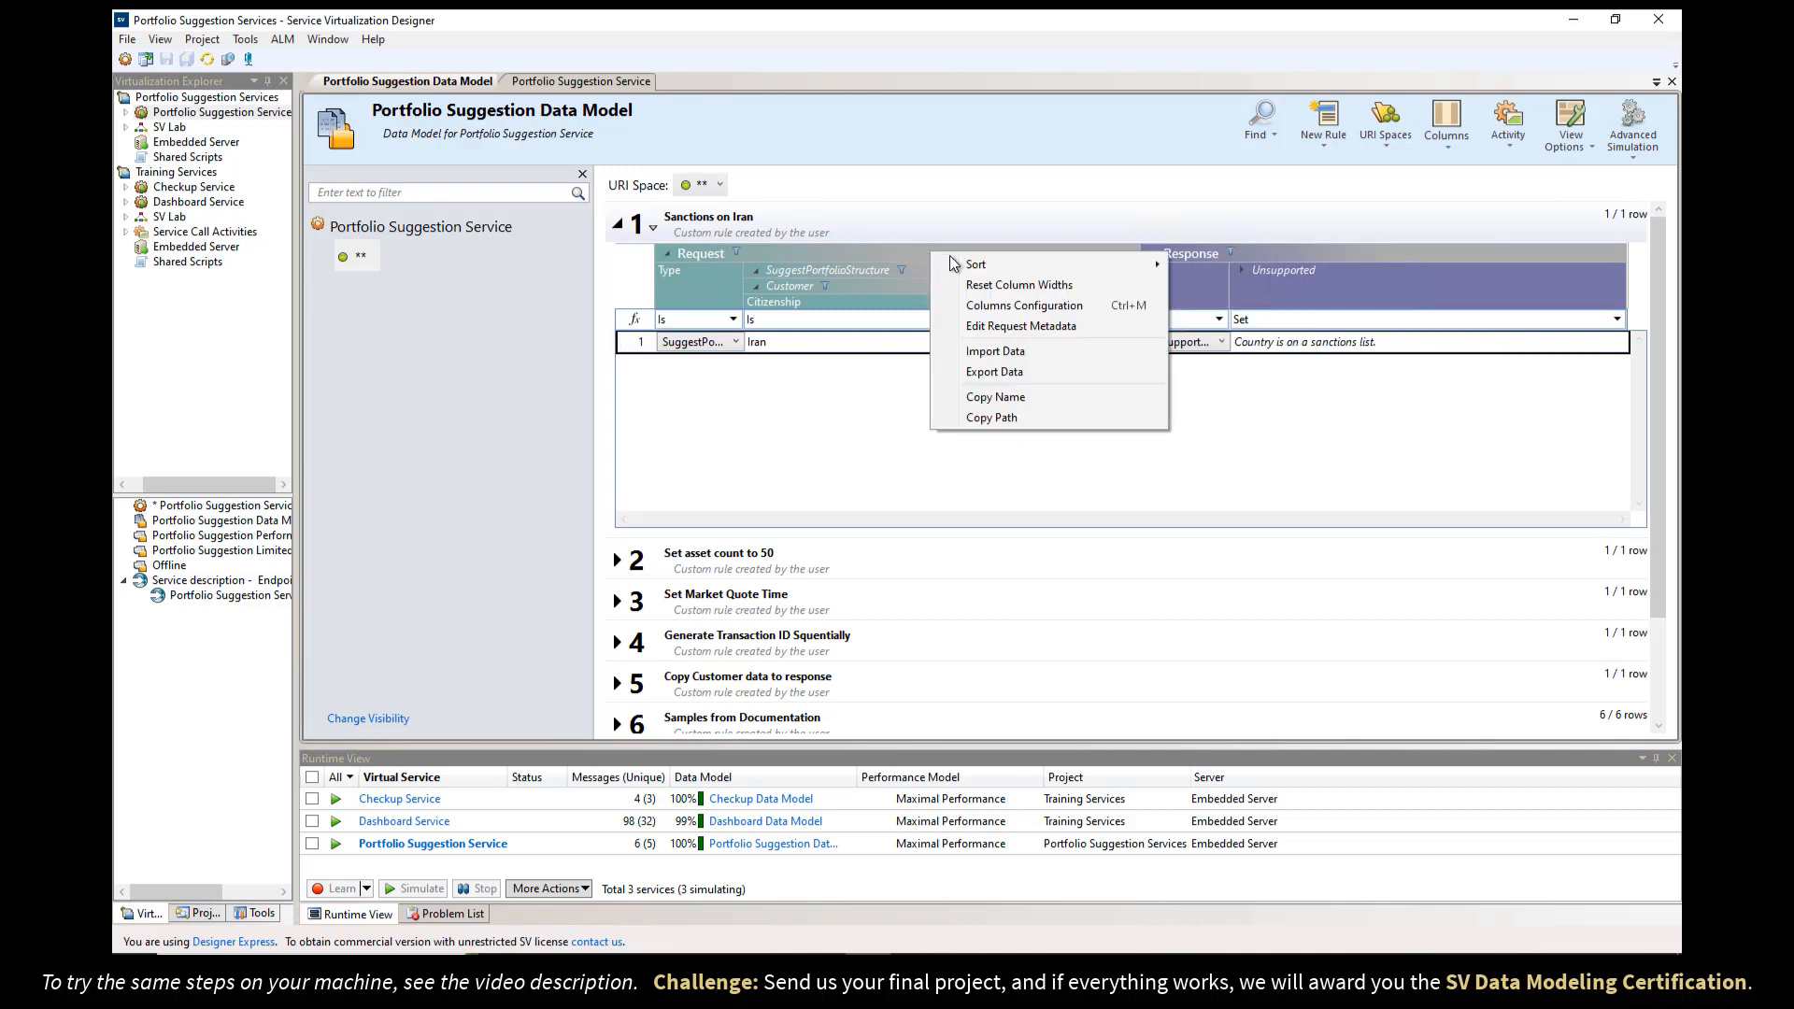
left_click(973, 308)
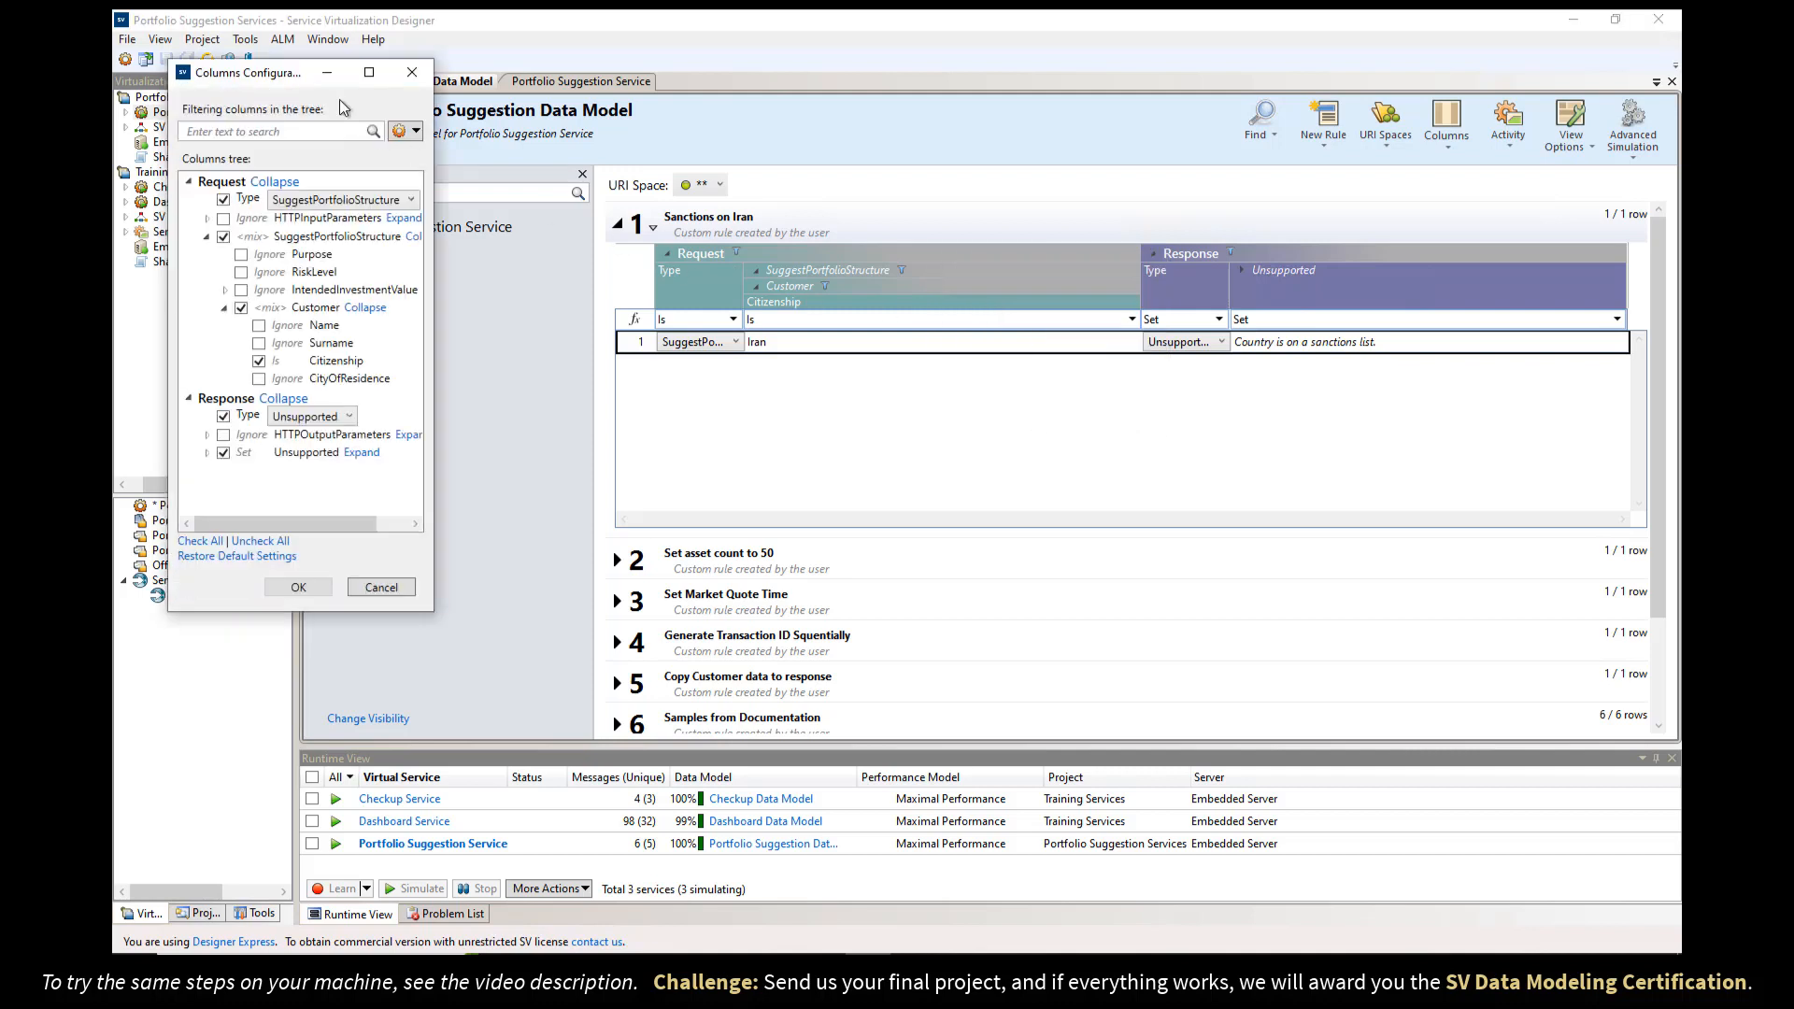
left_click_drag(258, 71, 719, 133)
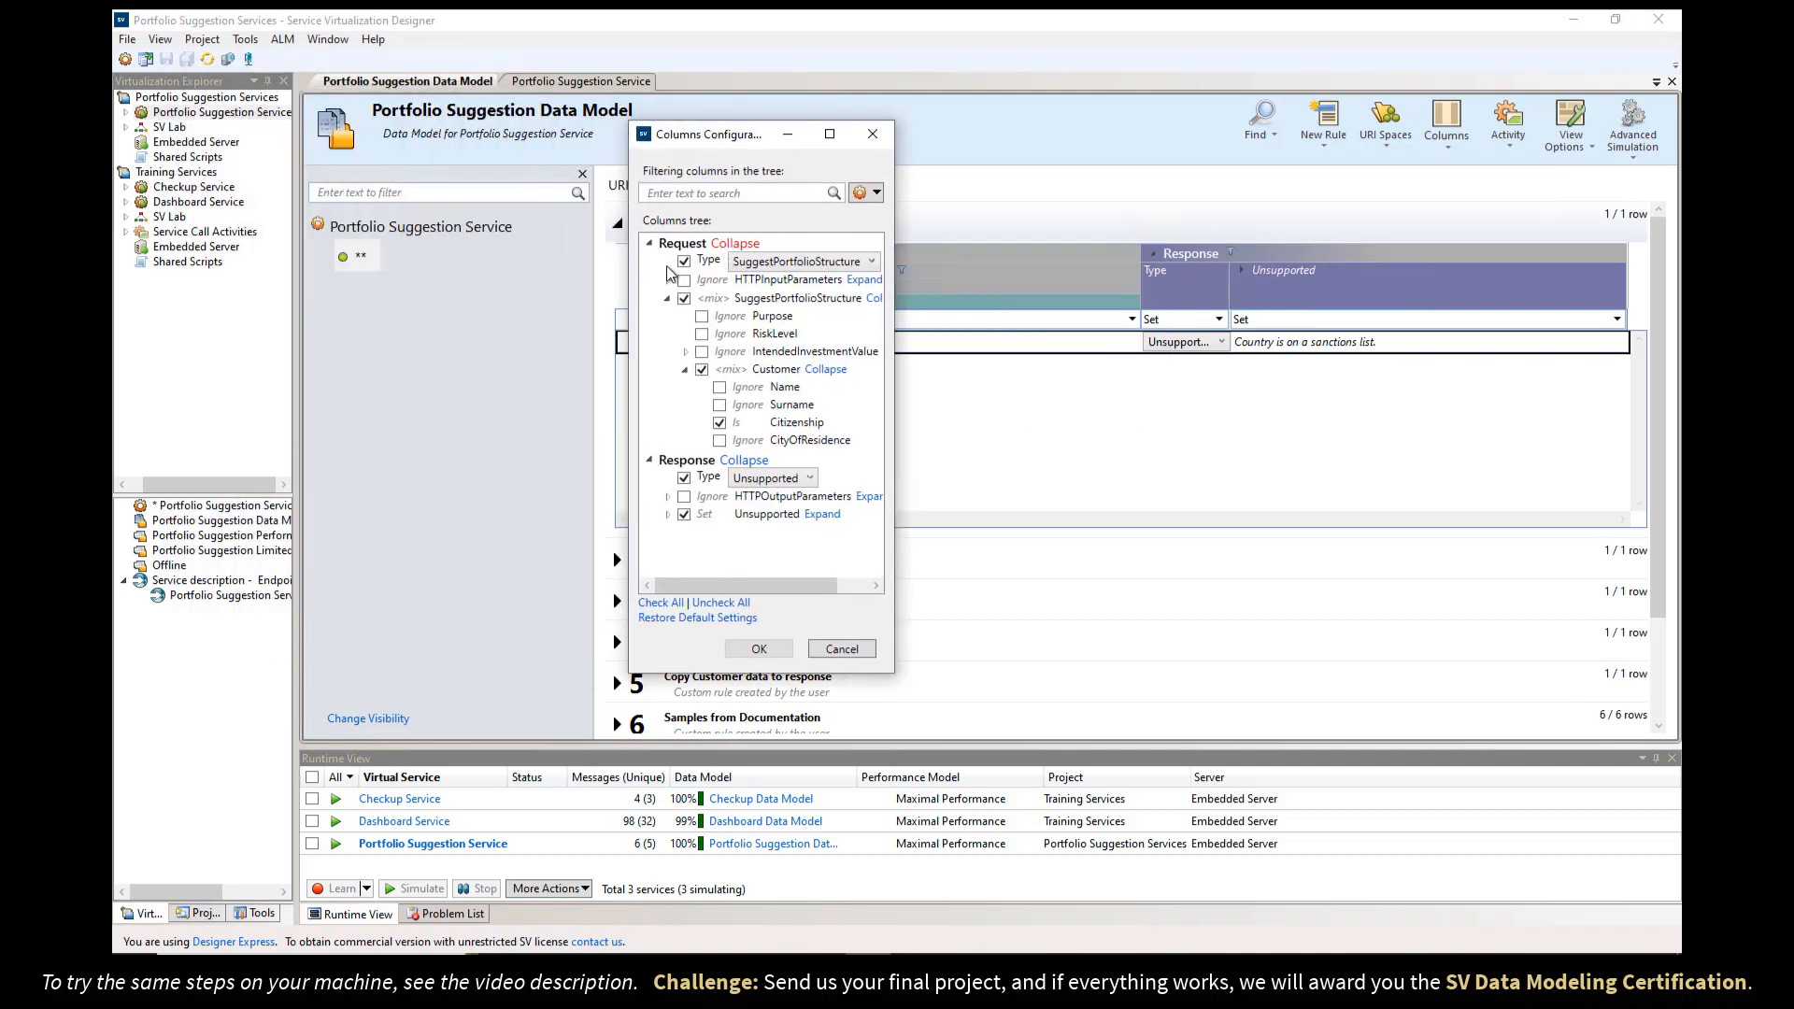
left_click(810, 479)
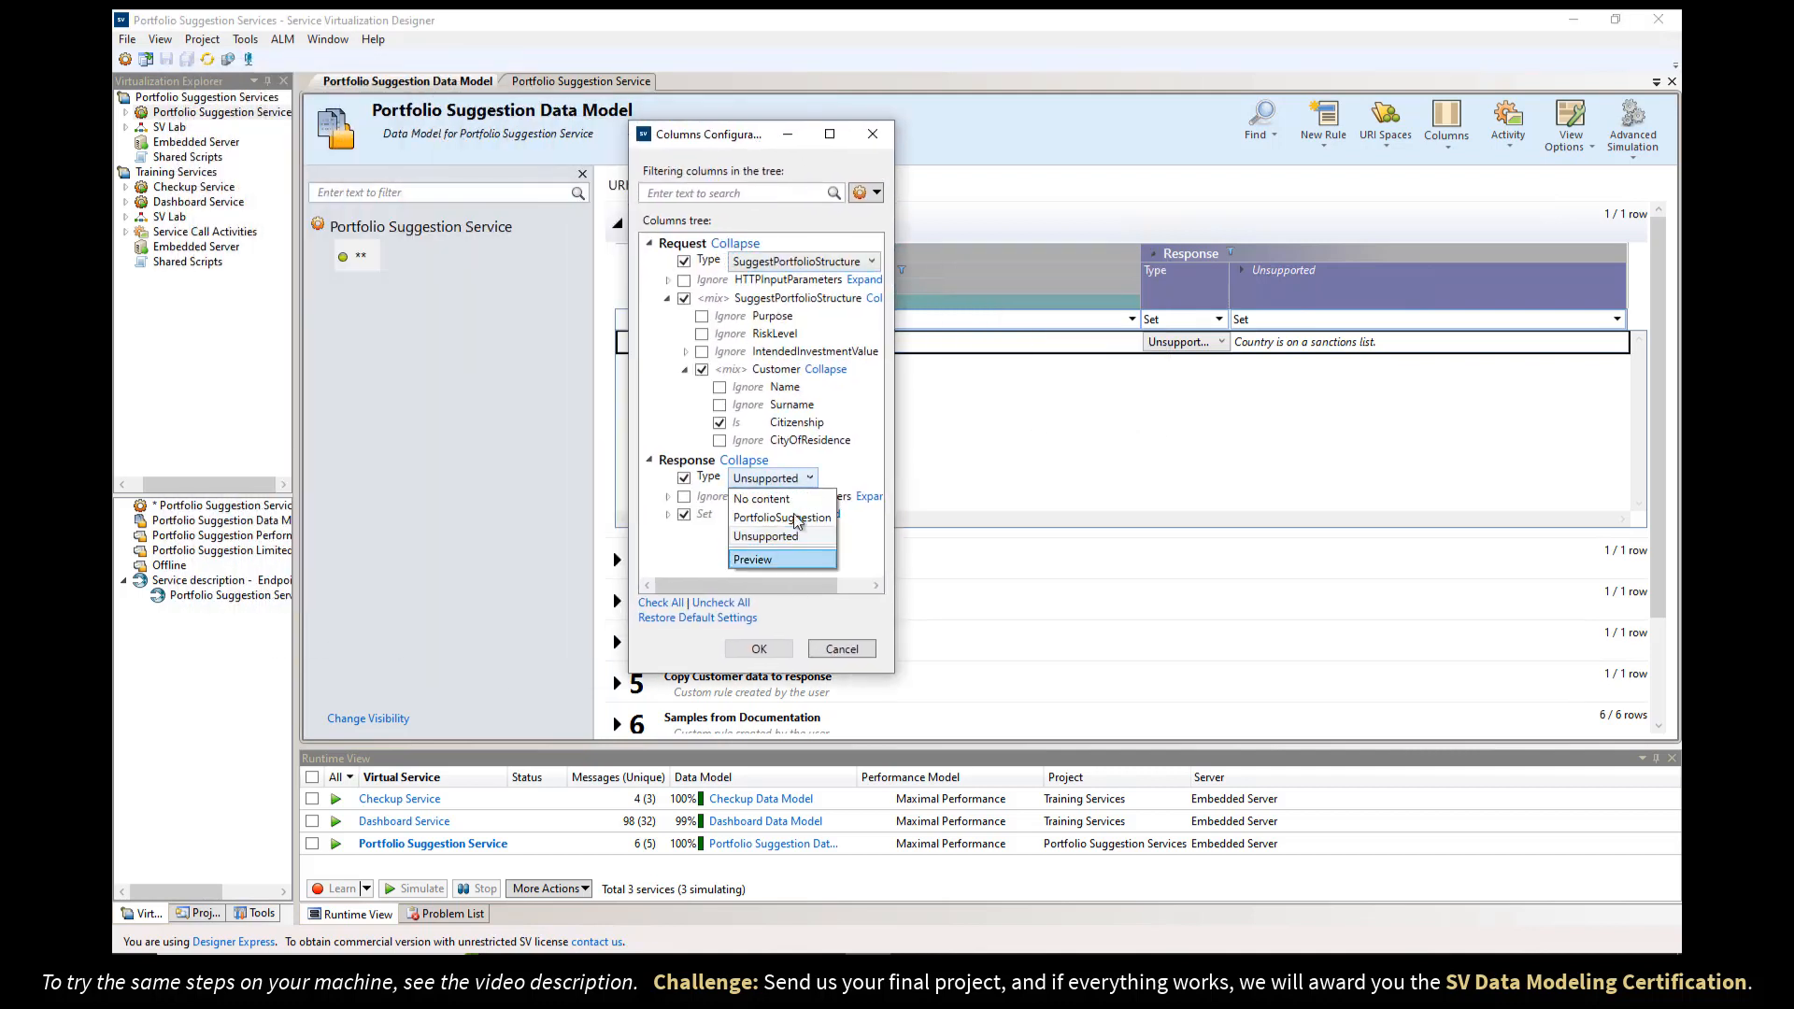
left_click(827, 521)
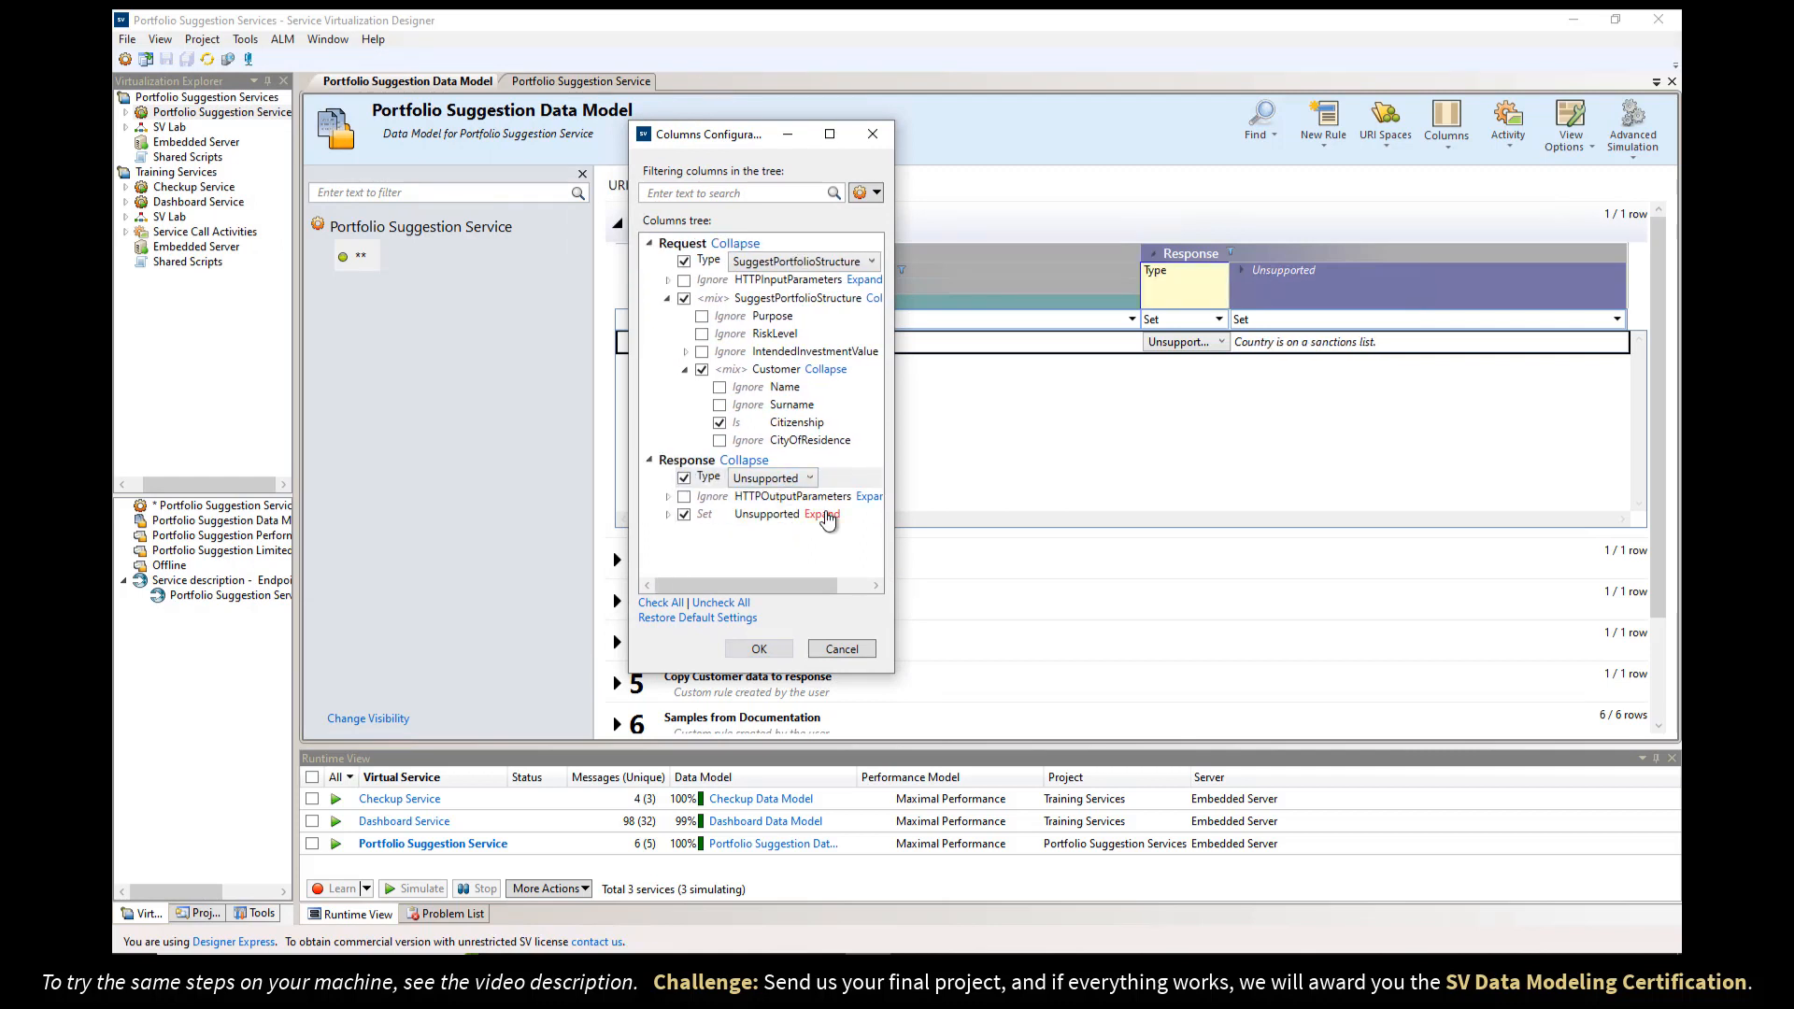
left_click(680, 387)
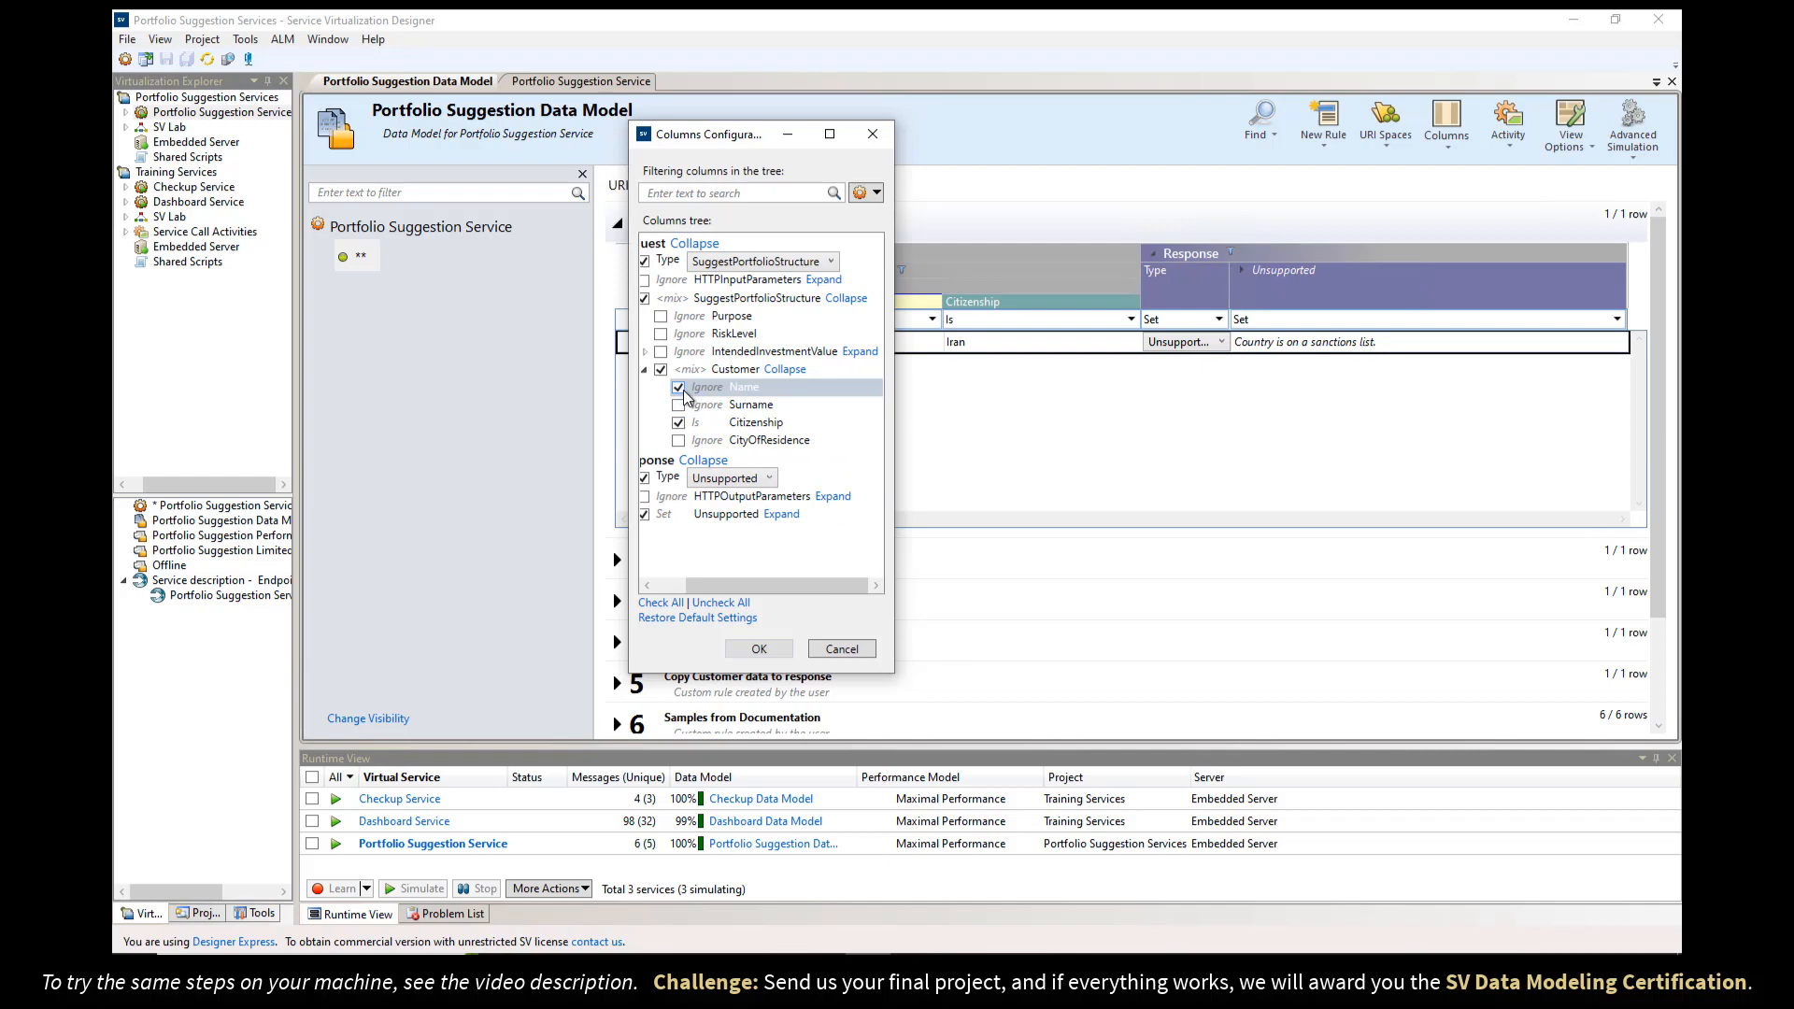
left_click_drag(712, 136, 1133, 139)
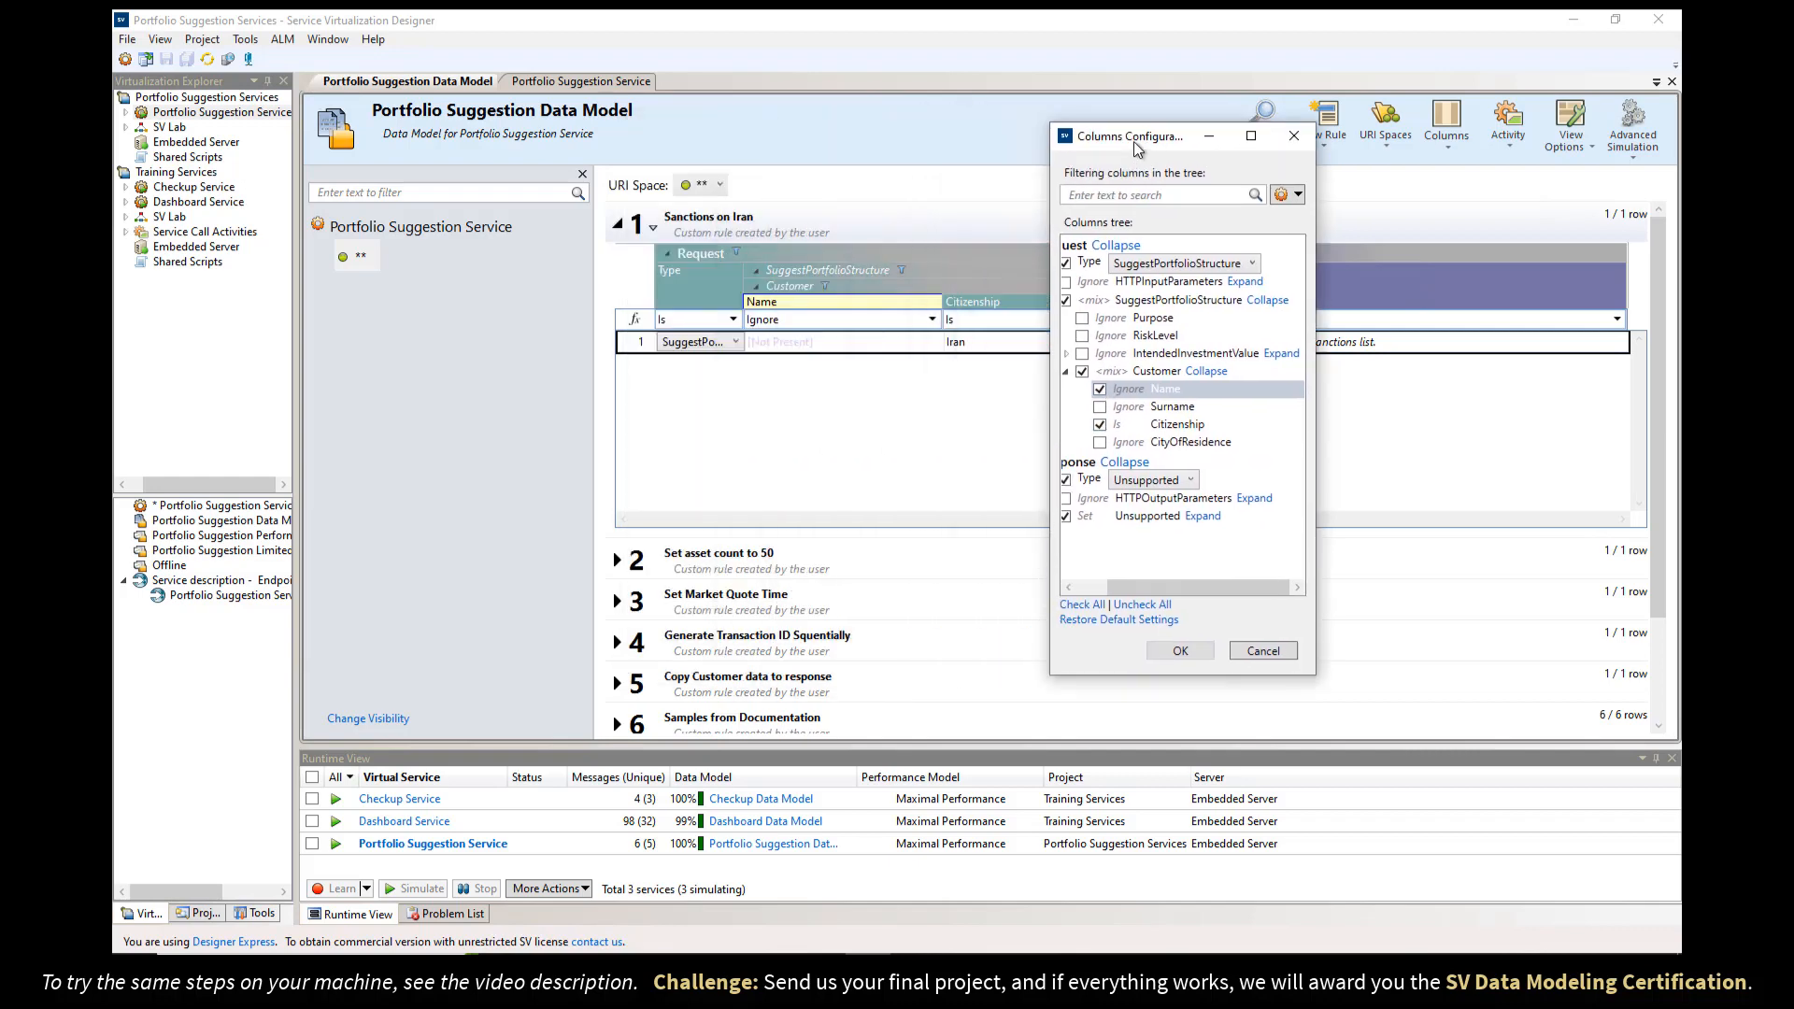
left_click(1176, 652)
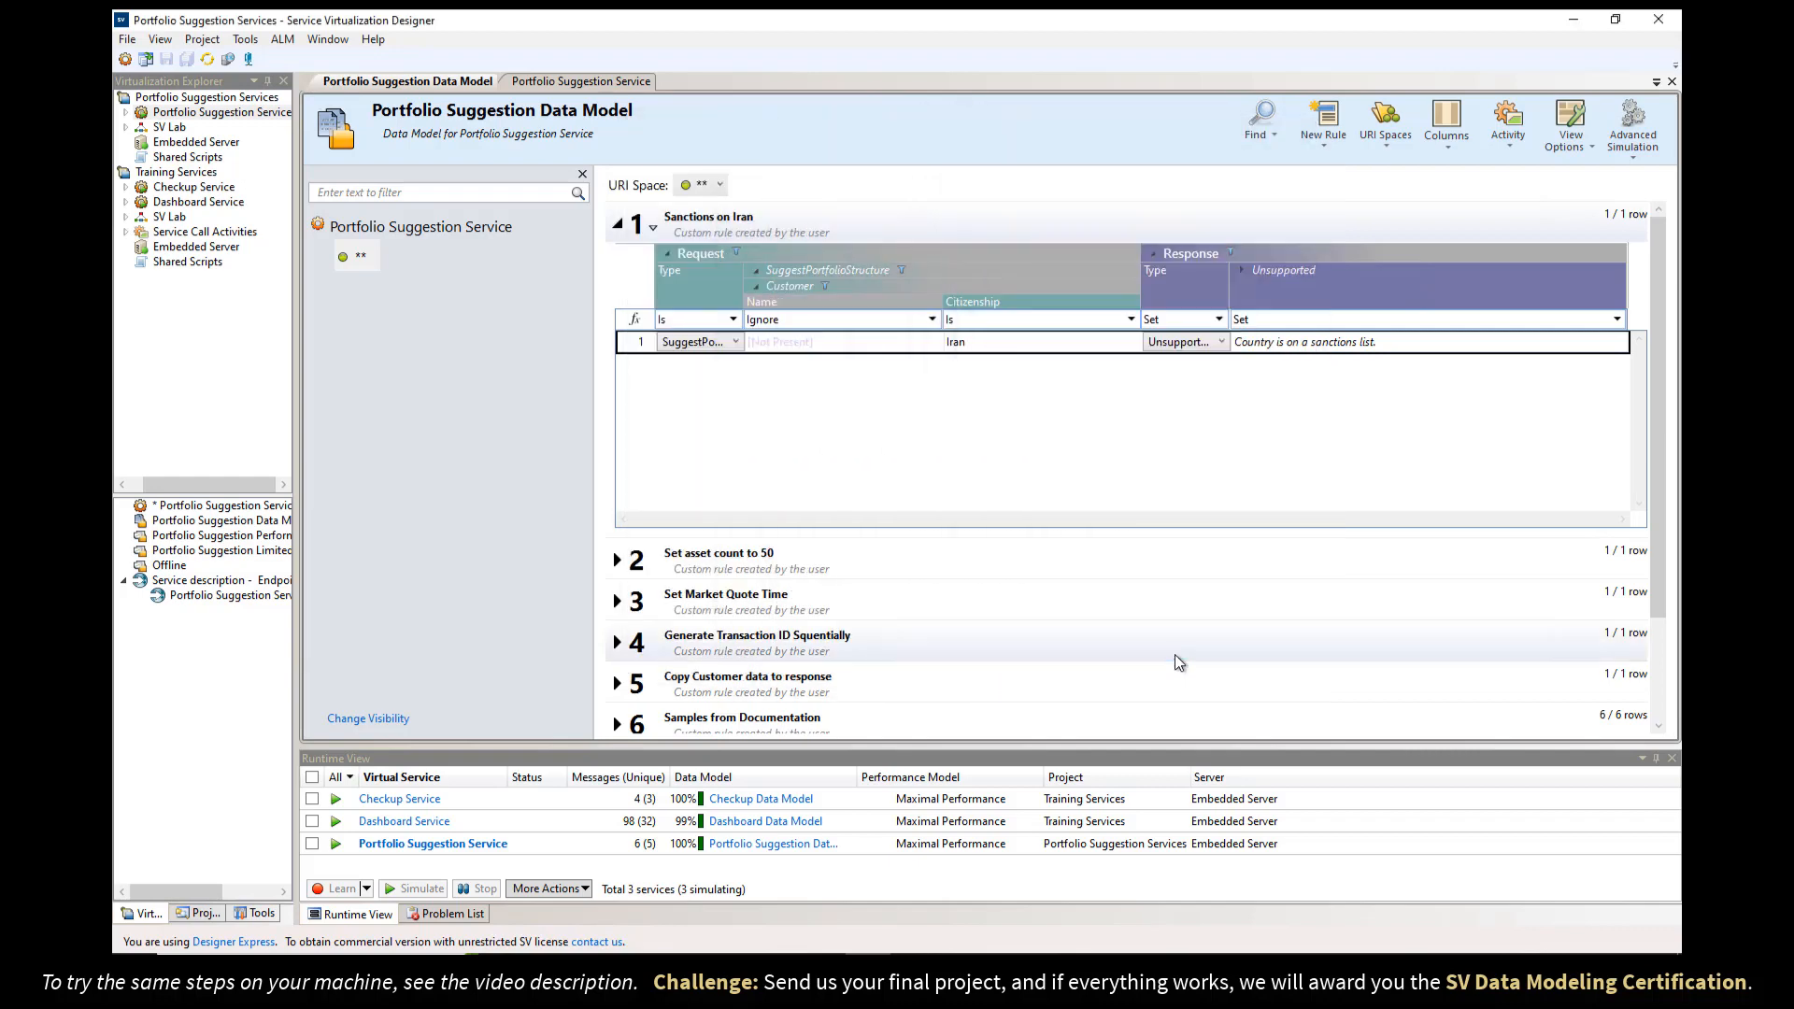
left_click(935, 304)
- Duplicate the Iran row of the Sanctions on Iran rule twice
left_click(840, 342)
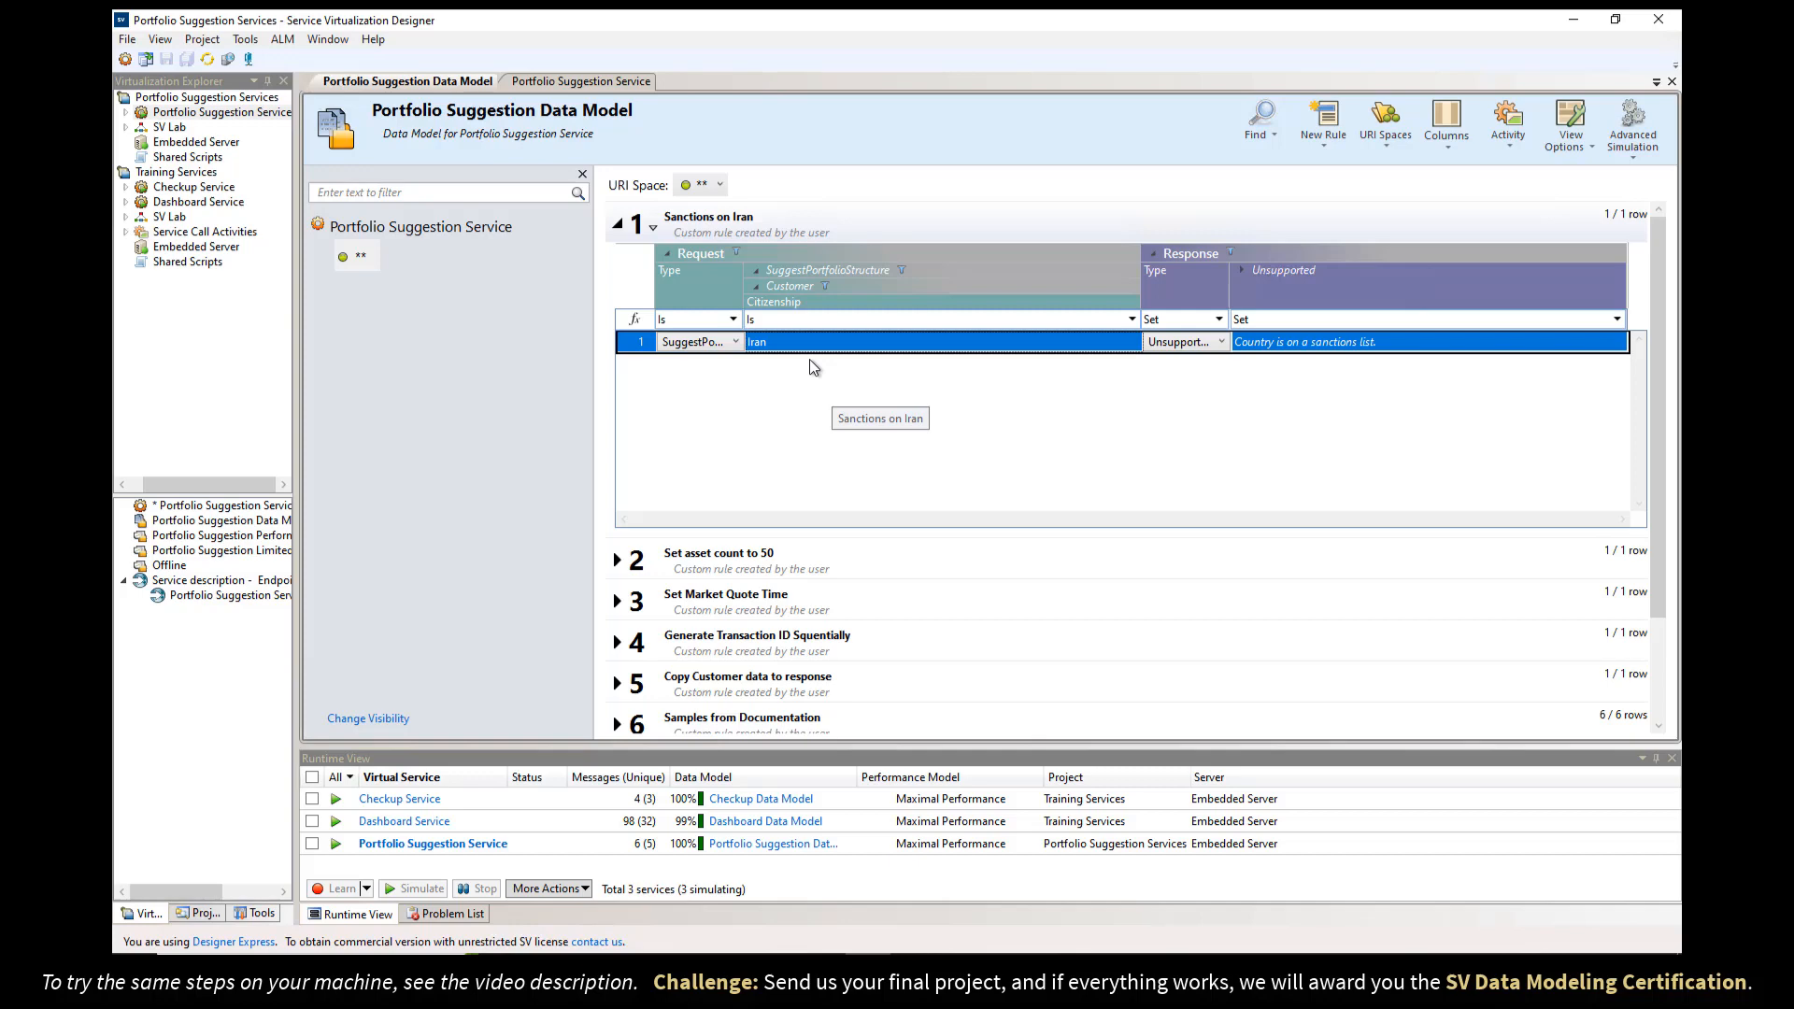
key("ctrl+v")
key("ctrl+v")
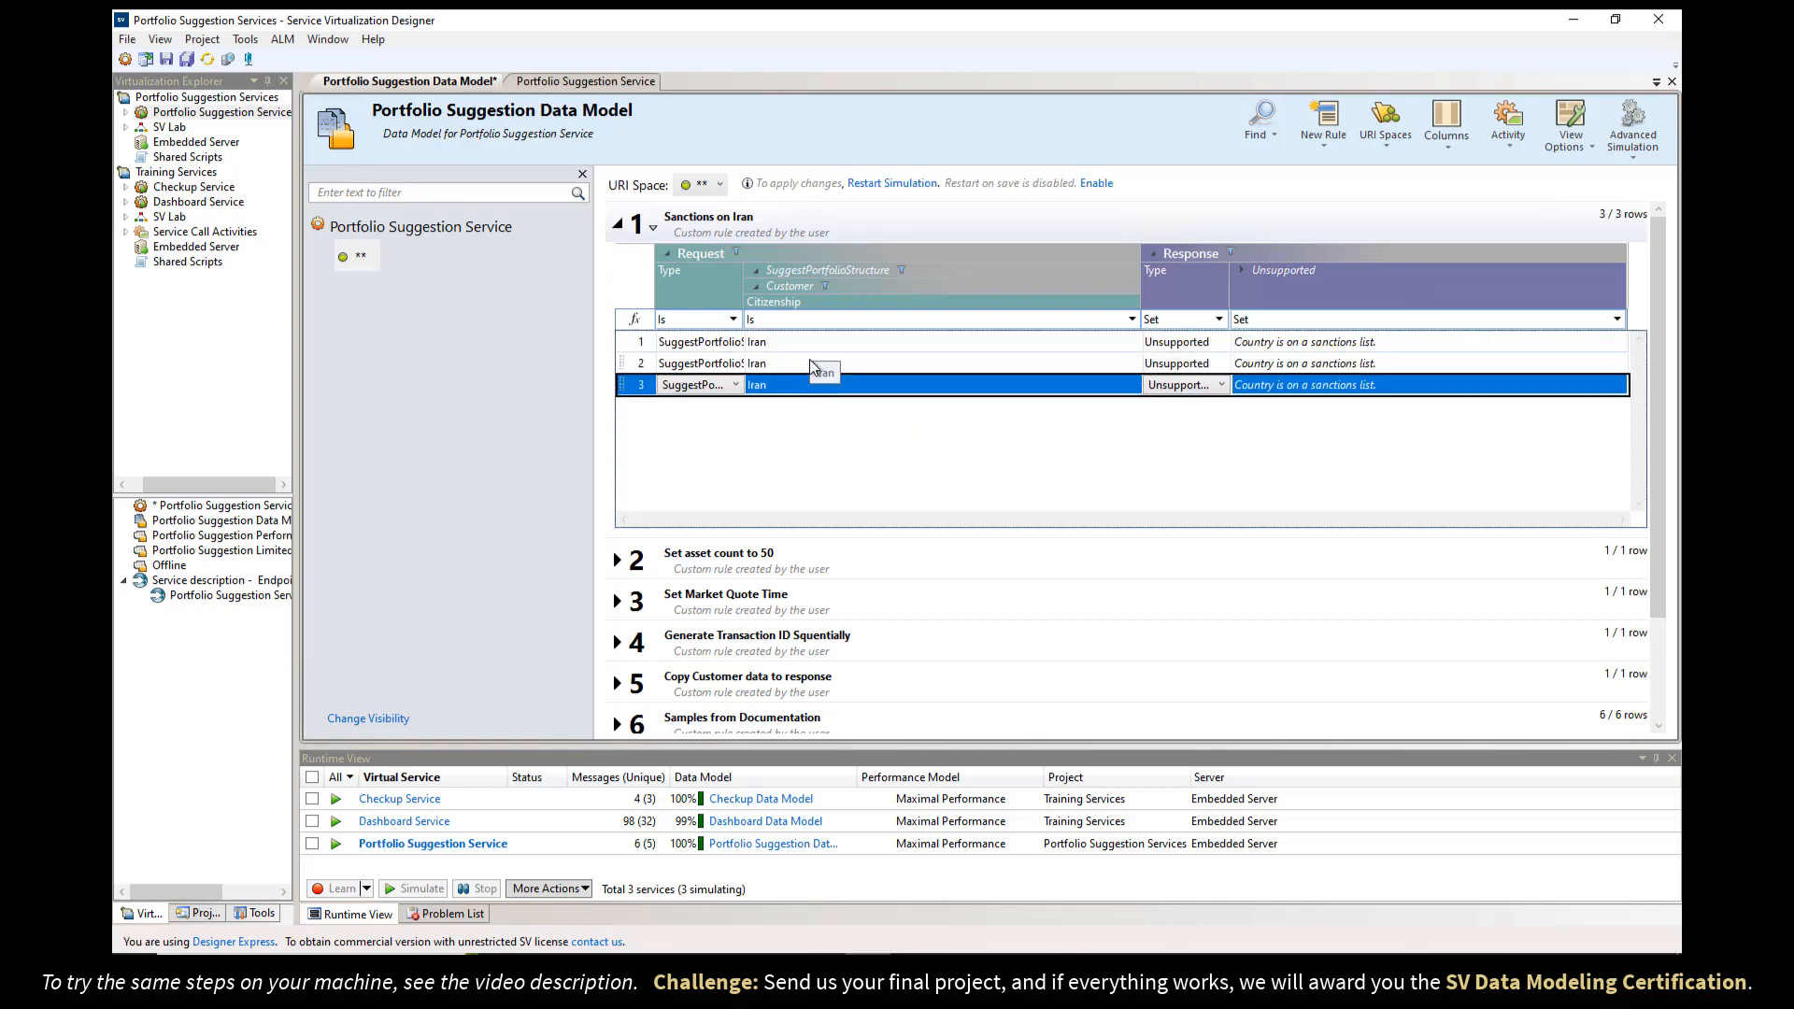
- Set the Citizenship in row 1 of the Sanctions on Iran rule to Mordor and in row 2 to Antarctica
left_click(789, 342)
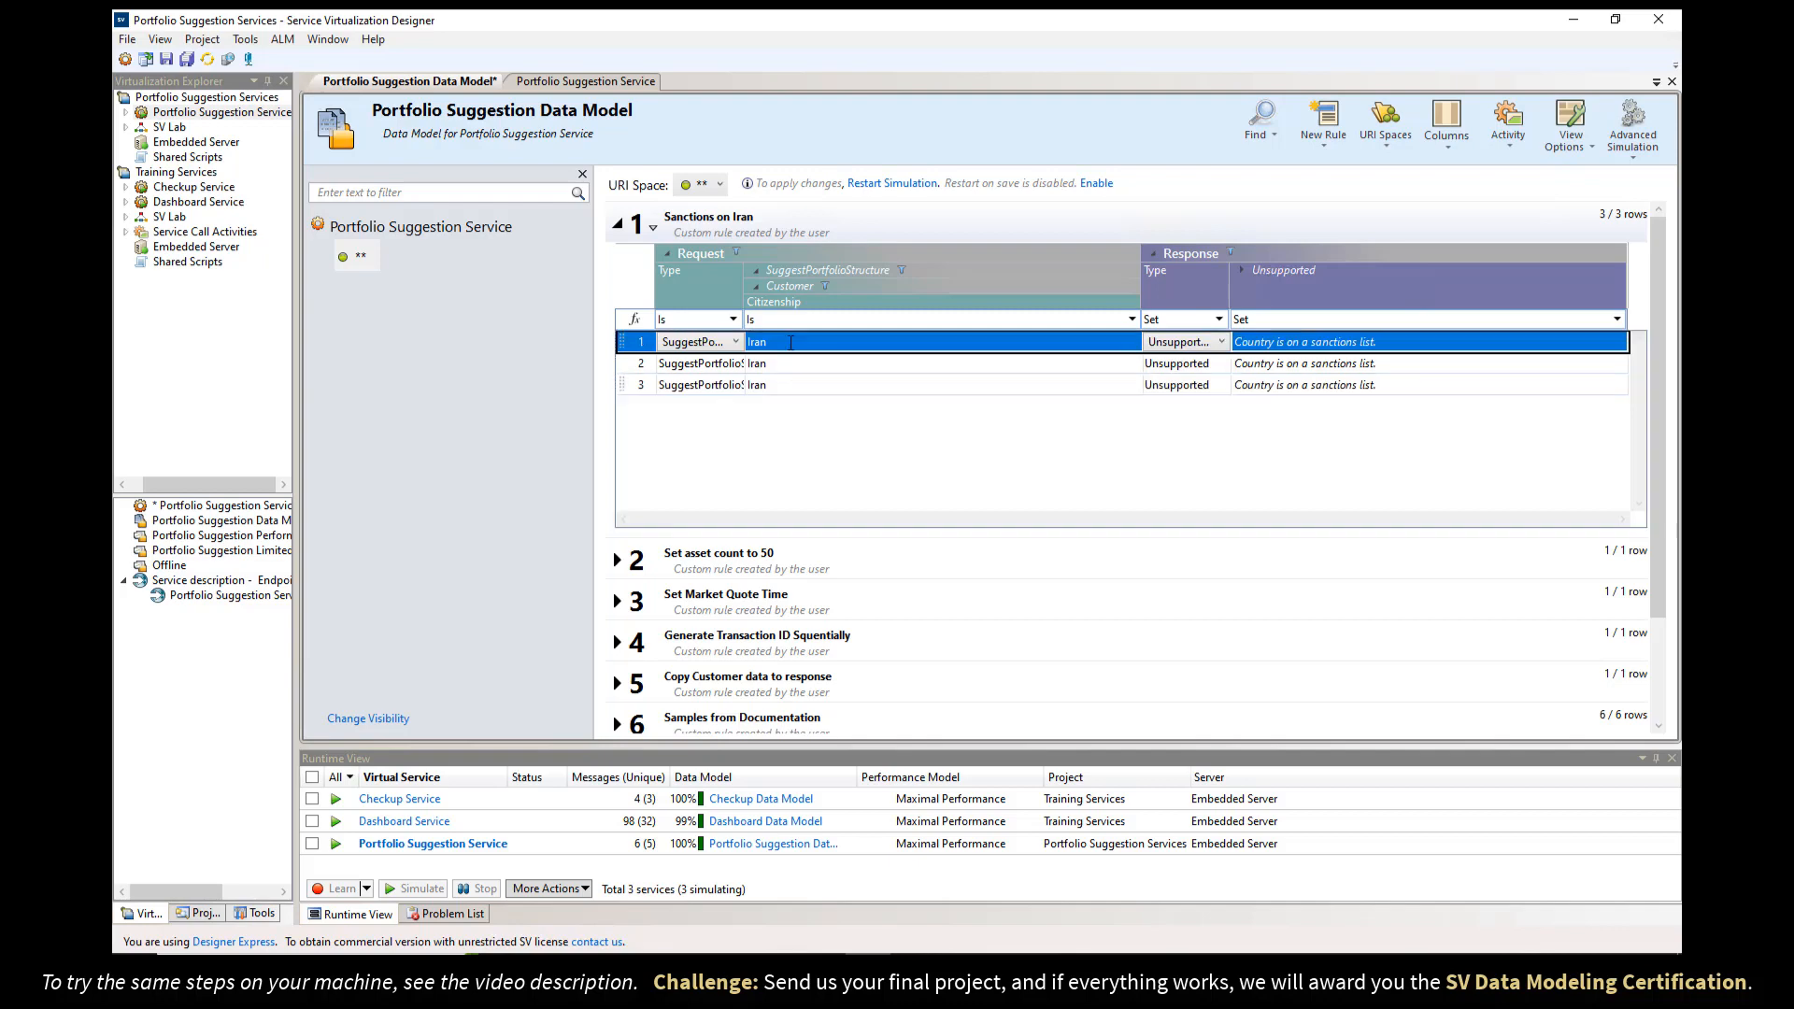
double_click(790, 343)
type("Mordor")
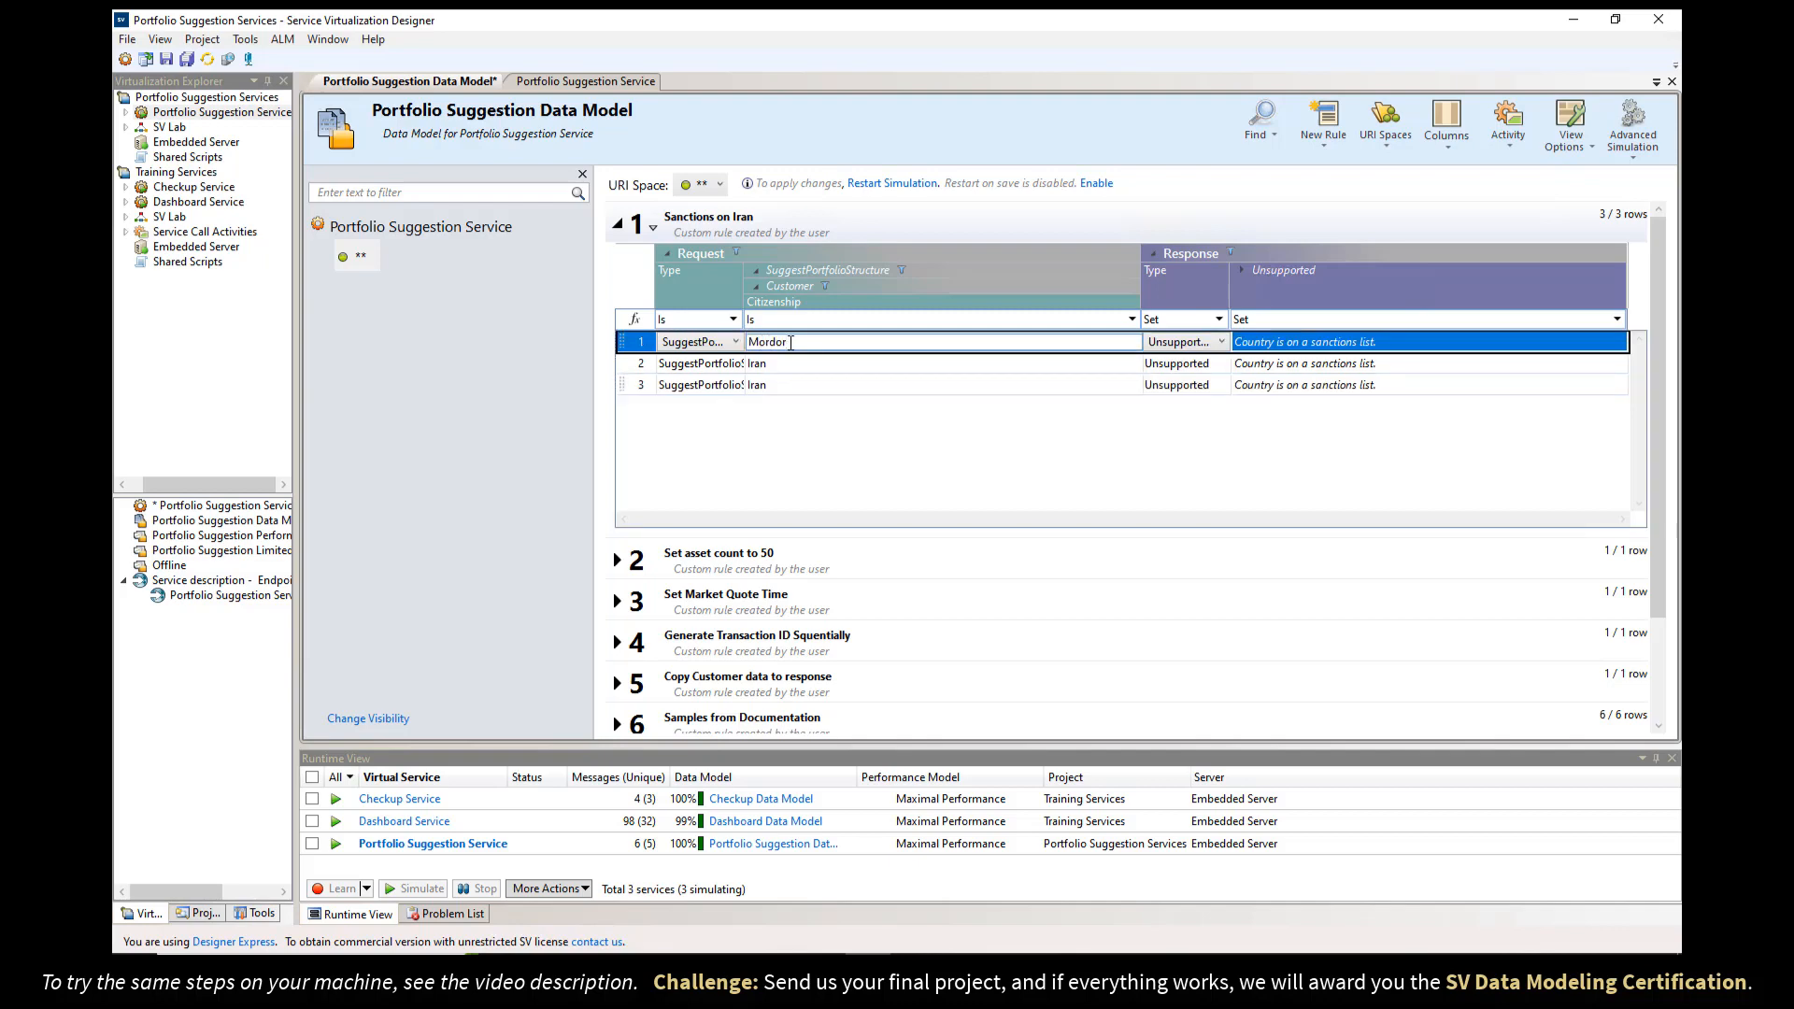
key("Return")
type("An")
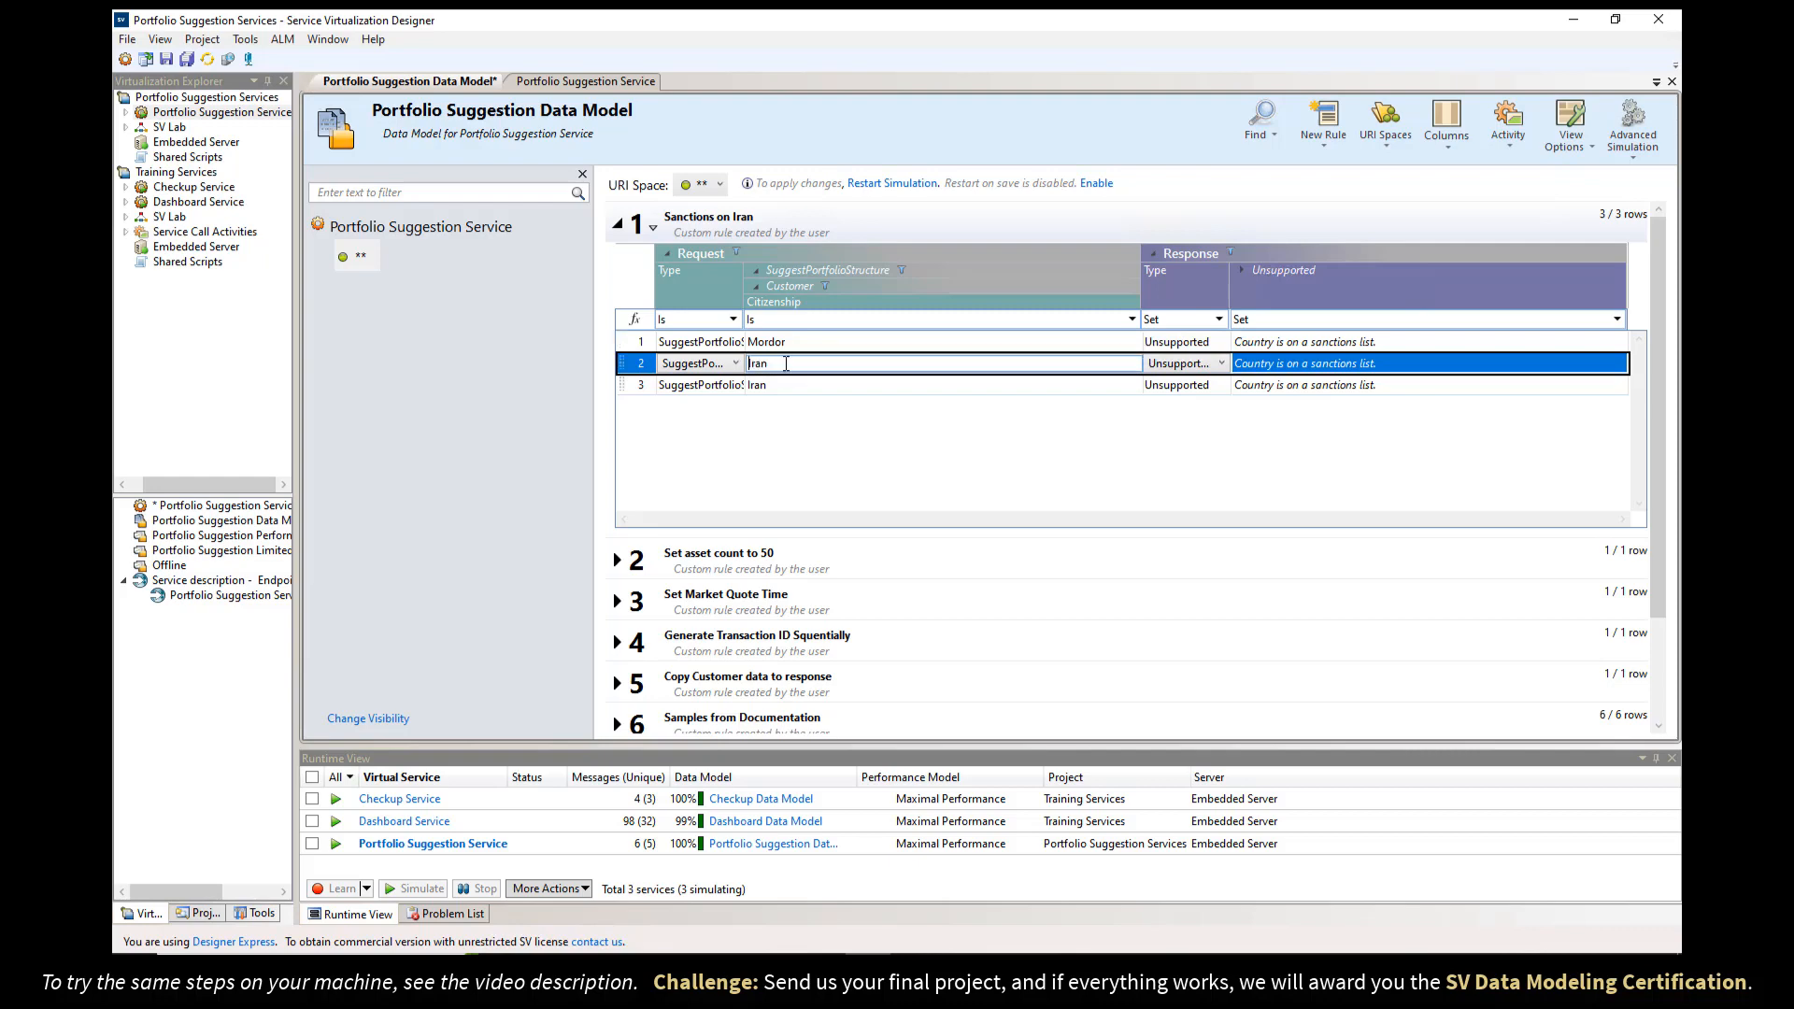
type("tarctica")
key("Return")
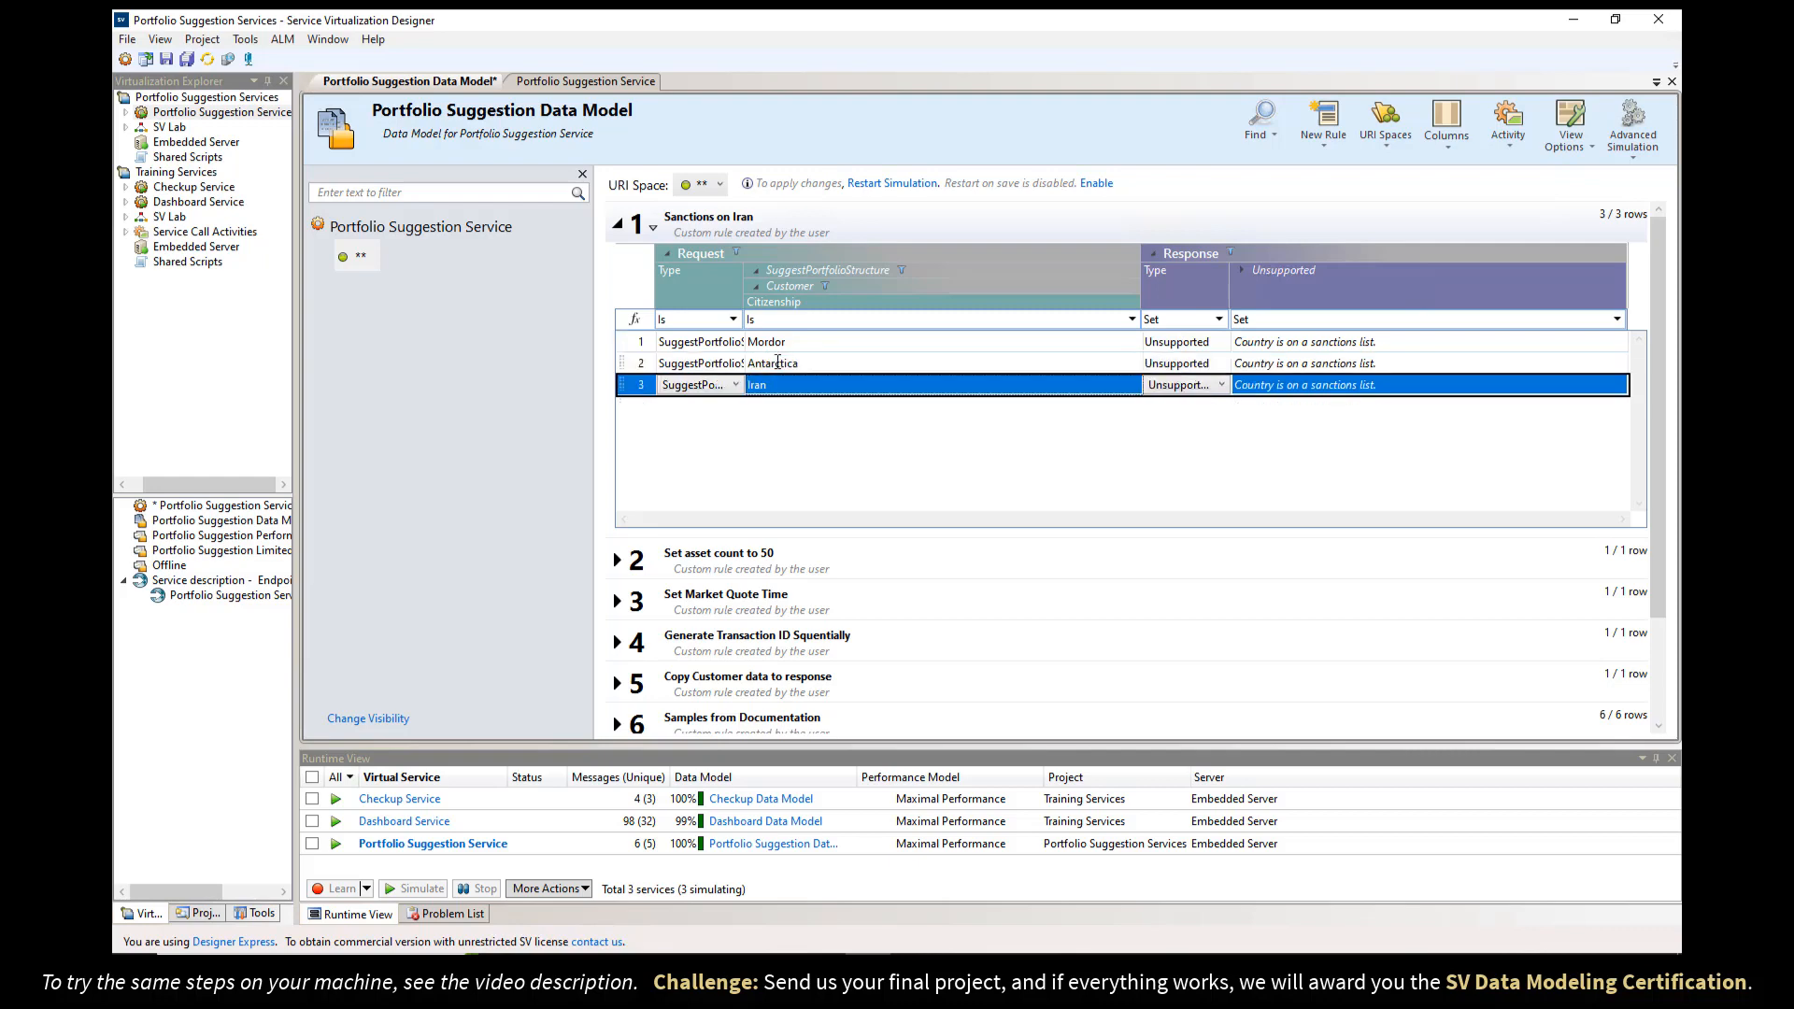
- Restart the simulation and send the request from the browser dashboard with Citizenship set to Spain
left_click(890, 184)
key("alt+Tab")
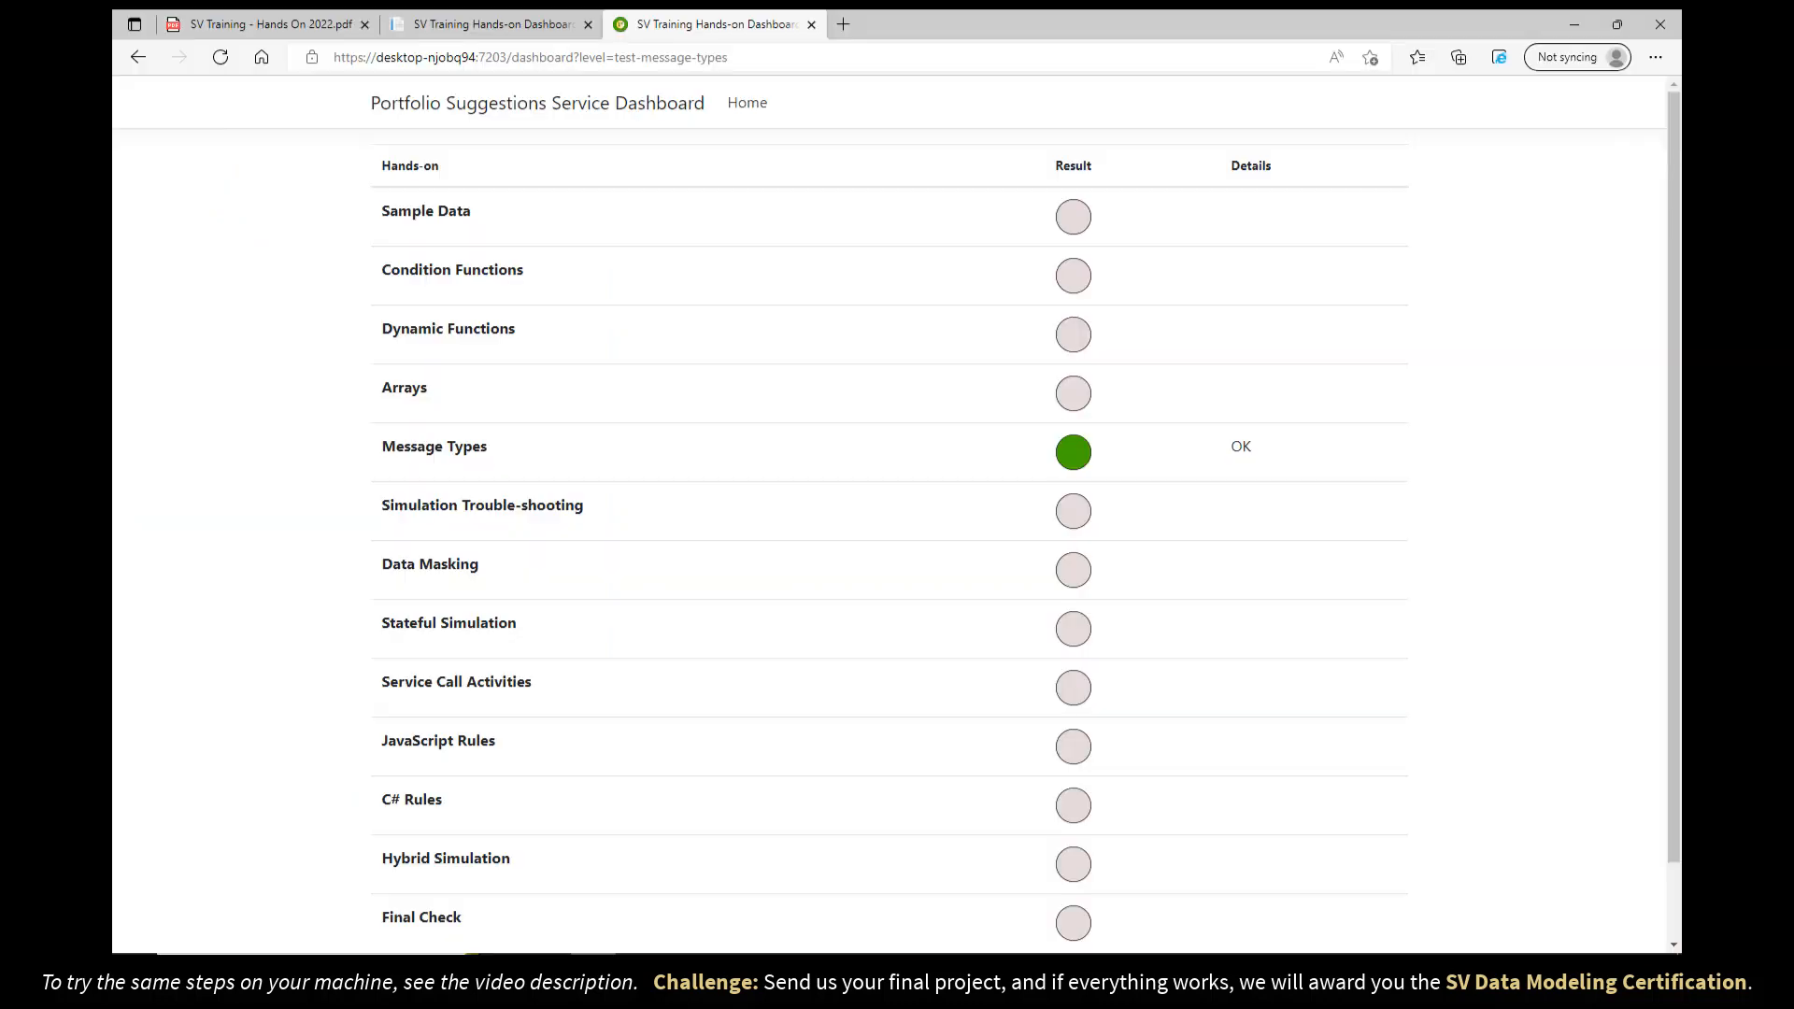
left_click(478, 30)
double_click(515, 778)
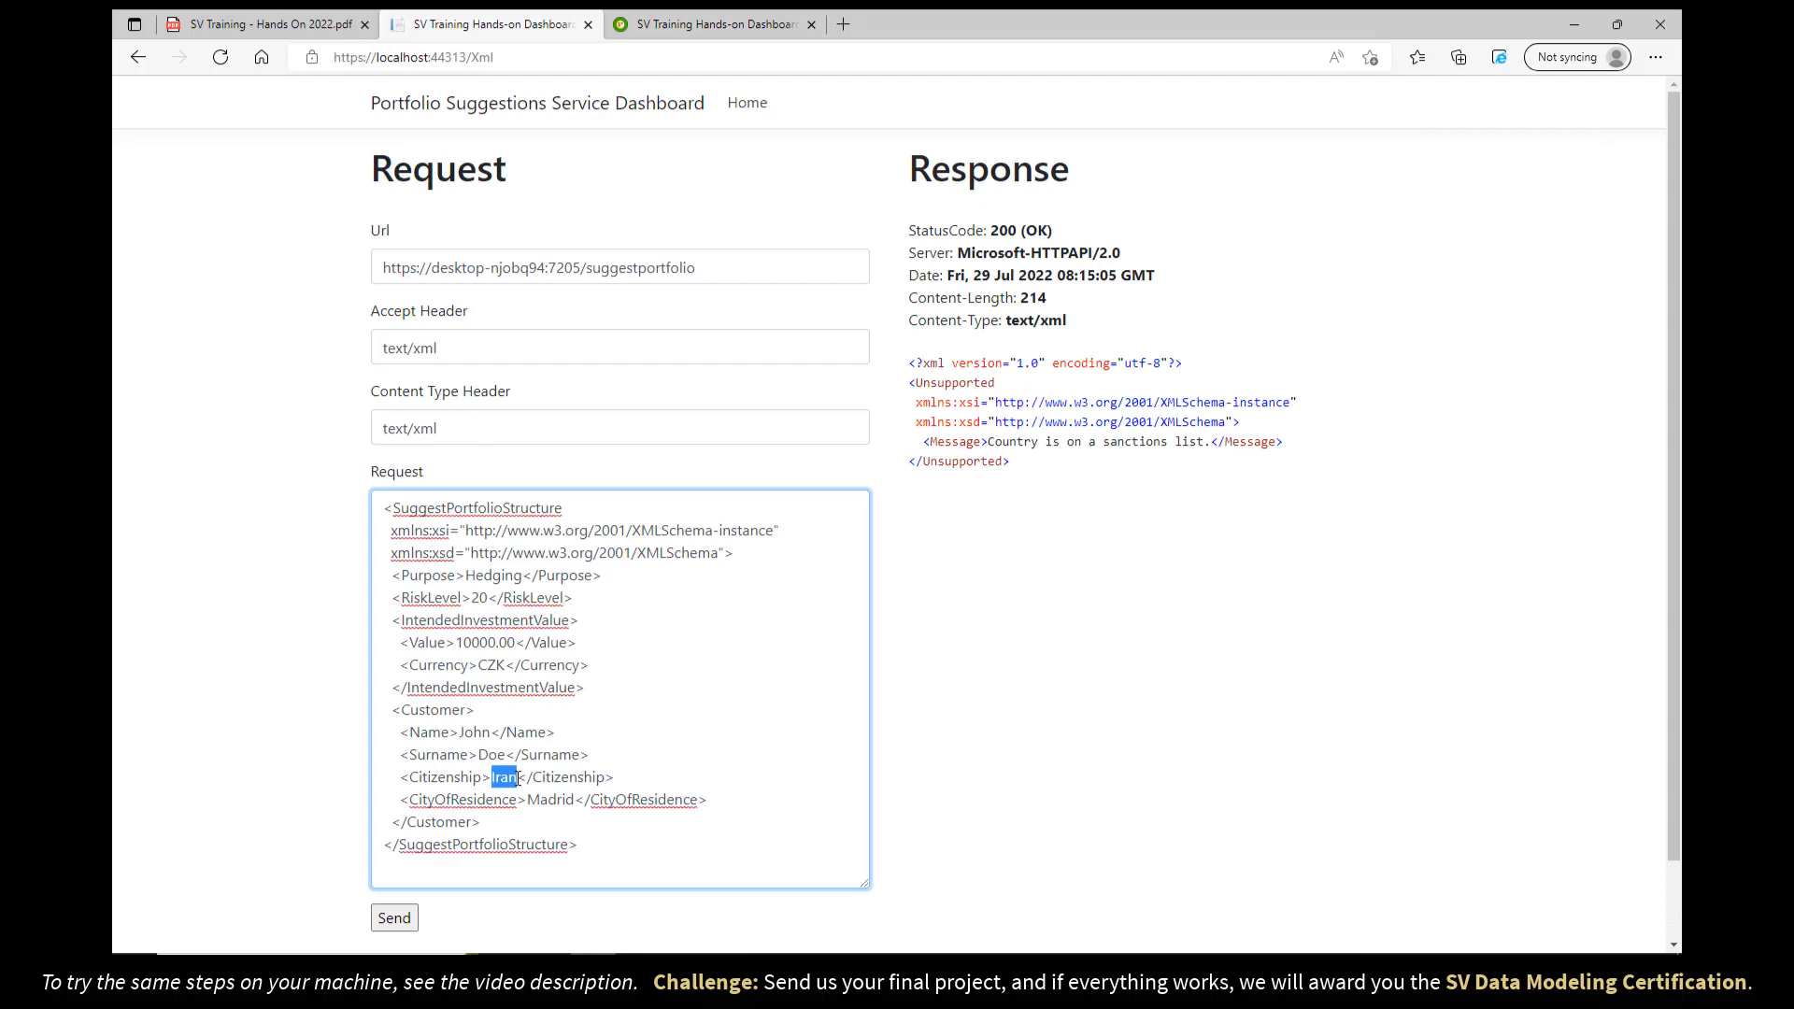
type("Spain")
left_click(395, 917)
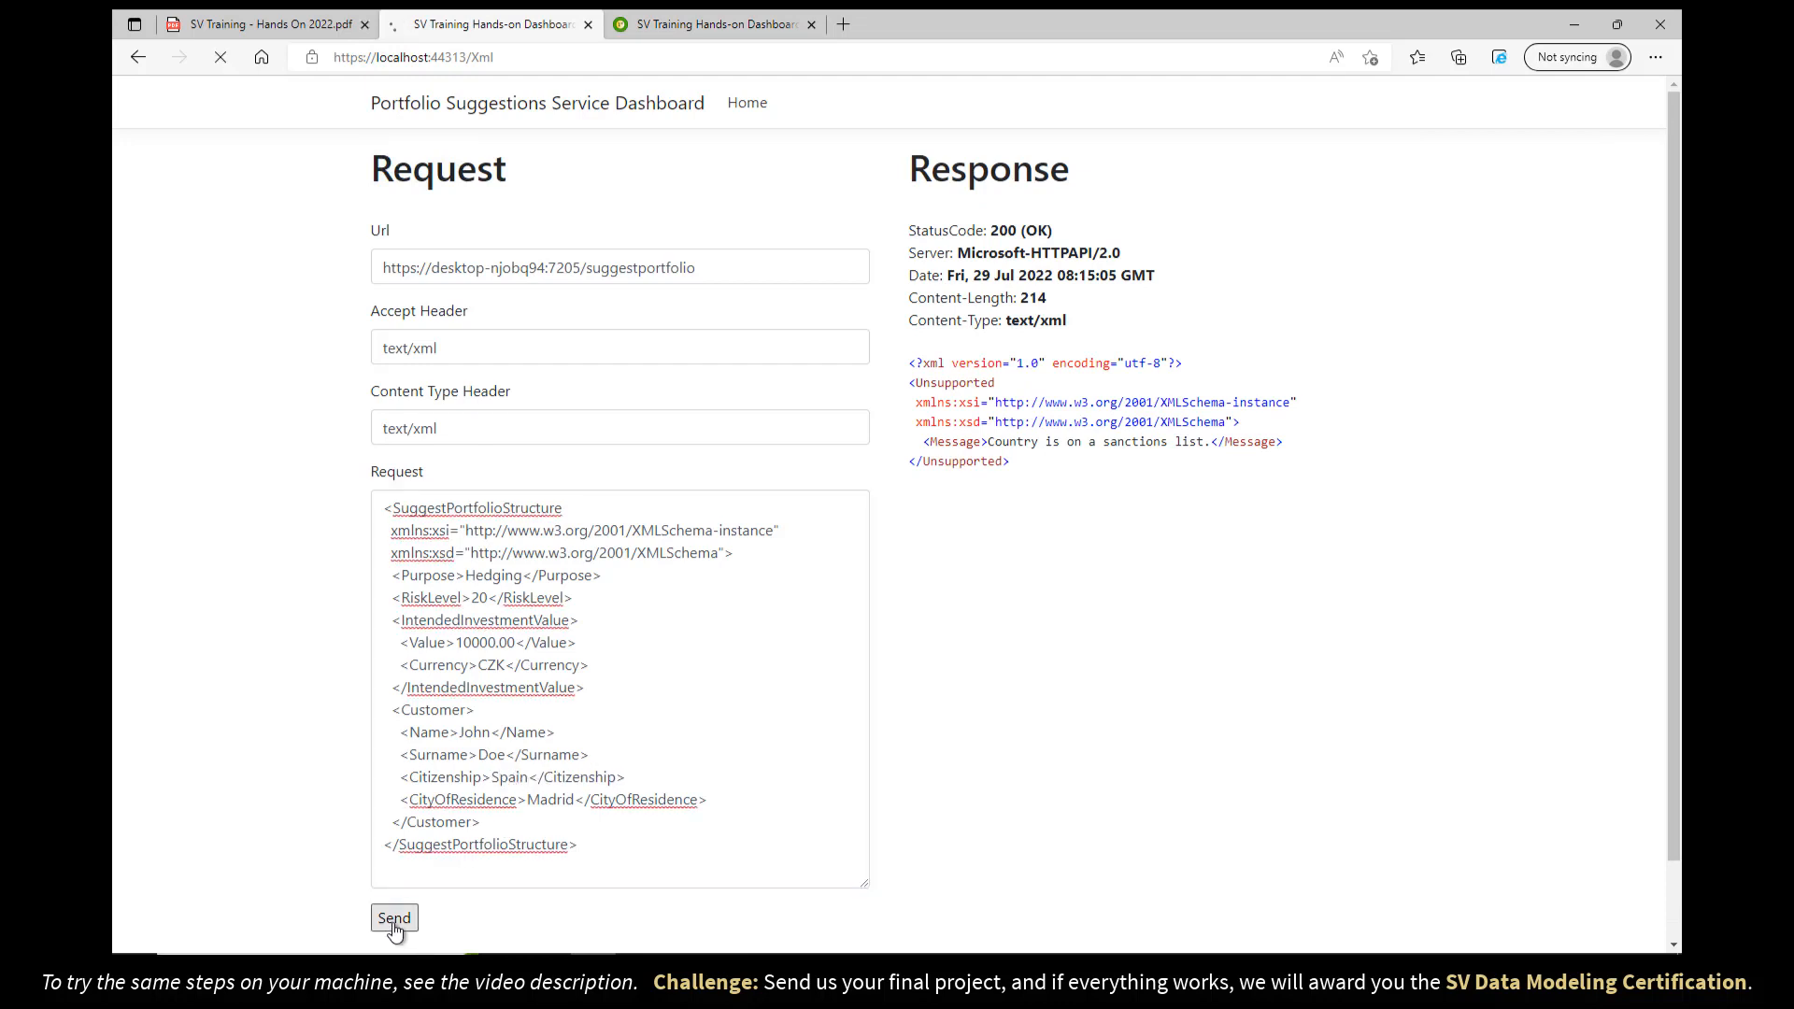
- Send the request with Citizenship set to Mordor, and again with Antarctica
double_click(510, 778)
type("Mordor")
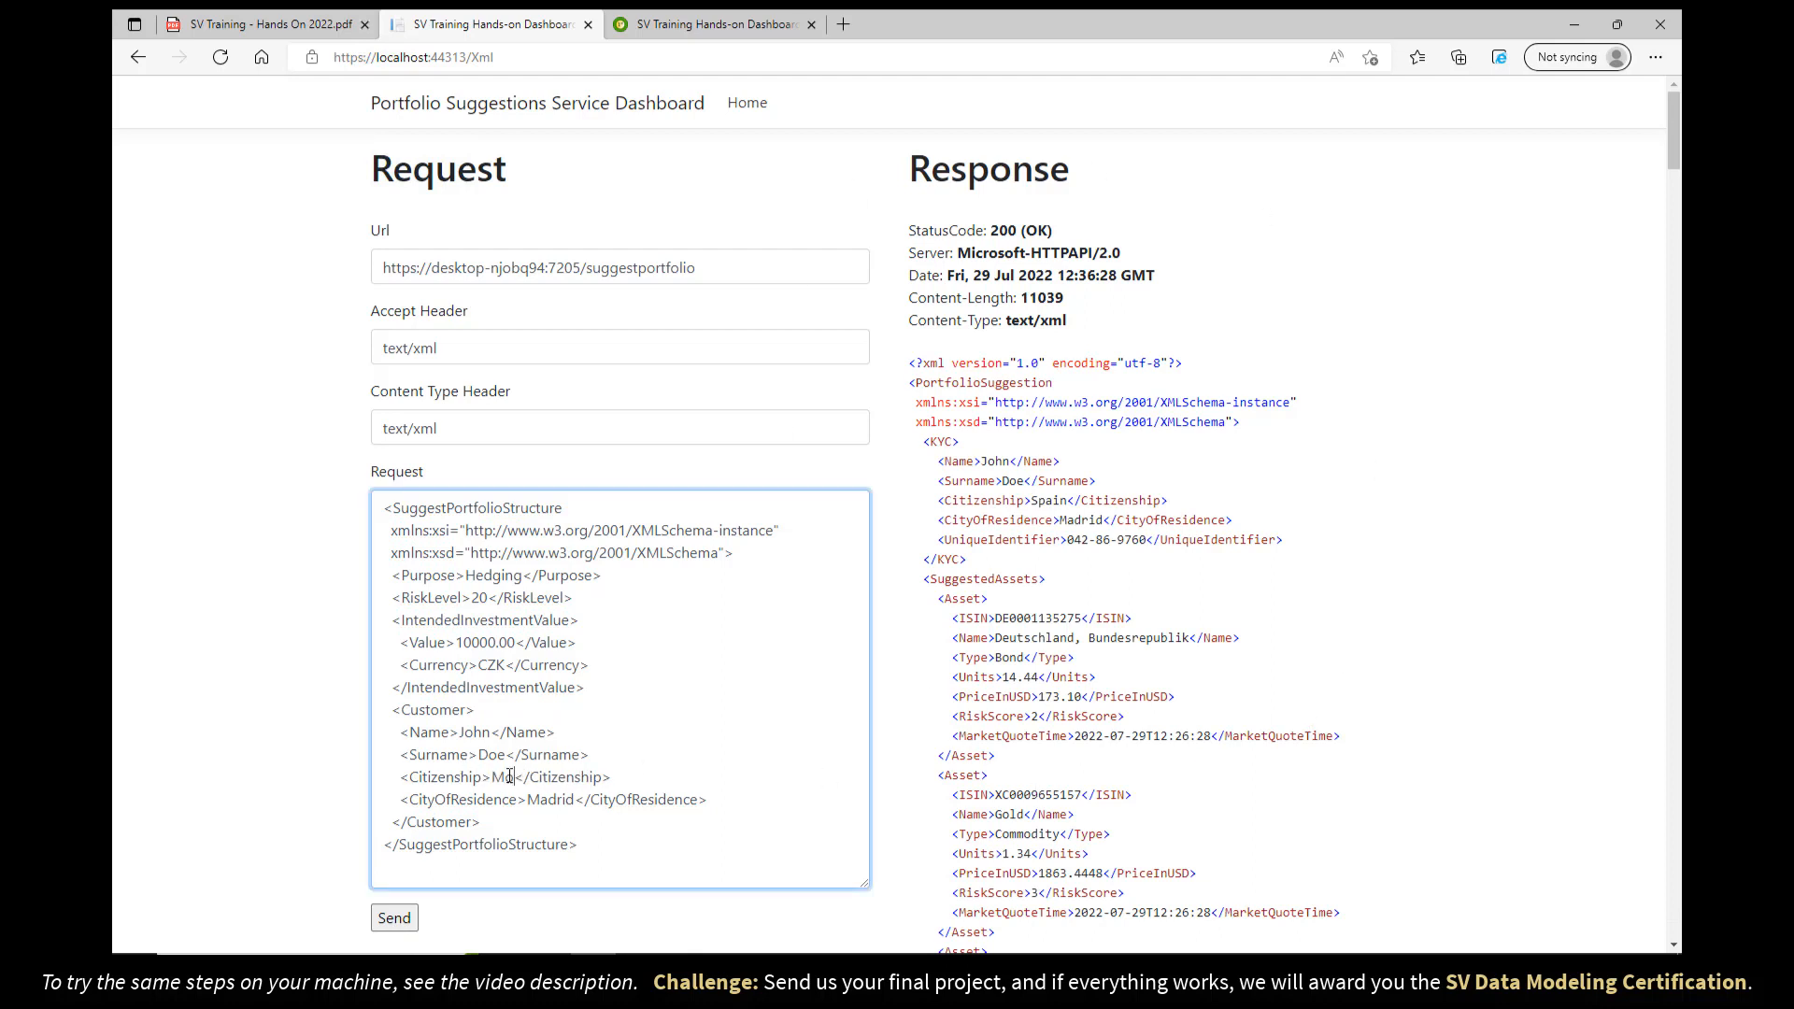
left_click(394, 917)
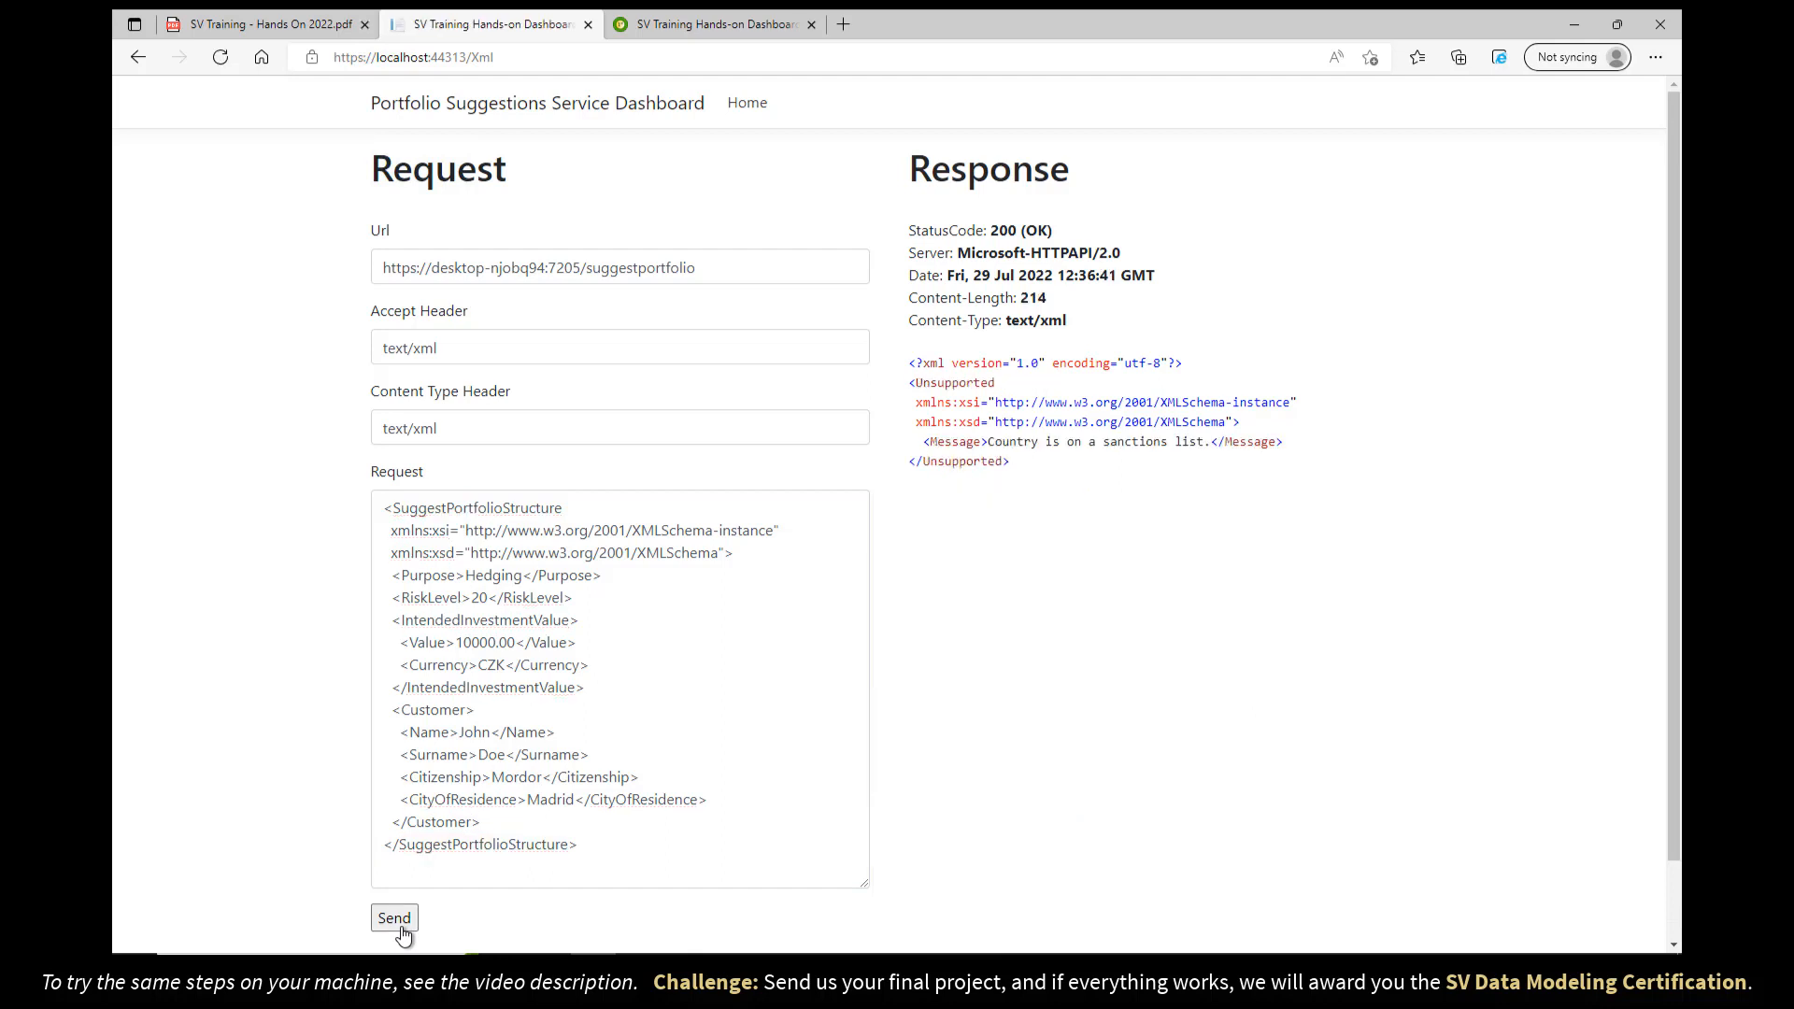
double_click(503, 775)
type("Antarcti")
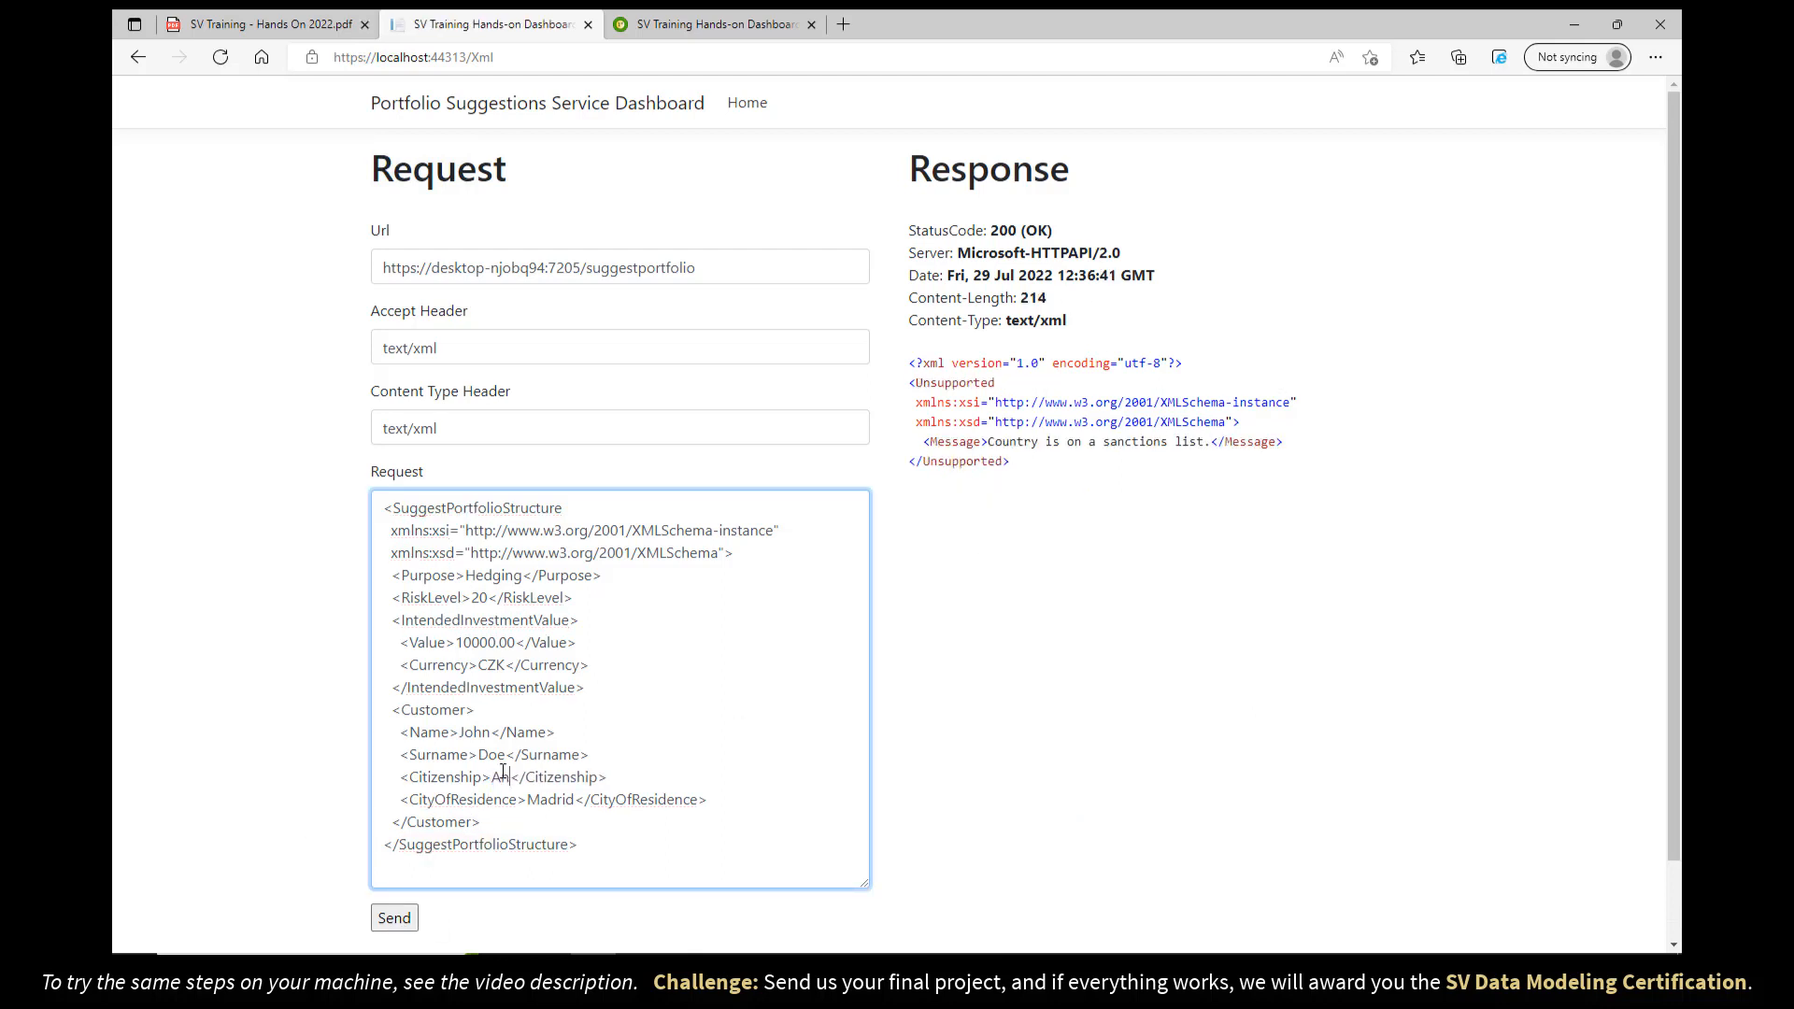
type("ca")
left_click(394, 918)
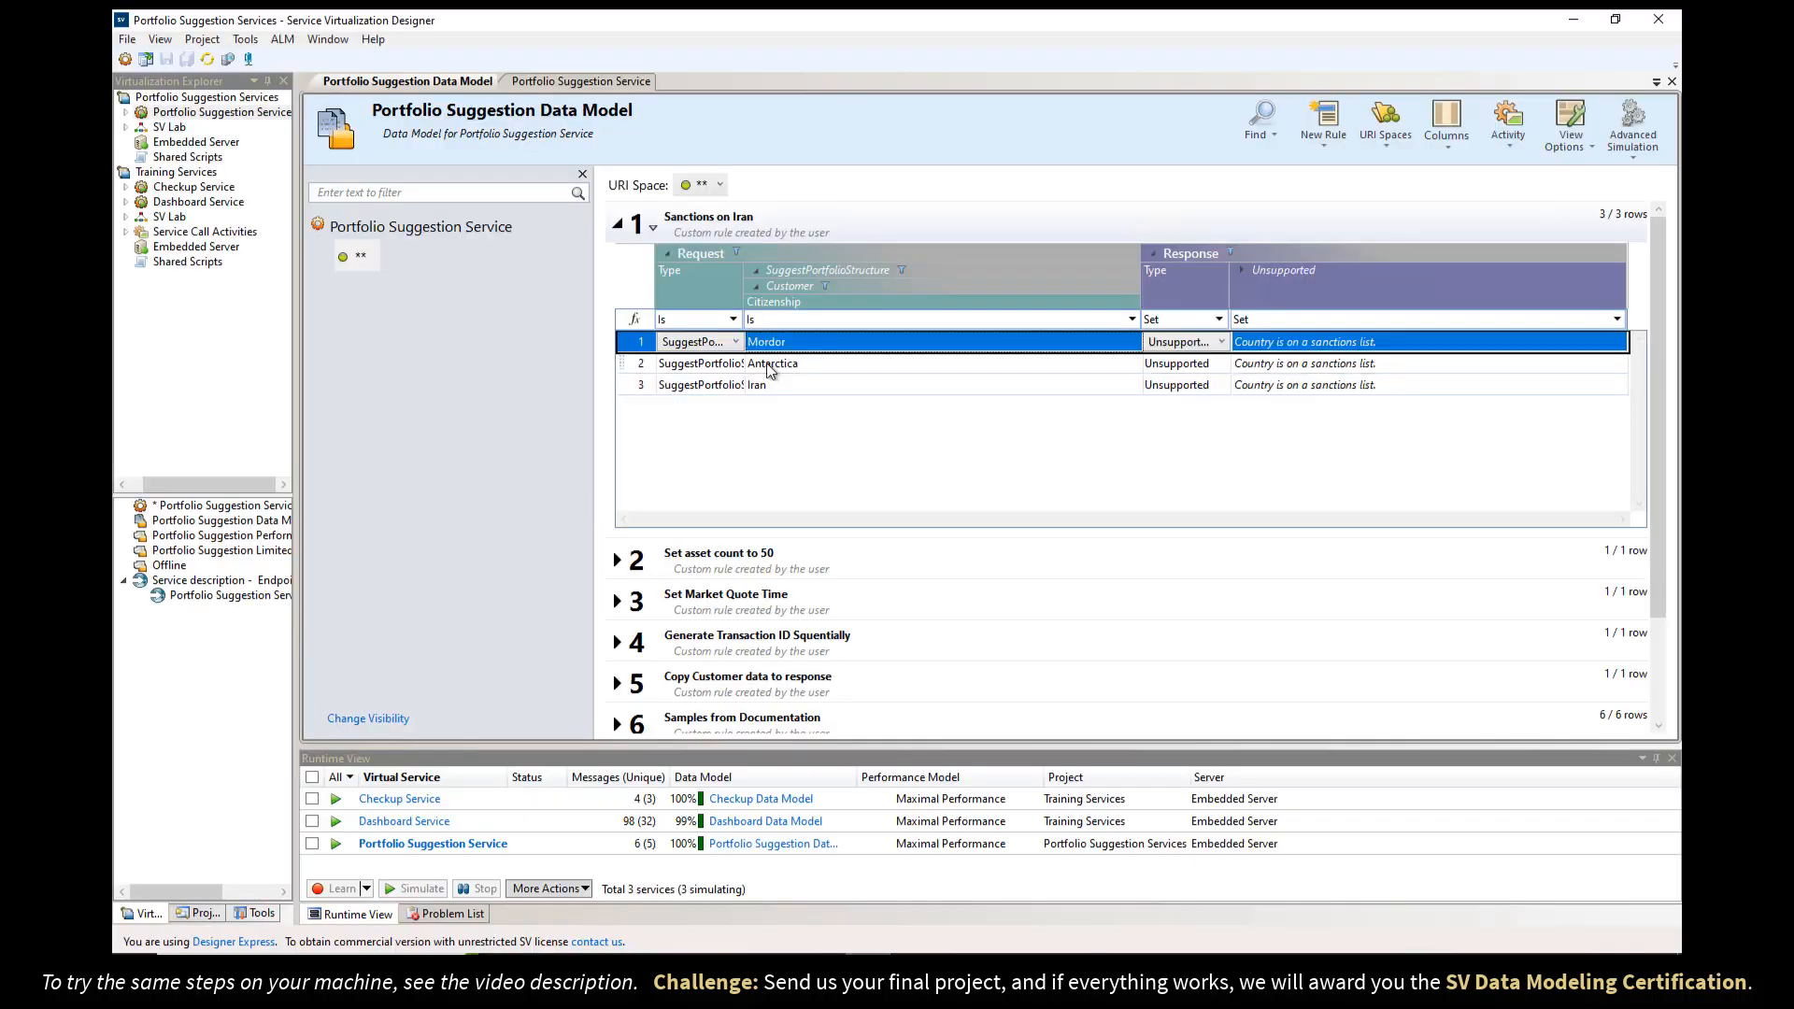
- Delete the Mordor and Antarctica rows in Service Virtualization Designer, collapse the Sanctions on Iran rule and restart the simulation
left_click(767, 365)
key("Delete")
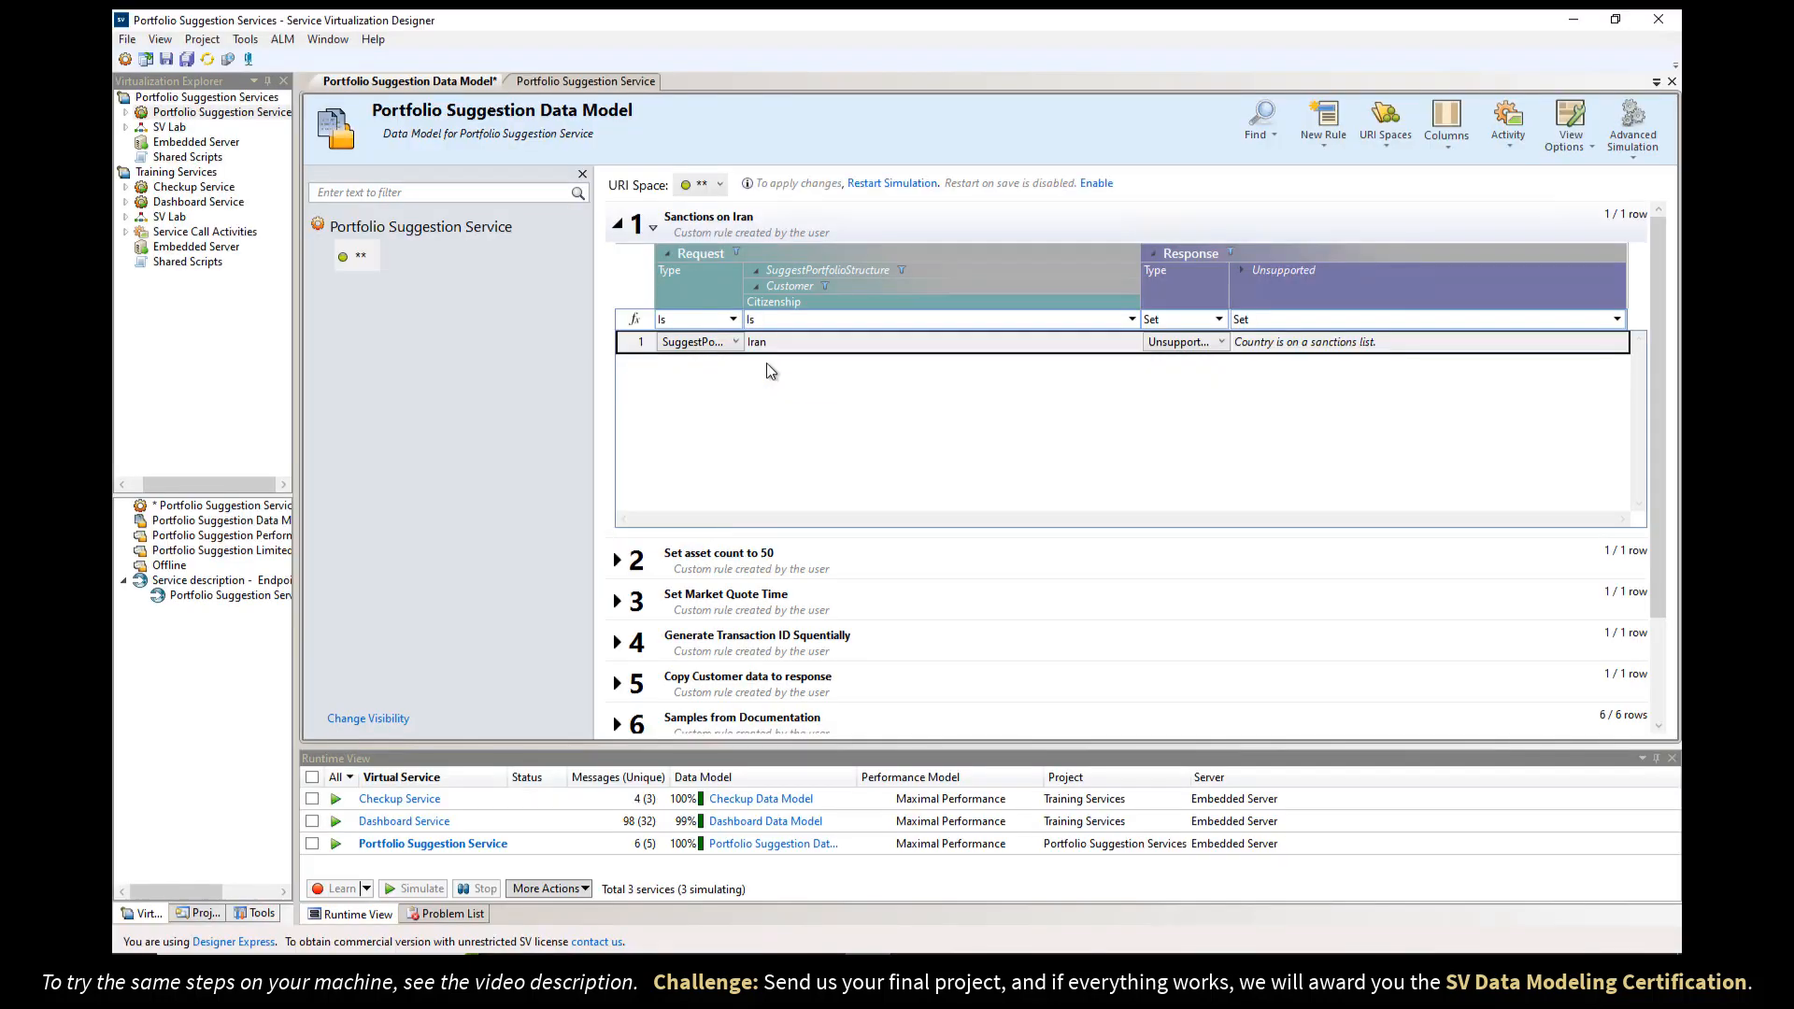
left_click(619, 228)
left_click(893, 183)
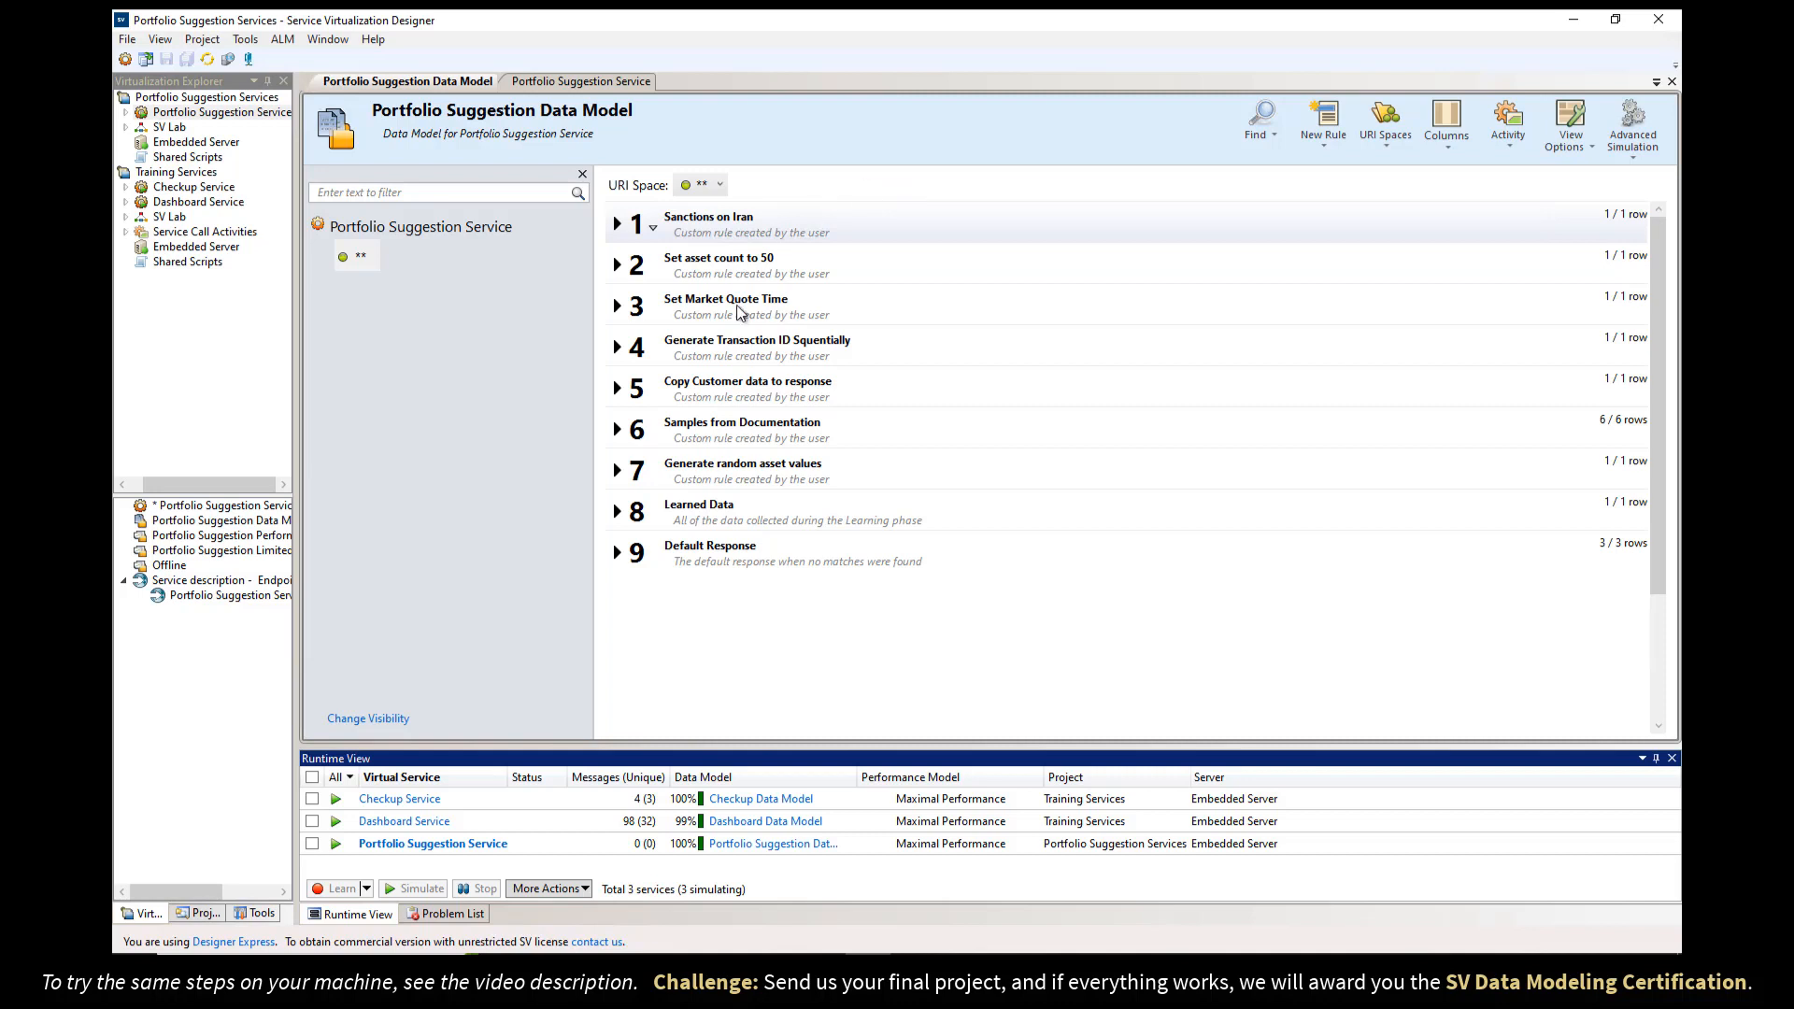
- Examine the request and response details of the row in the Learned Data rule
left_click(618, 511)
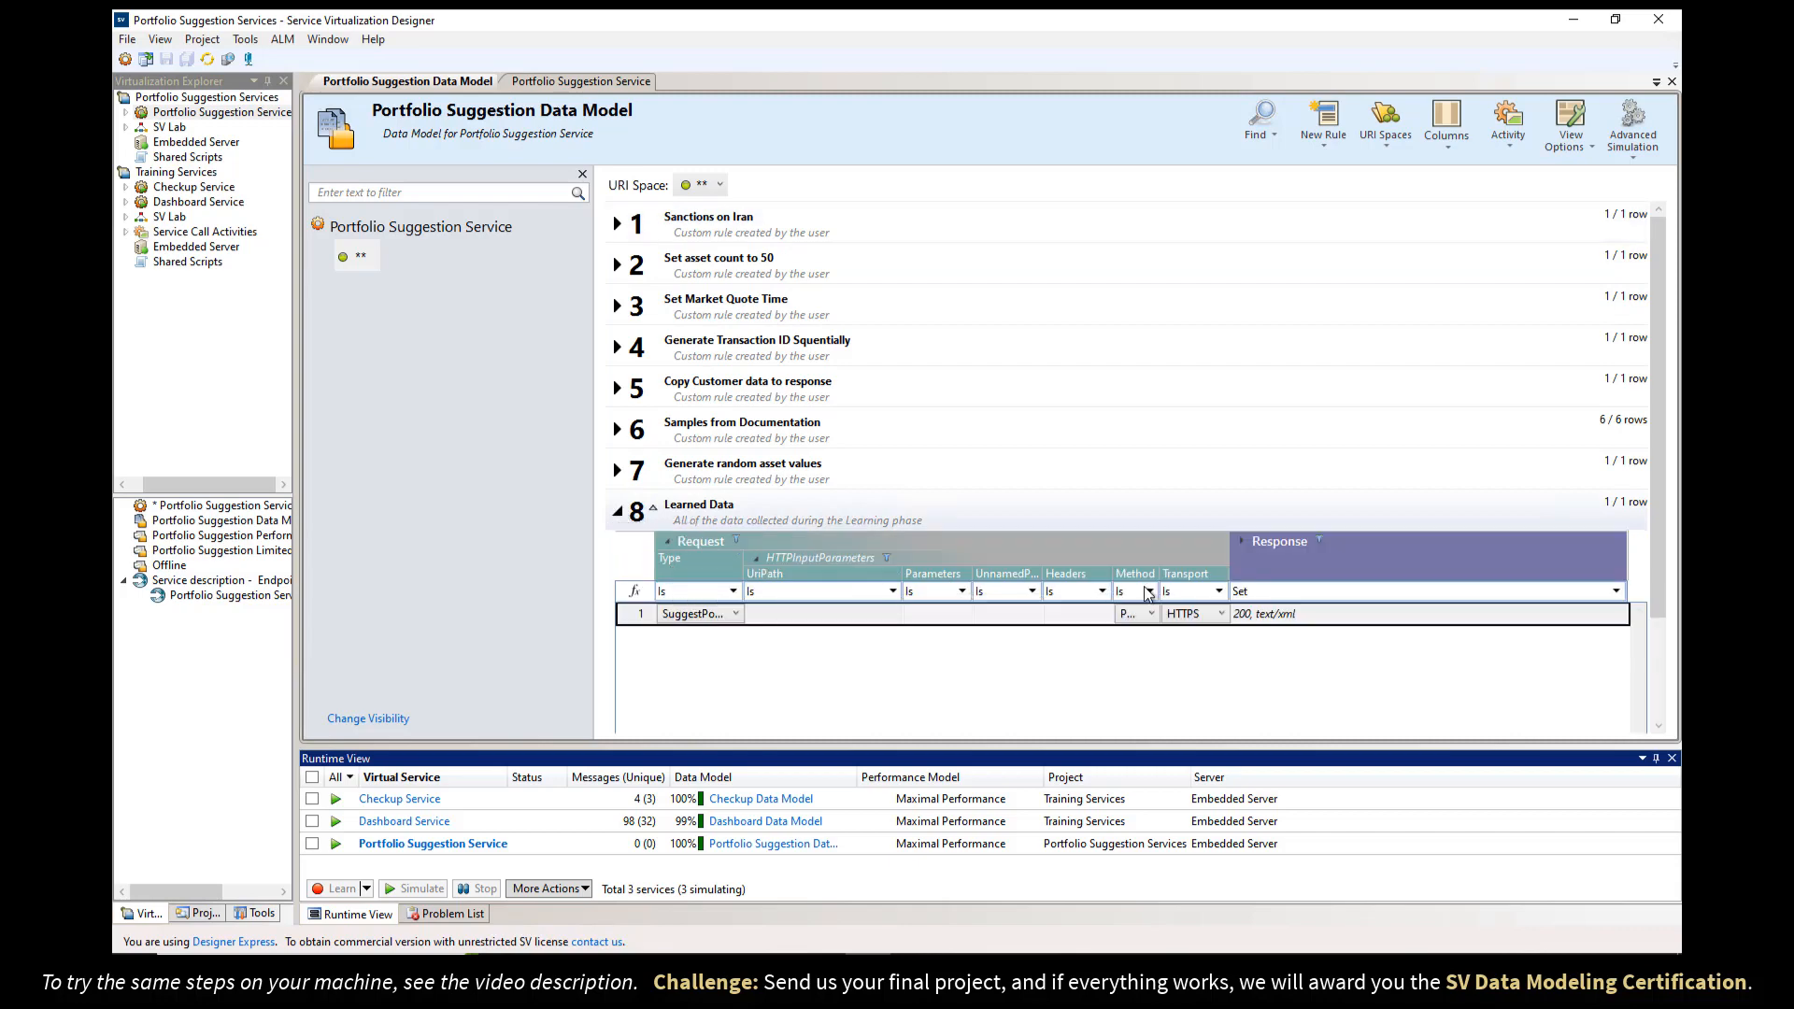
right_click(965, 627)
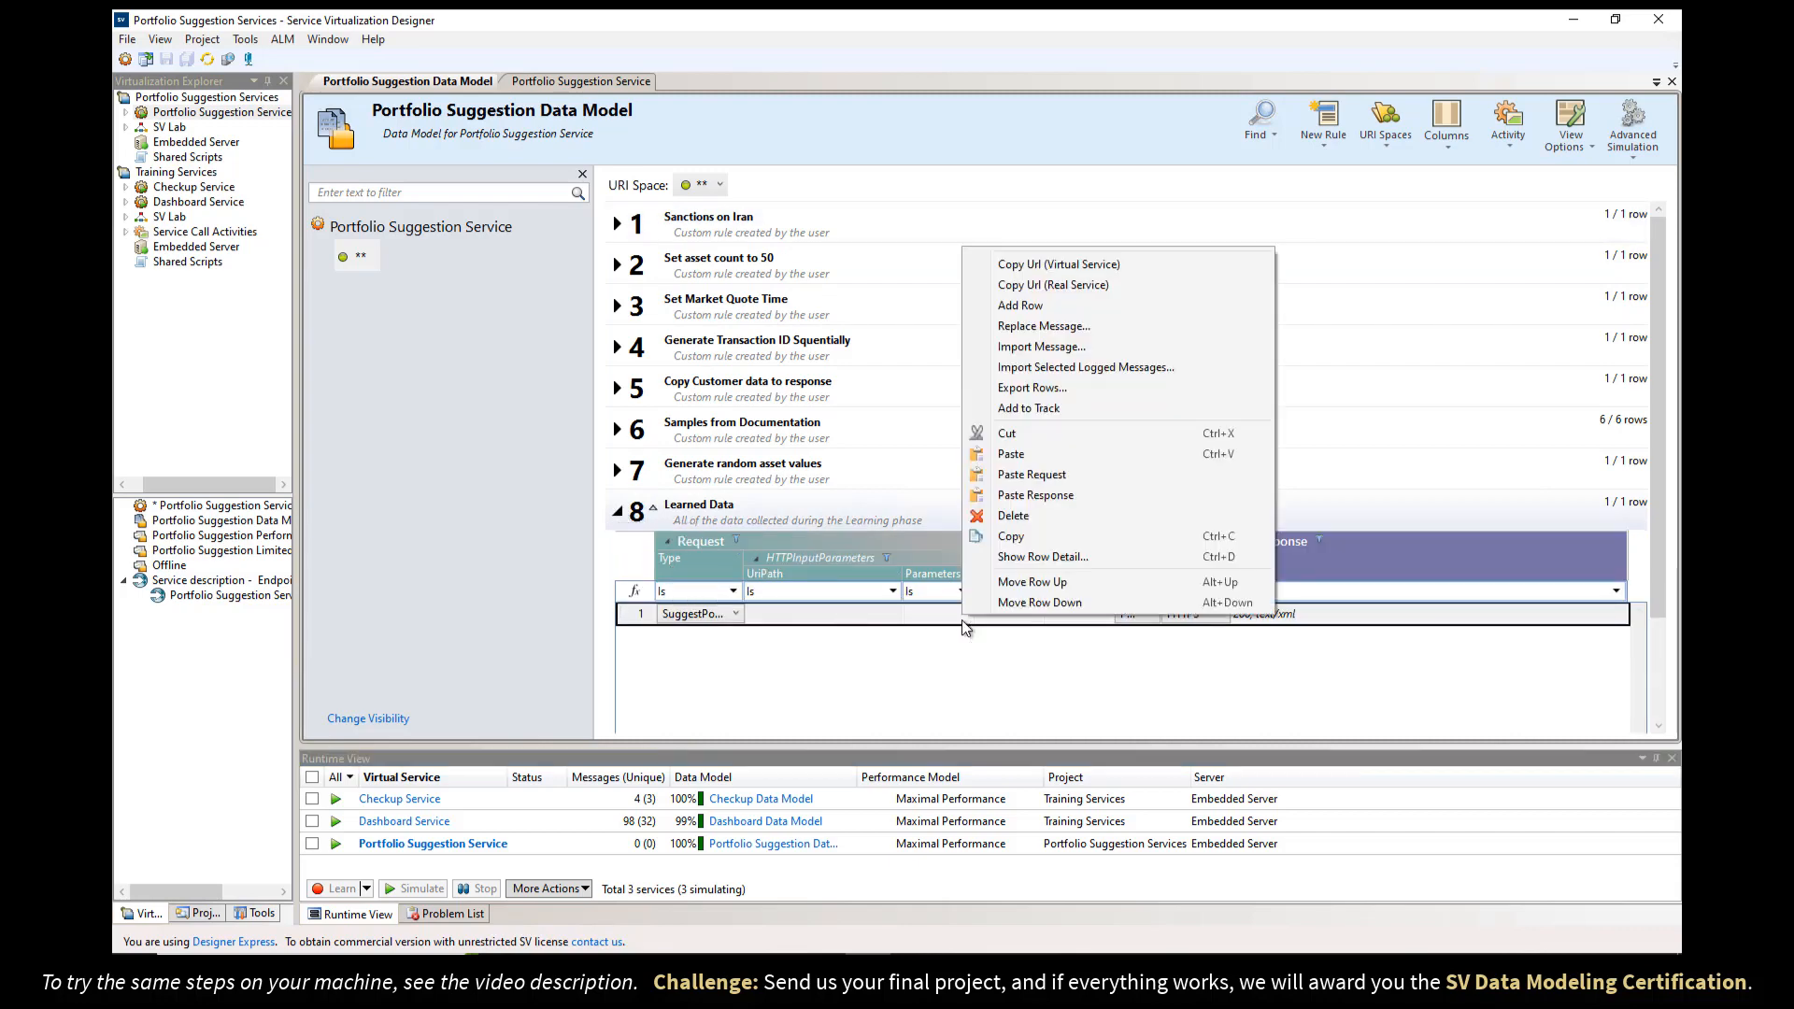
left_click(1041, 551)
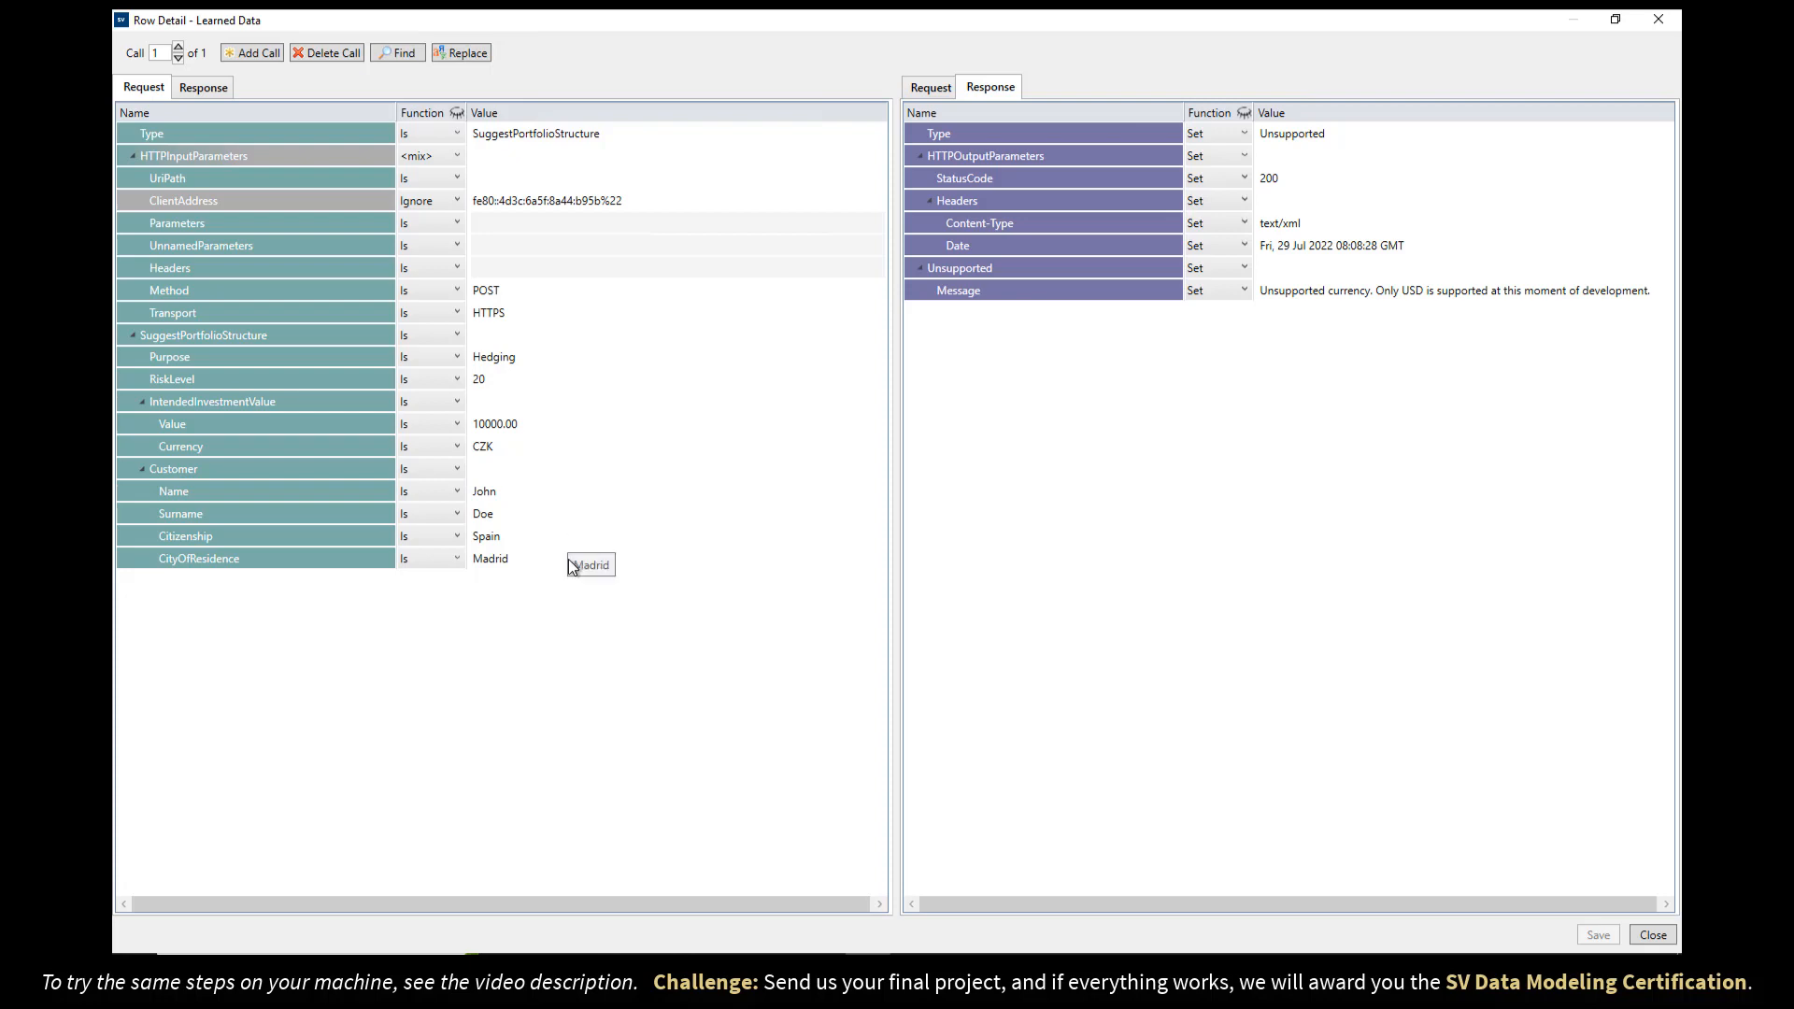
left_click(1652, 934)
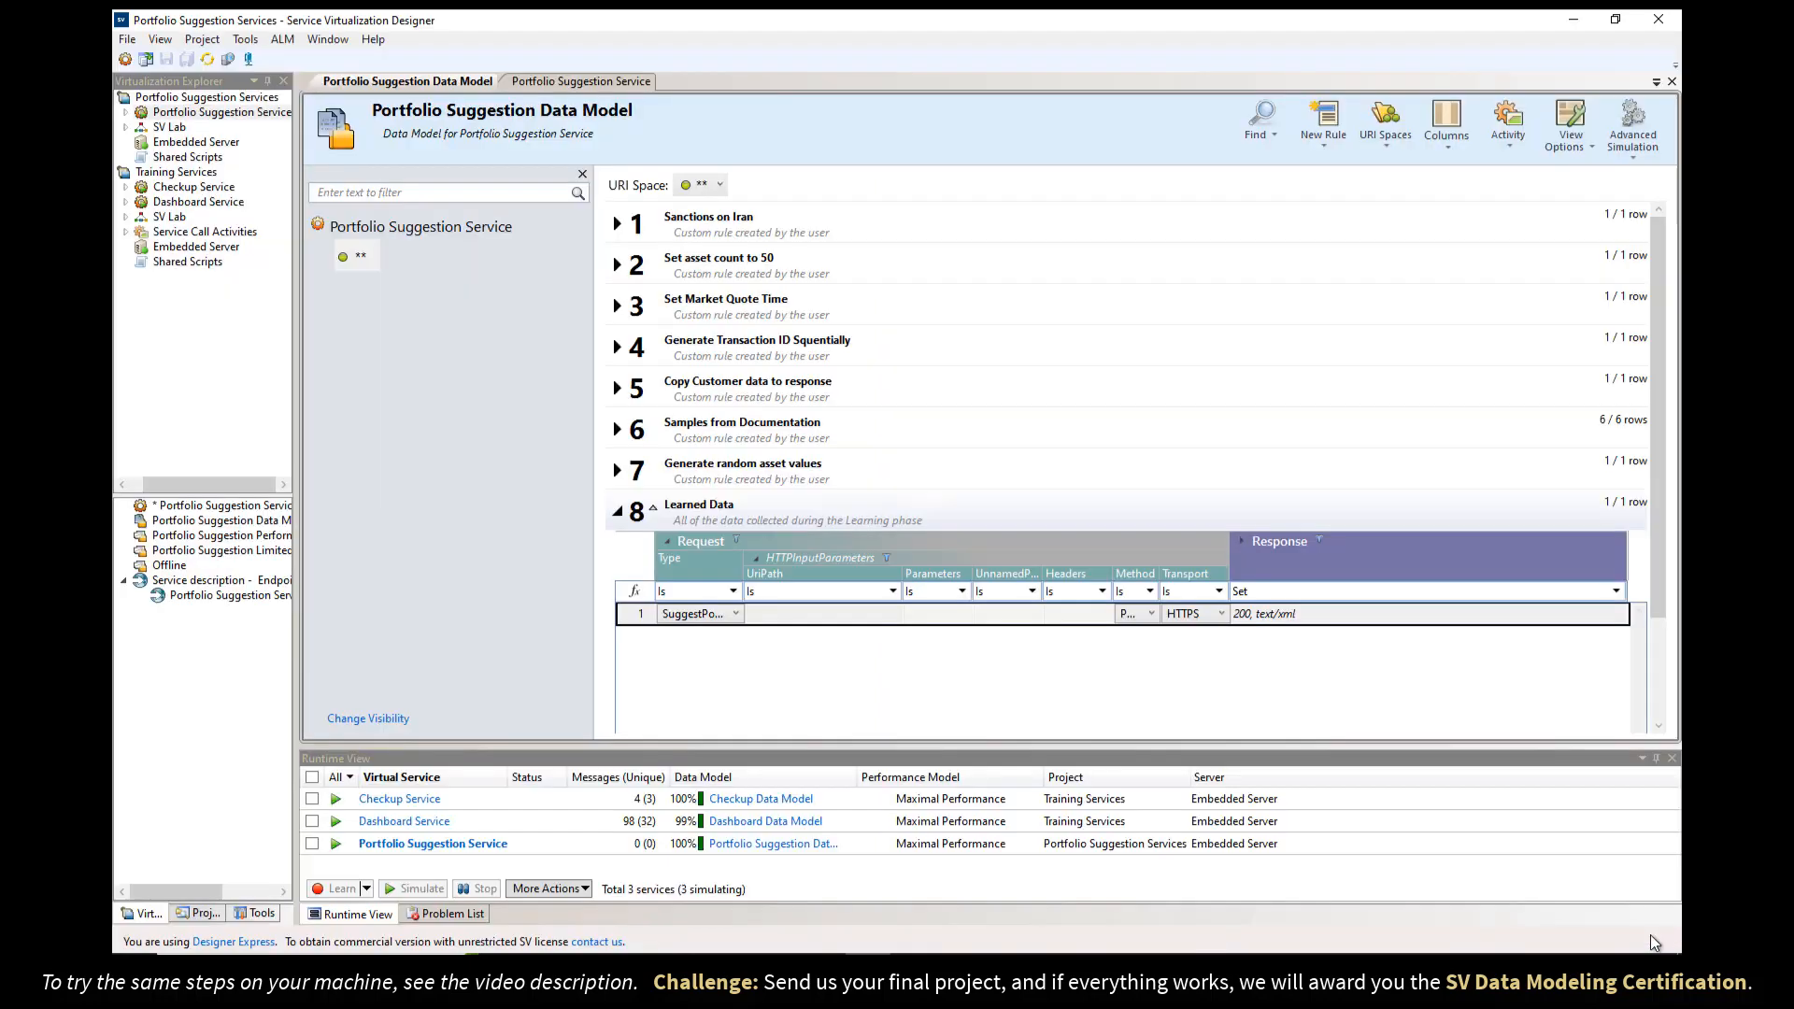
- Export the request and response of the Learned Data row as txt files to the Desktop
right_click(793, 617)
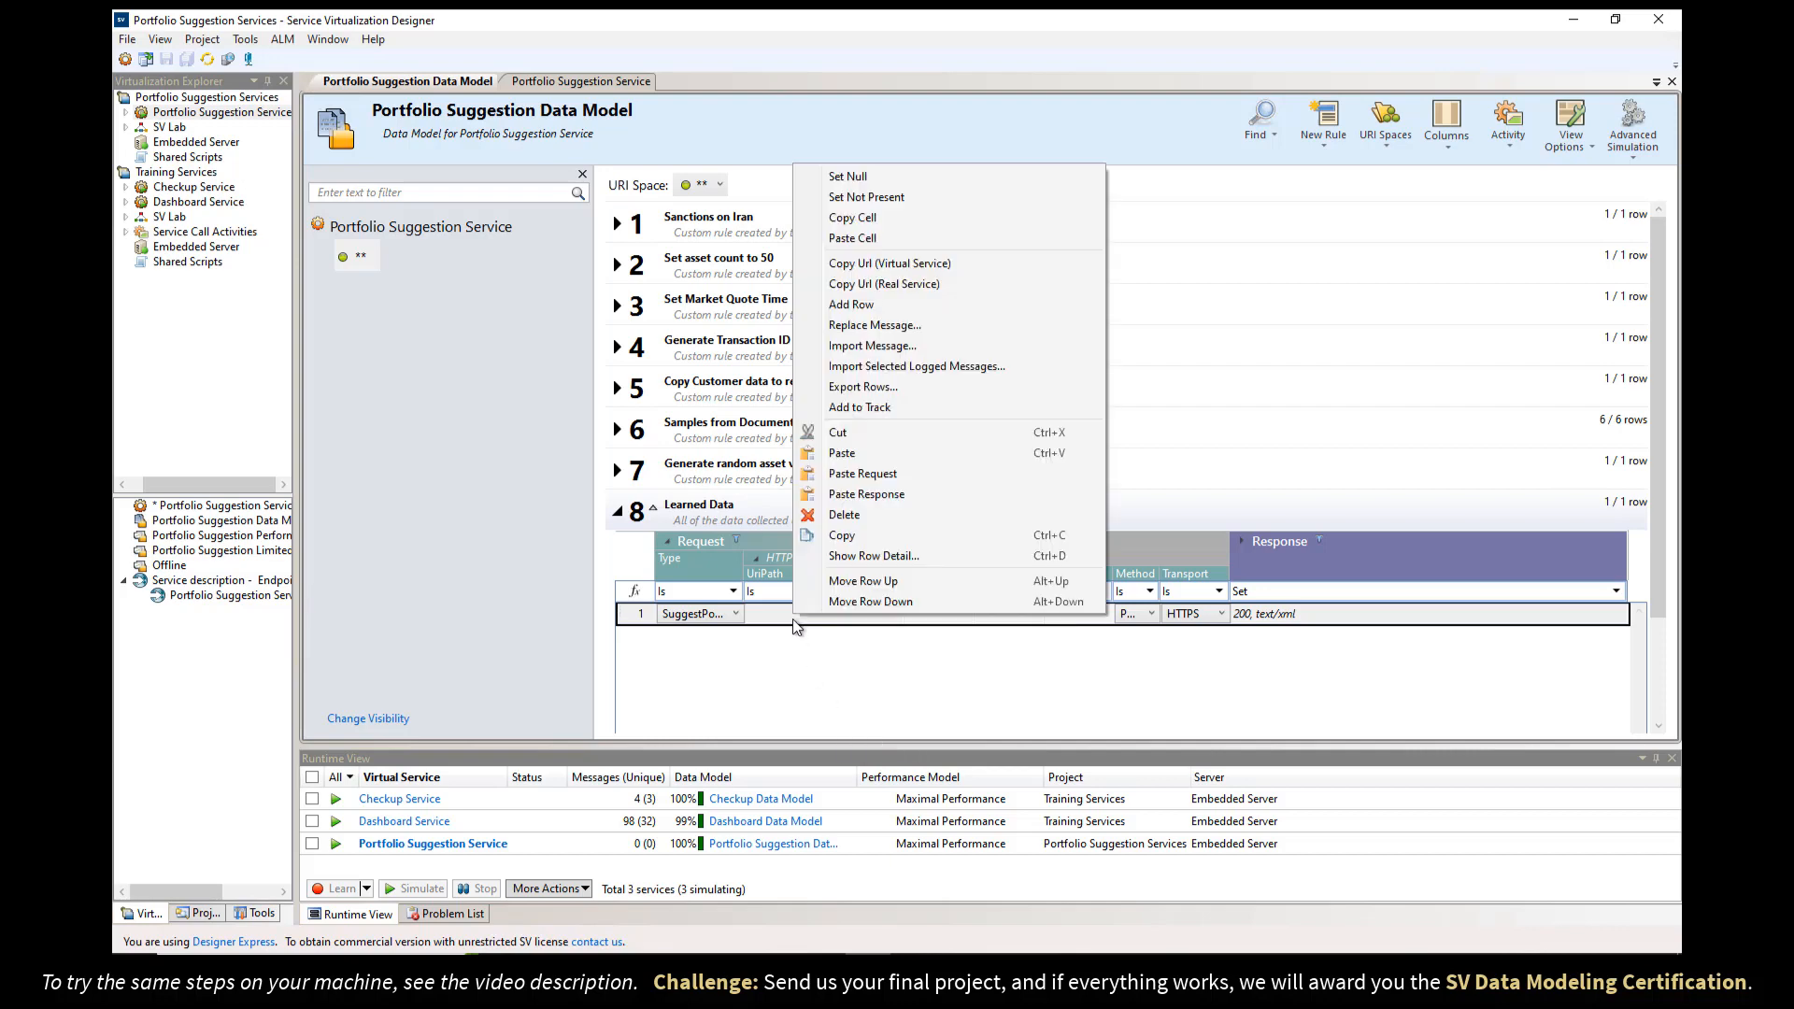
left_click(846, 388)
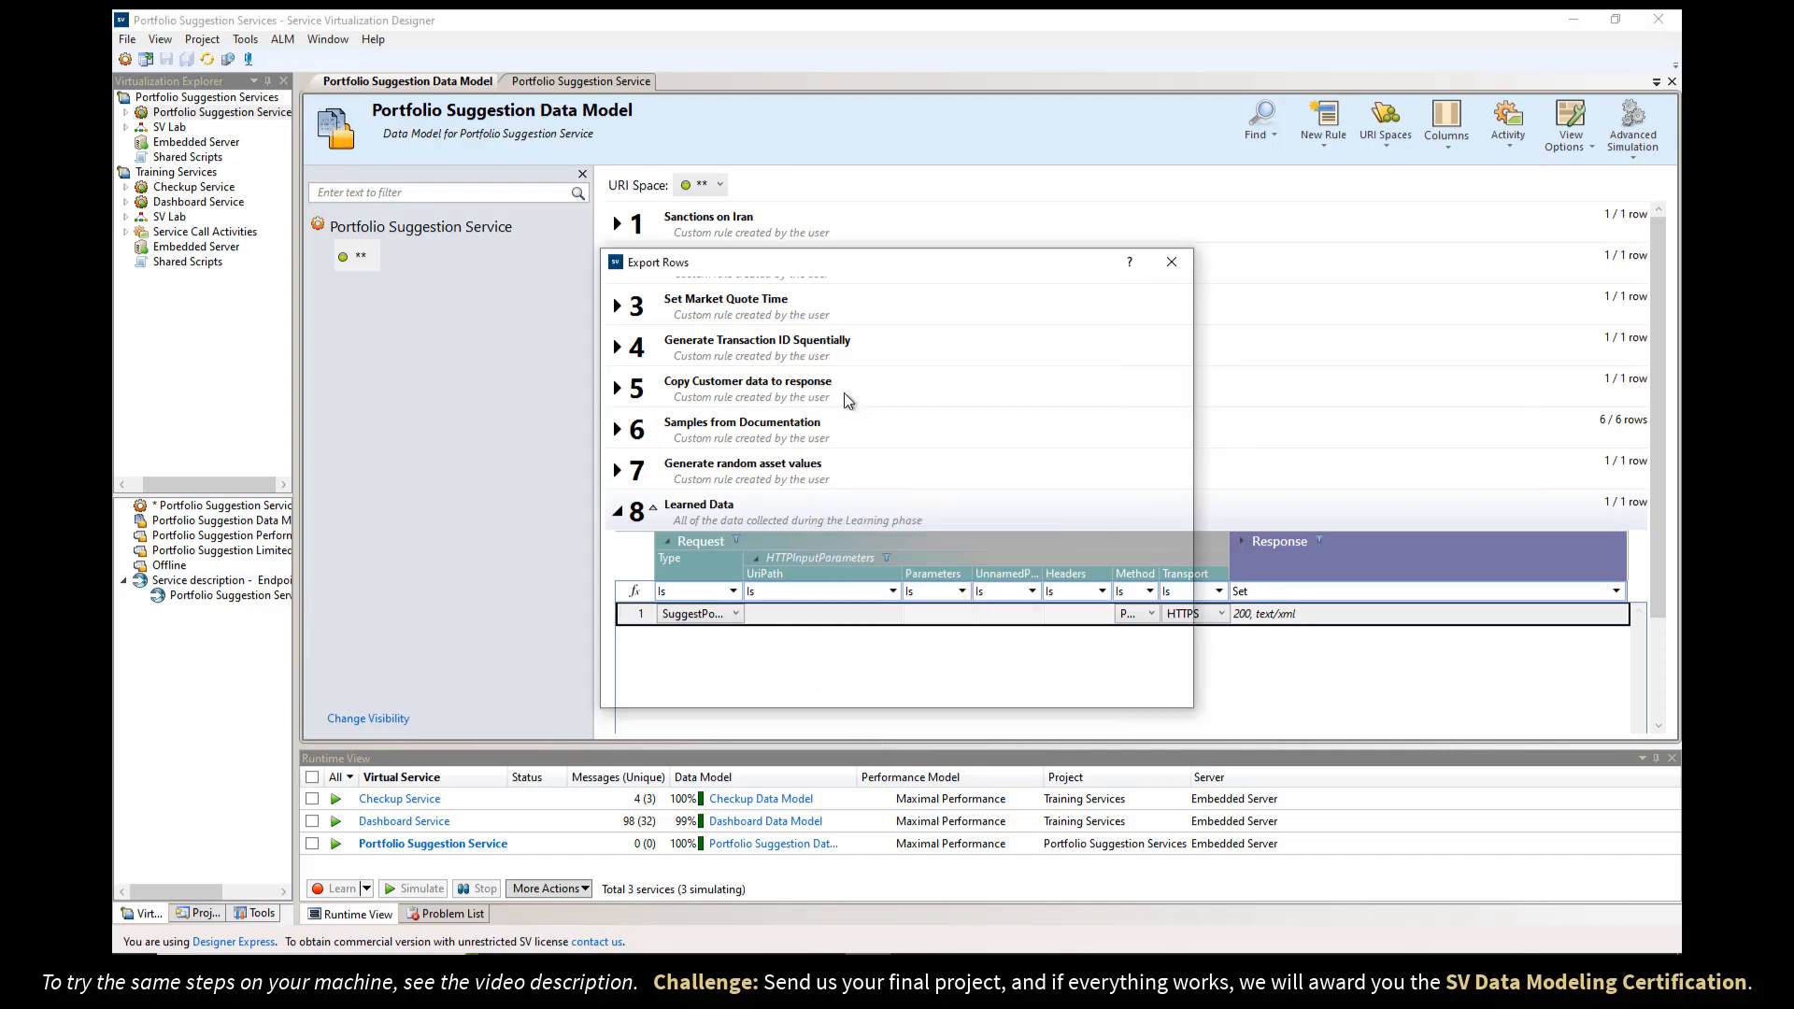
left_click(1127, 325)
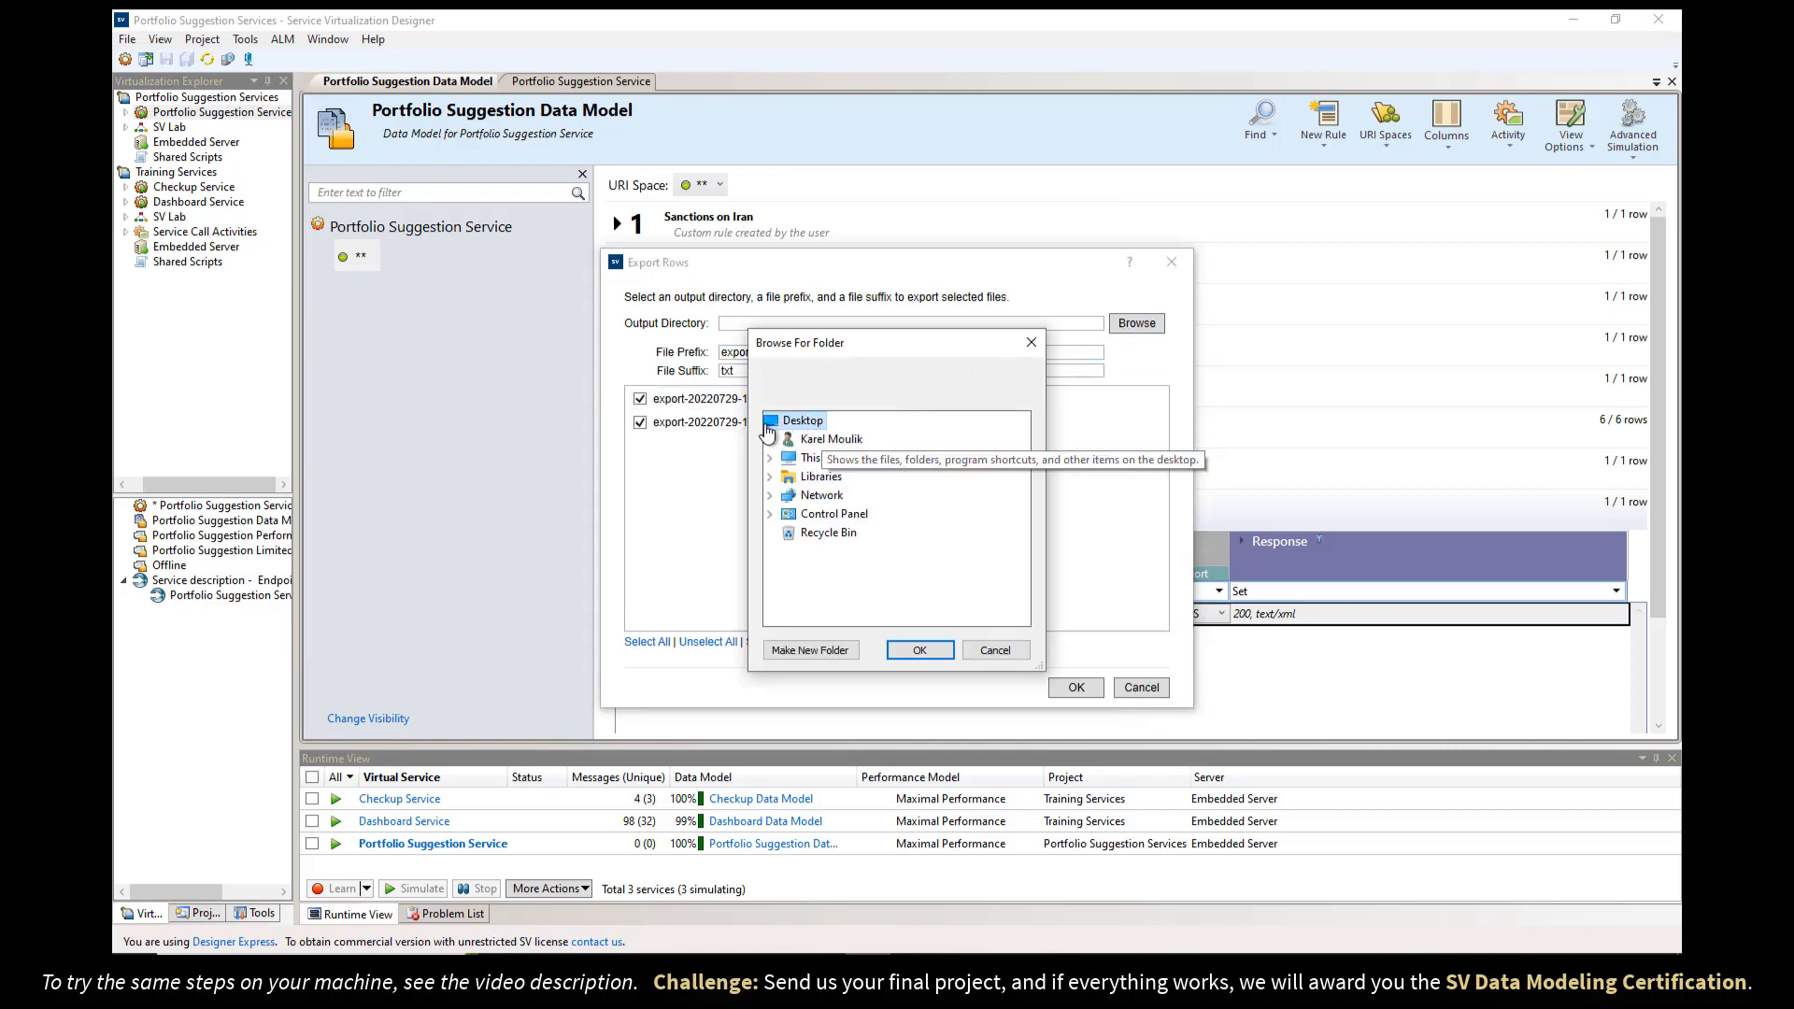
left_click(920, 652)
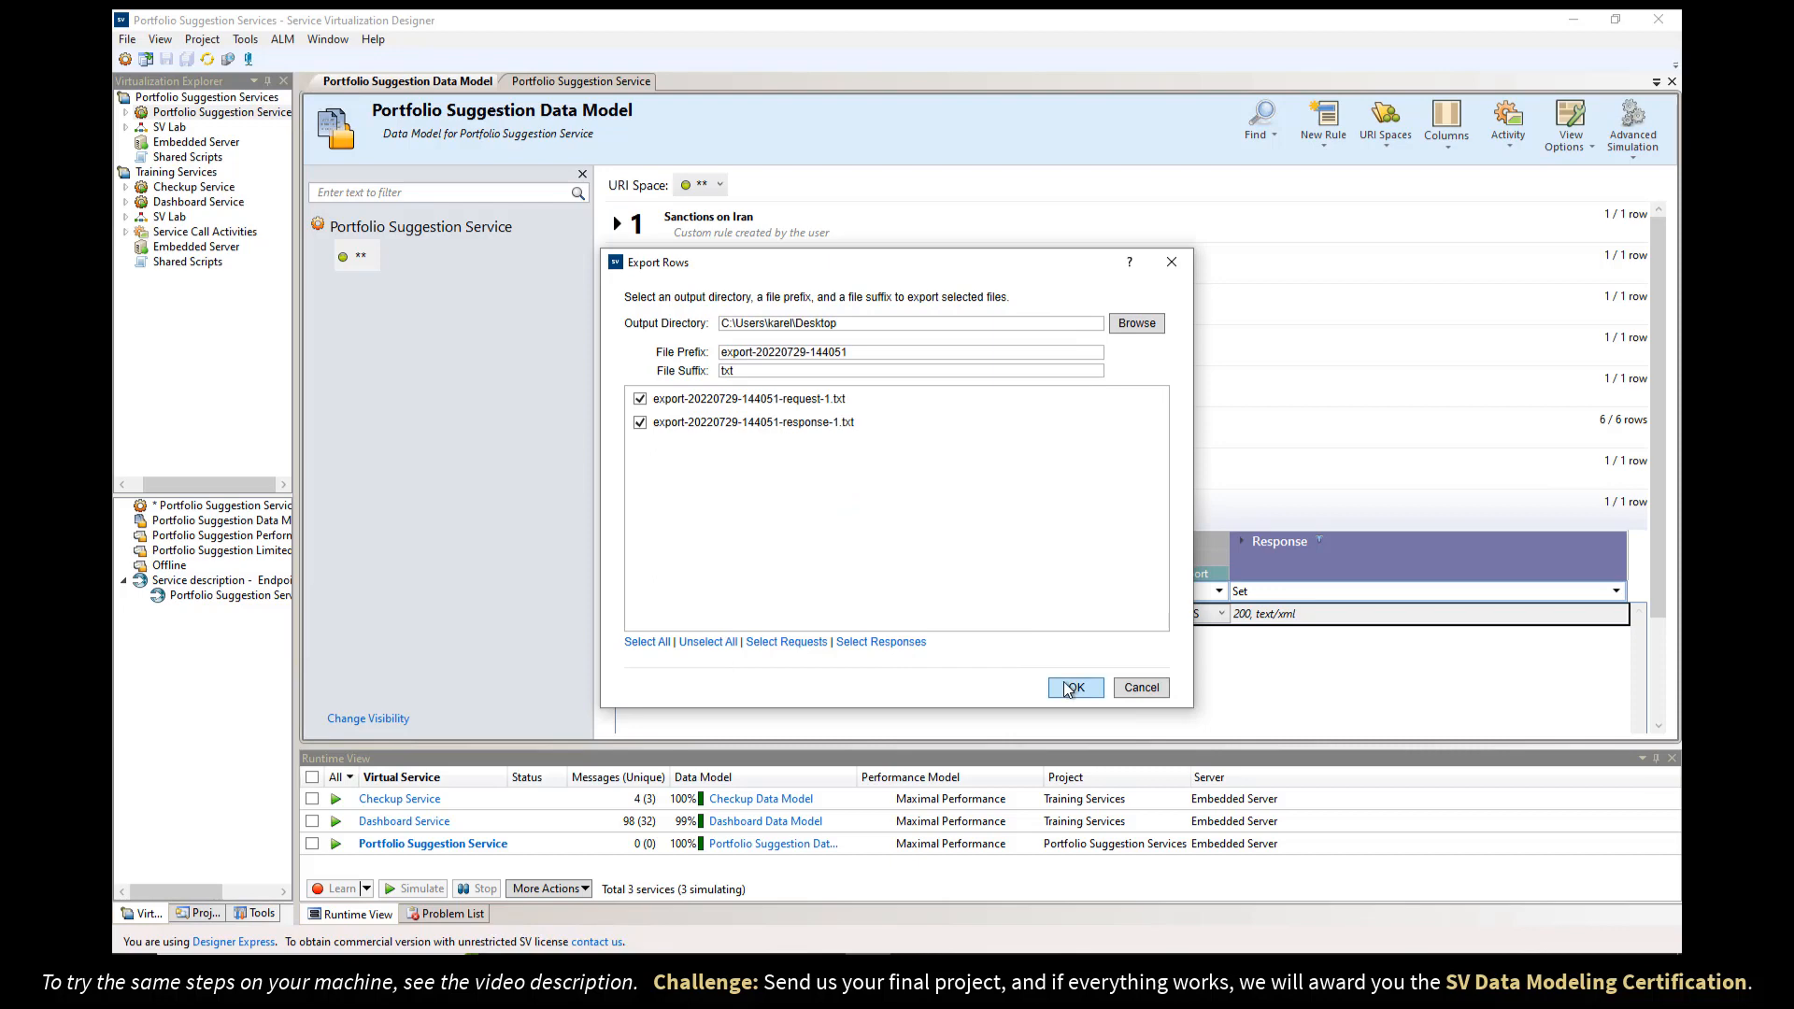
left_click(1070, 687)
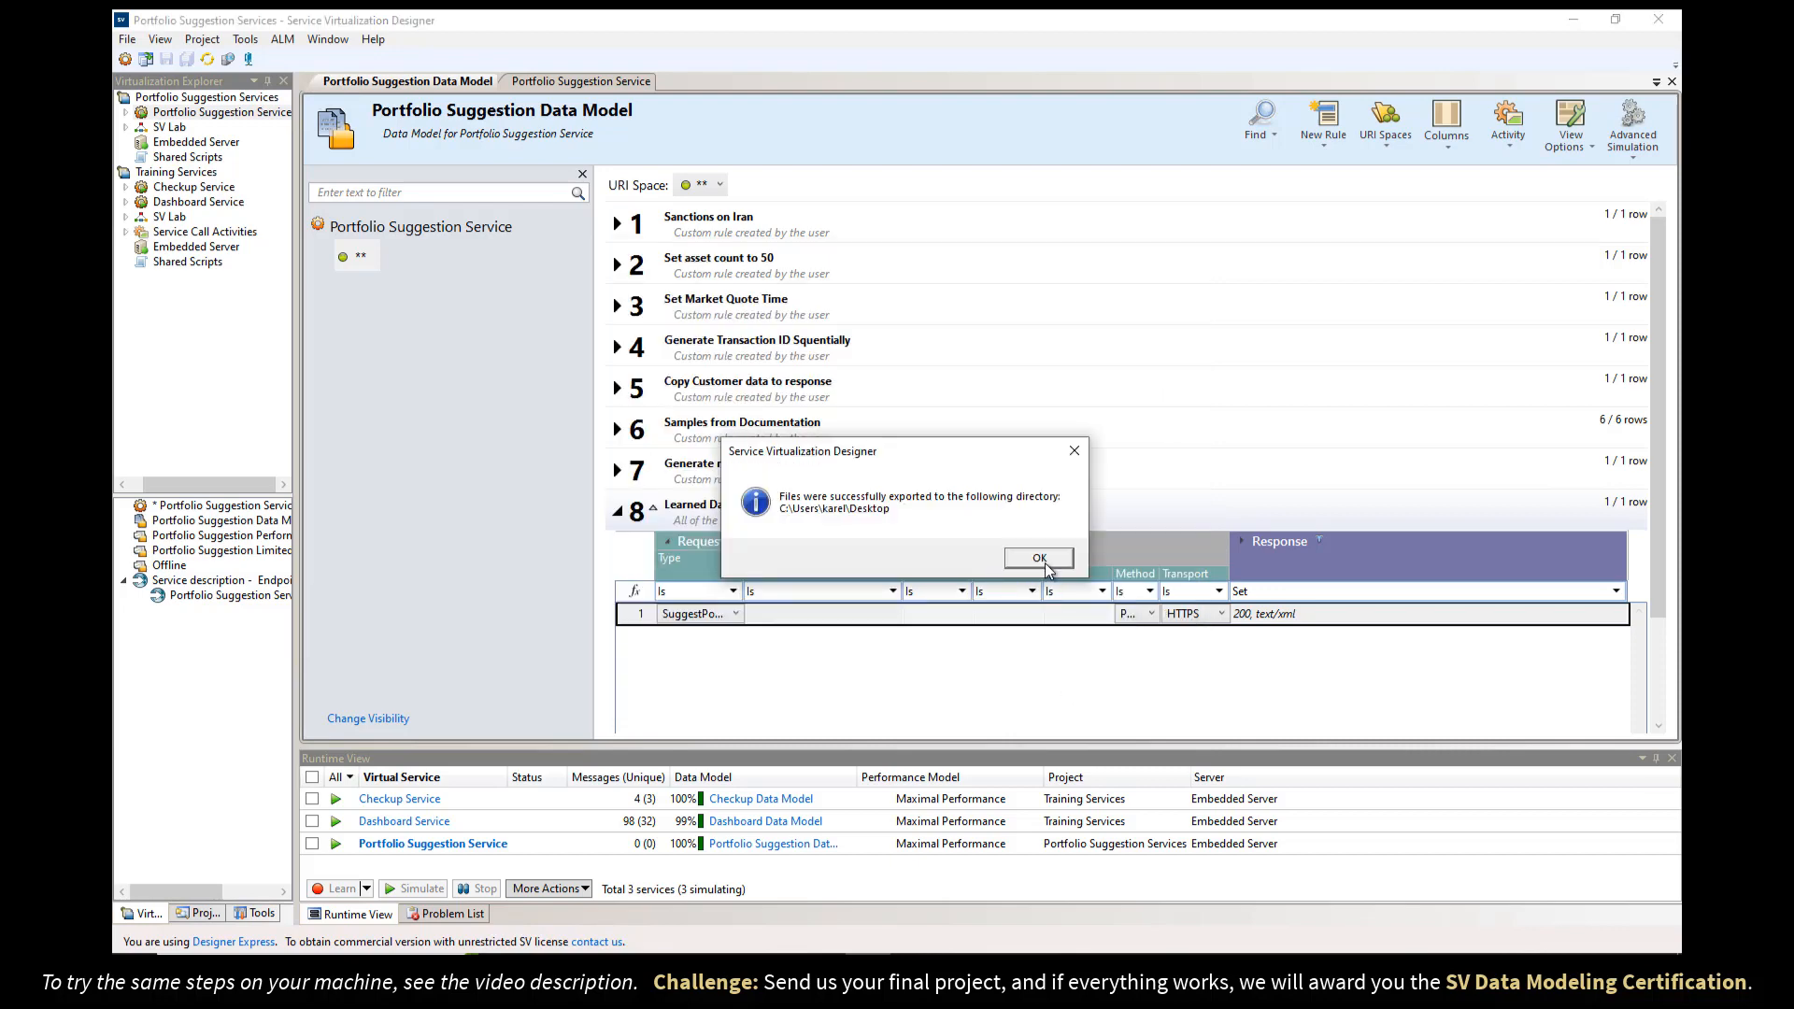
- Find the exported files on the Desktop in File Explorer and view the request headers and request body in Notepad
left_click(1049, 570)
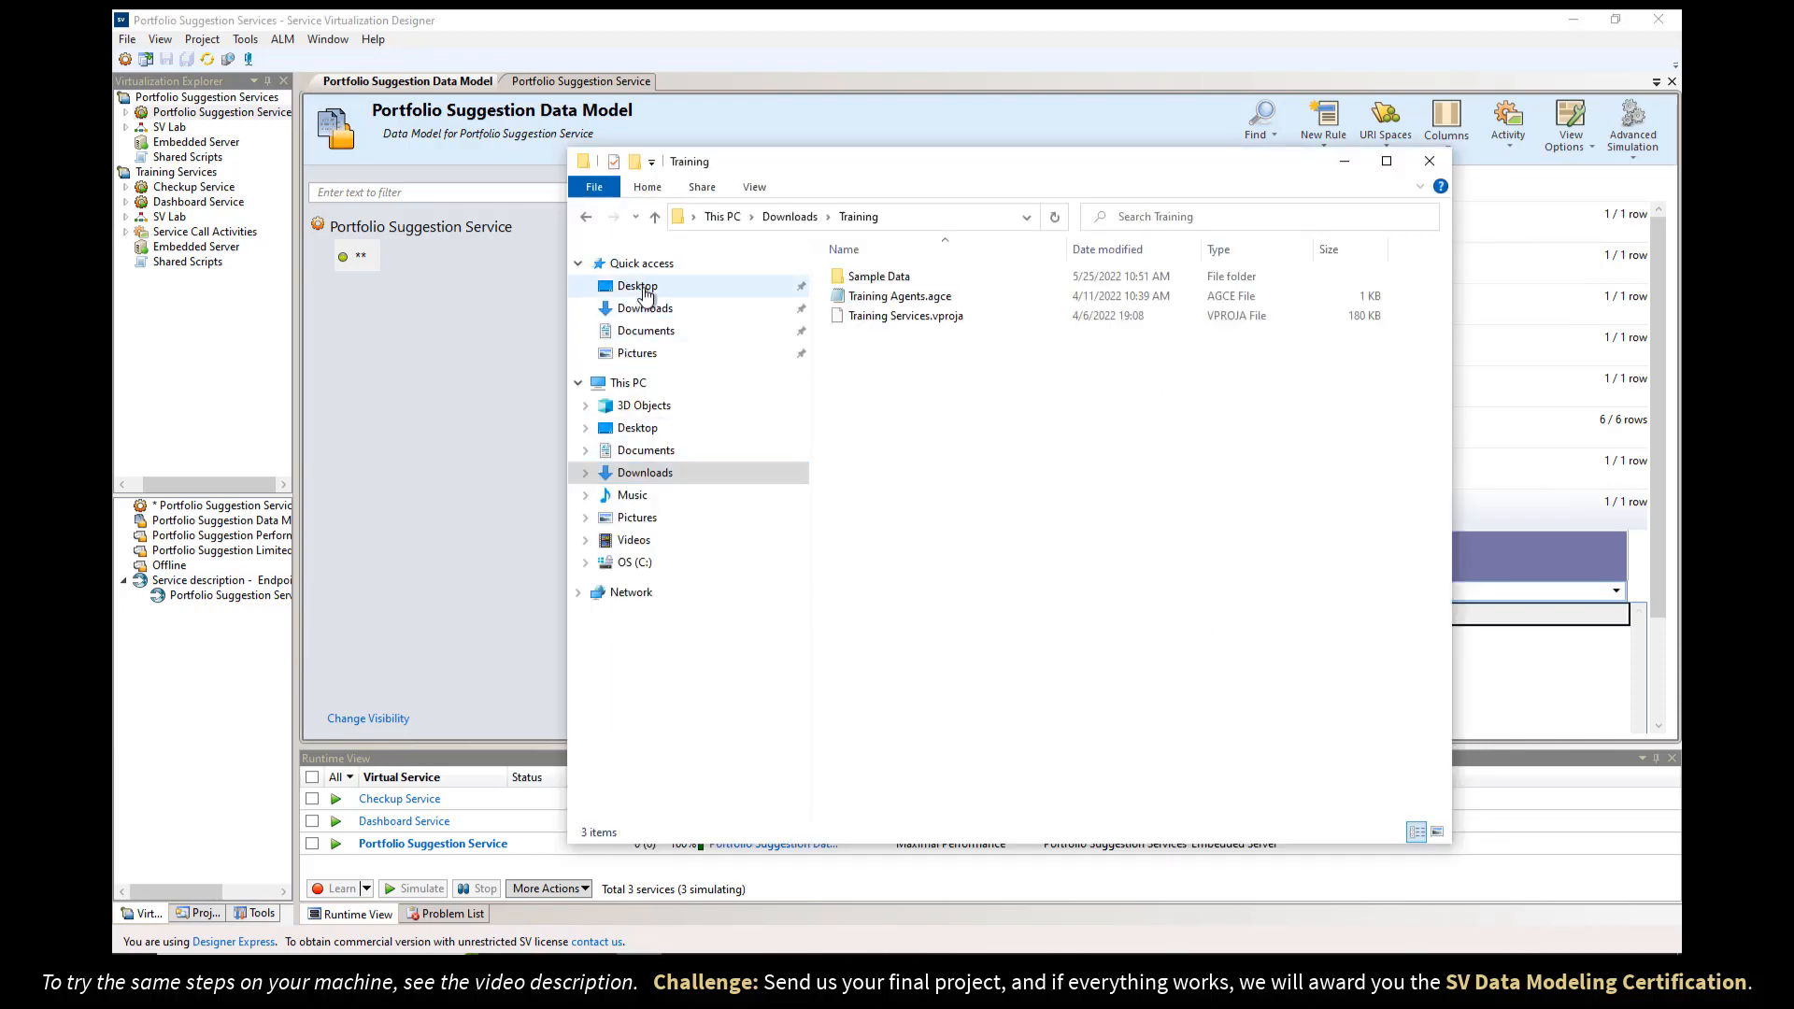
left_click(640, 288)
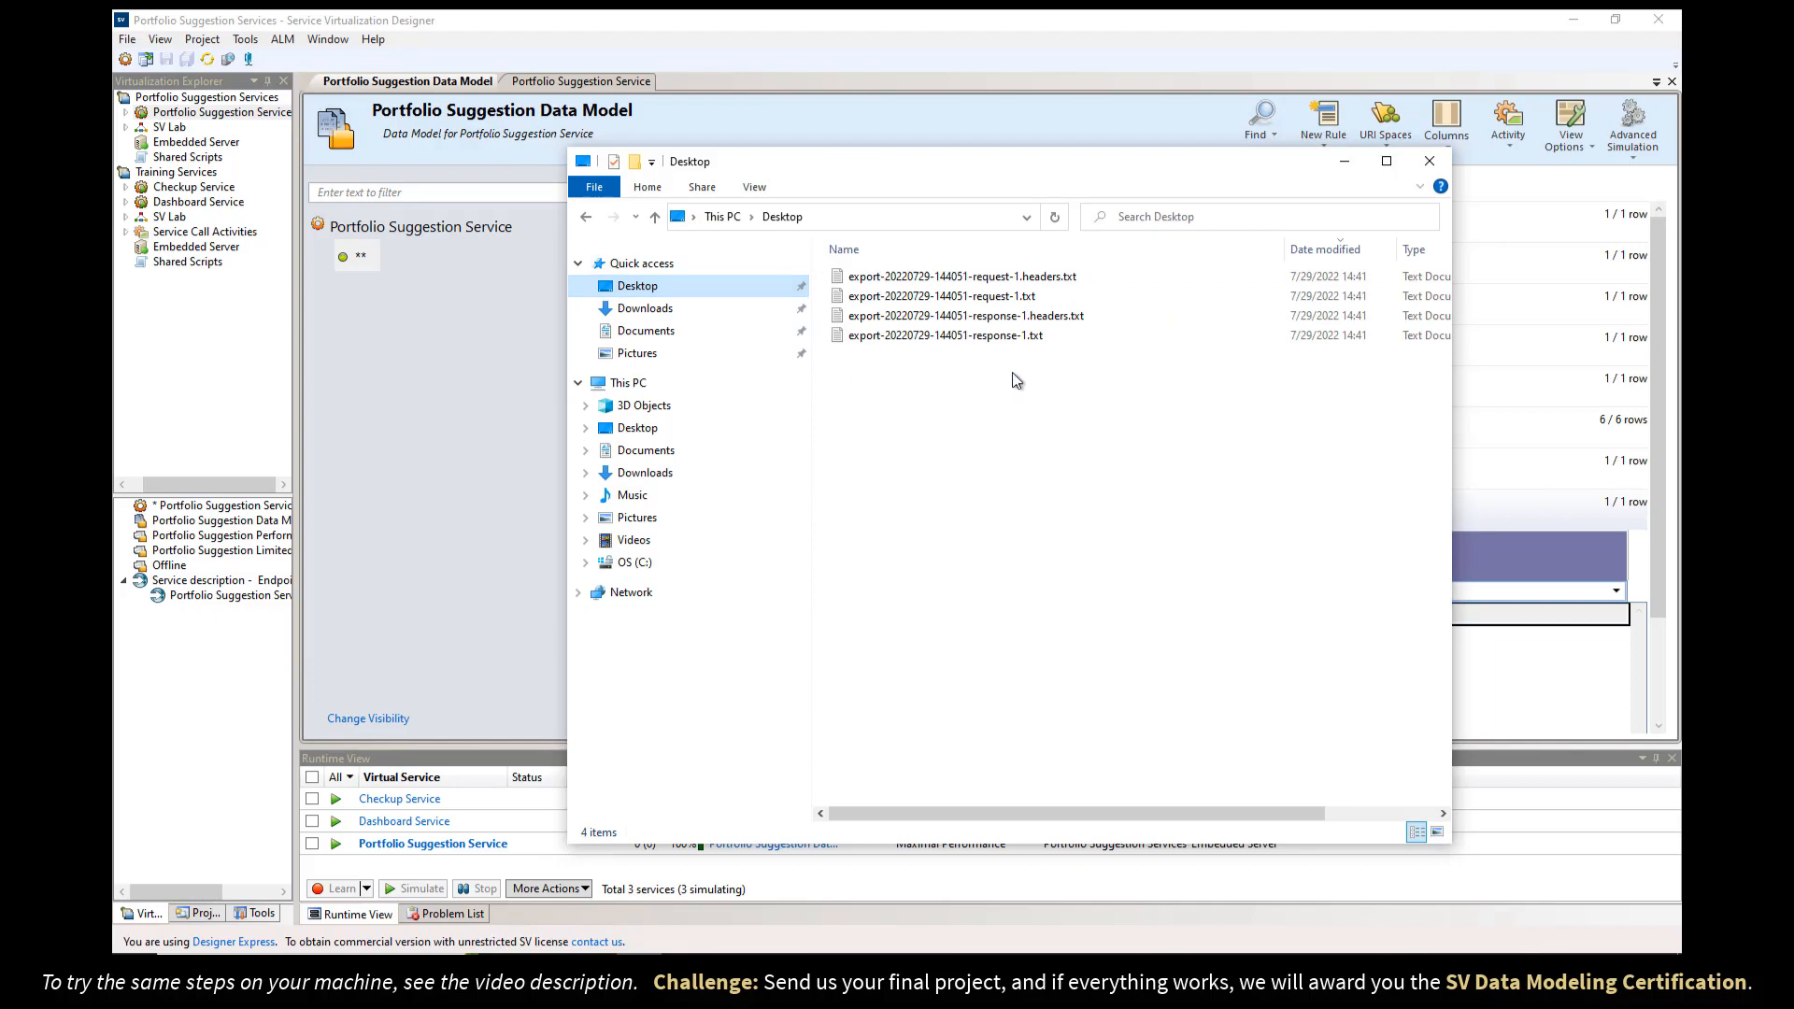
double_click(963, 279)
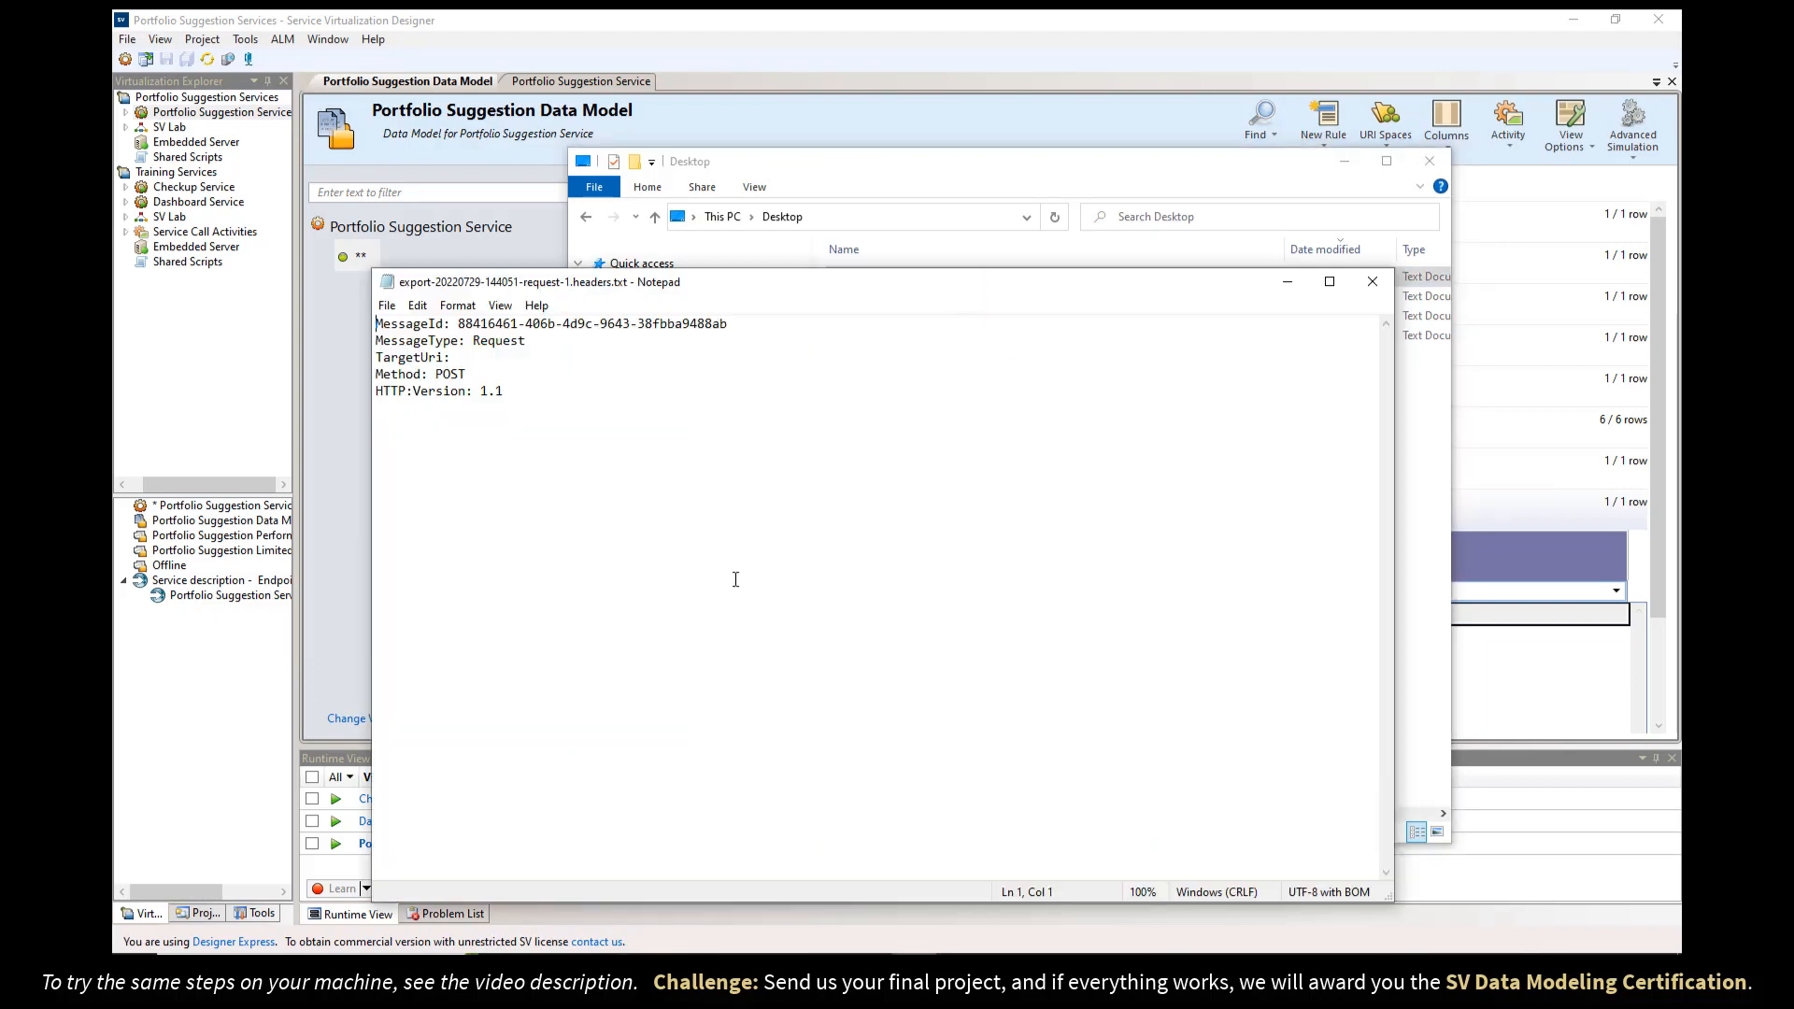
left_click(1373, 281)
double_click(934, 296)
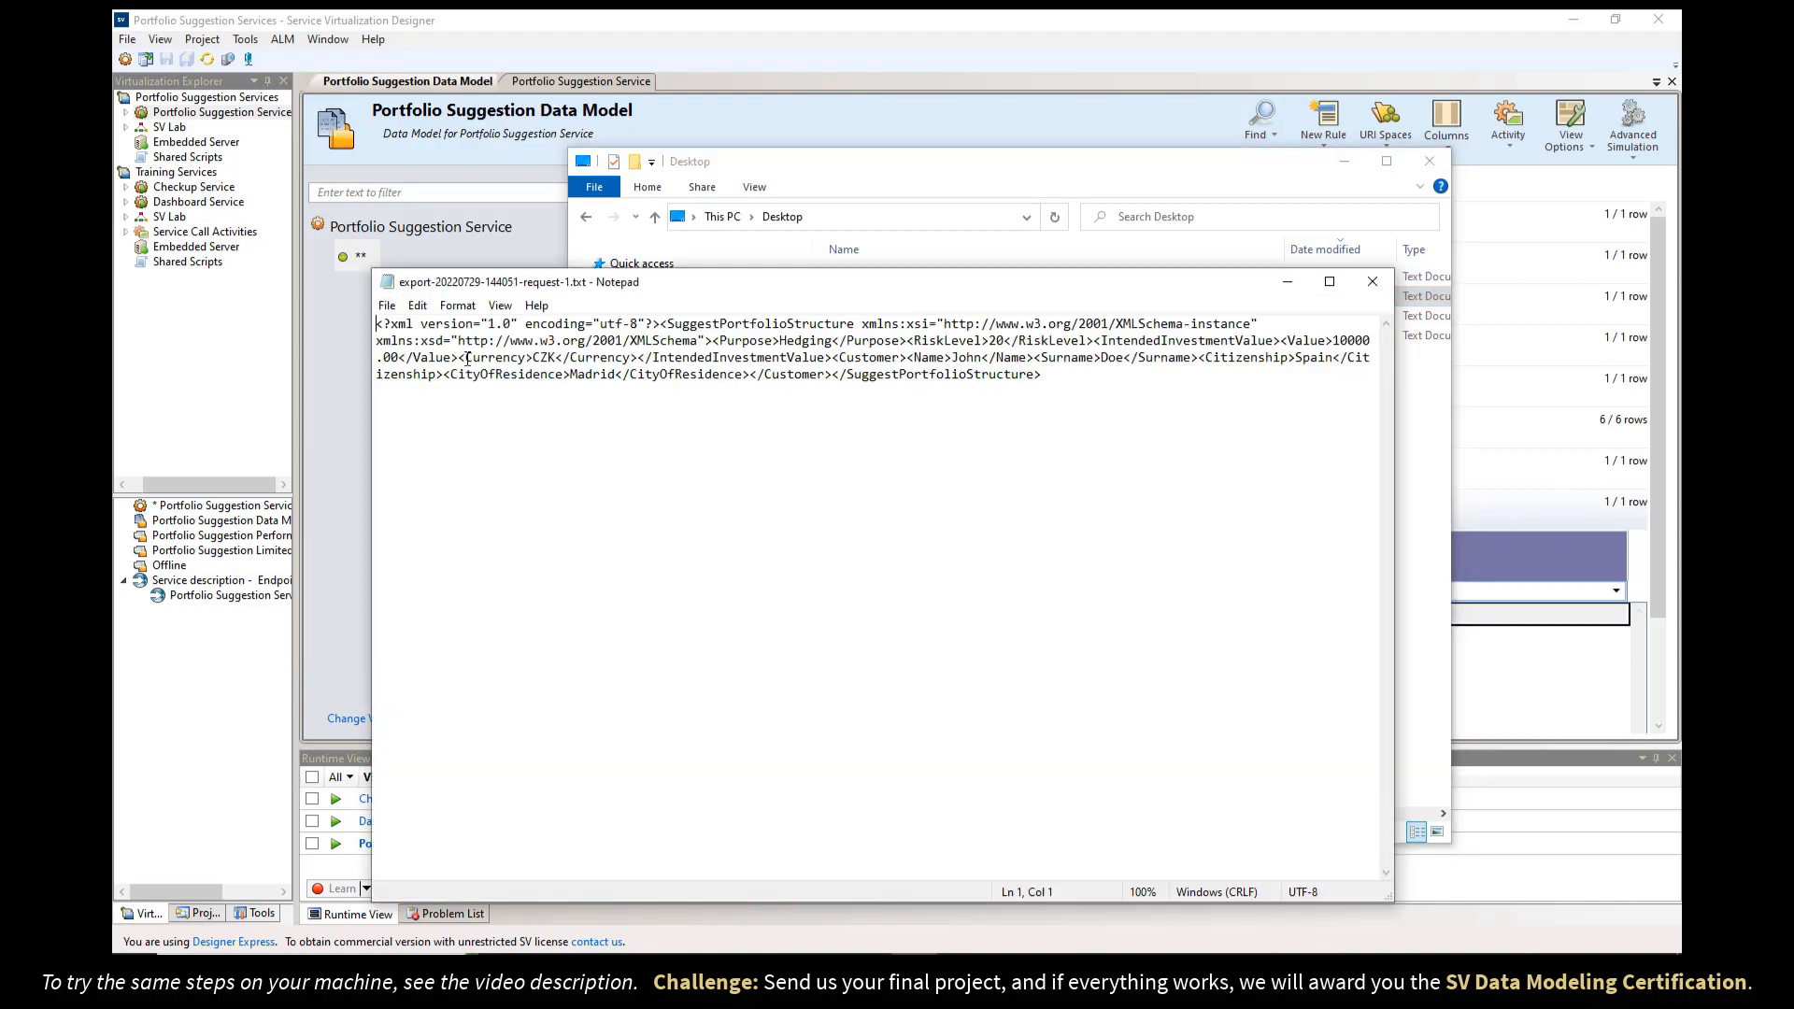
- Copy the exported request XML into the Request field of the browser's Portfolio Suggestions Service Dashboard and send it
left_click_drag(1129, 378, 339, 301)
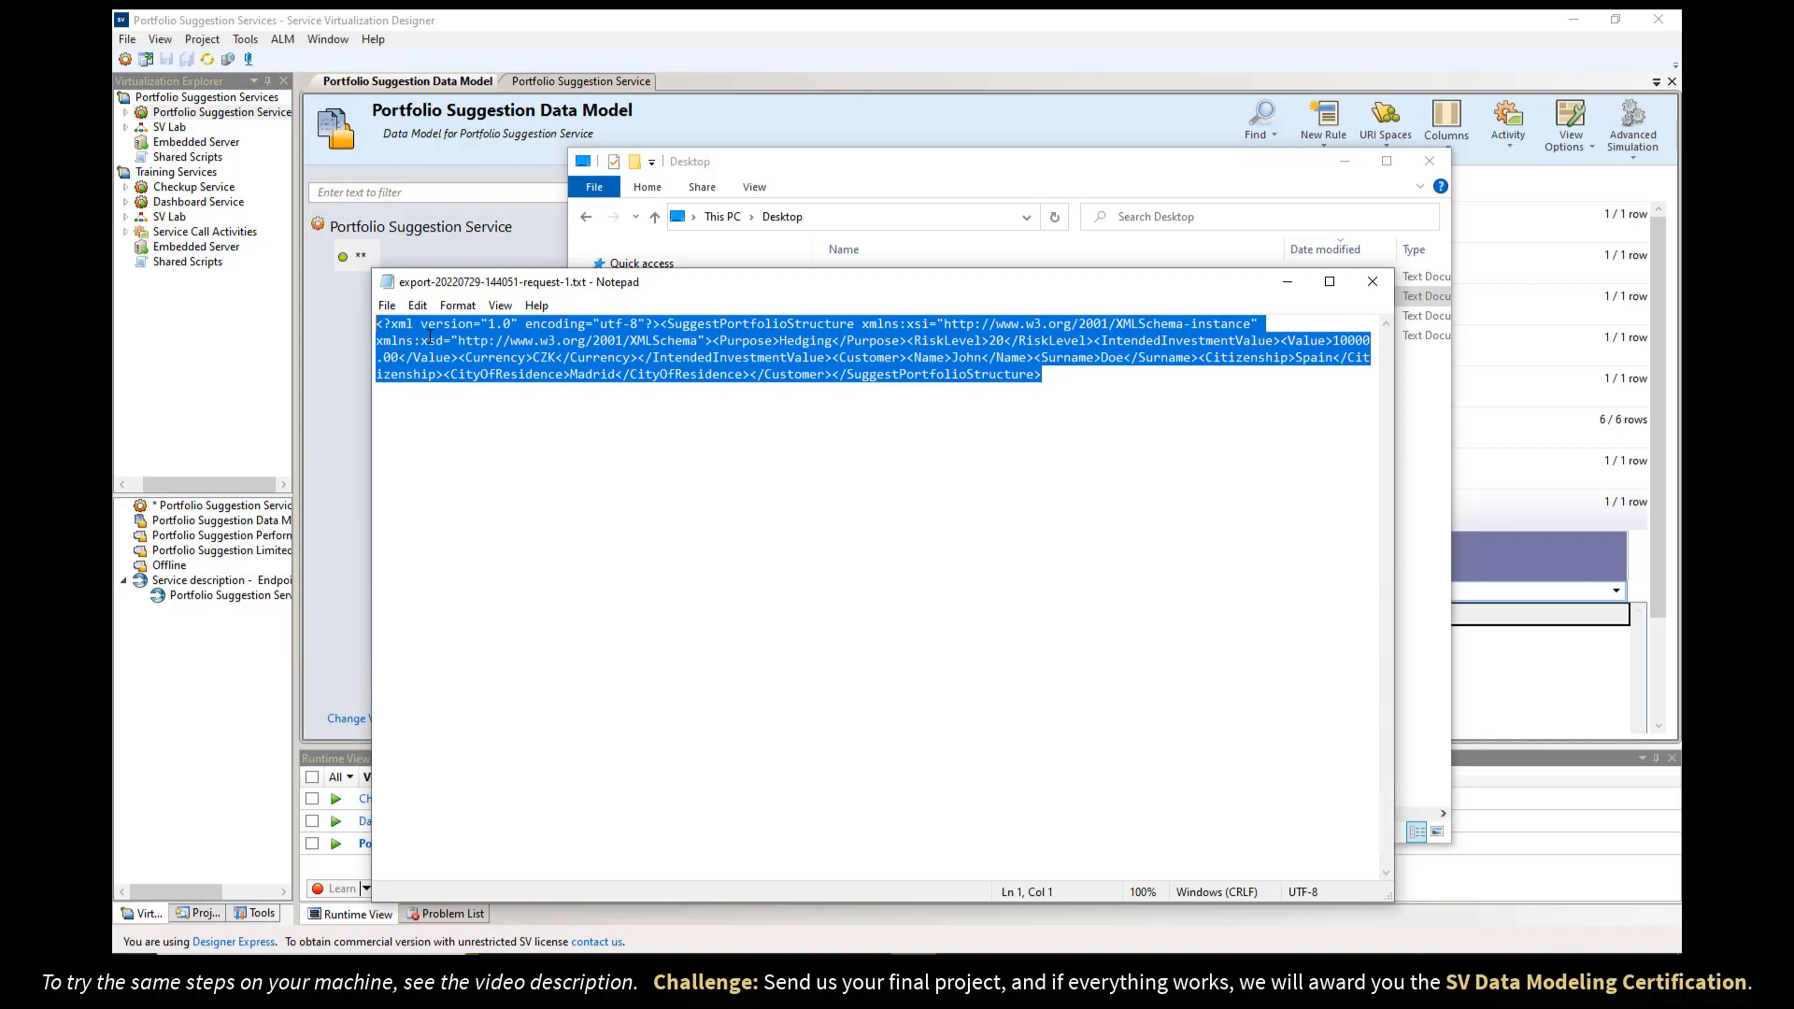
left_click(674, 939)
left_click_drag(615, 850, 322, 454)
type("<?xml version=\"1.0\" encoding=\"utf-8\"?> <SuggestPortfolioStructure xmlns:xsi=\"http://www.w3.org/2001/XMLSchema-instance\" xmlns:xsd=\"http://www.w3.org/2001/XMLSchema\"> <Purpose>Hedging</Purpose> <RiskLevel>20</RiskLevel> <IntendedInvestmentValue> <Value>10000.00</Value> <Currency>CZK</Currency> </IntendedInvestmentValue> <Customer> <Name>John</Name> <Surname>Doe</Surname> <Citizenship>Spain</Citizenship> <CityOfResidence>Madrid</CityOfResidence> </Customer> </SuggestPortfolioStructure>")
left_click(393, 917)
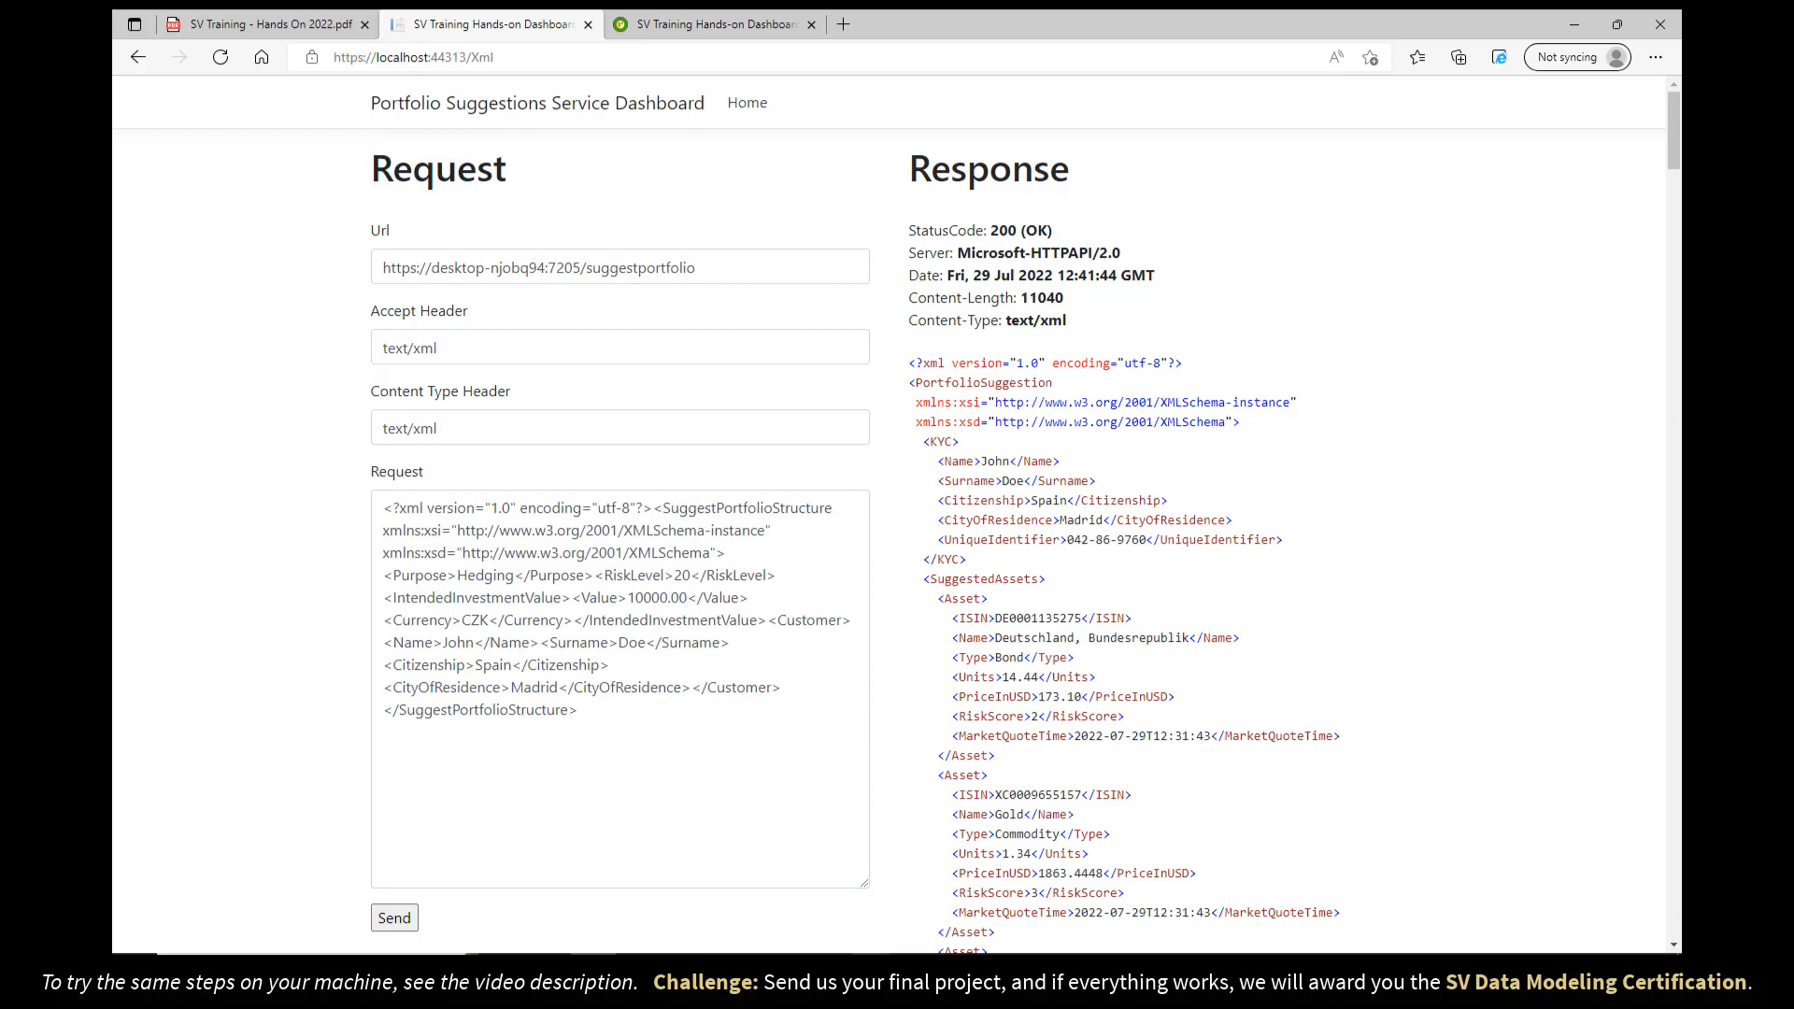
left_click(869, 970)
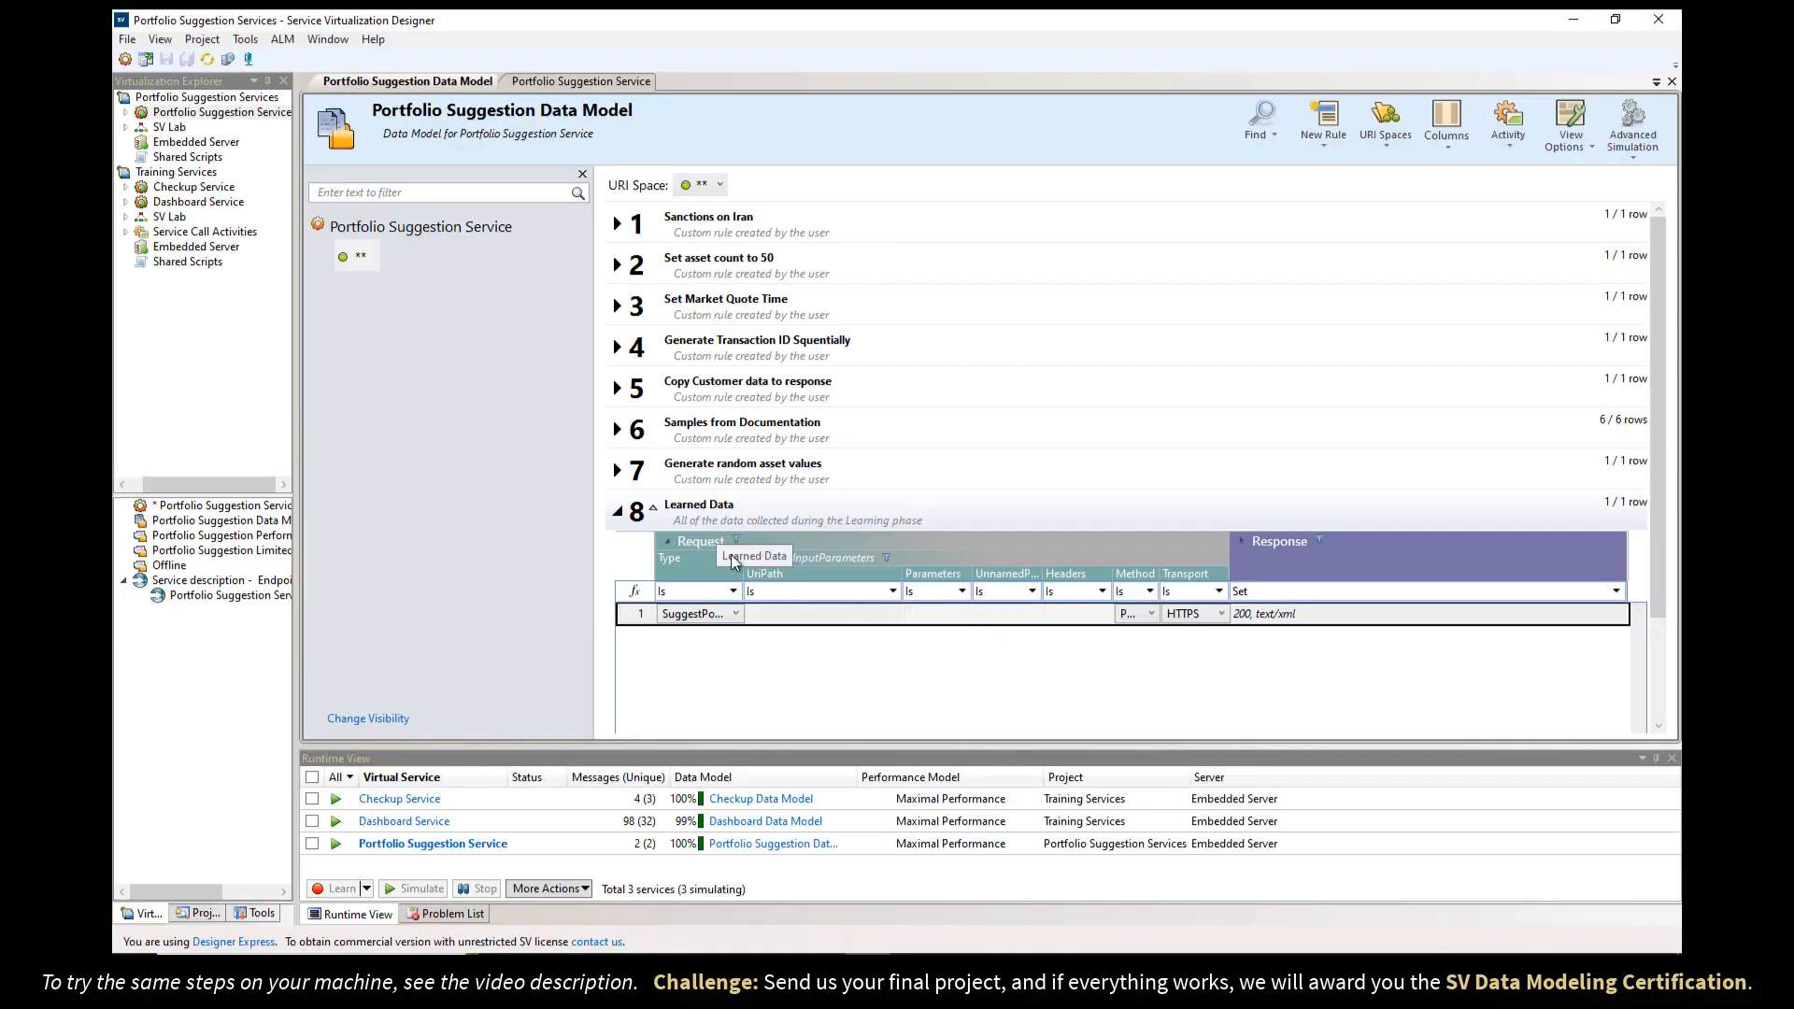
left_click(593, 970)
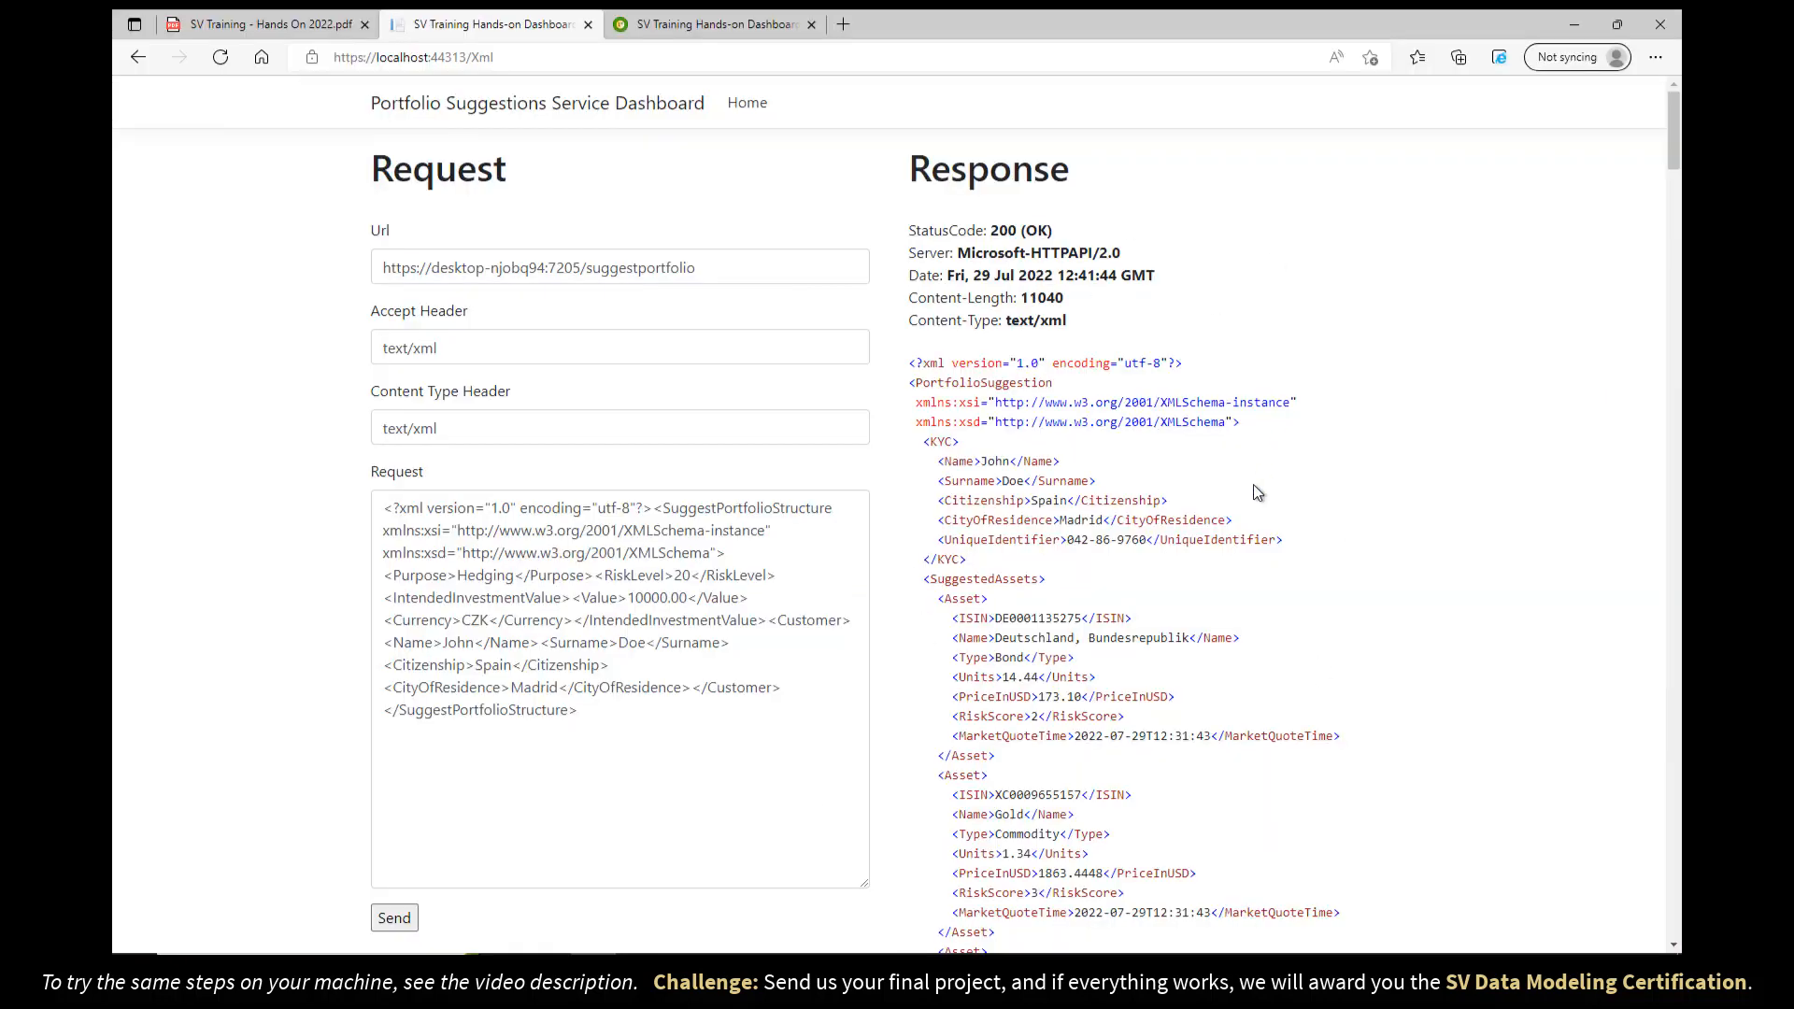
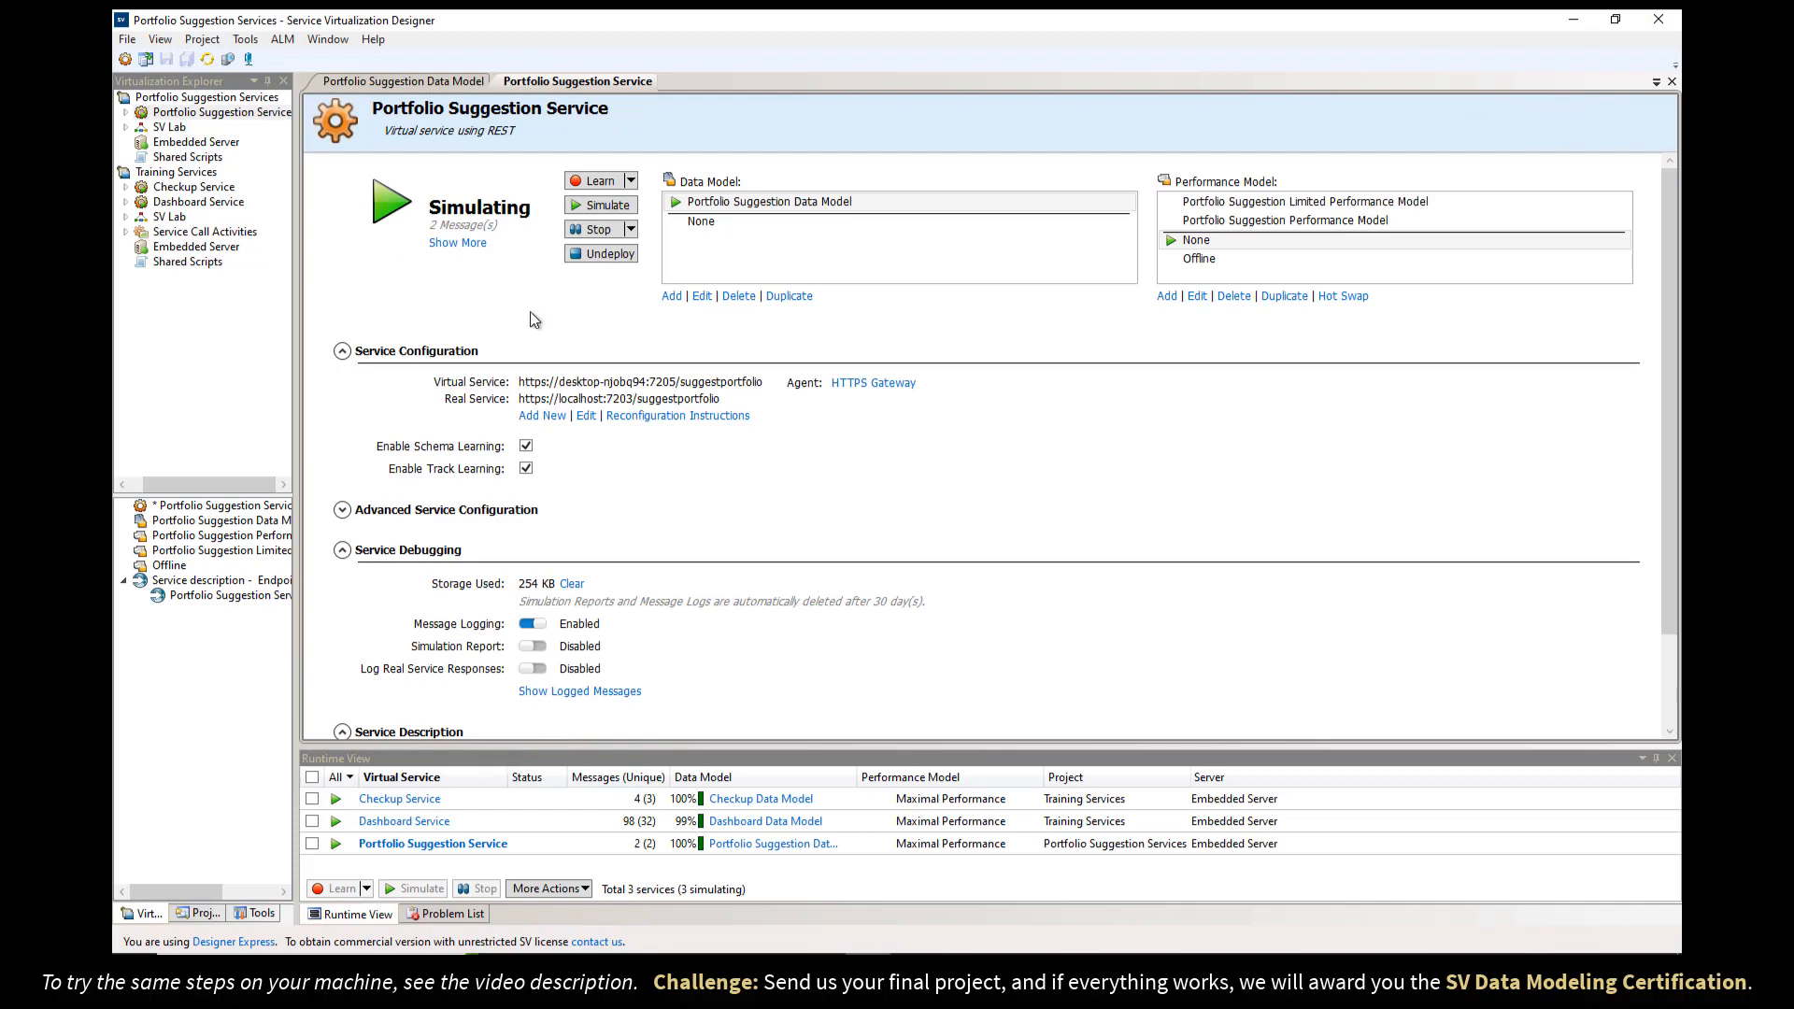
- Enable Simulation Report for Portfolio Suggestion Service in Service Virtualization Designer and select the 10:08:28 AM logged message's whole request body
left_click(535, 648)
left_click(541, 692)
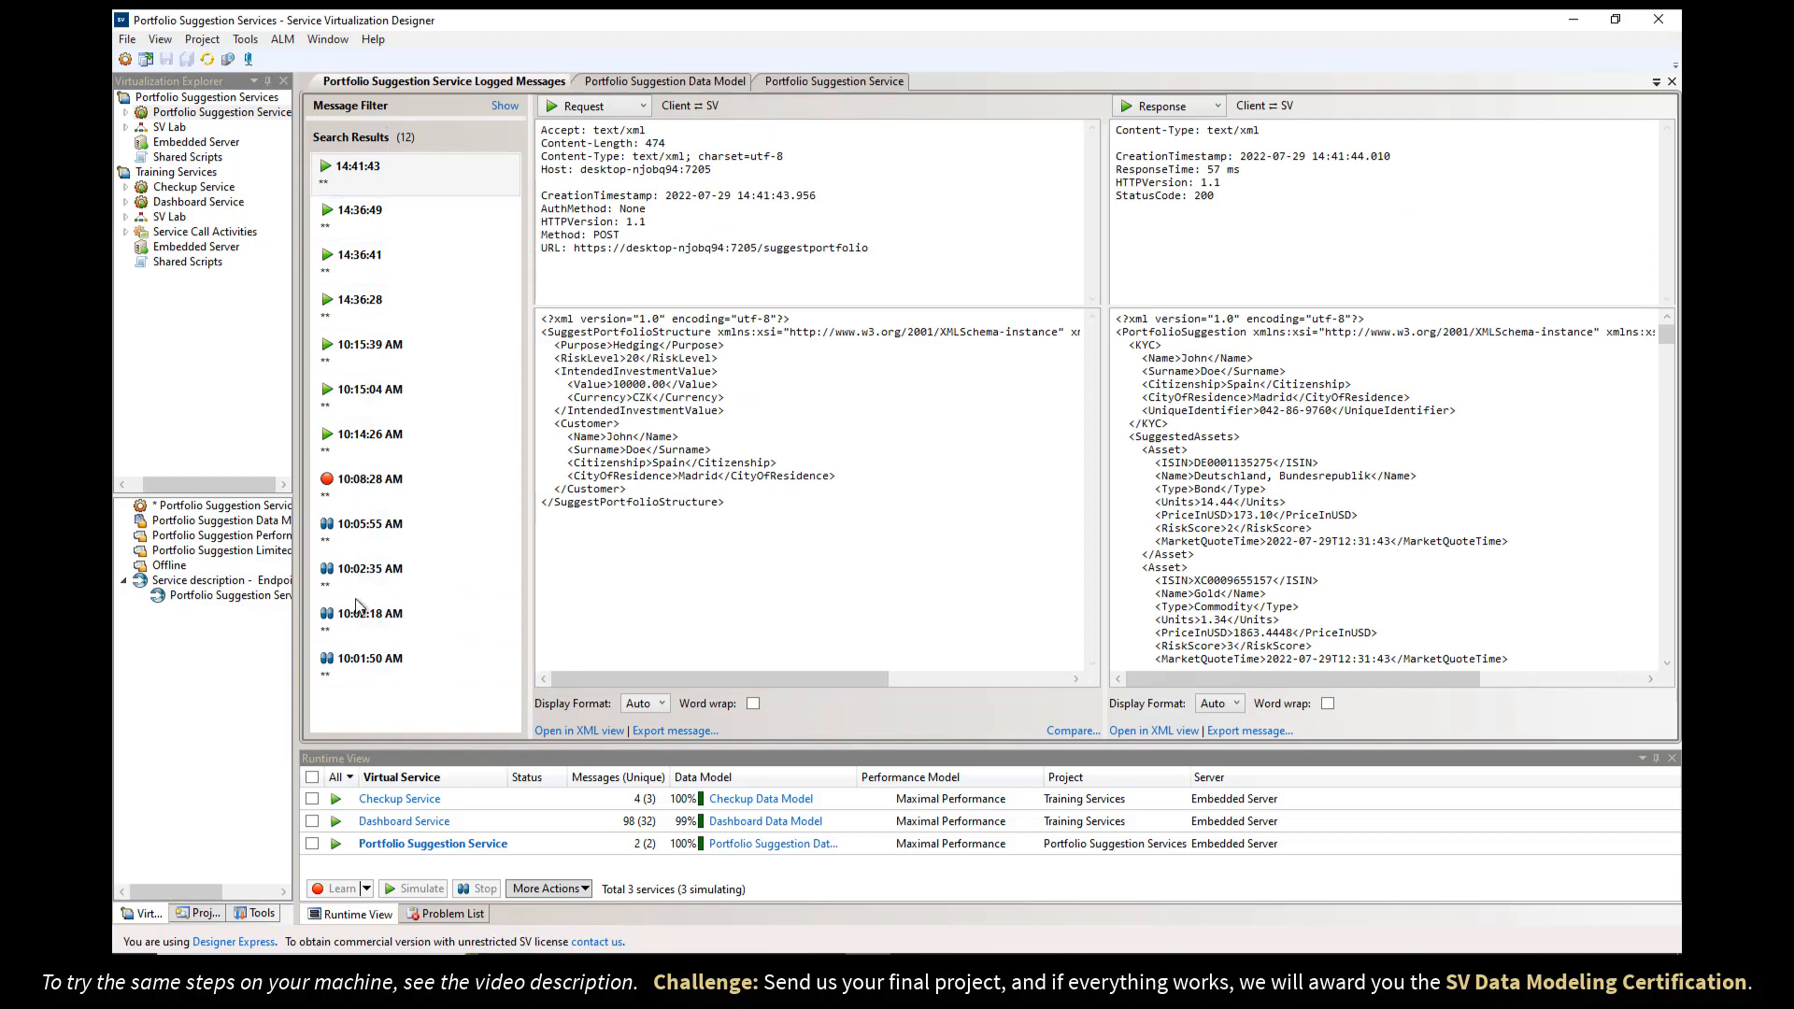
left_click(353, 495)
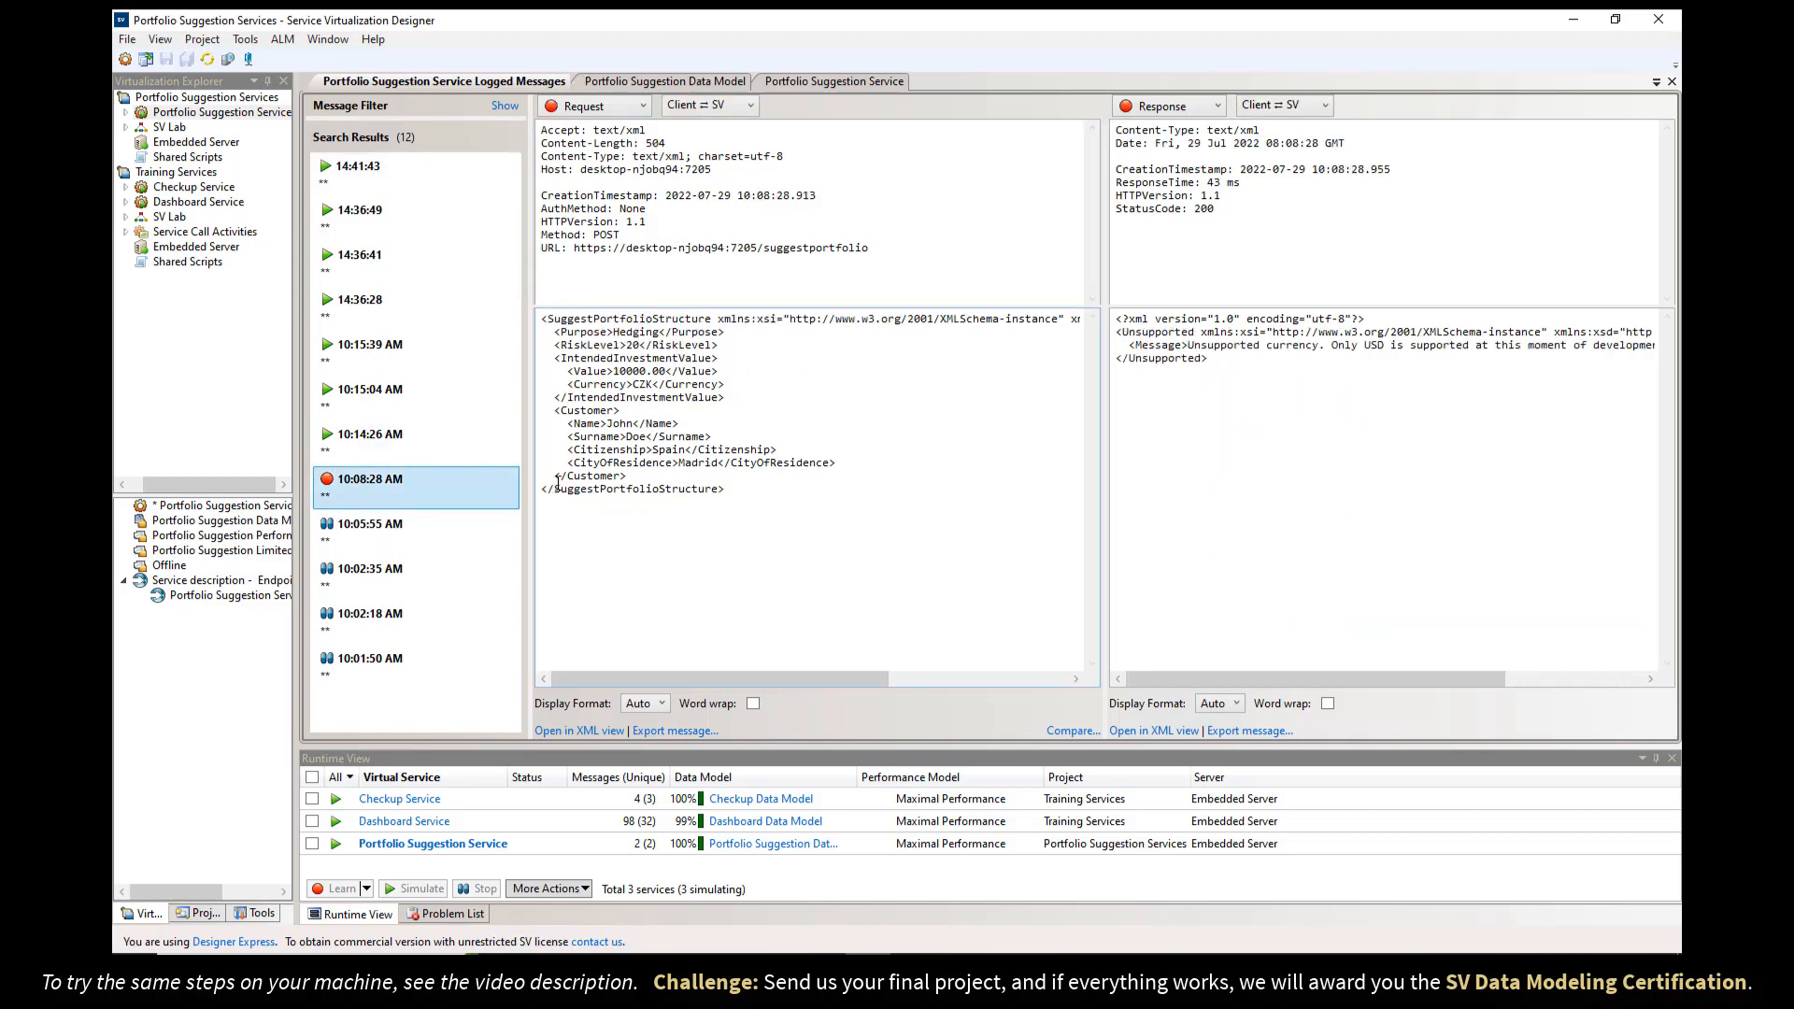
left_click(731, 484)
key("ctrl+a")
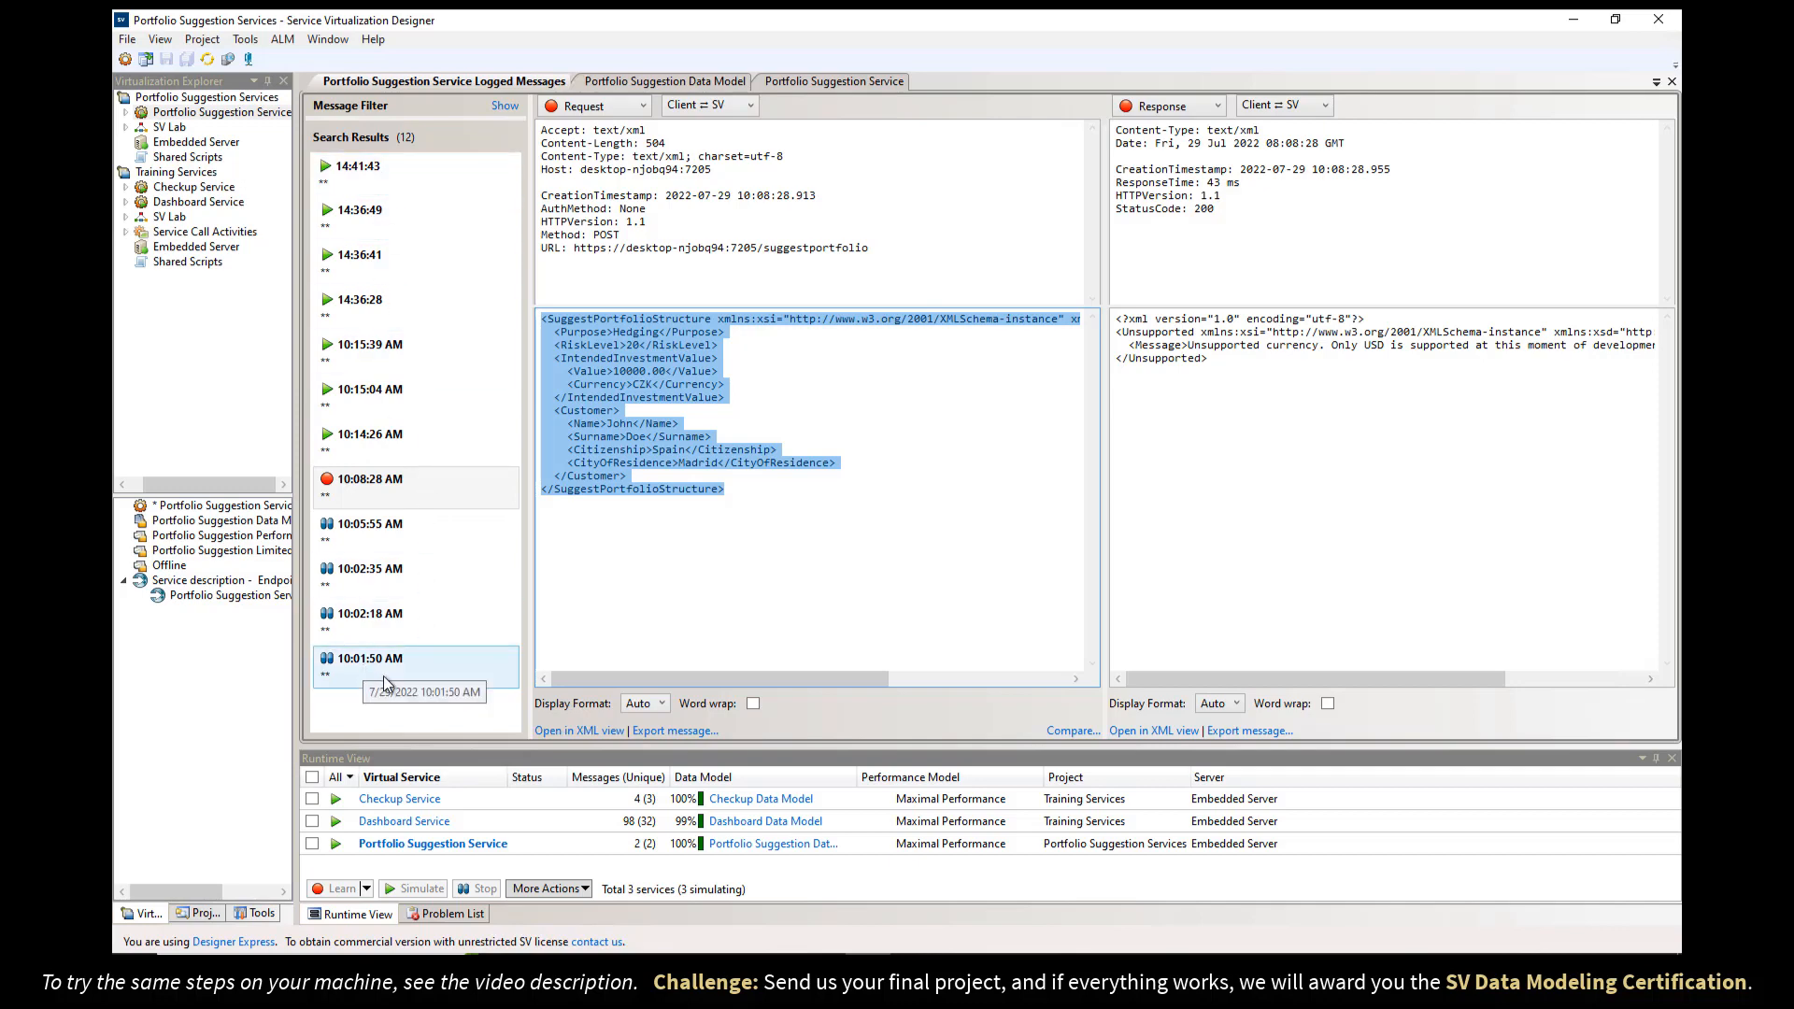
- Resend the request from the browser dashboard and open the simulation report of the newest logged message
left_click(590, 968)
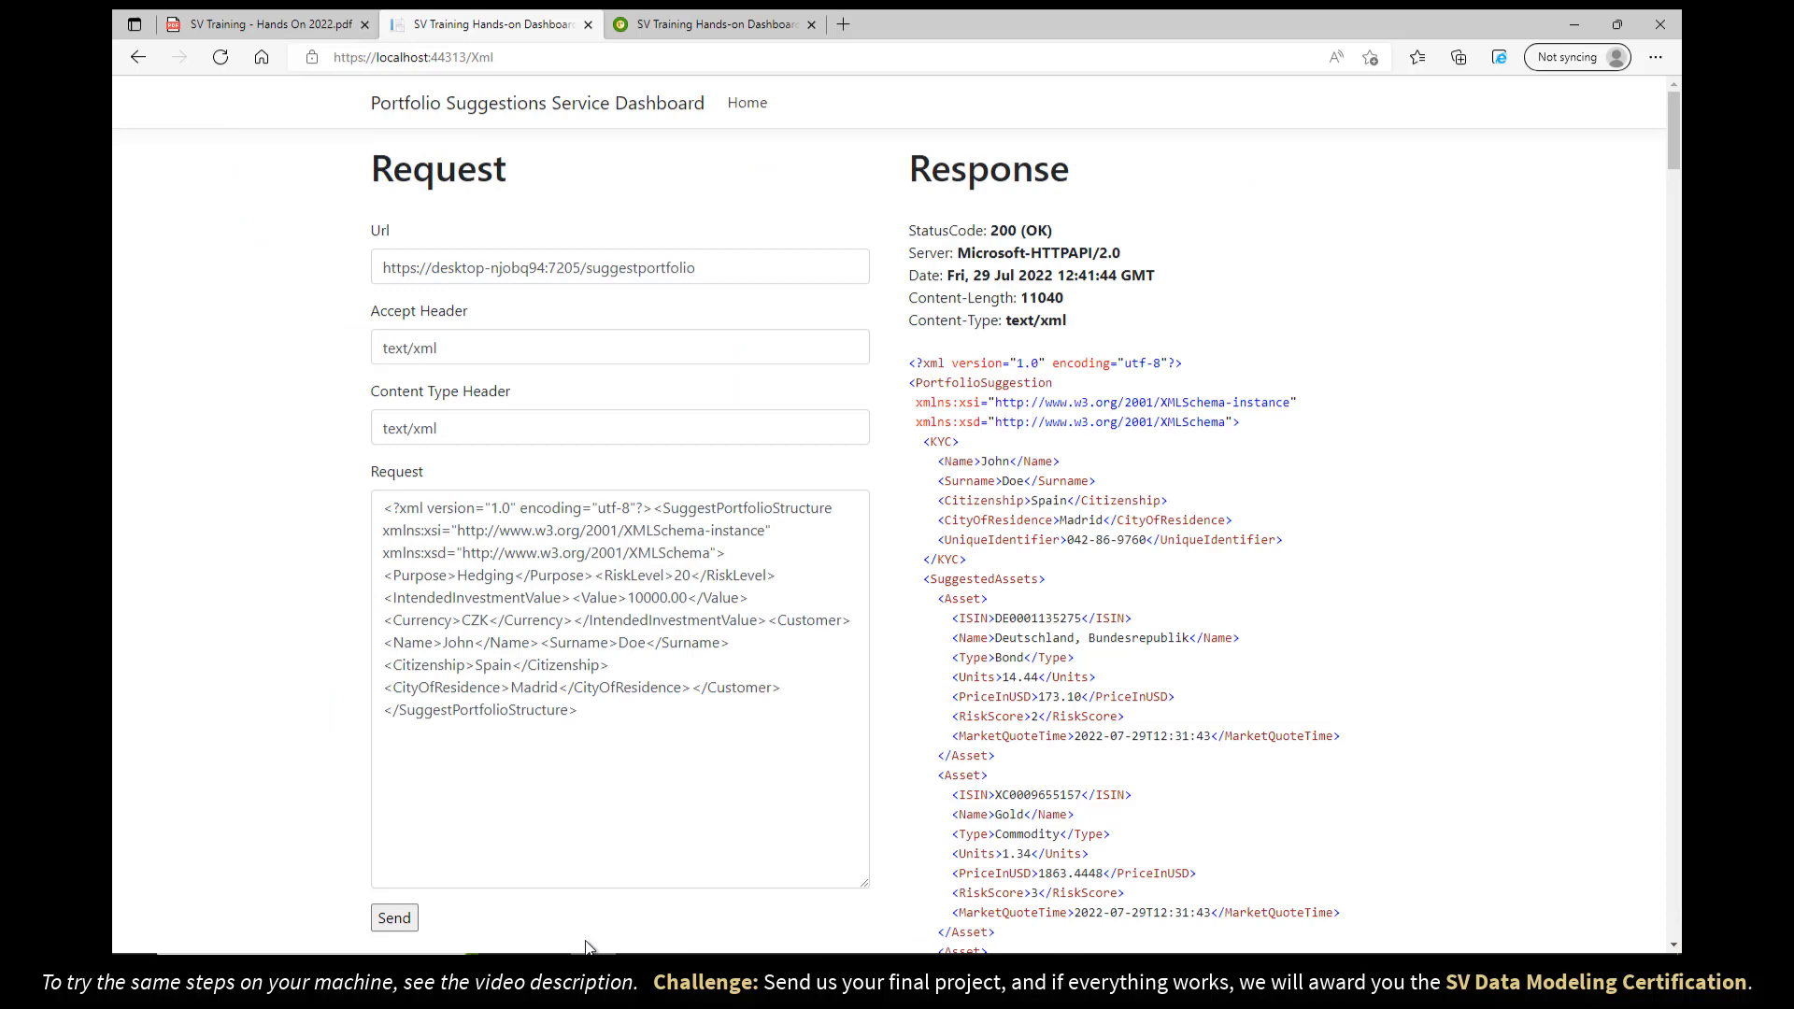
left_click(393, 928)
left_click(868, 969)
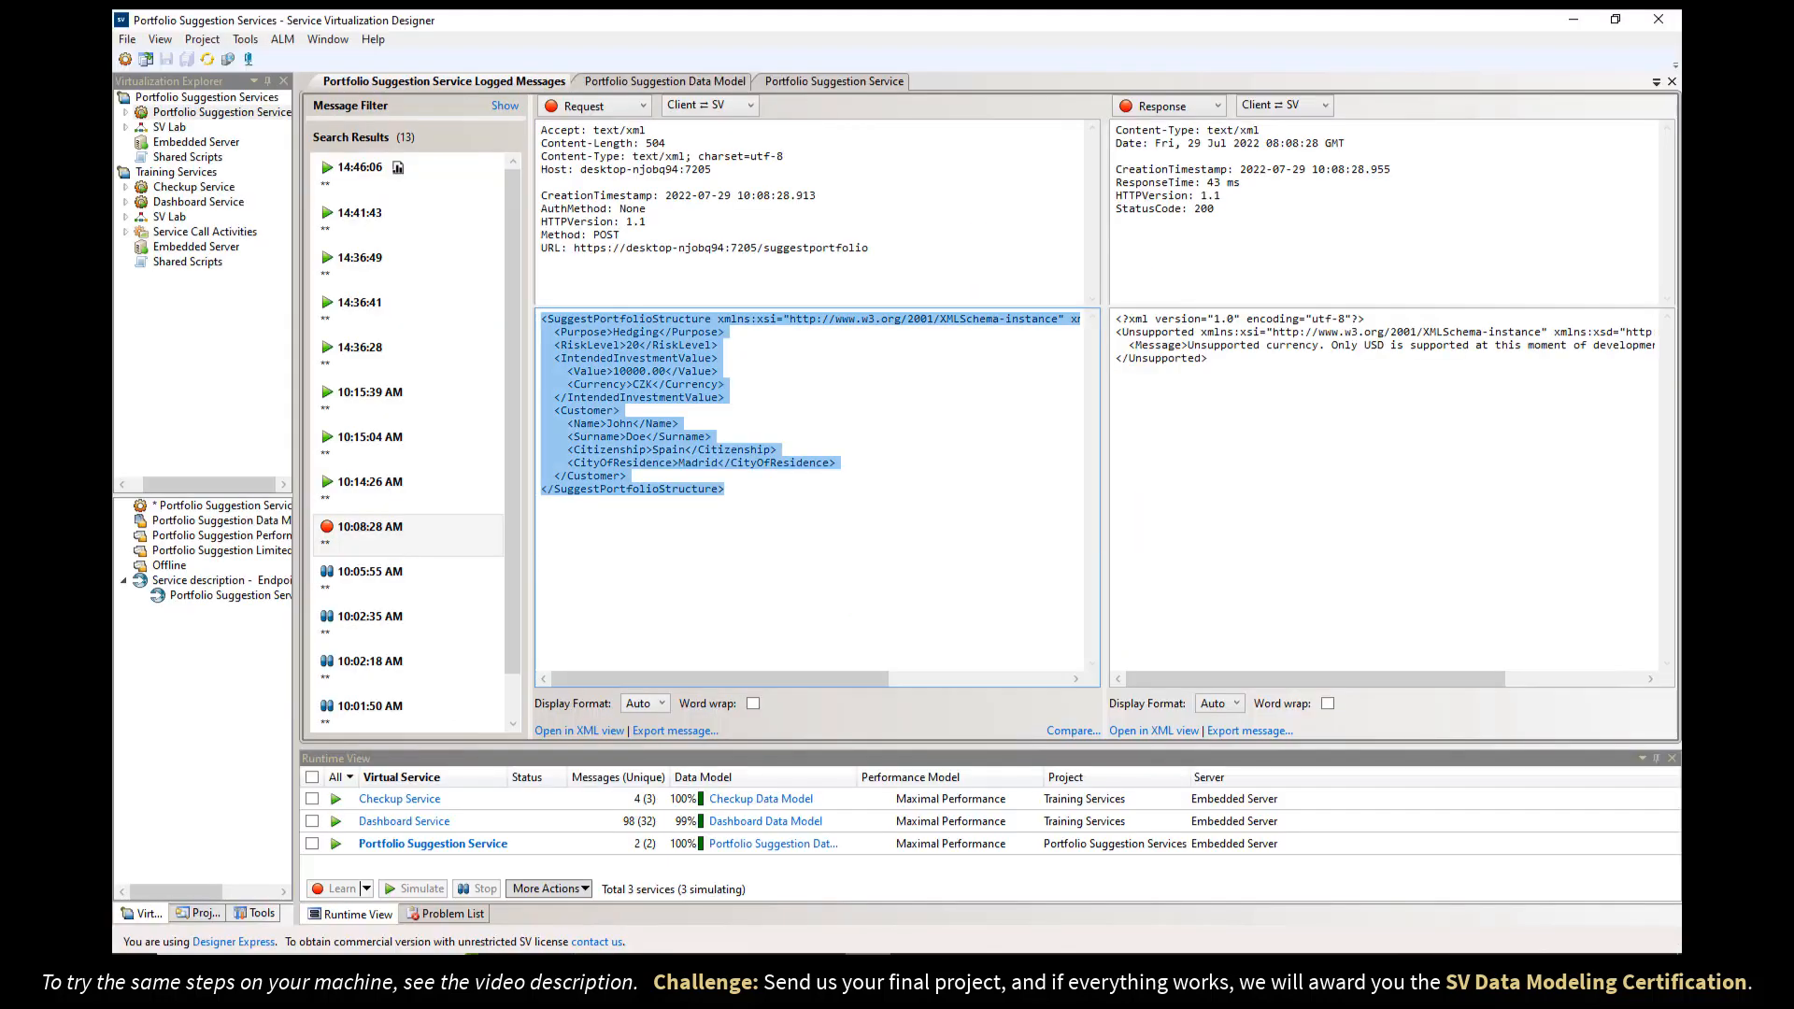
left_click(402, 176)
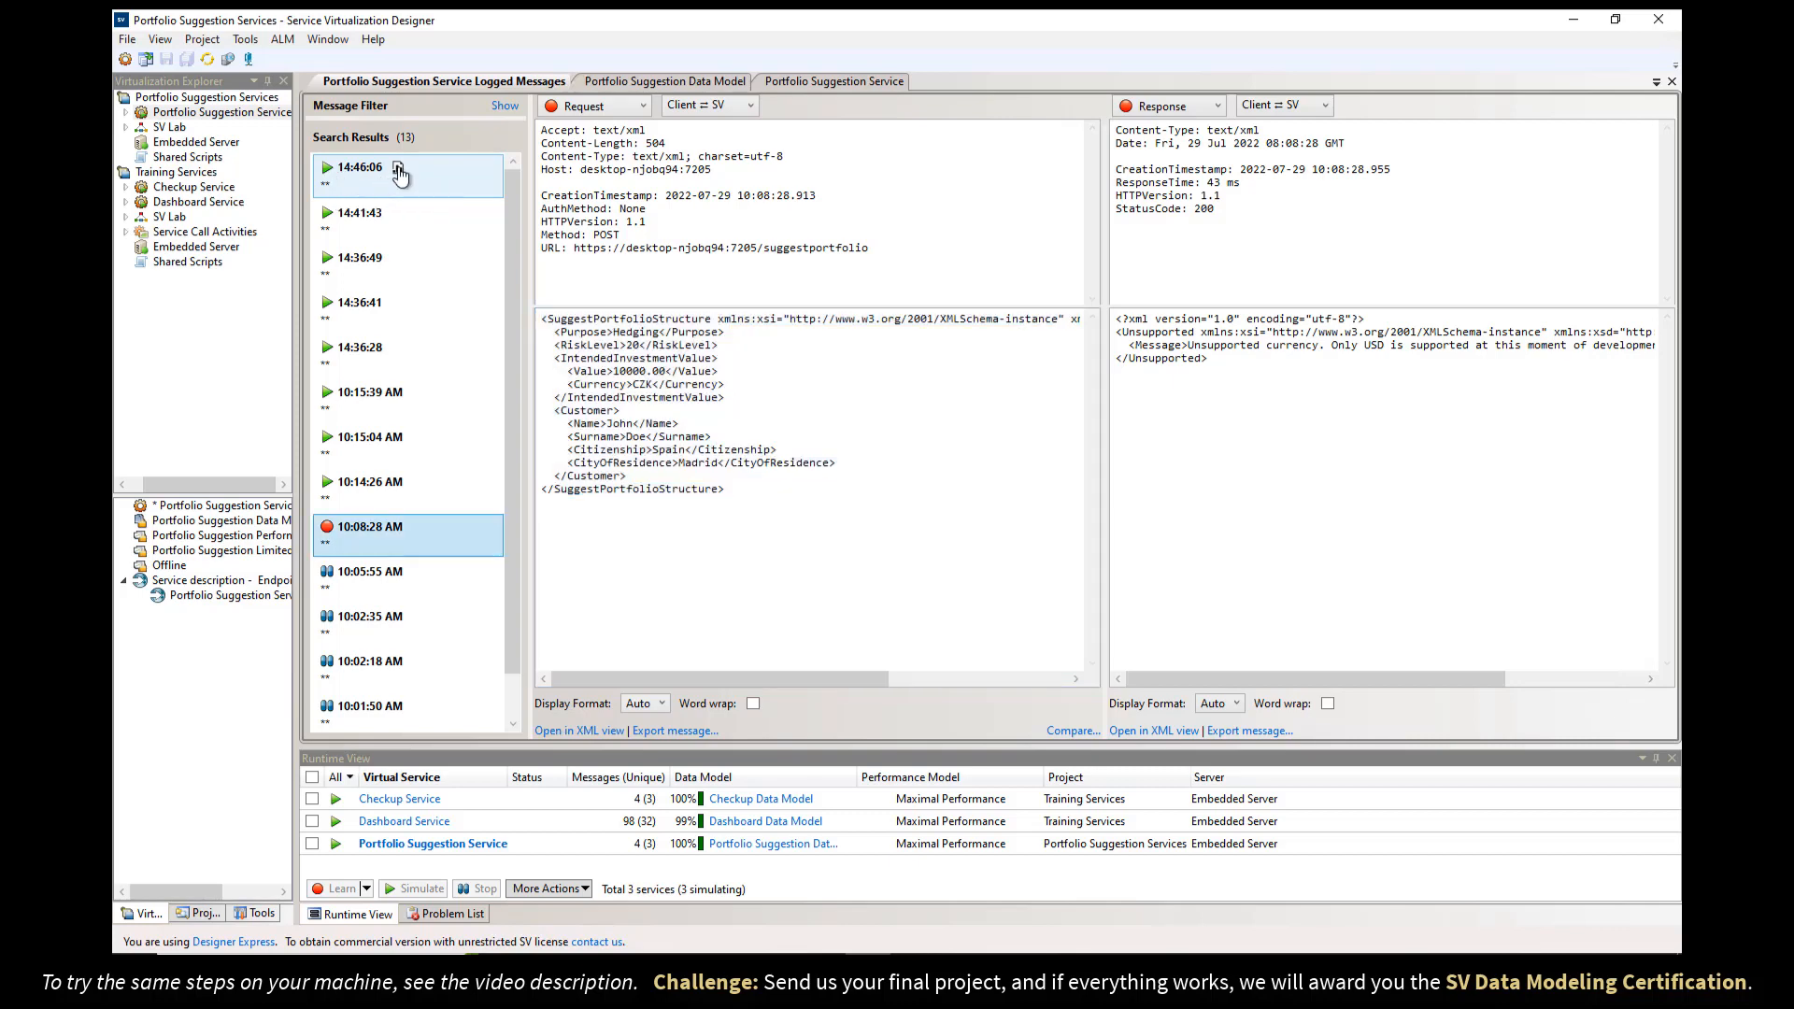
key("alt+Tab")
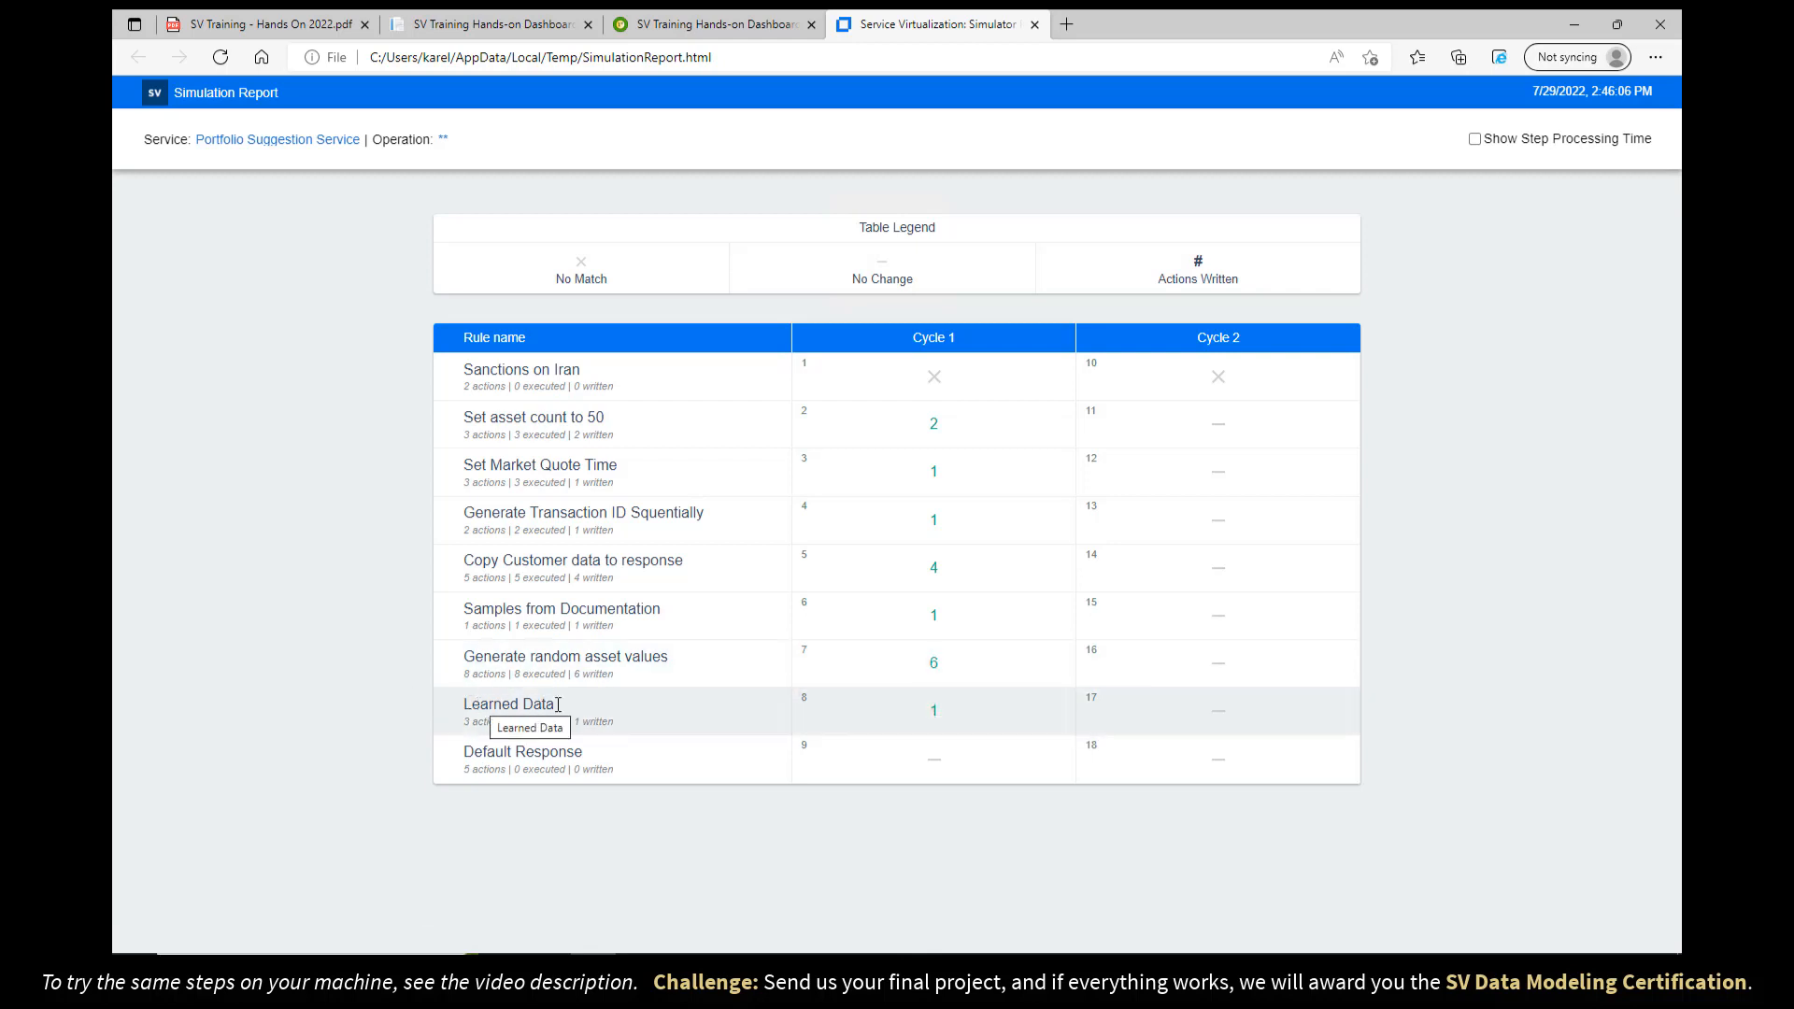
- Open the Learned Data step of Cycle 1 and inspect item[0] of the suggested assets in its response
left_click(939, 720)
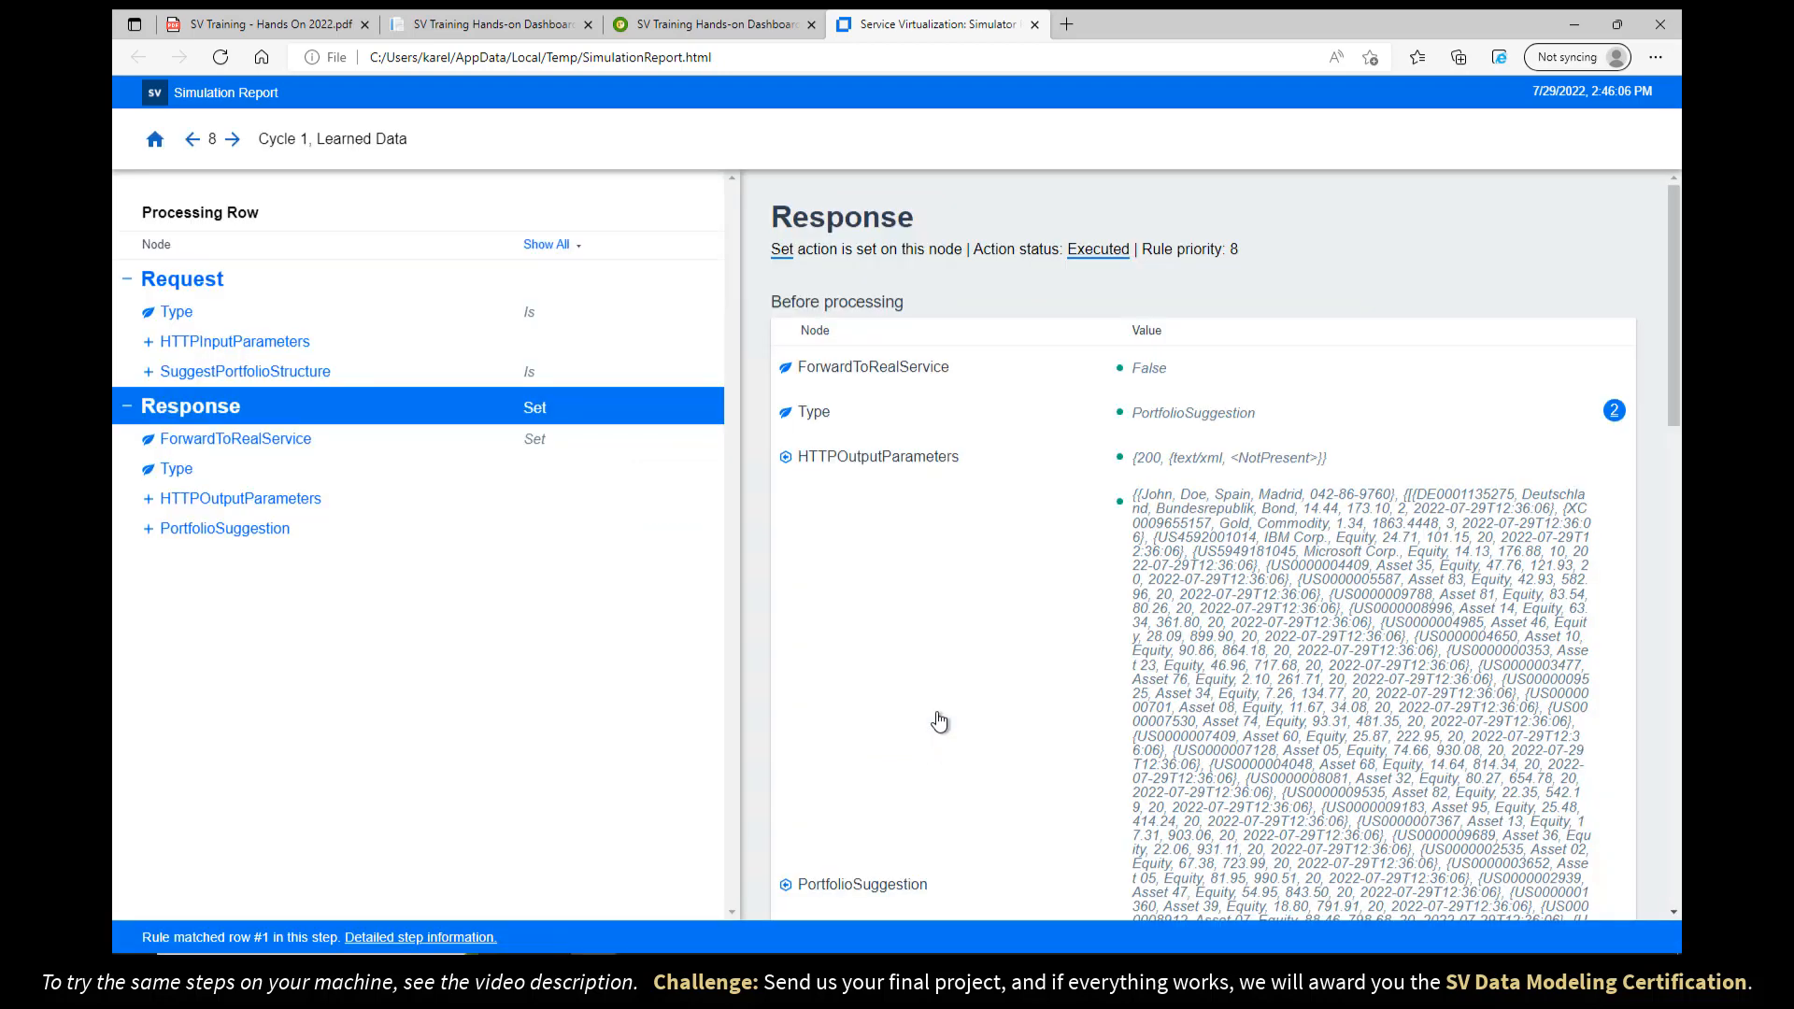
left_click(147, 529)
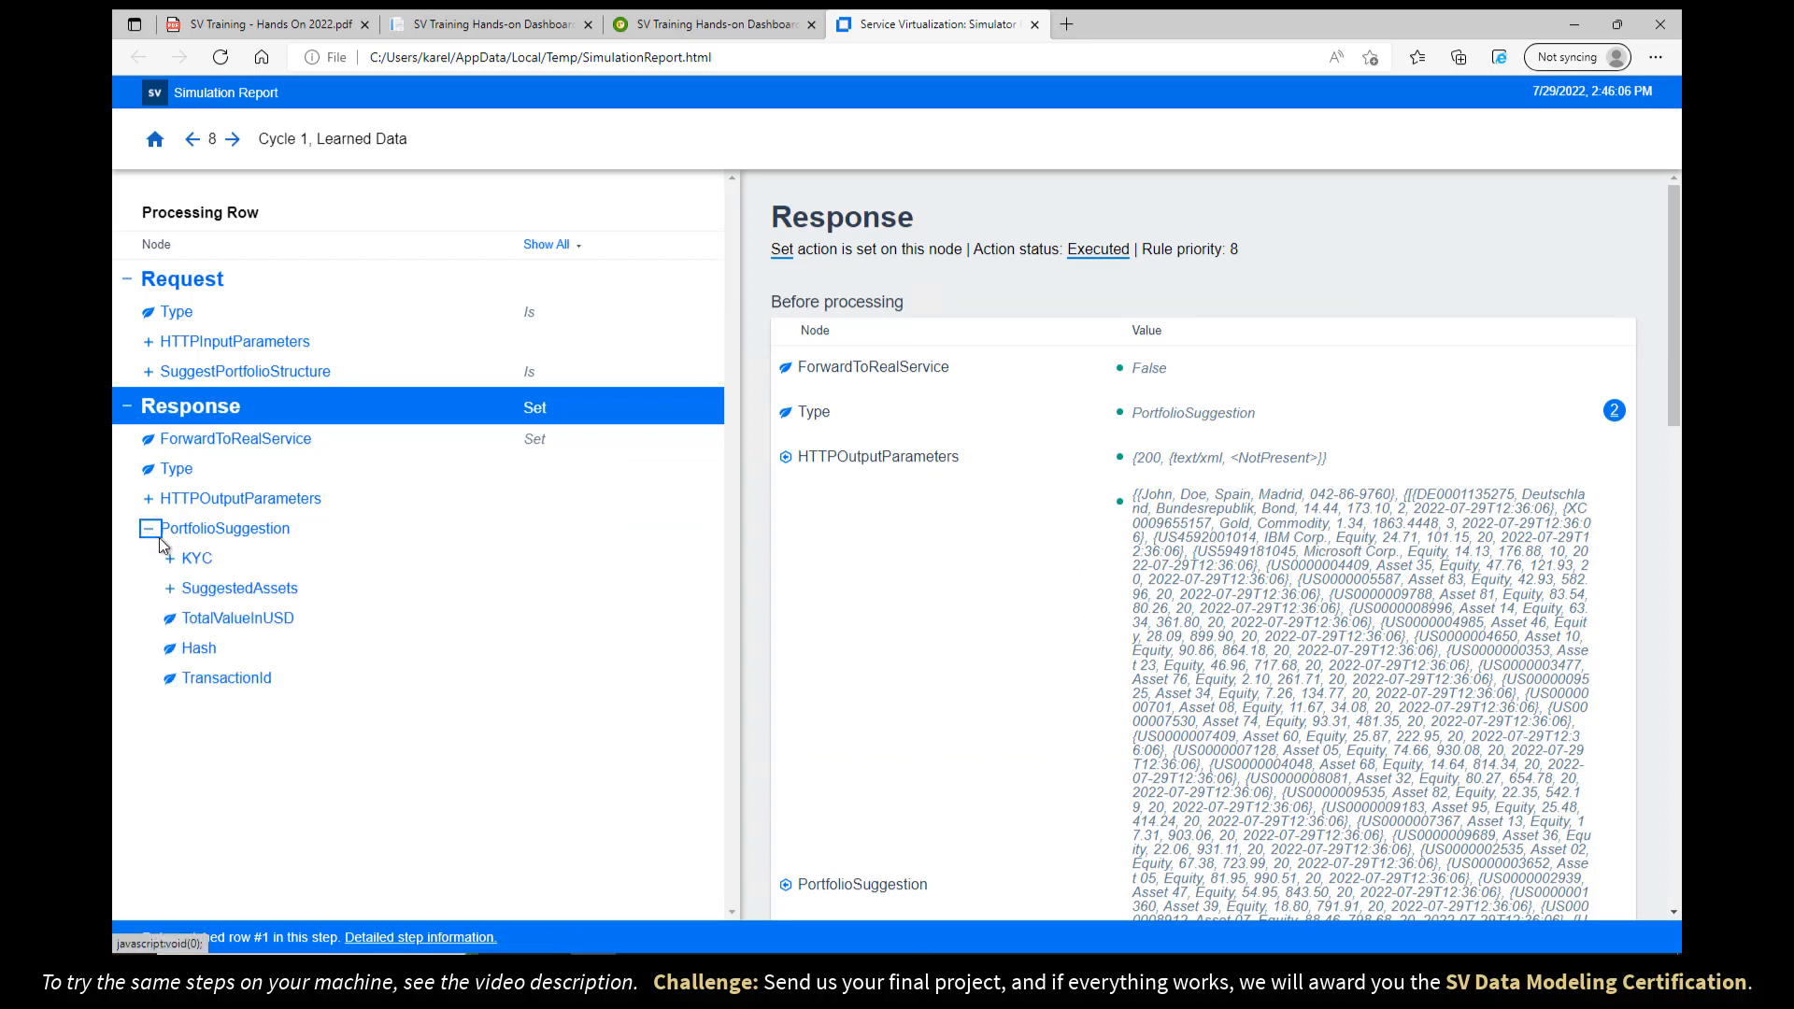
left_click(169, 589)
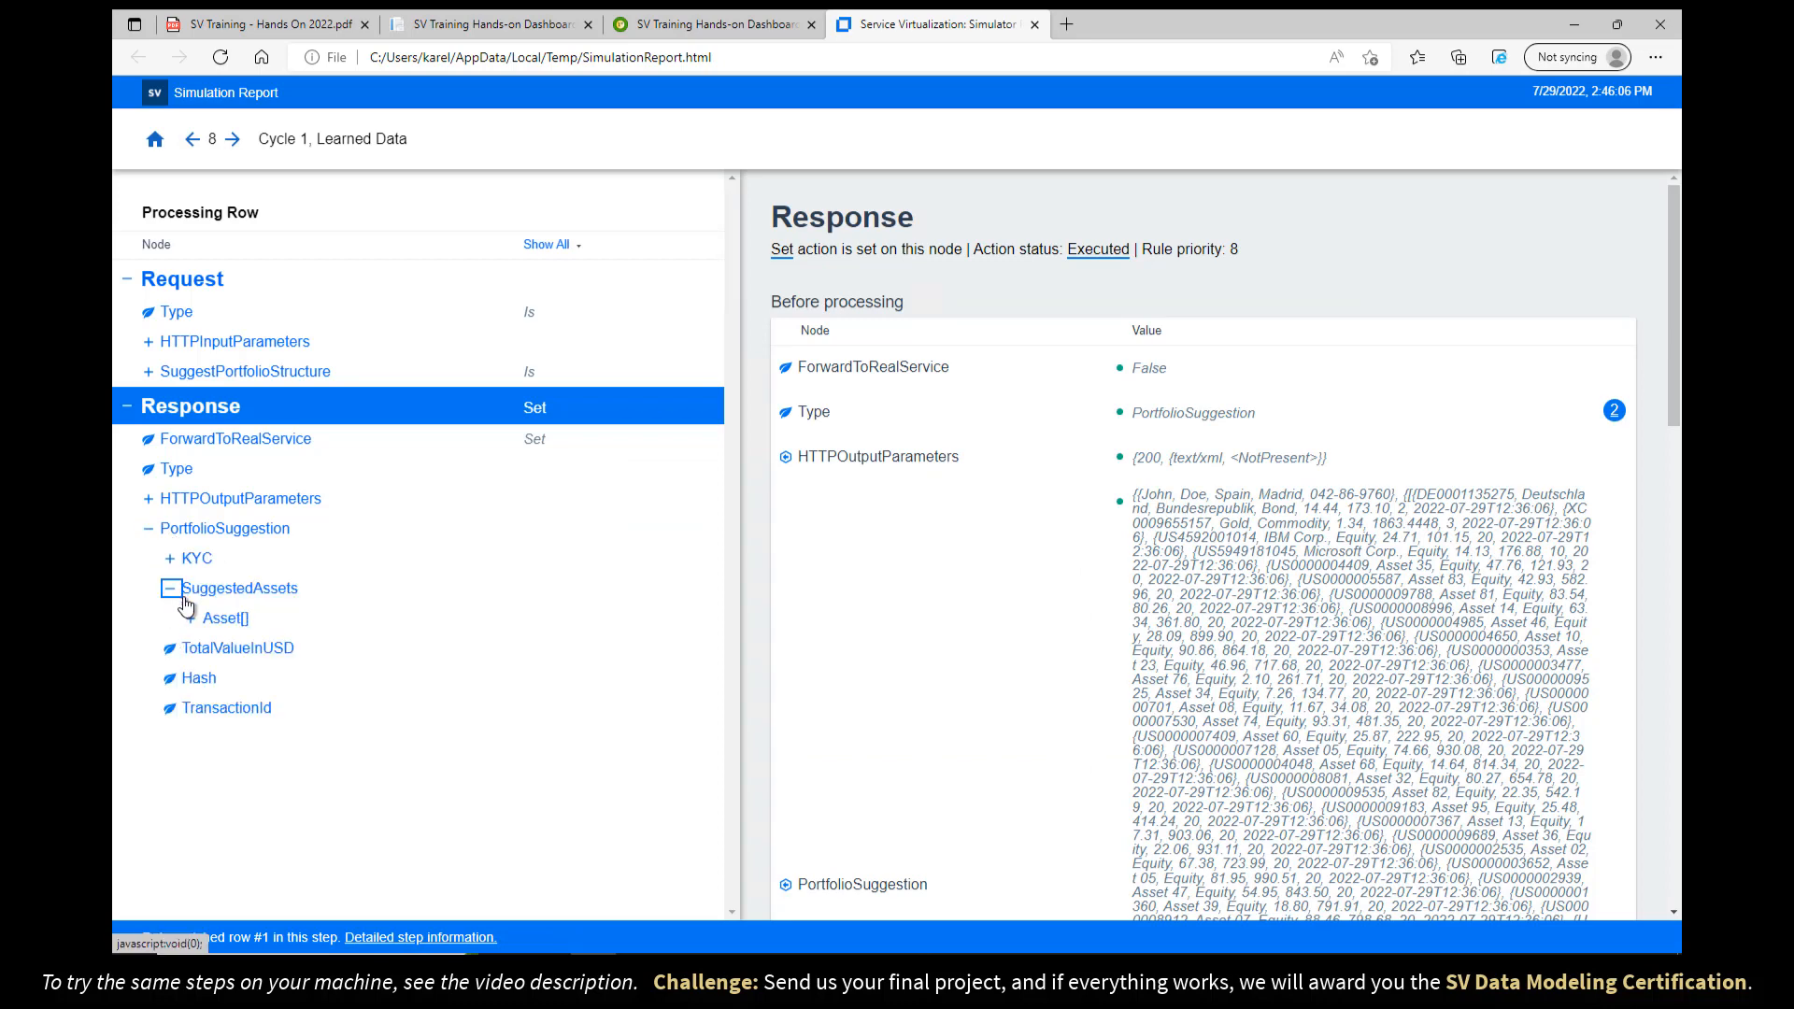
left_click(192, 620)
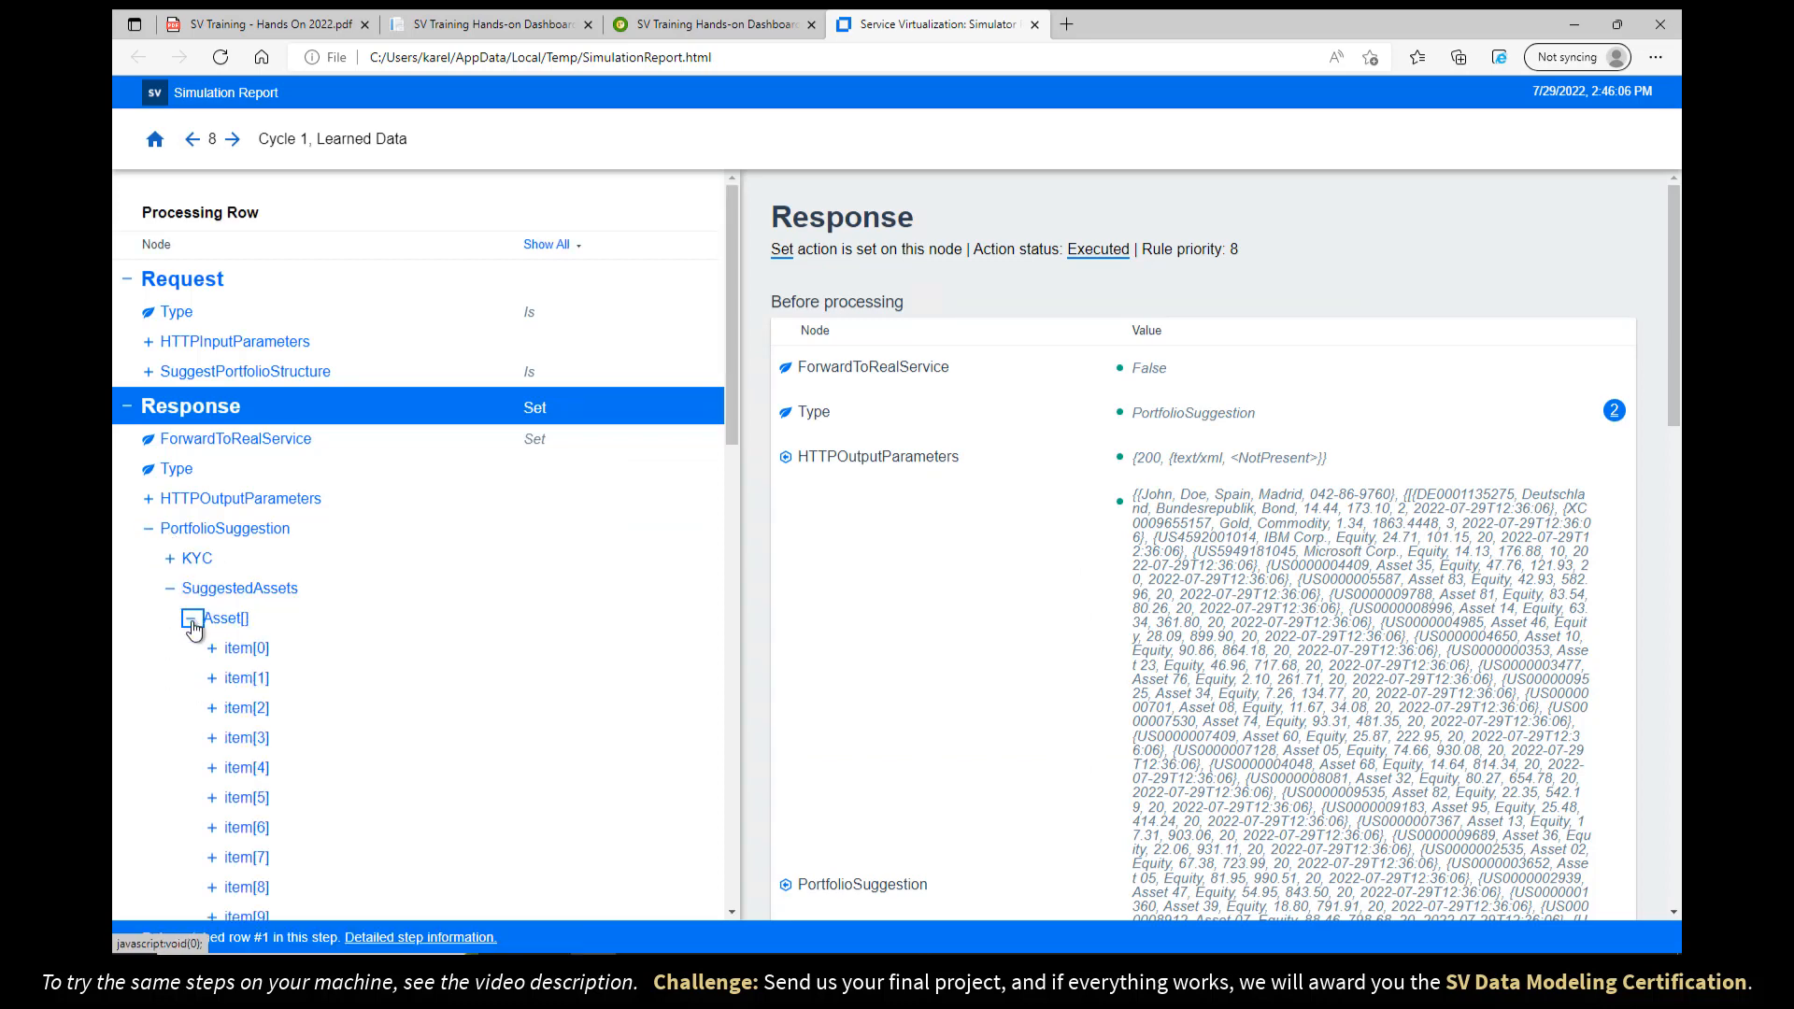
left_click(240, 654)
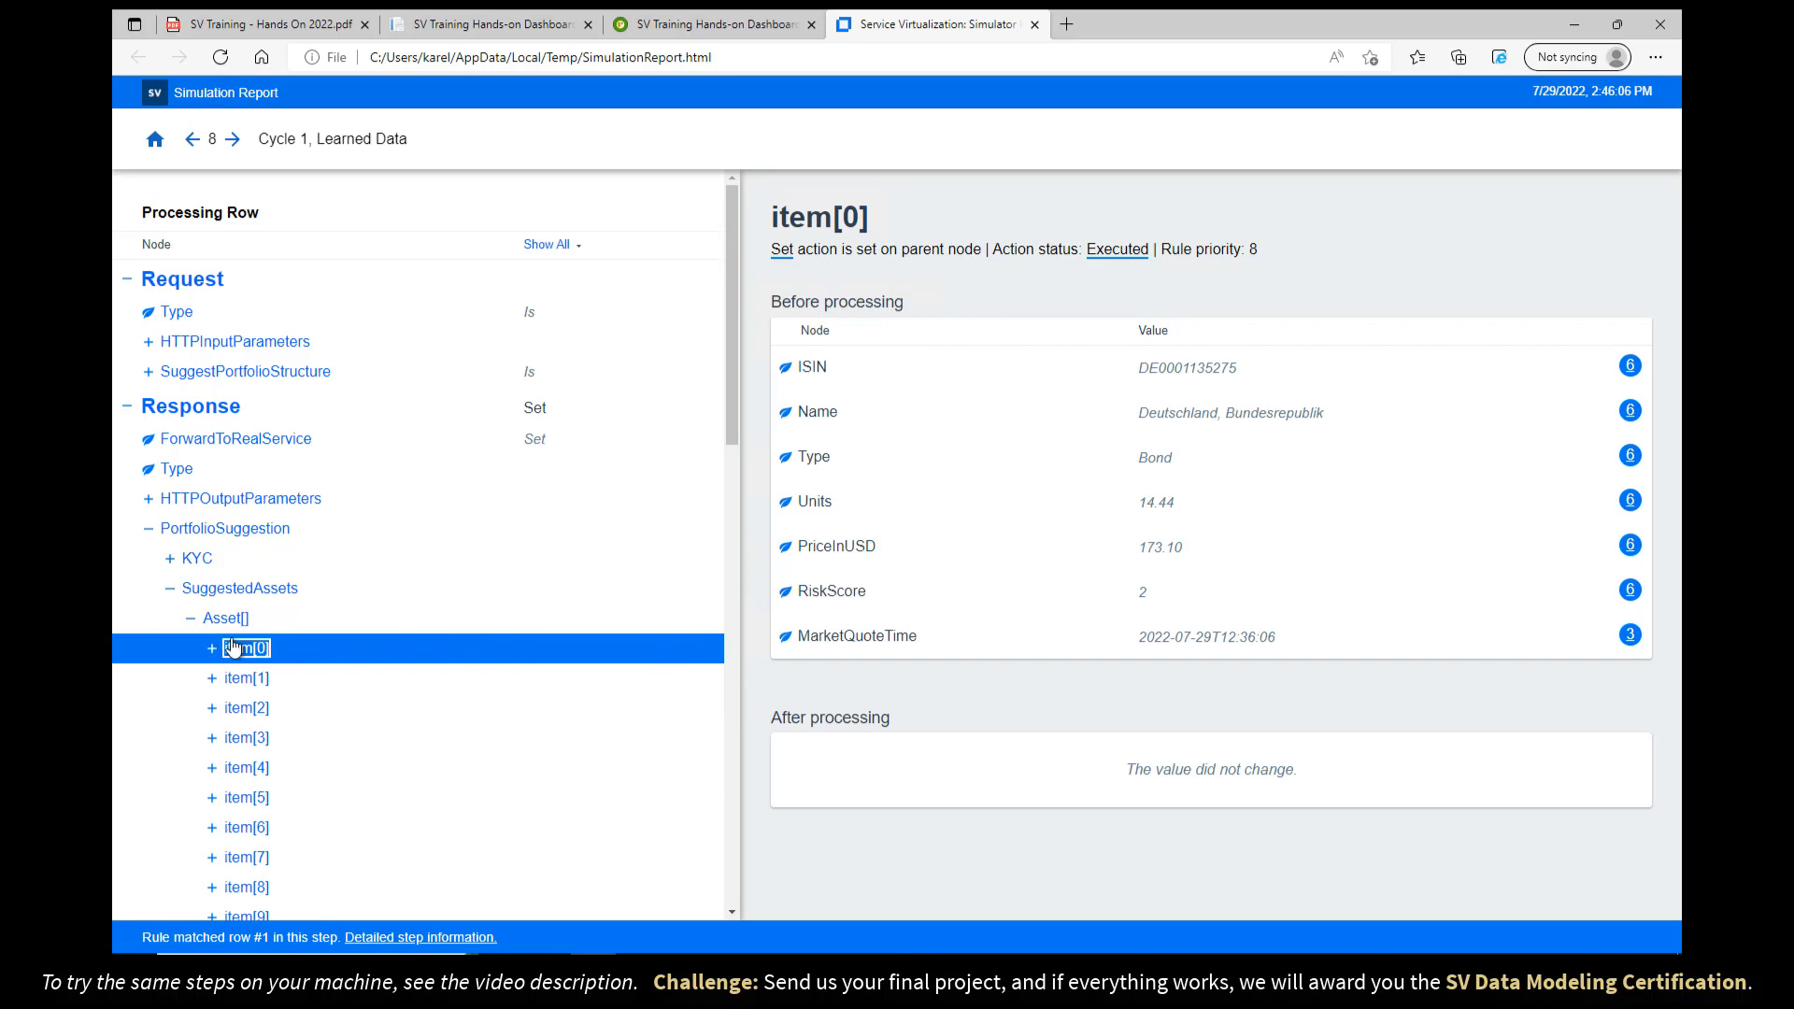
- Check the first asset's name in the dashboard response and trace it through the report to the data model rule that wrote it
left_click(496, 25)
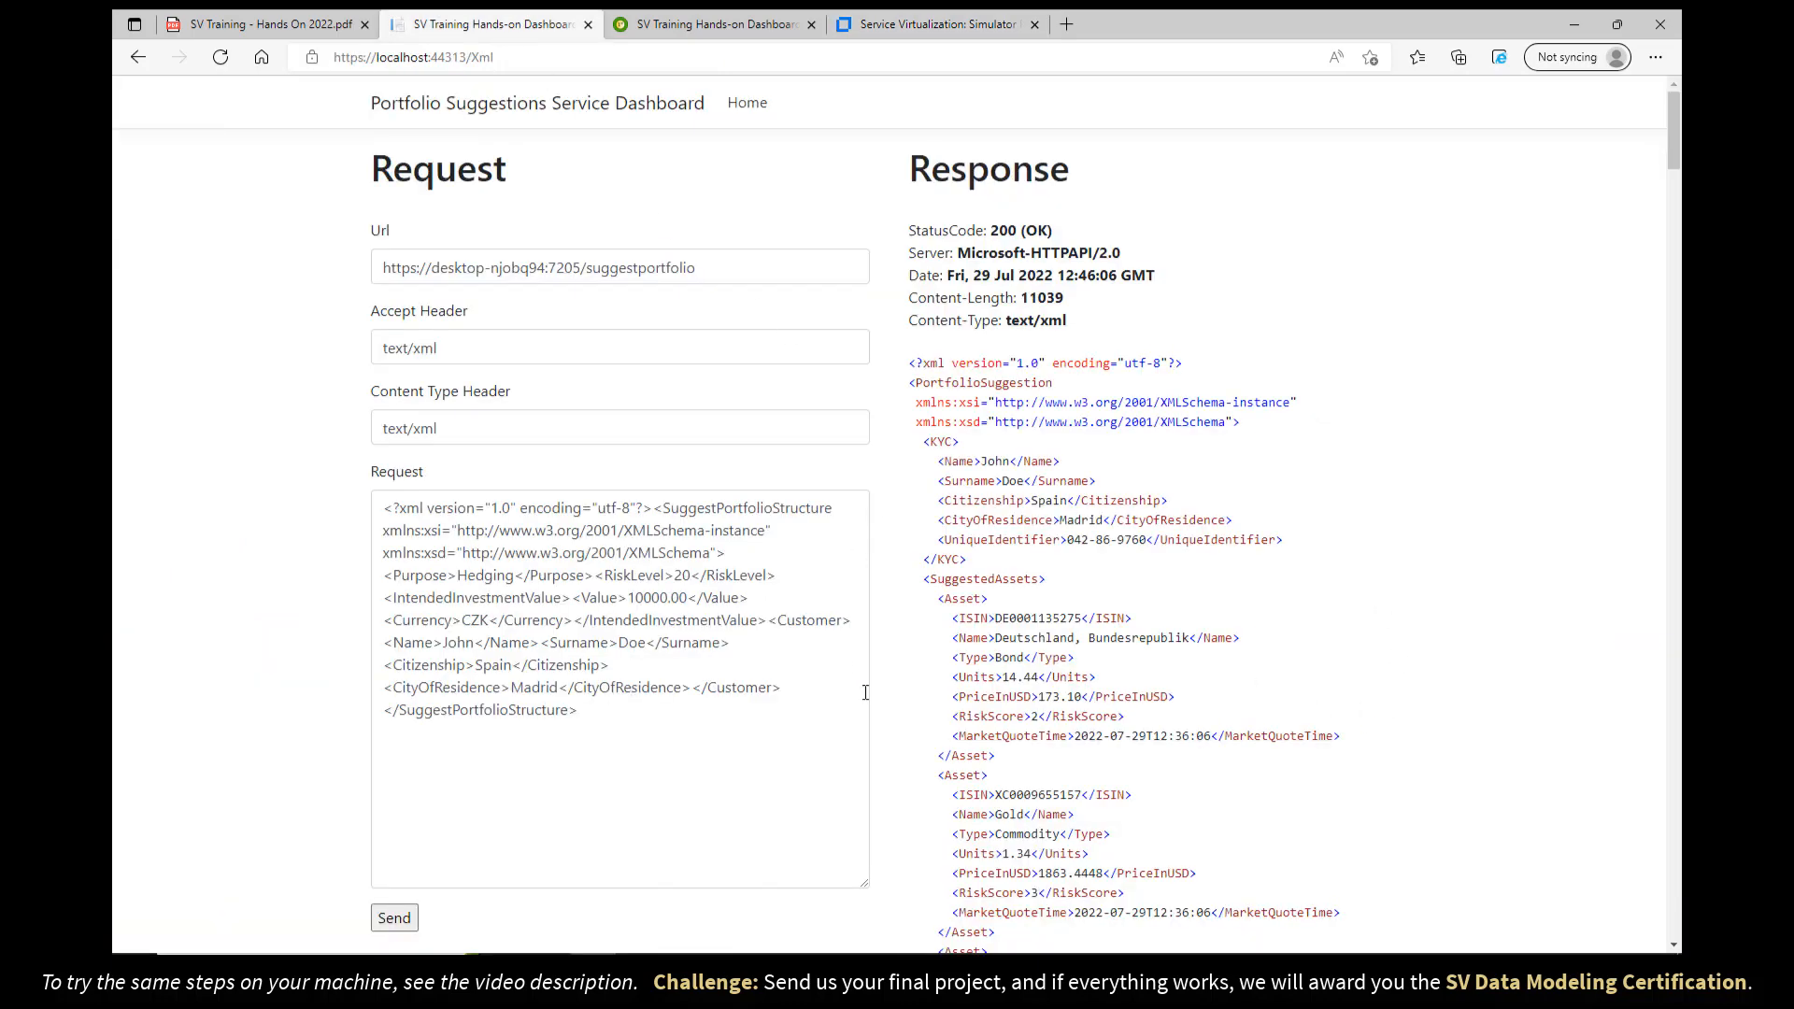
double_click(1022, 636)
key("ctrl+4")
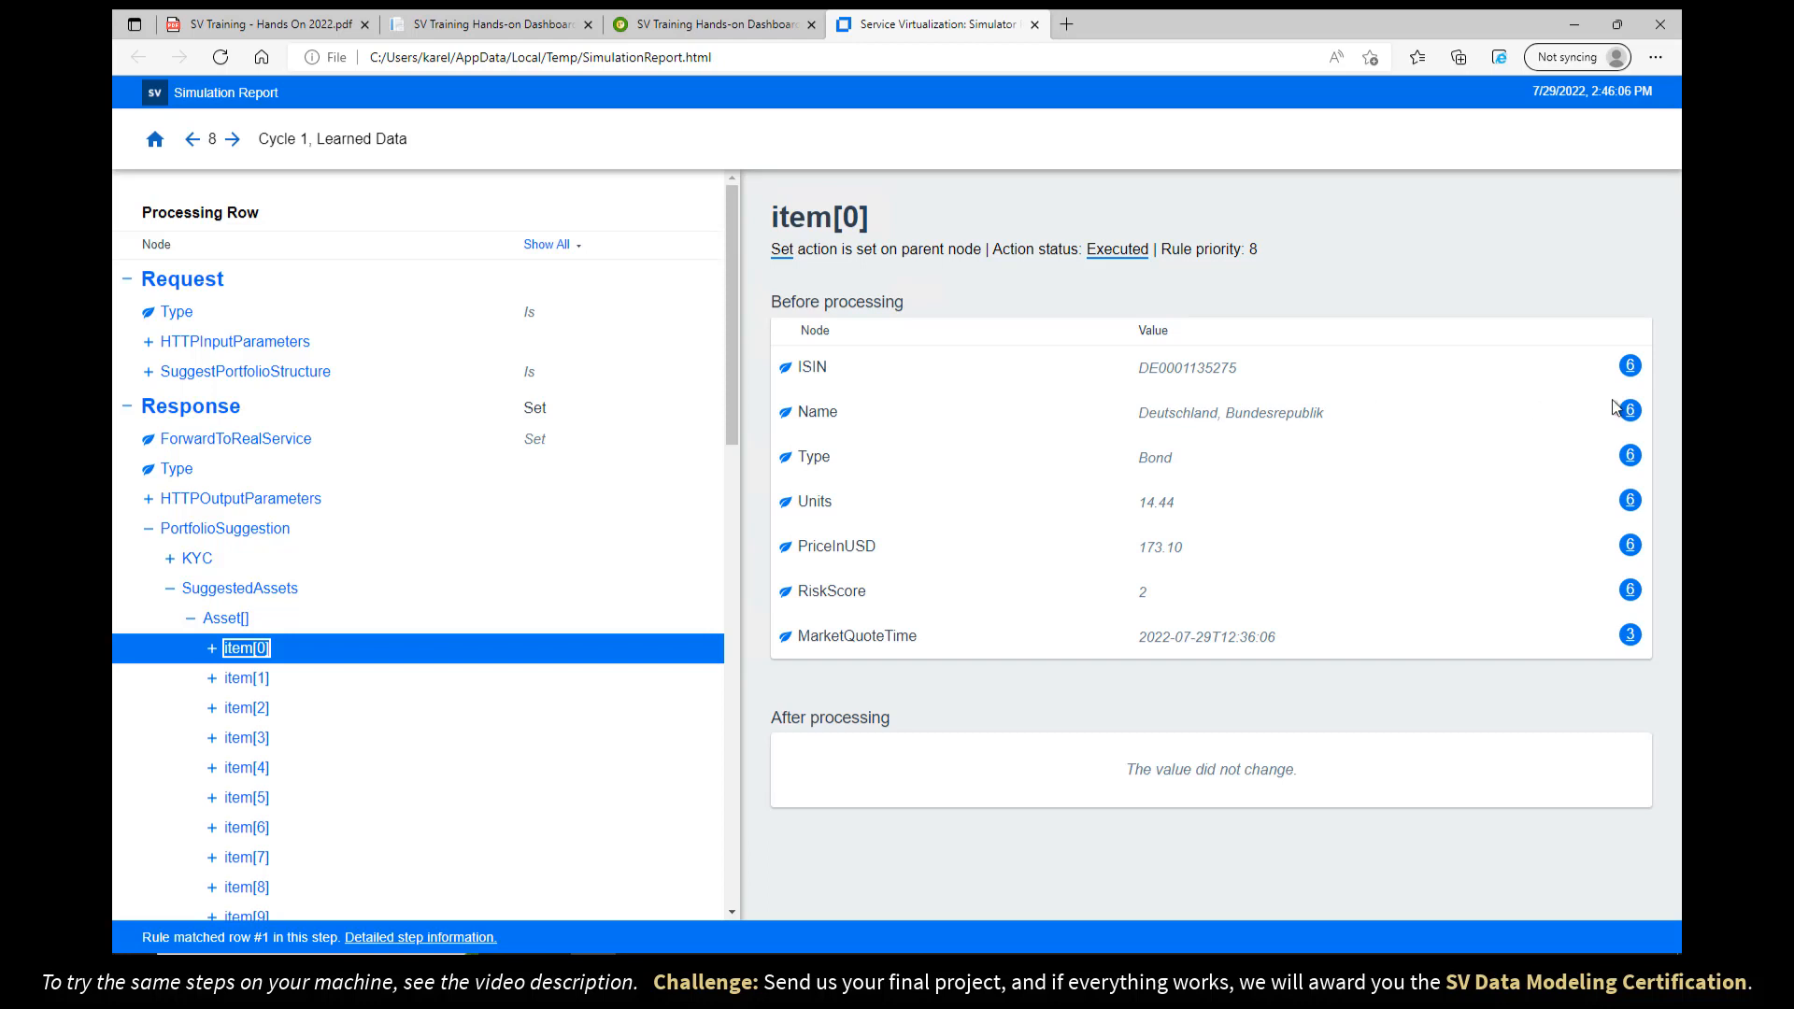
mouse_move(1631, 416)
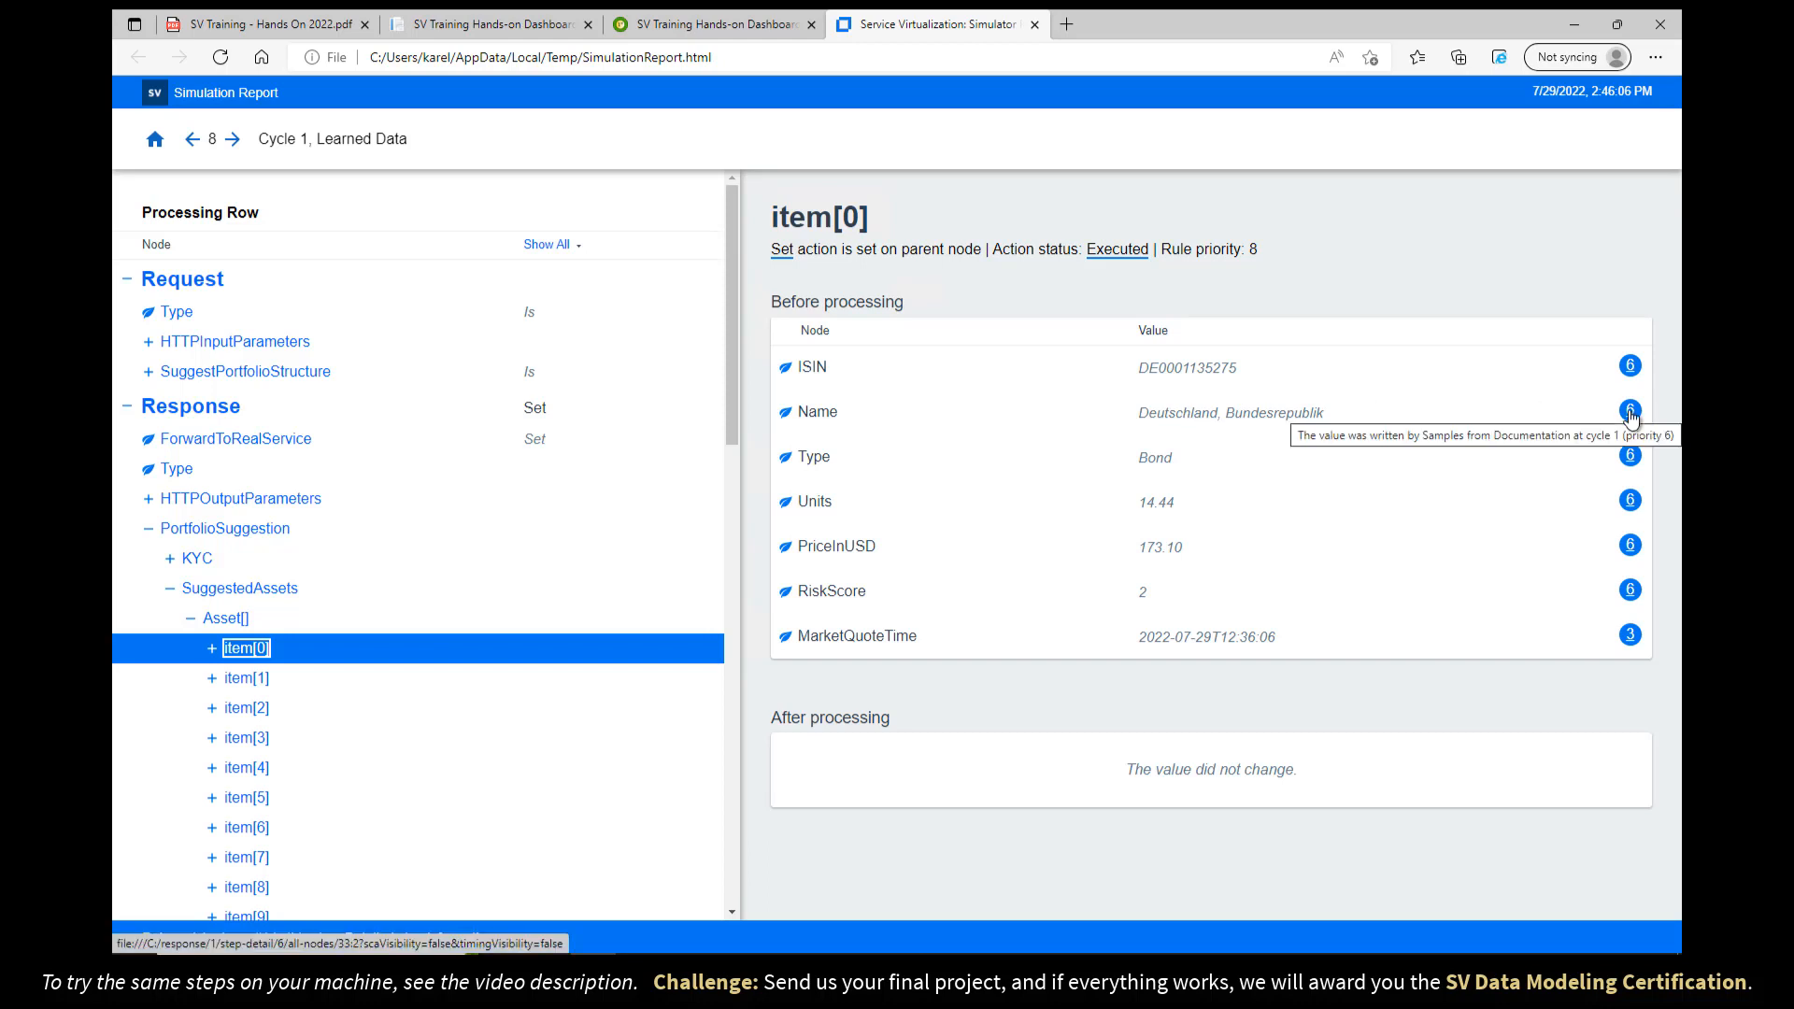
left_click(1631, 413)
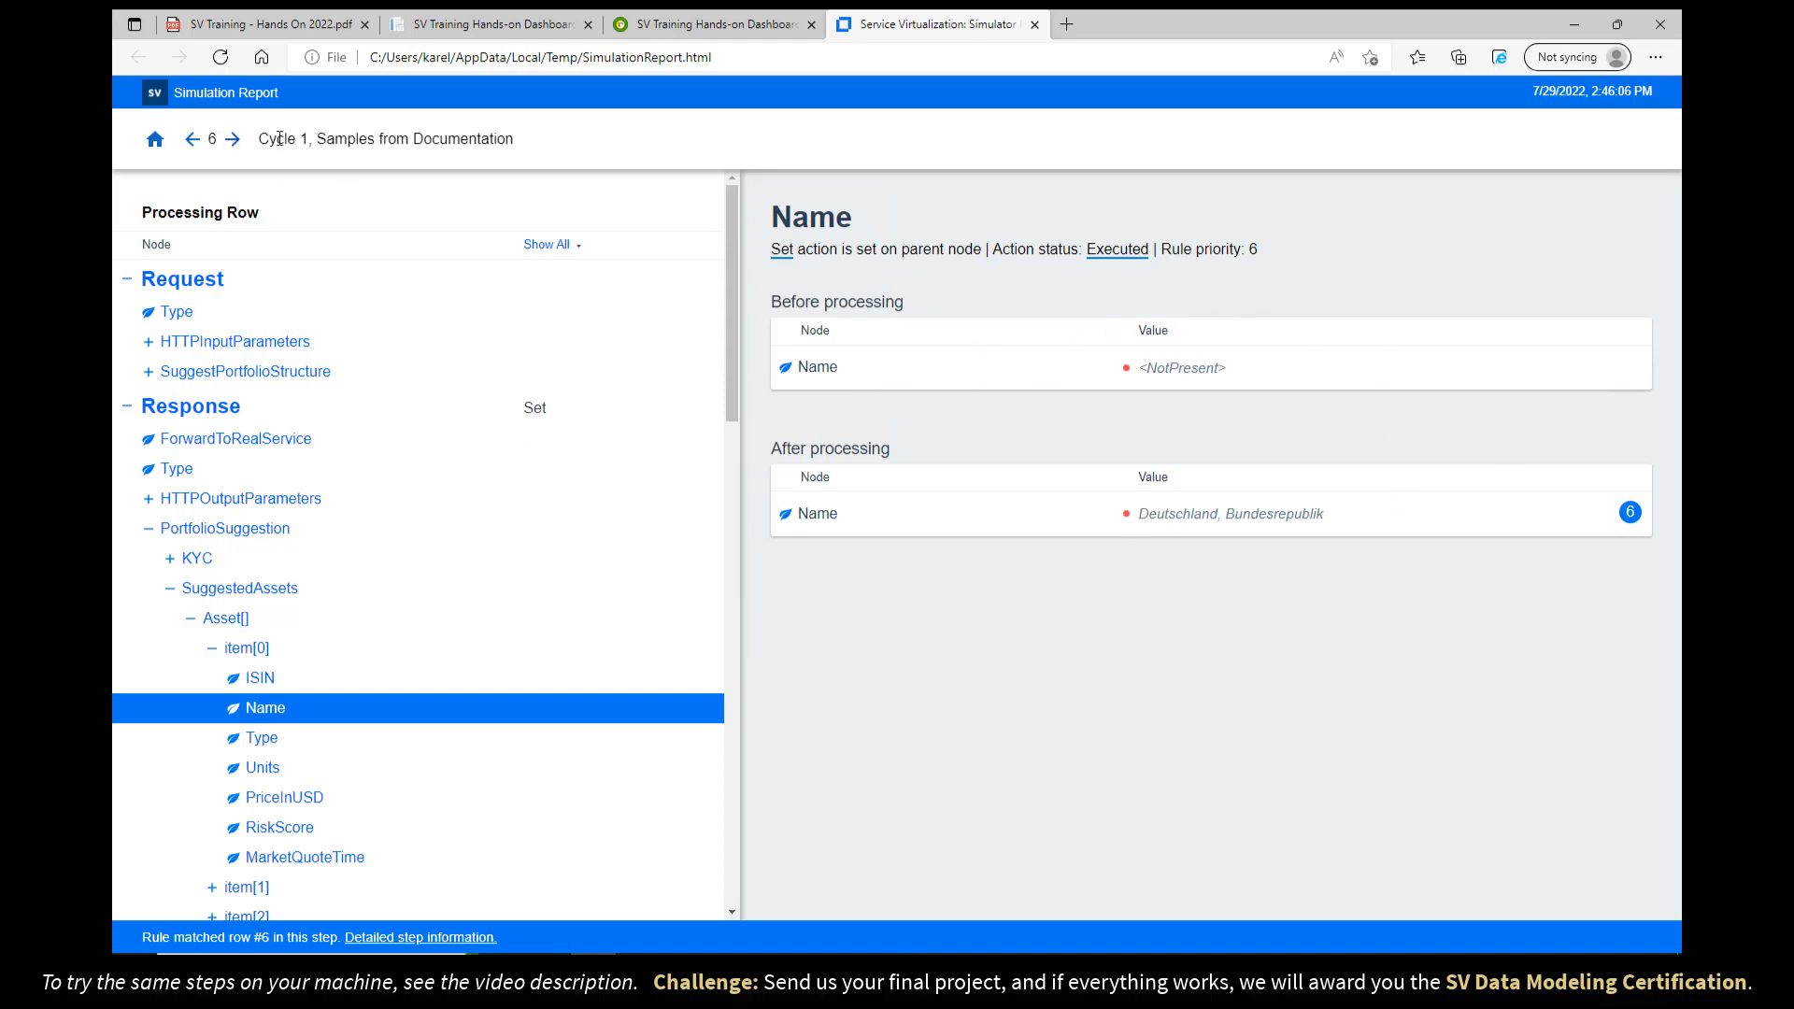
left_click_drag(319, 140, 517, 146)
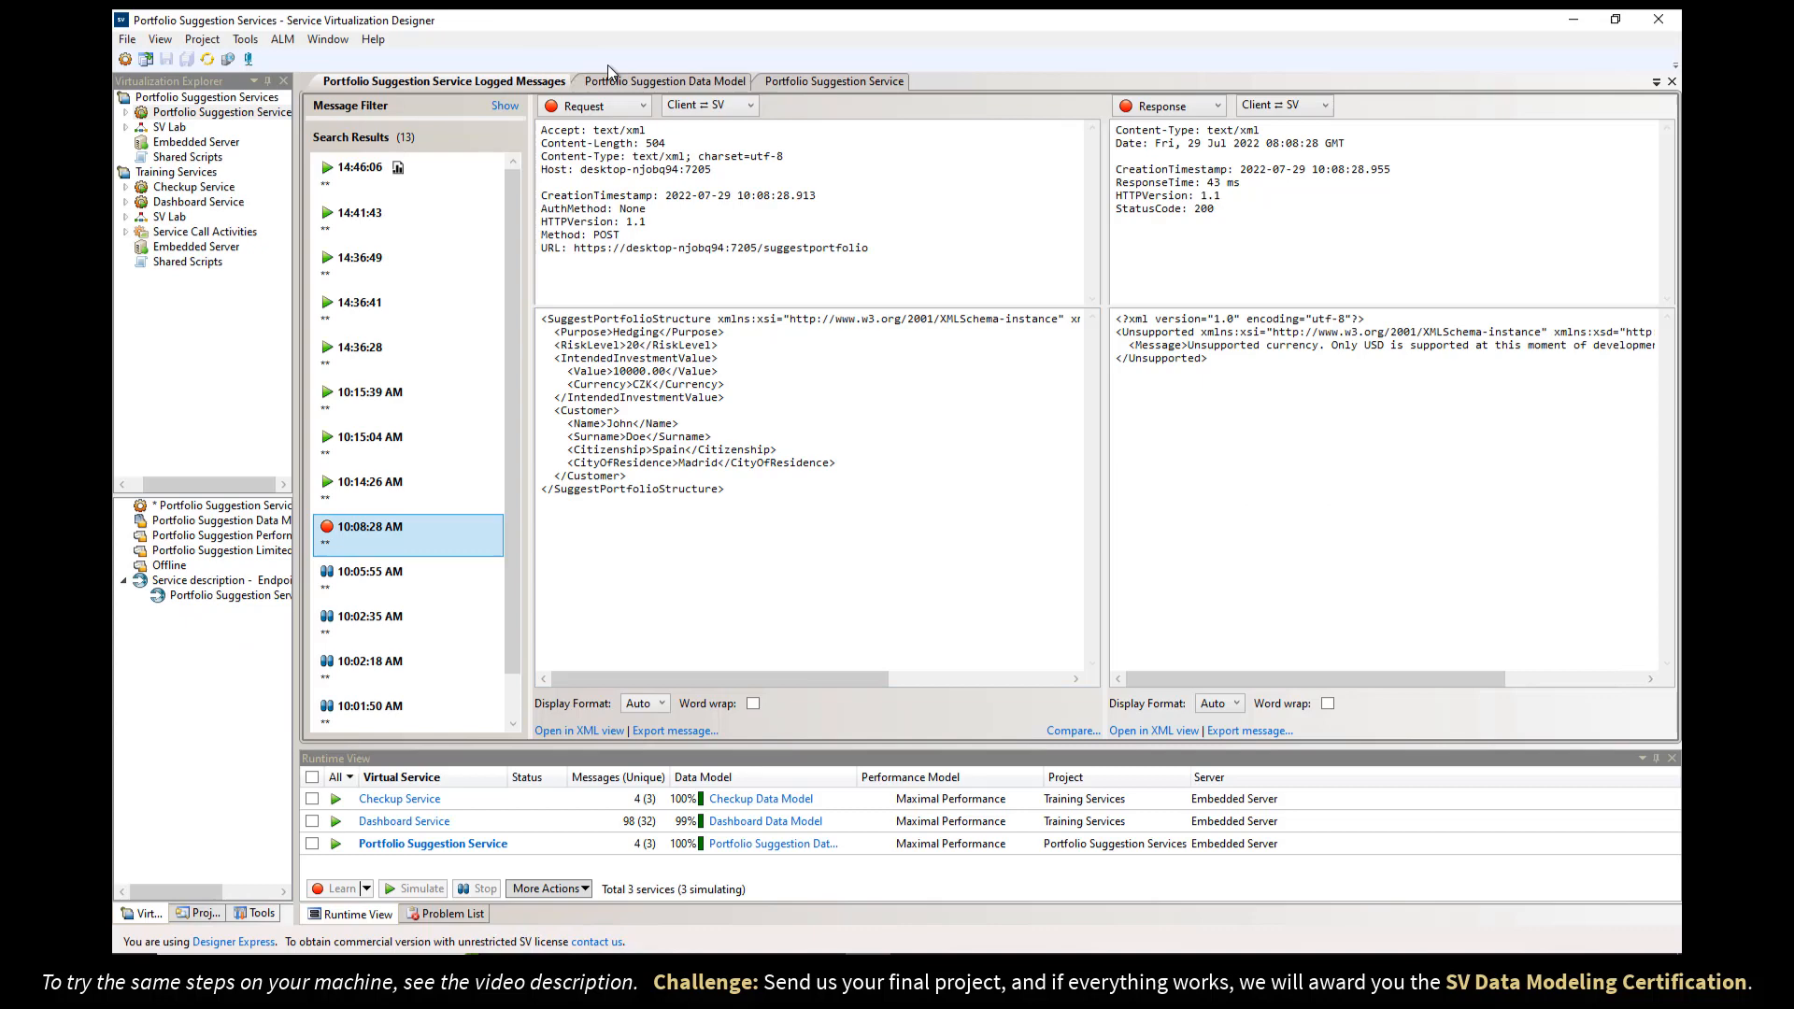
left_click(663, 81)
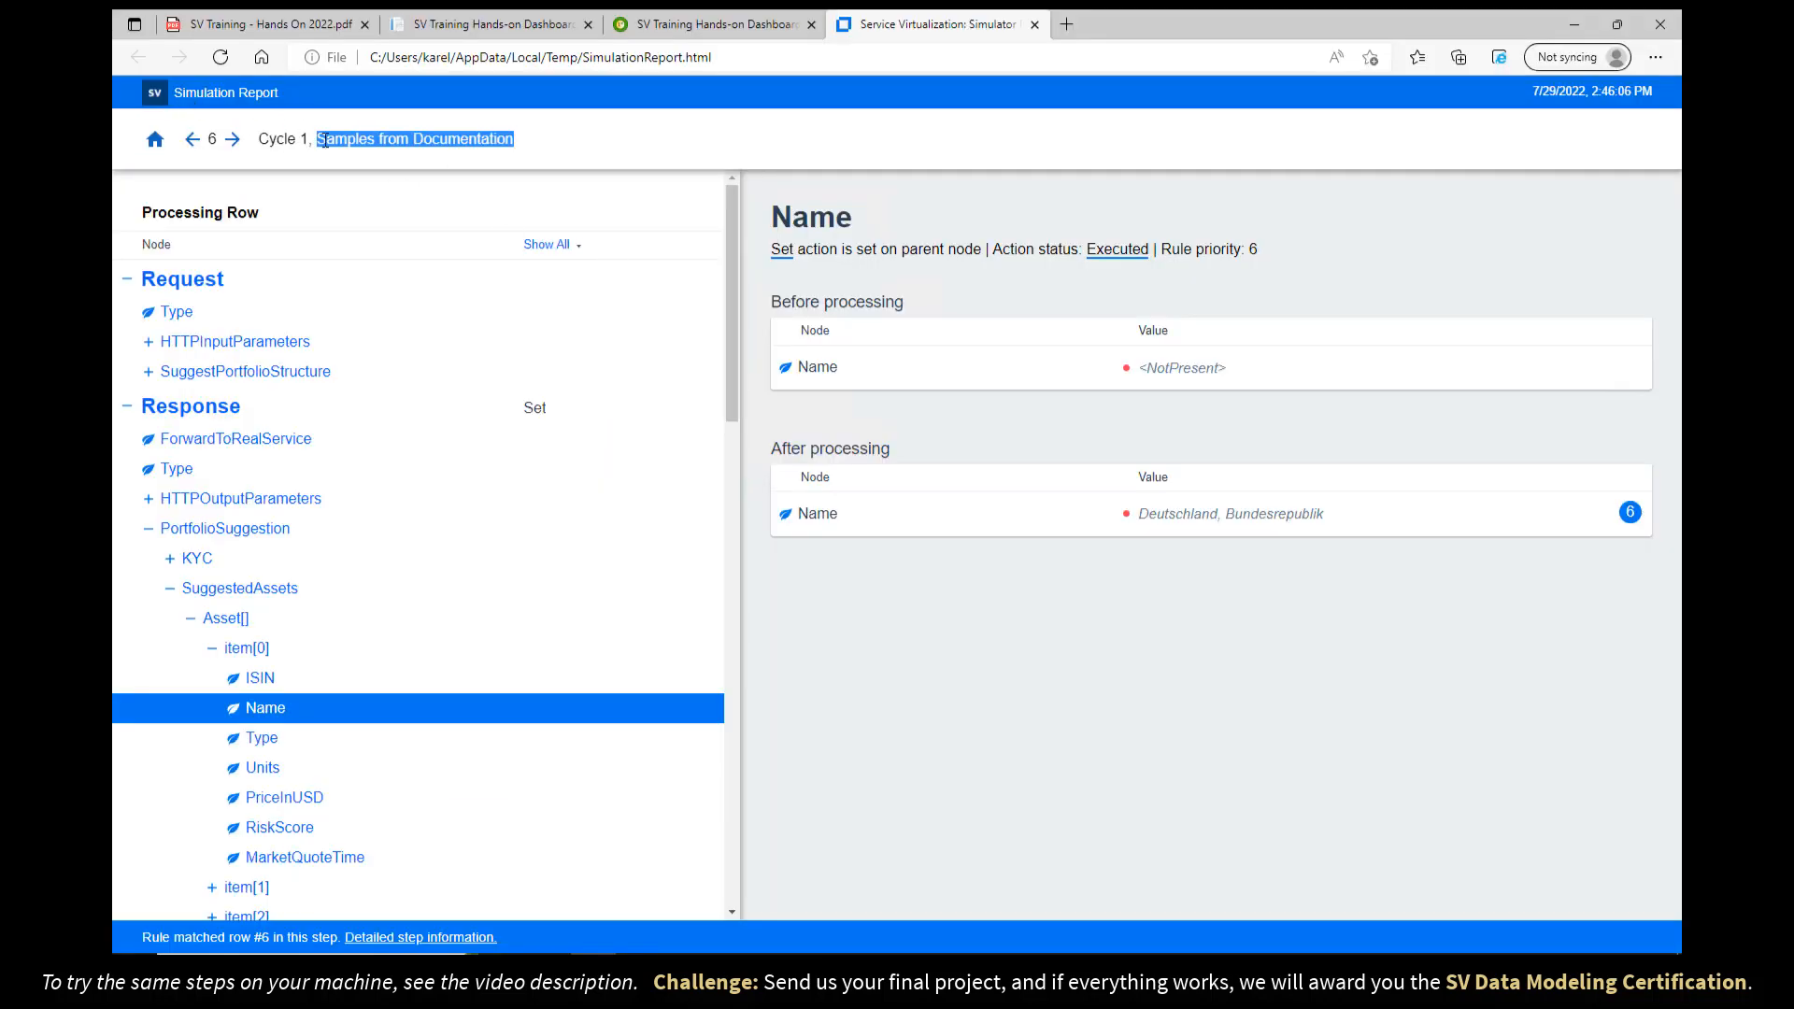
left_click(563, 143)
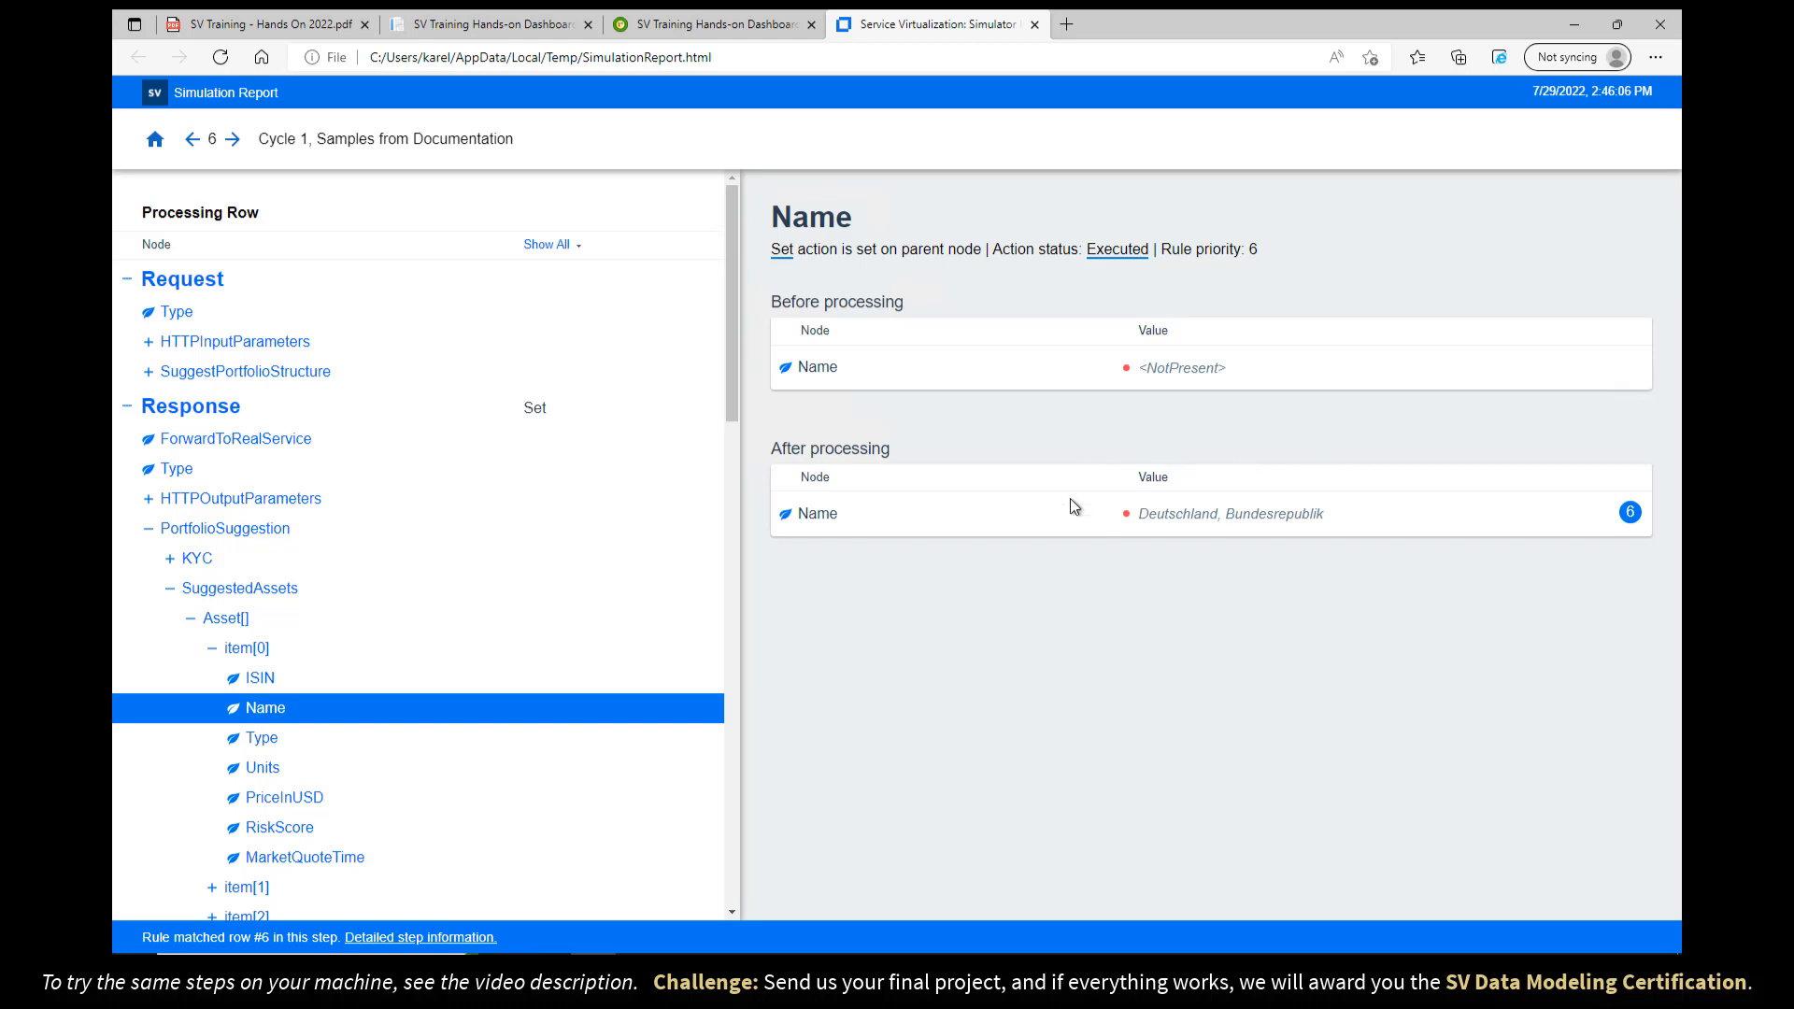
- Inspect the asset's Type and trace the KYC Name value to its source rule, returning to the report overview
left_click(266, 738)
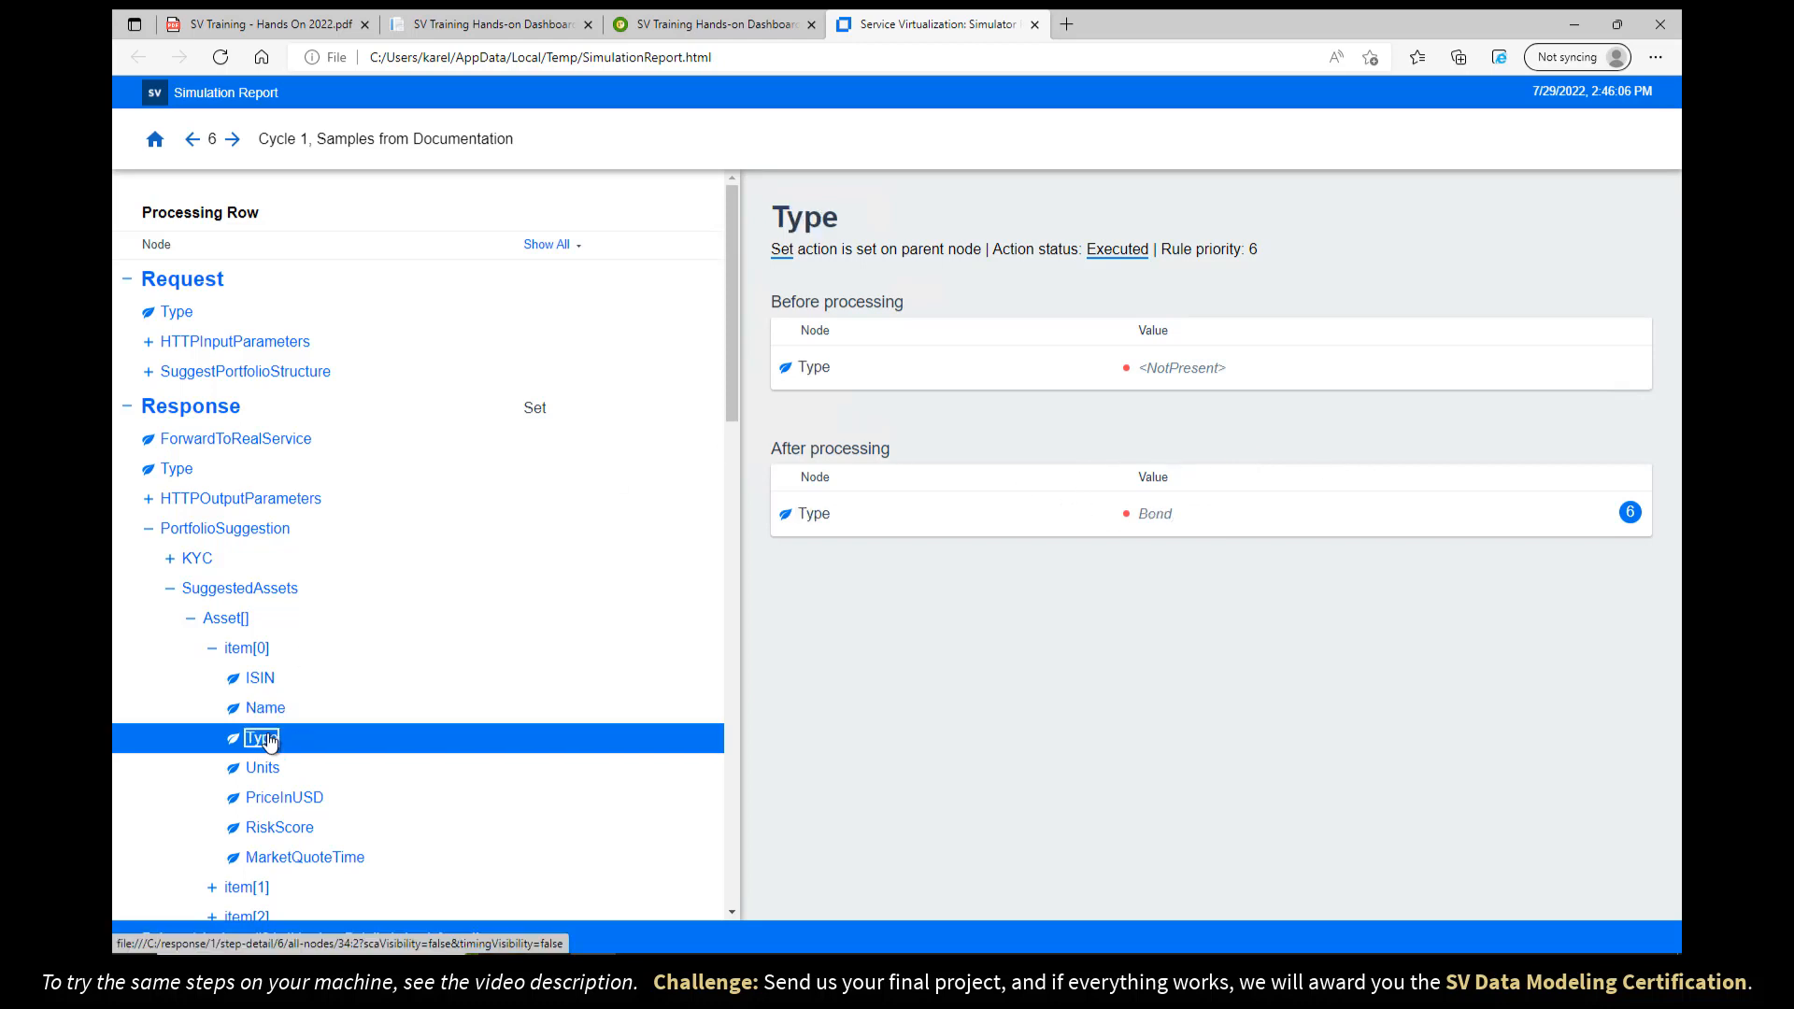
left_click(170, 558)
left_click(213, 590)
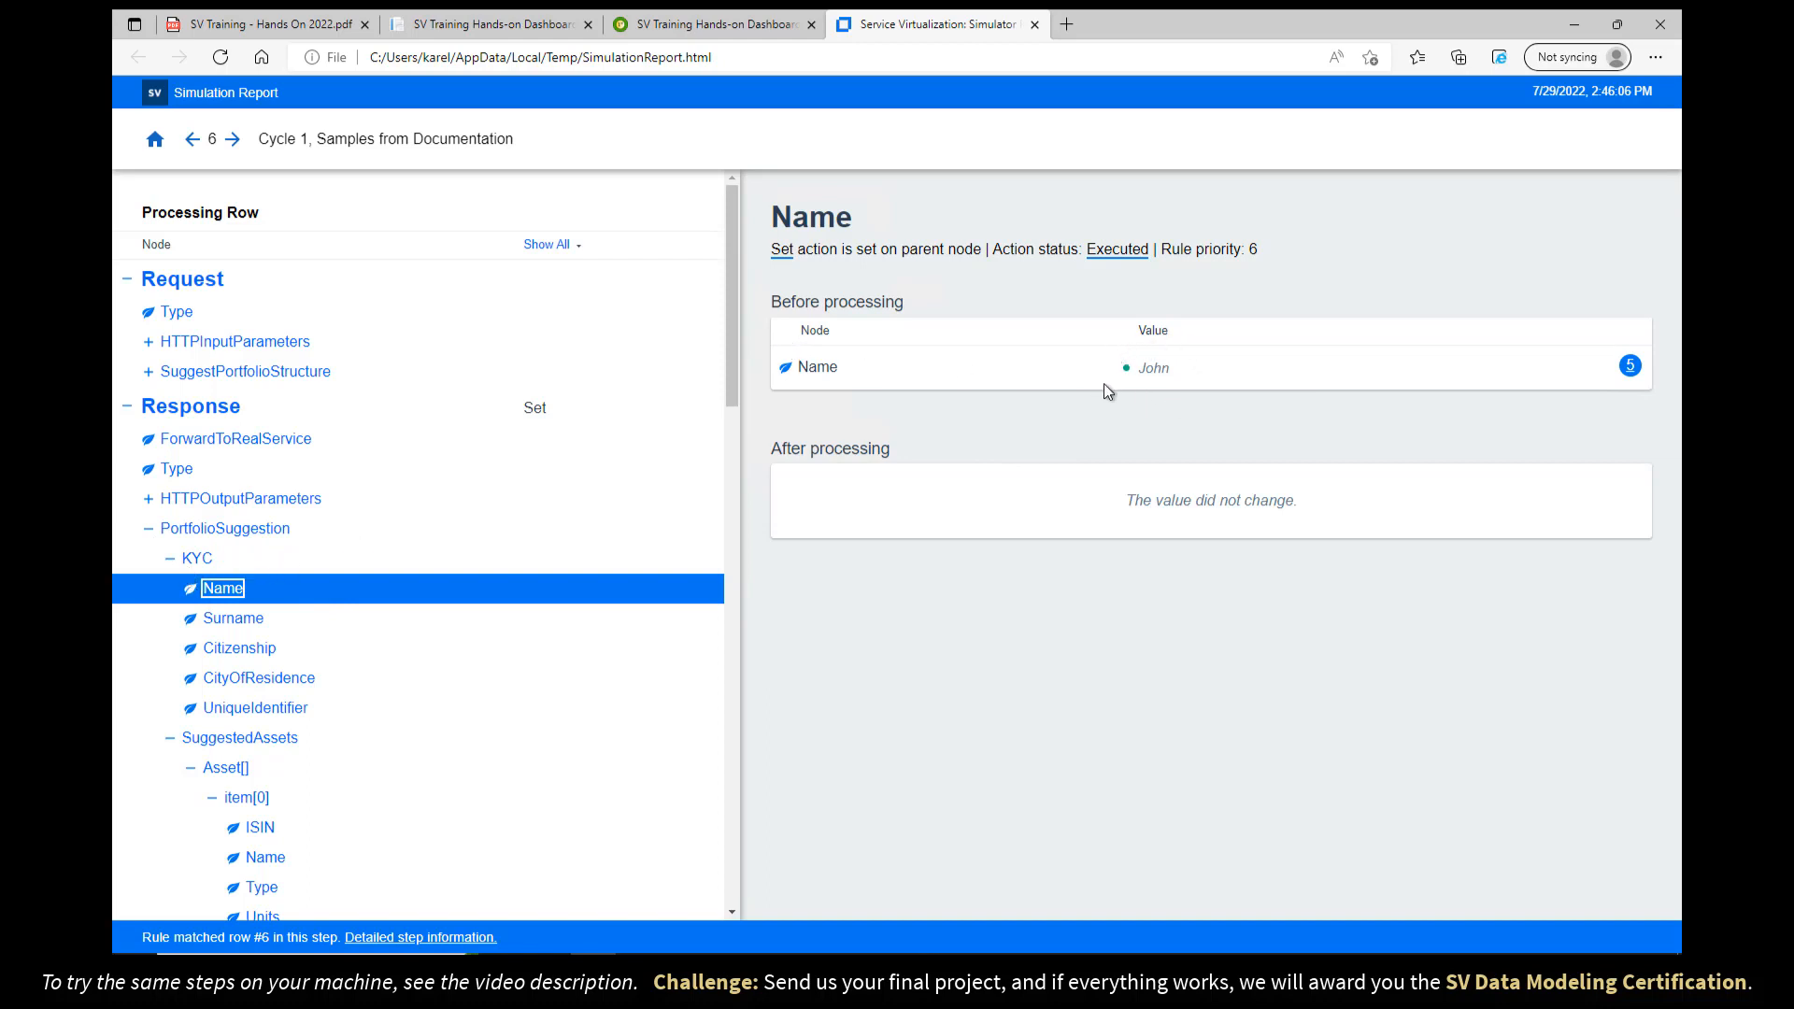
left_click(1631, 370)
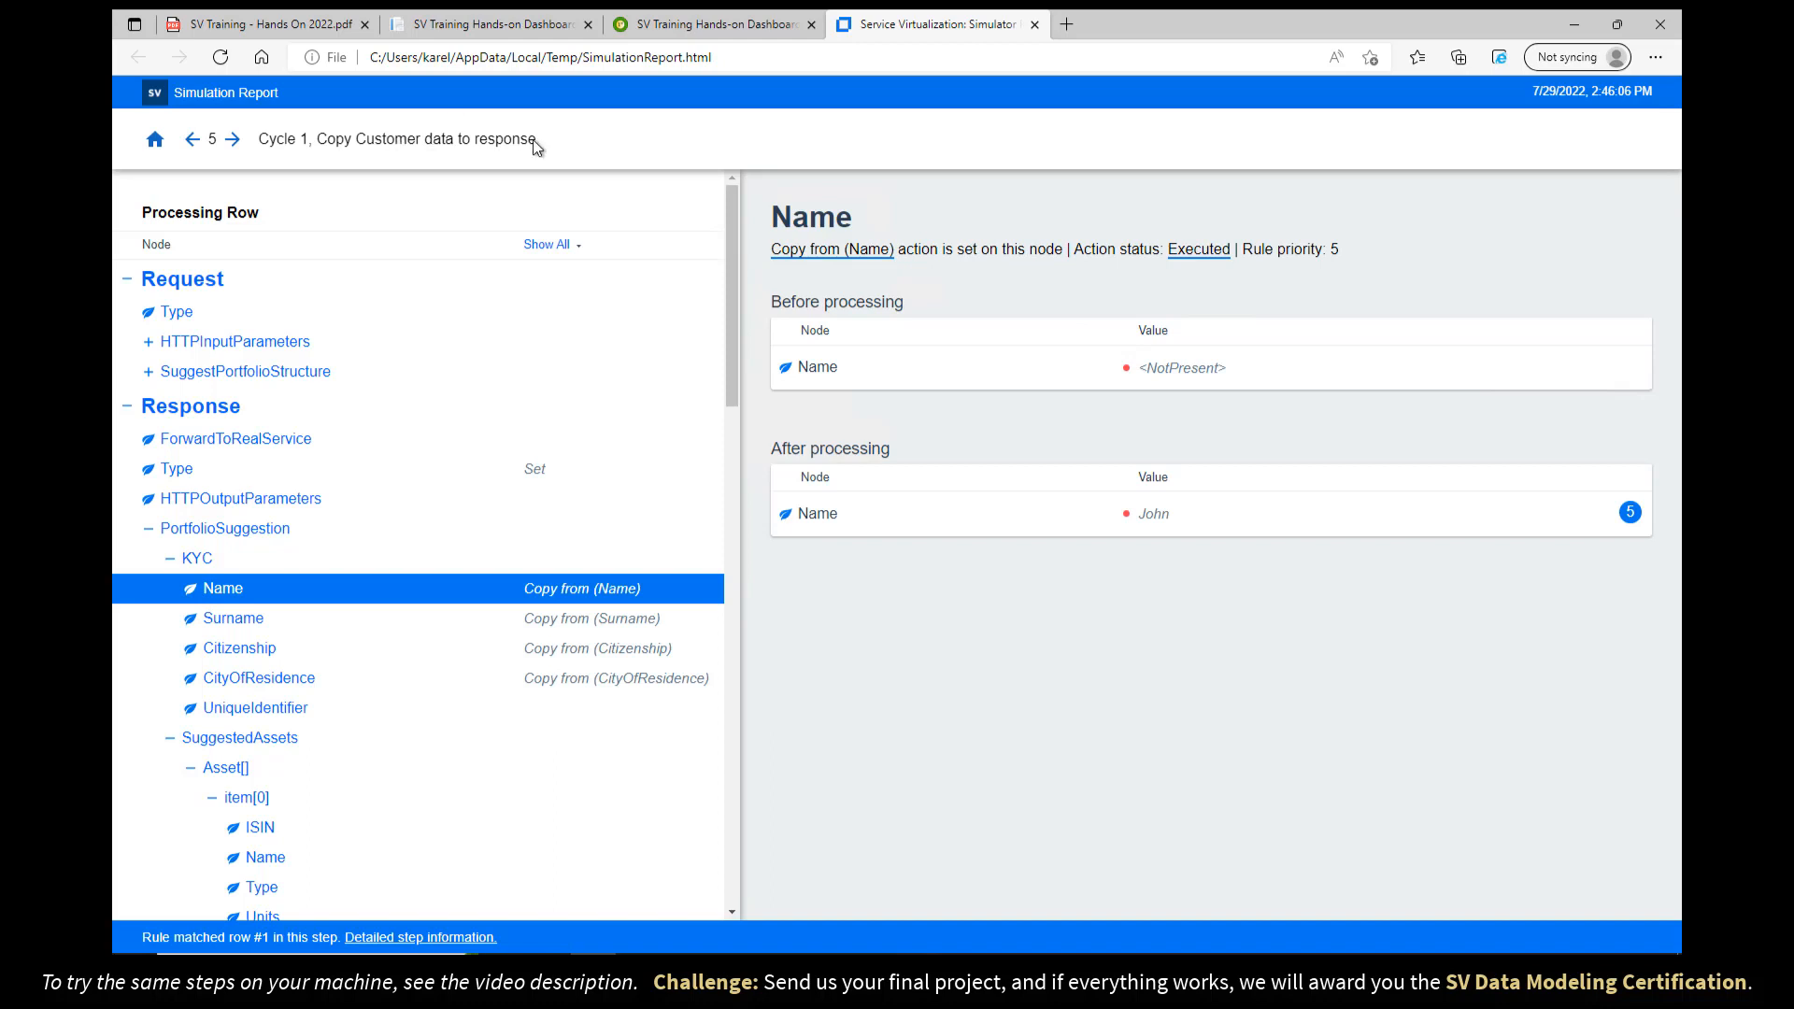
left_click_drag(317, 138, 531, 140)
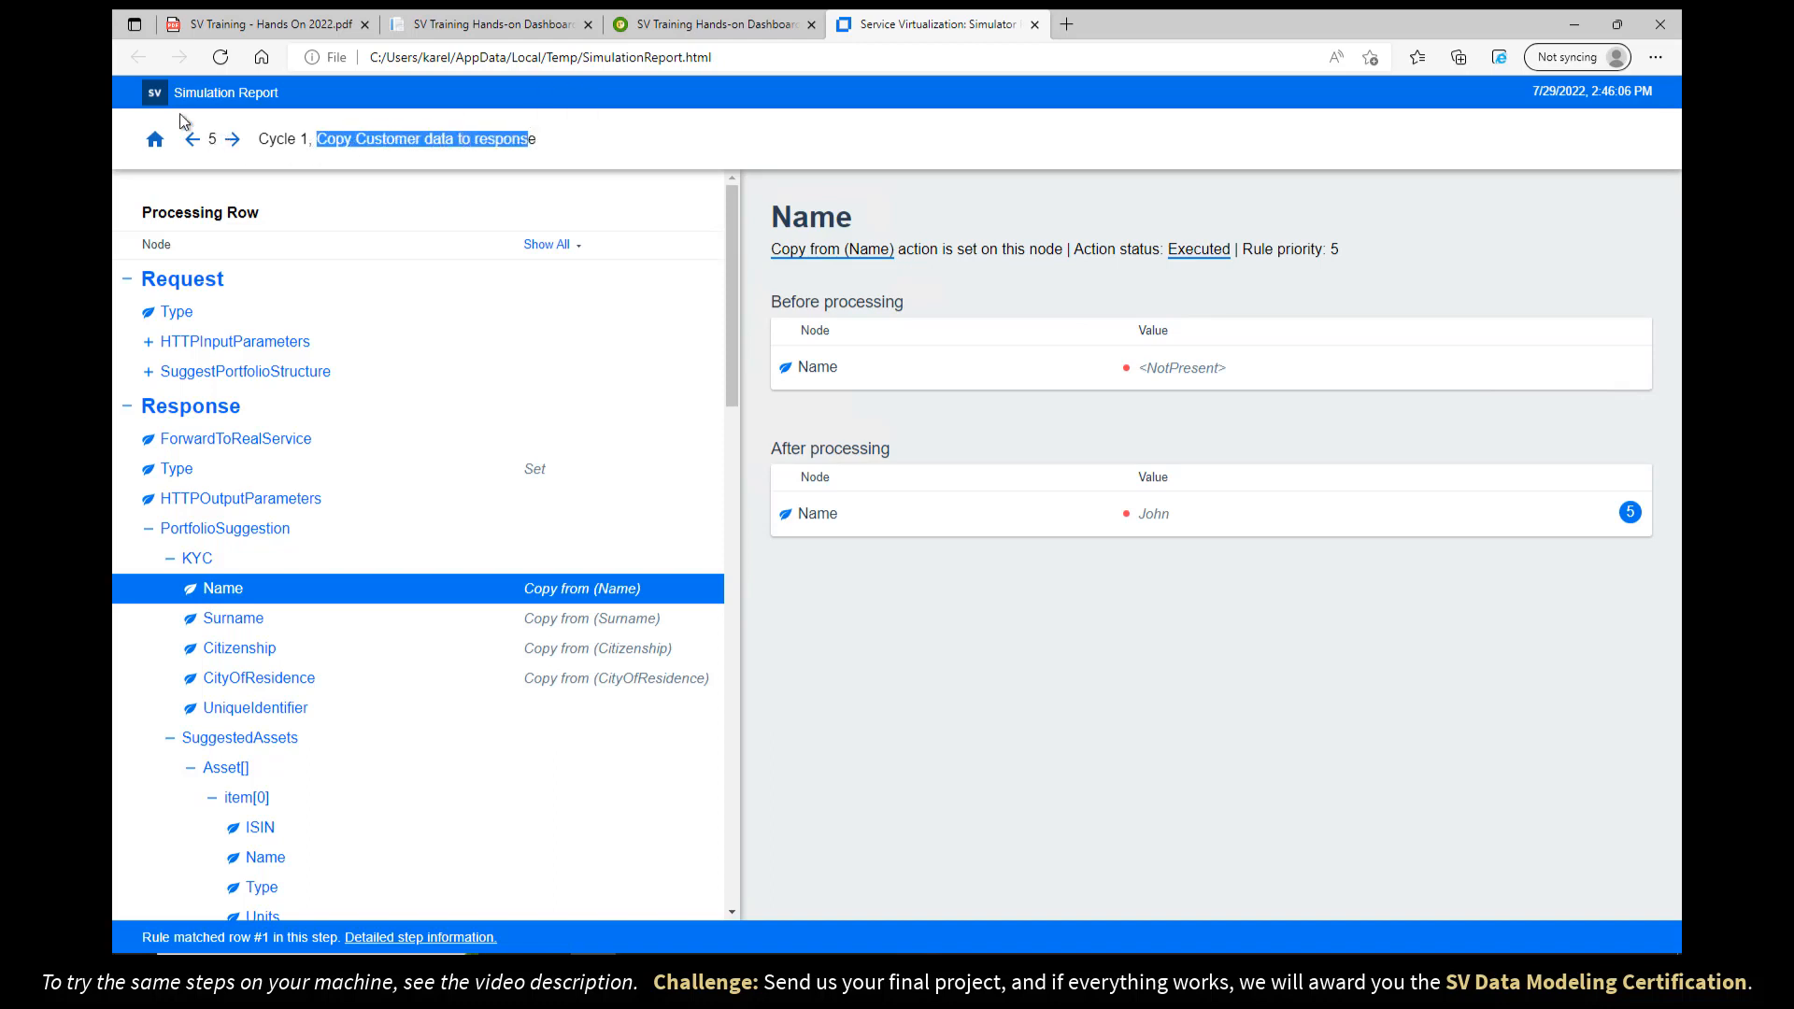
left_click(868, 968)
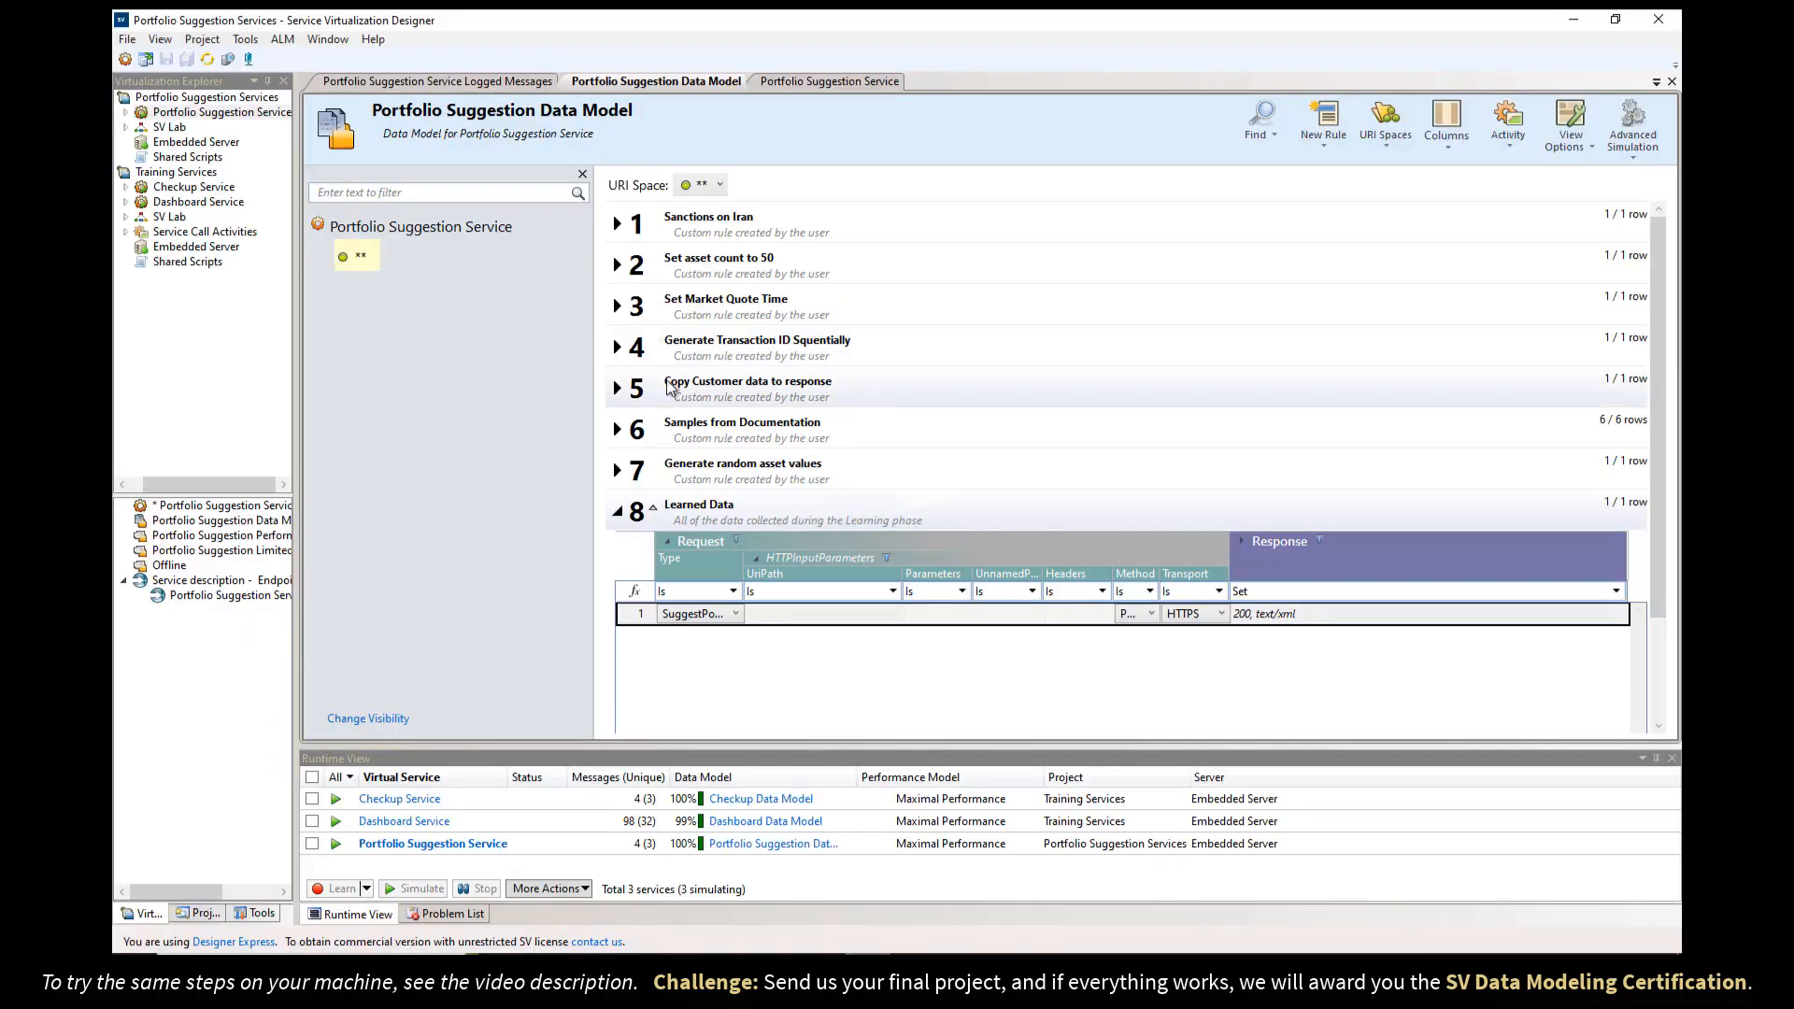
key("alt+Tab")
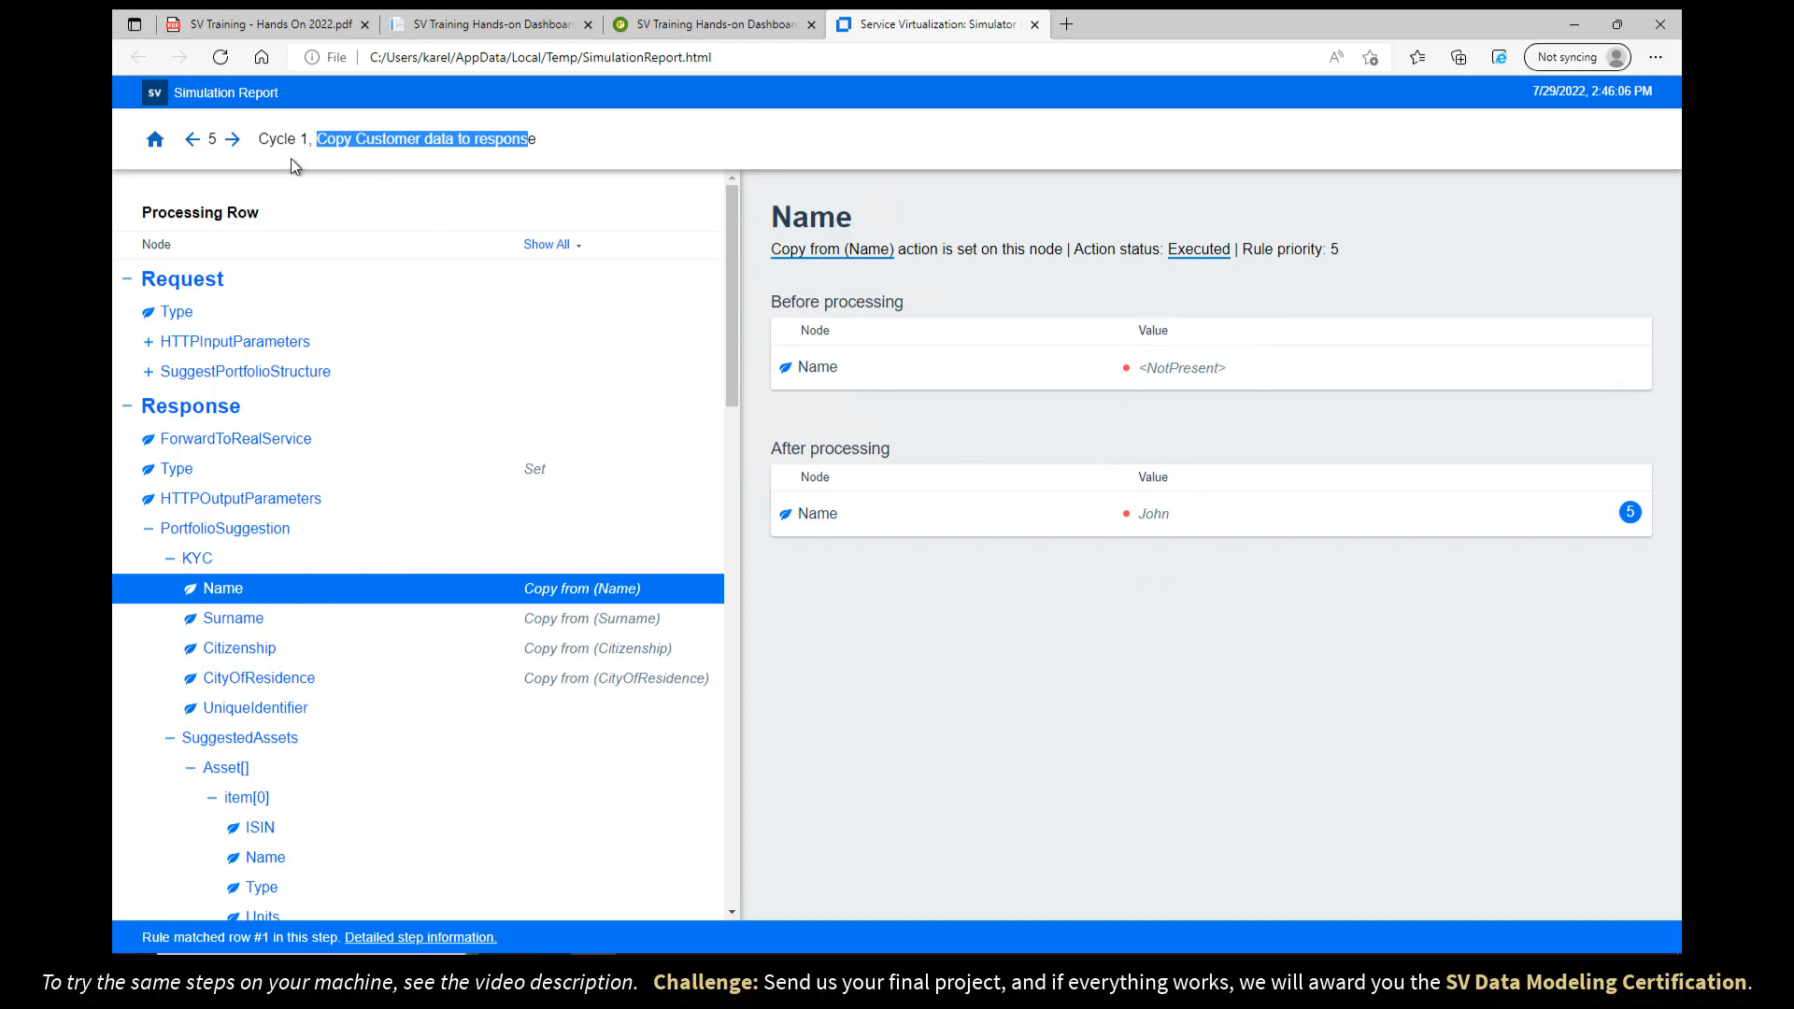
left_click(155, 140)
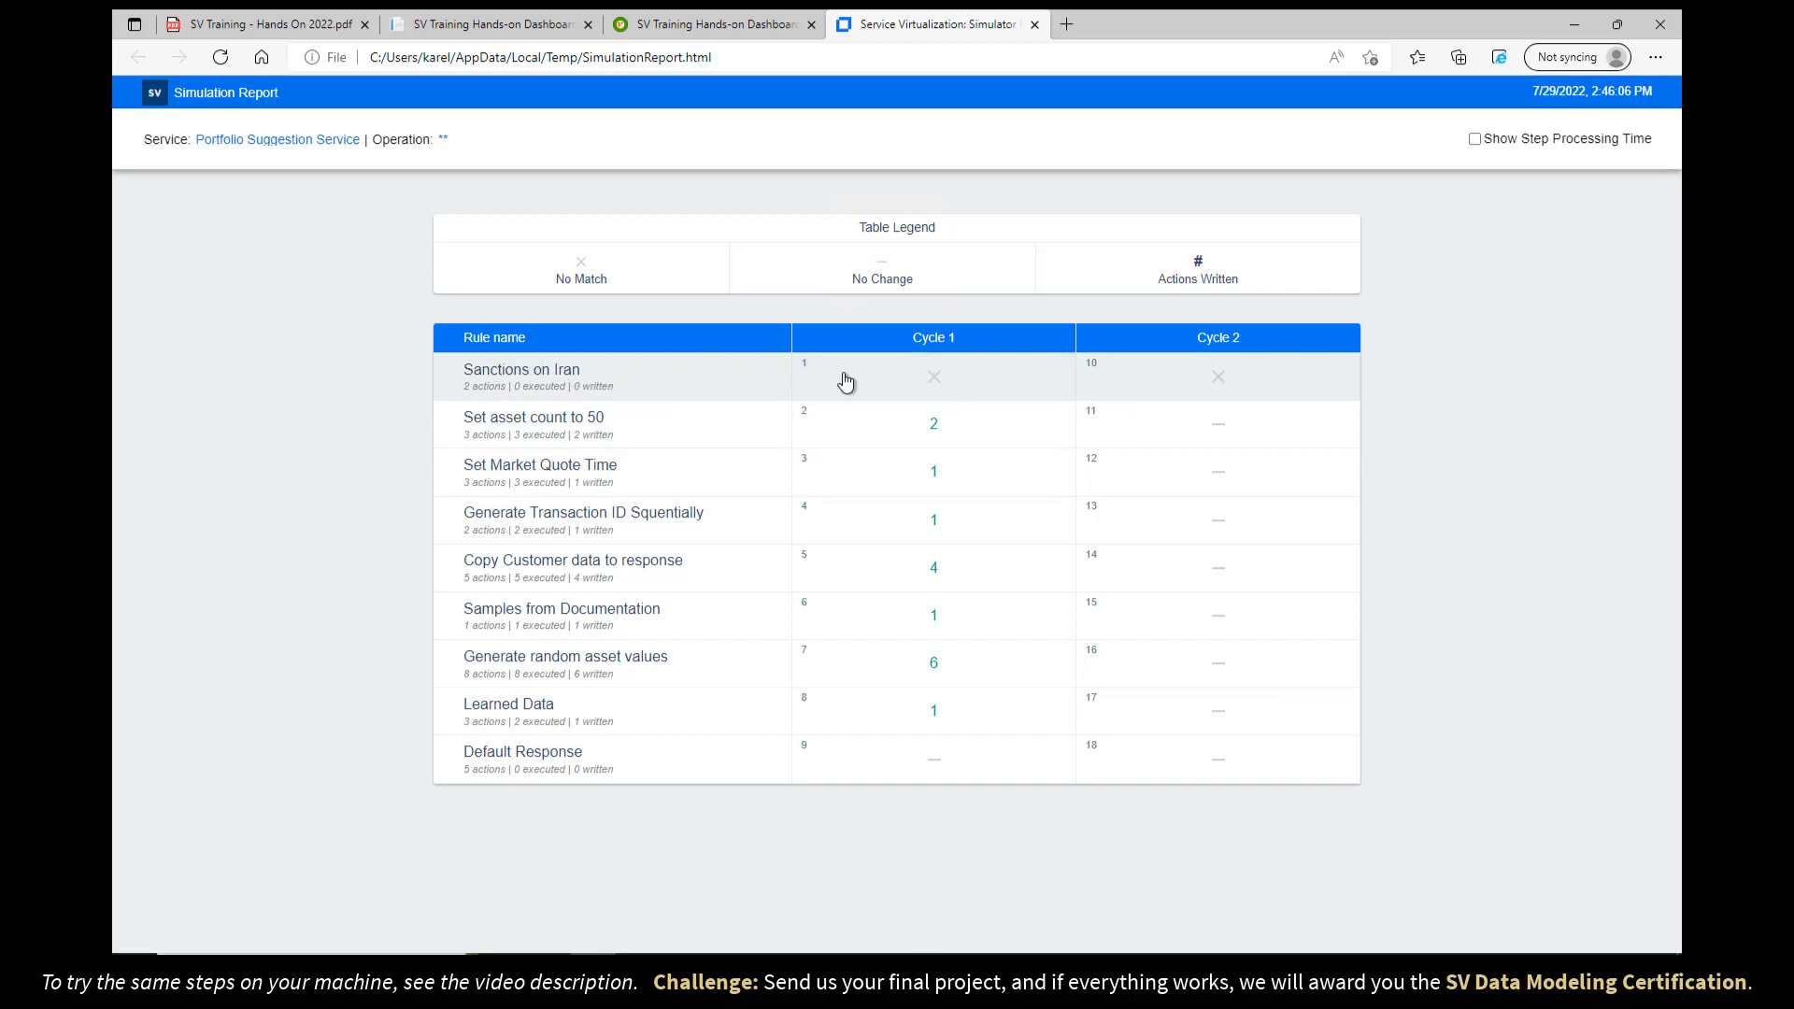
- Examine why the Sanctions on Iran rule was skipped in Cycle 1, comparing its Citizenship condition with the dashboard request, and return to the report overview
left_click(934, 378)
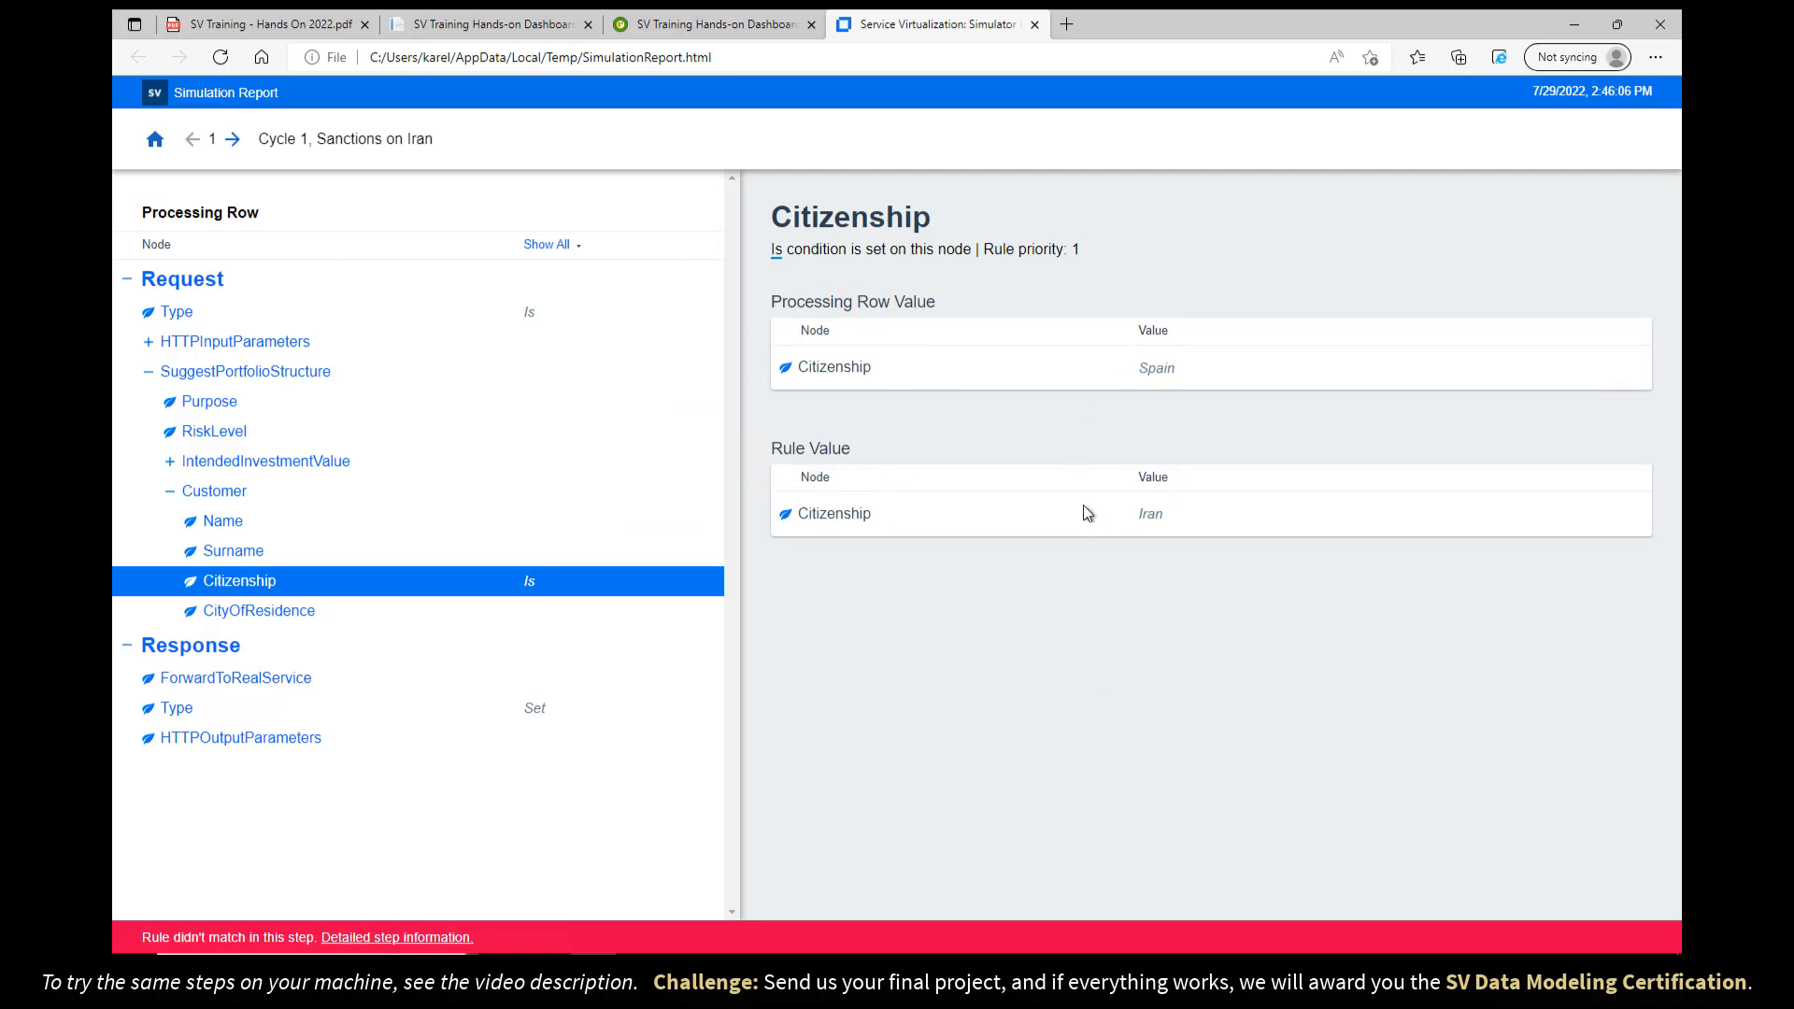
left_click(420, 938)
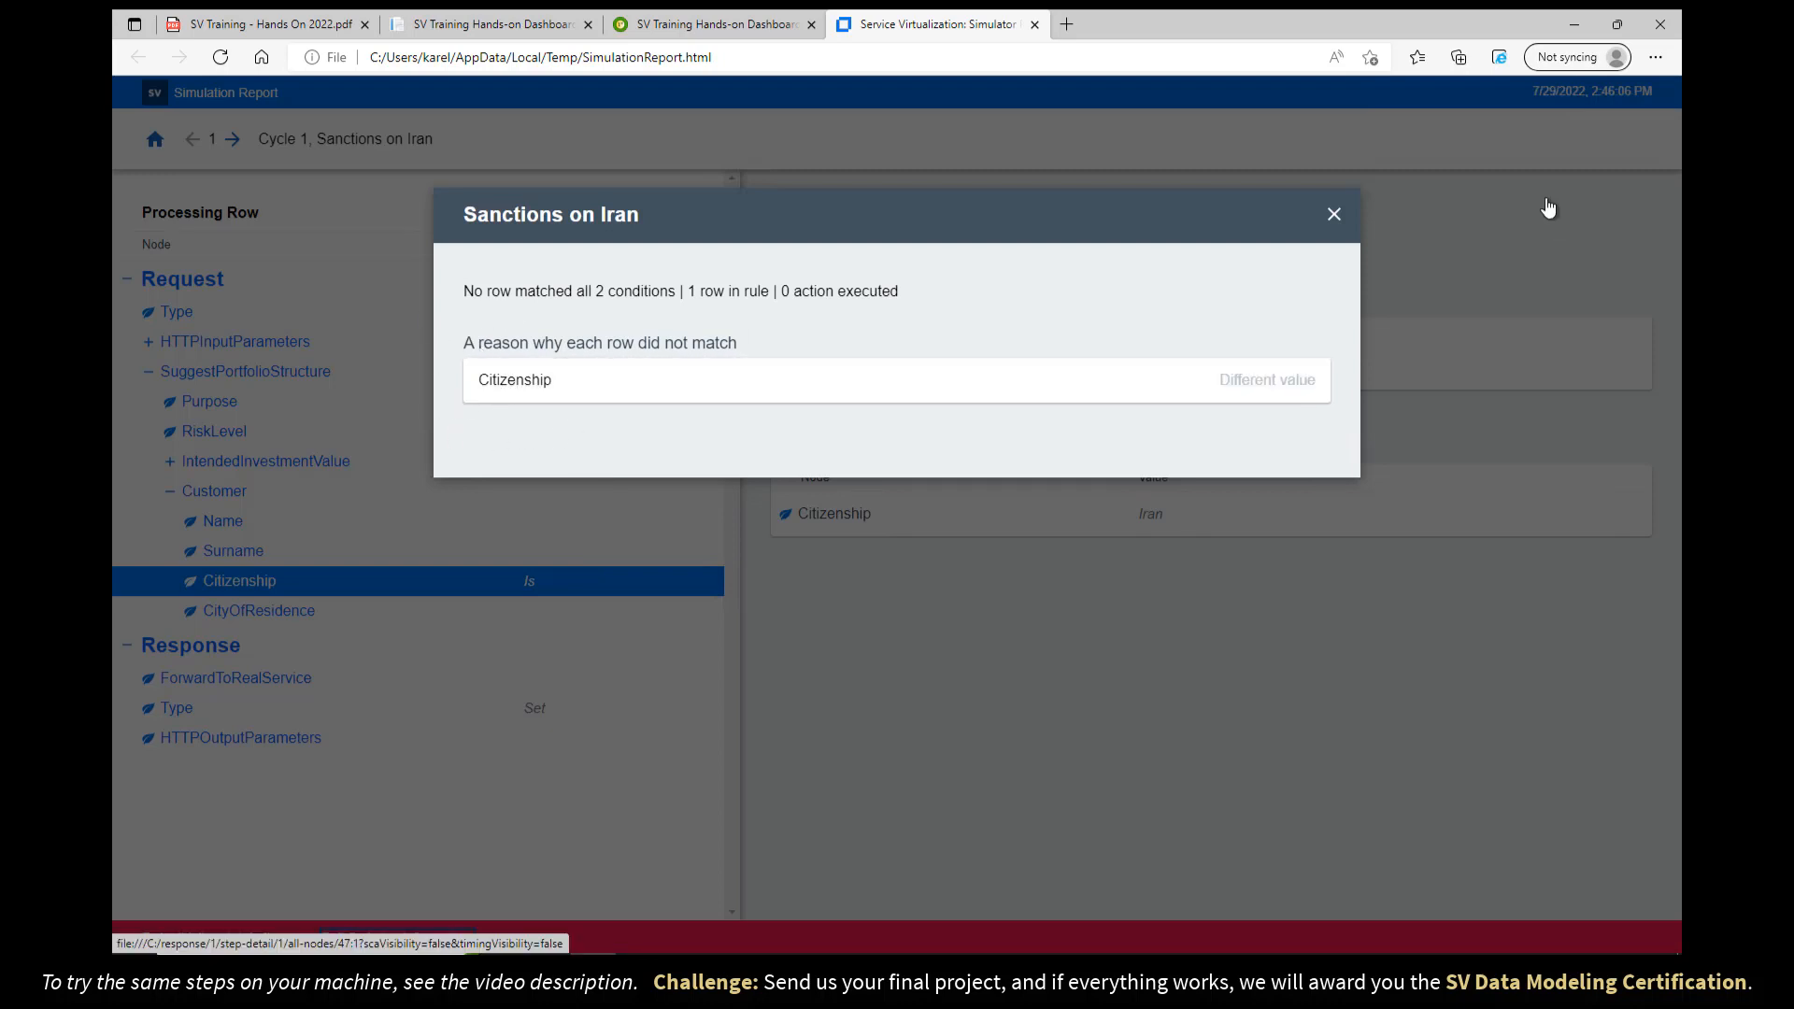
left_click(1334, 217)
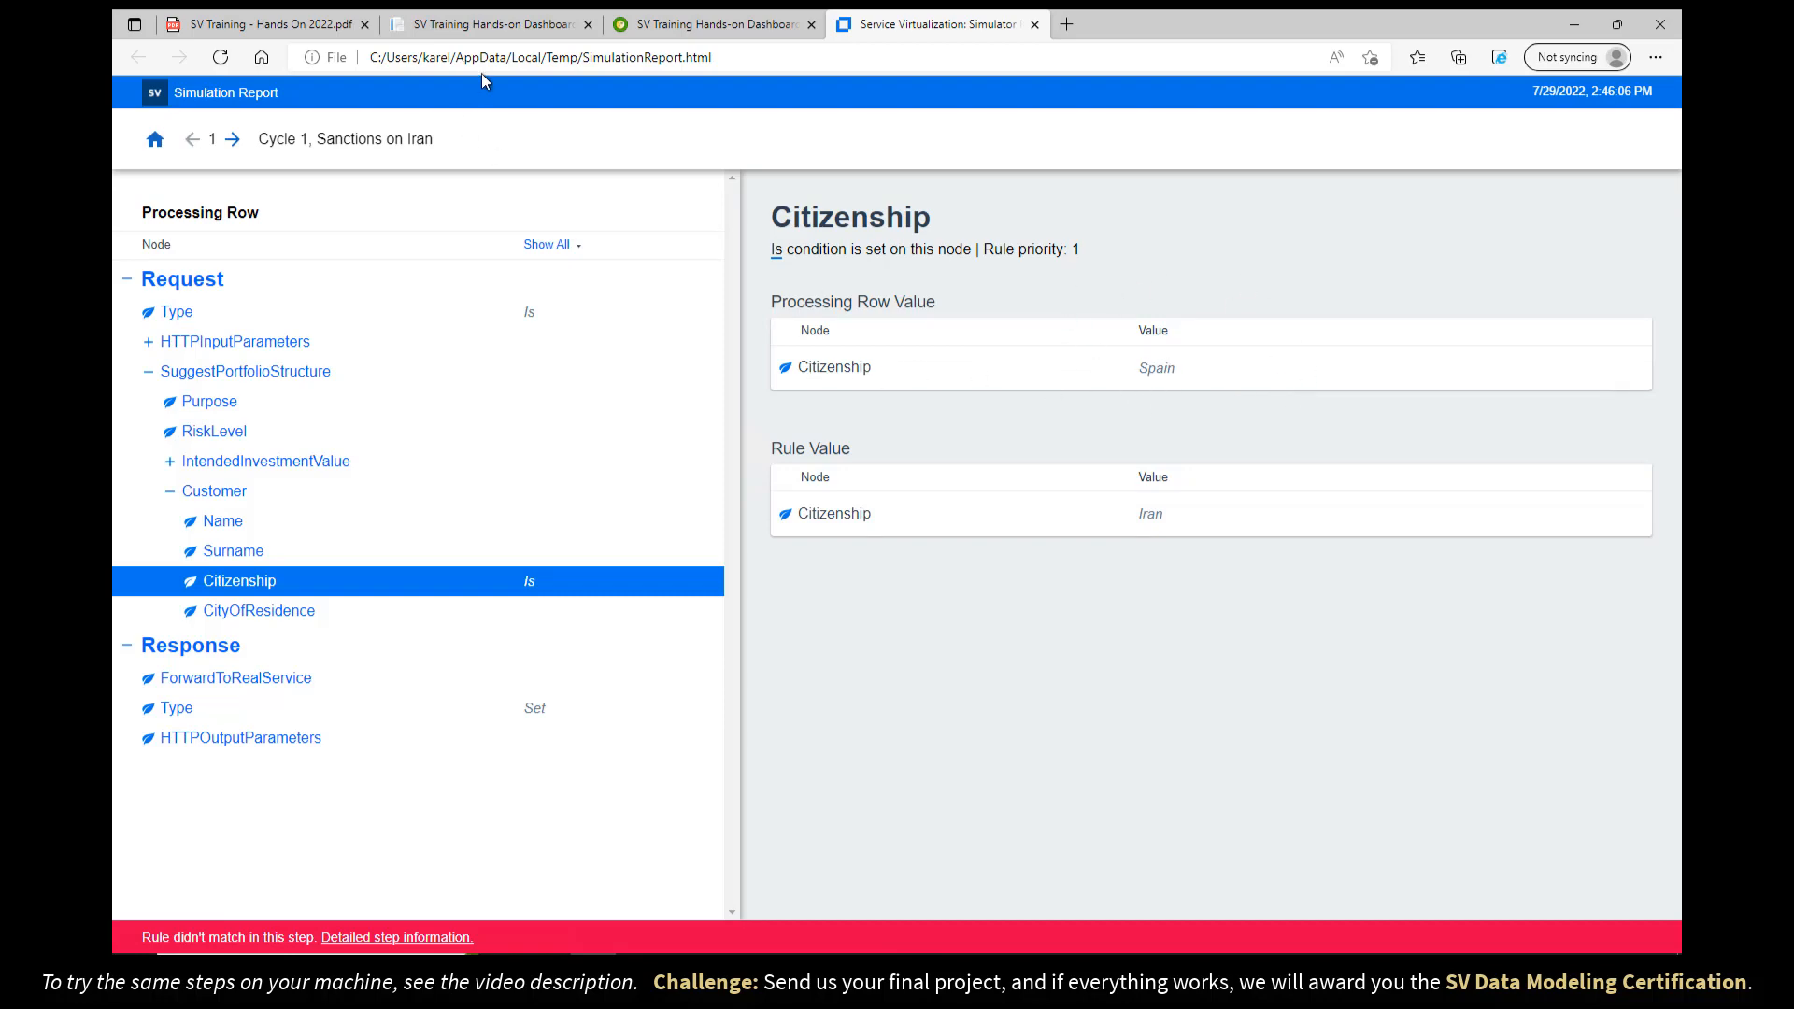
left_click(486, 24)
double_click(493, 664)
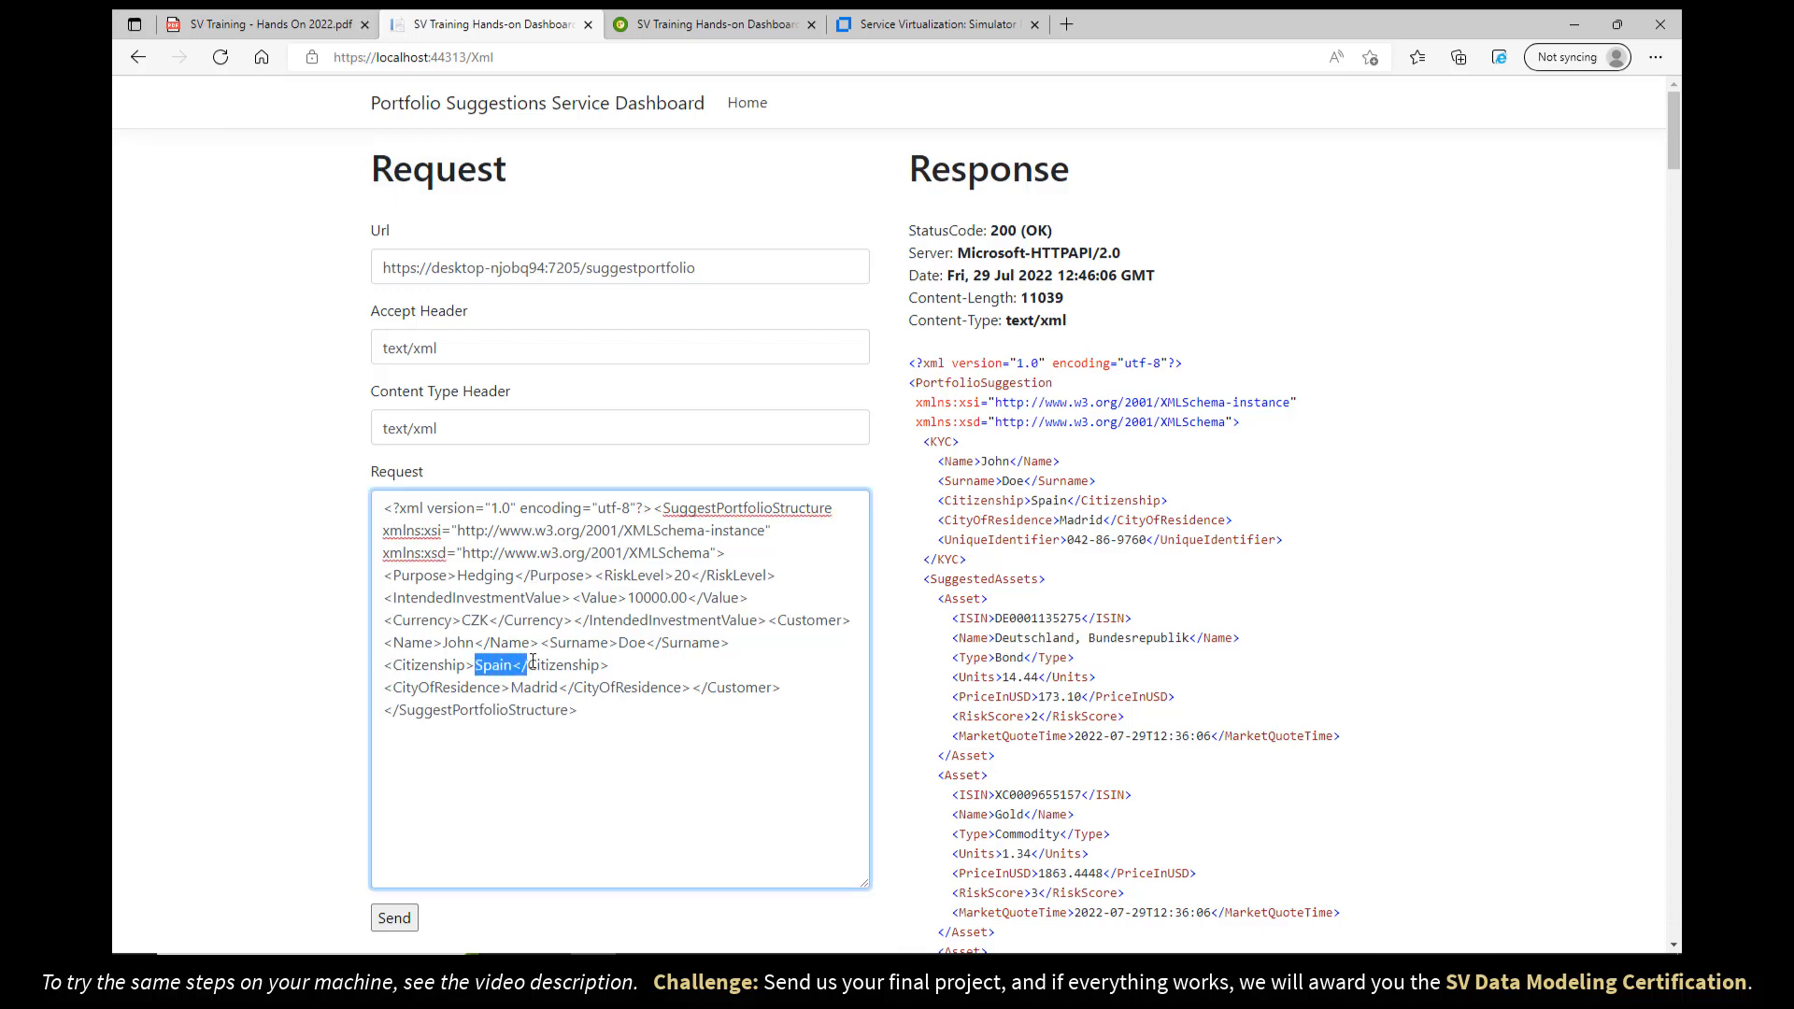
left_click(904, 24)
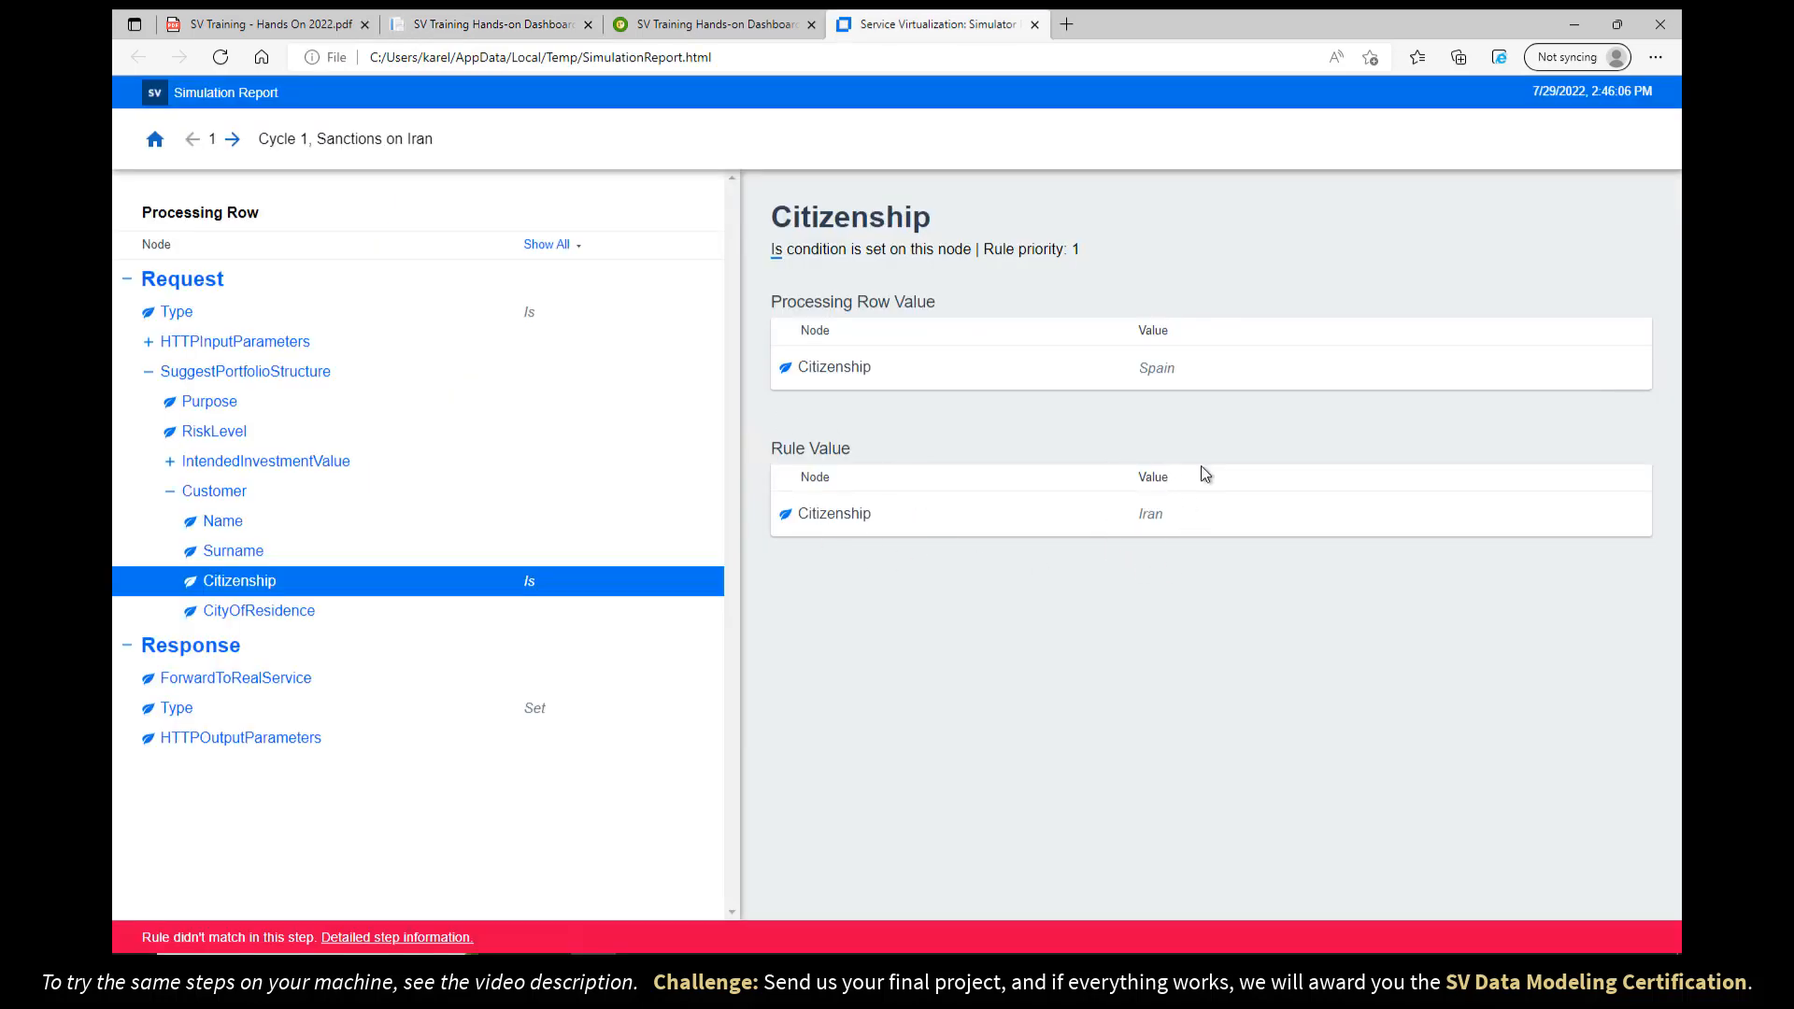
left_click(155, 140)
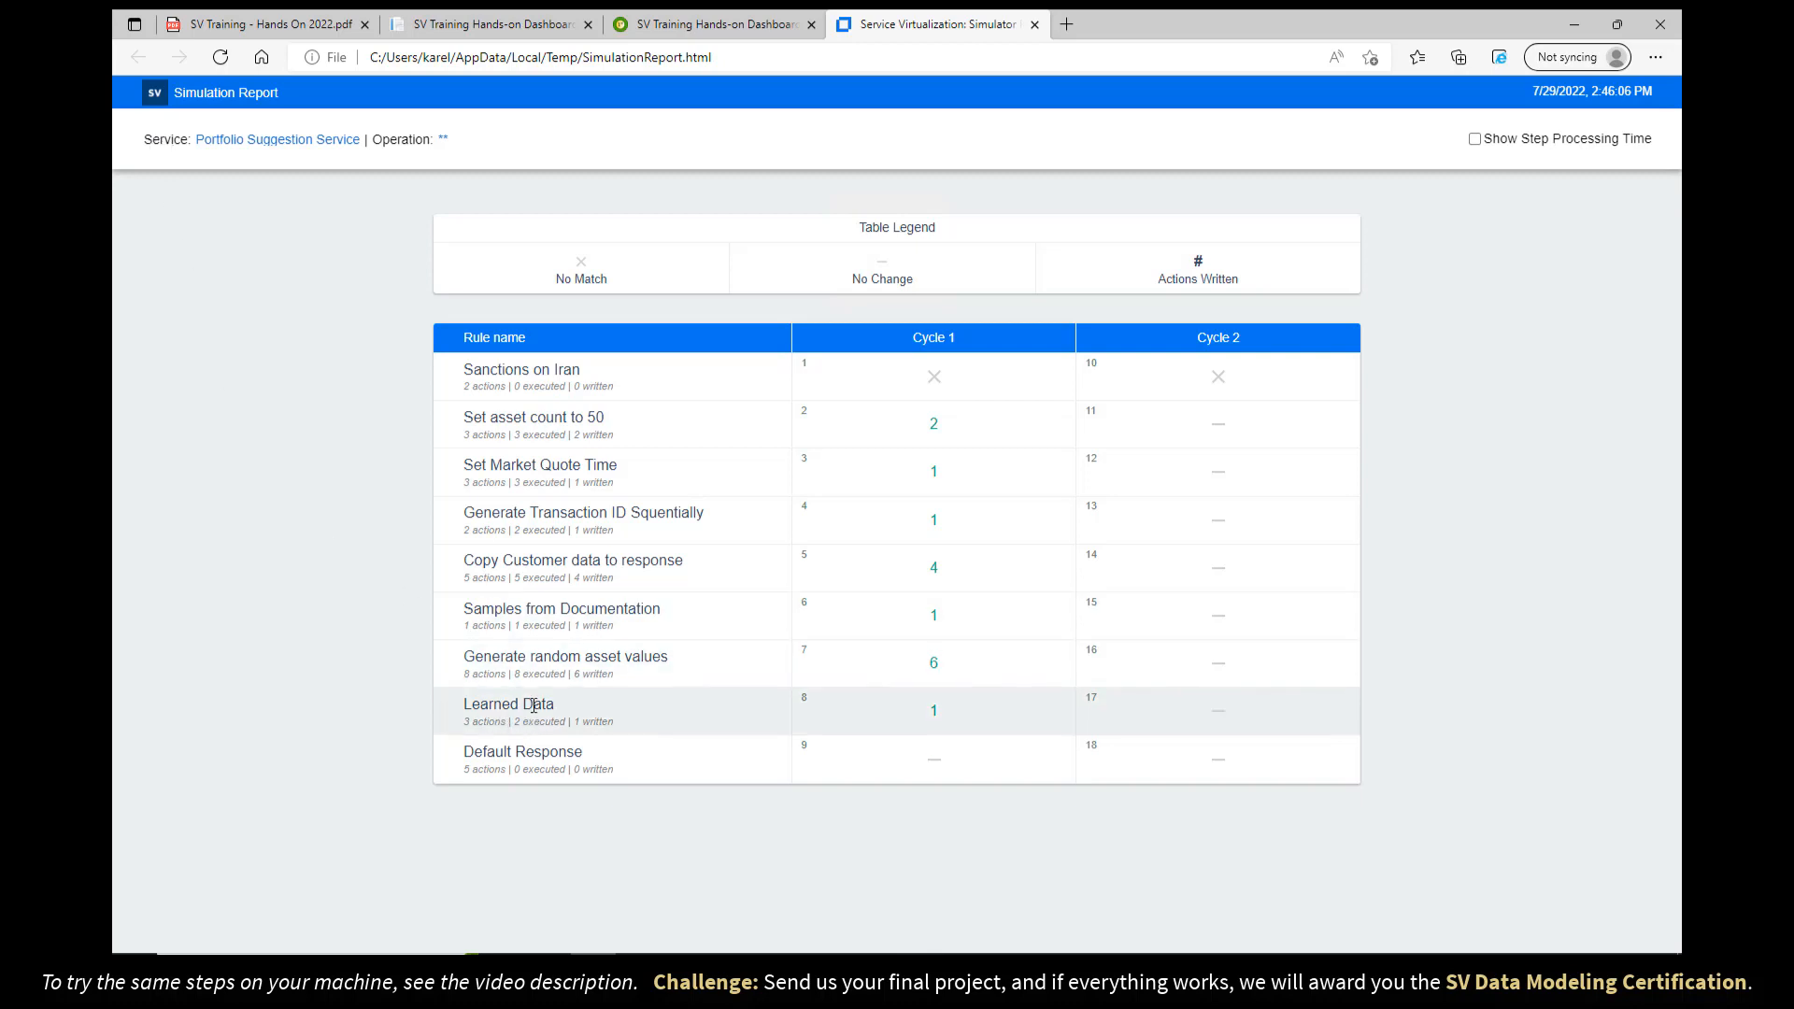
- Open the Learned Data step of Cycle 1 and trace the response Type value to the rule that wrote it
left_click(933, 715)
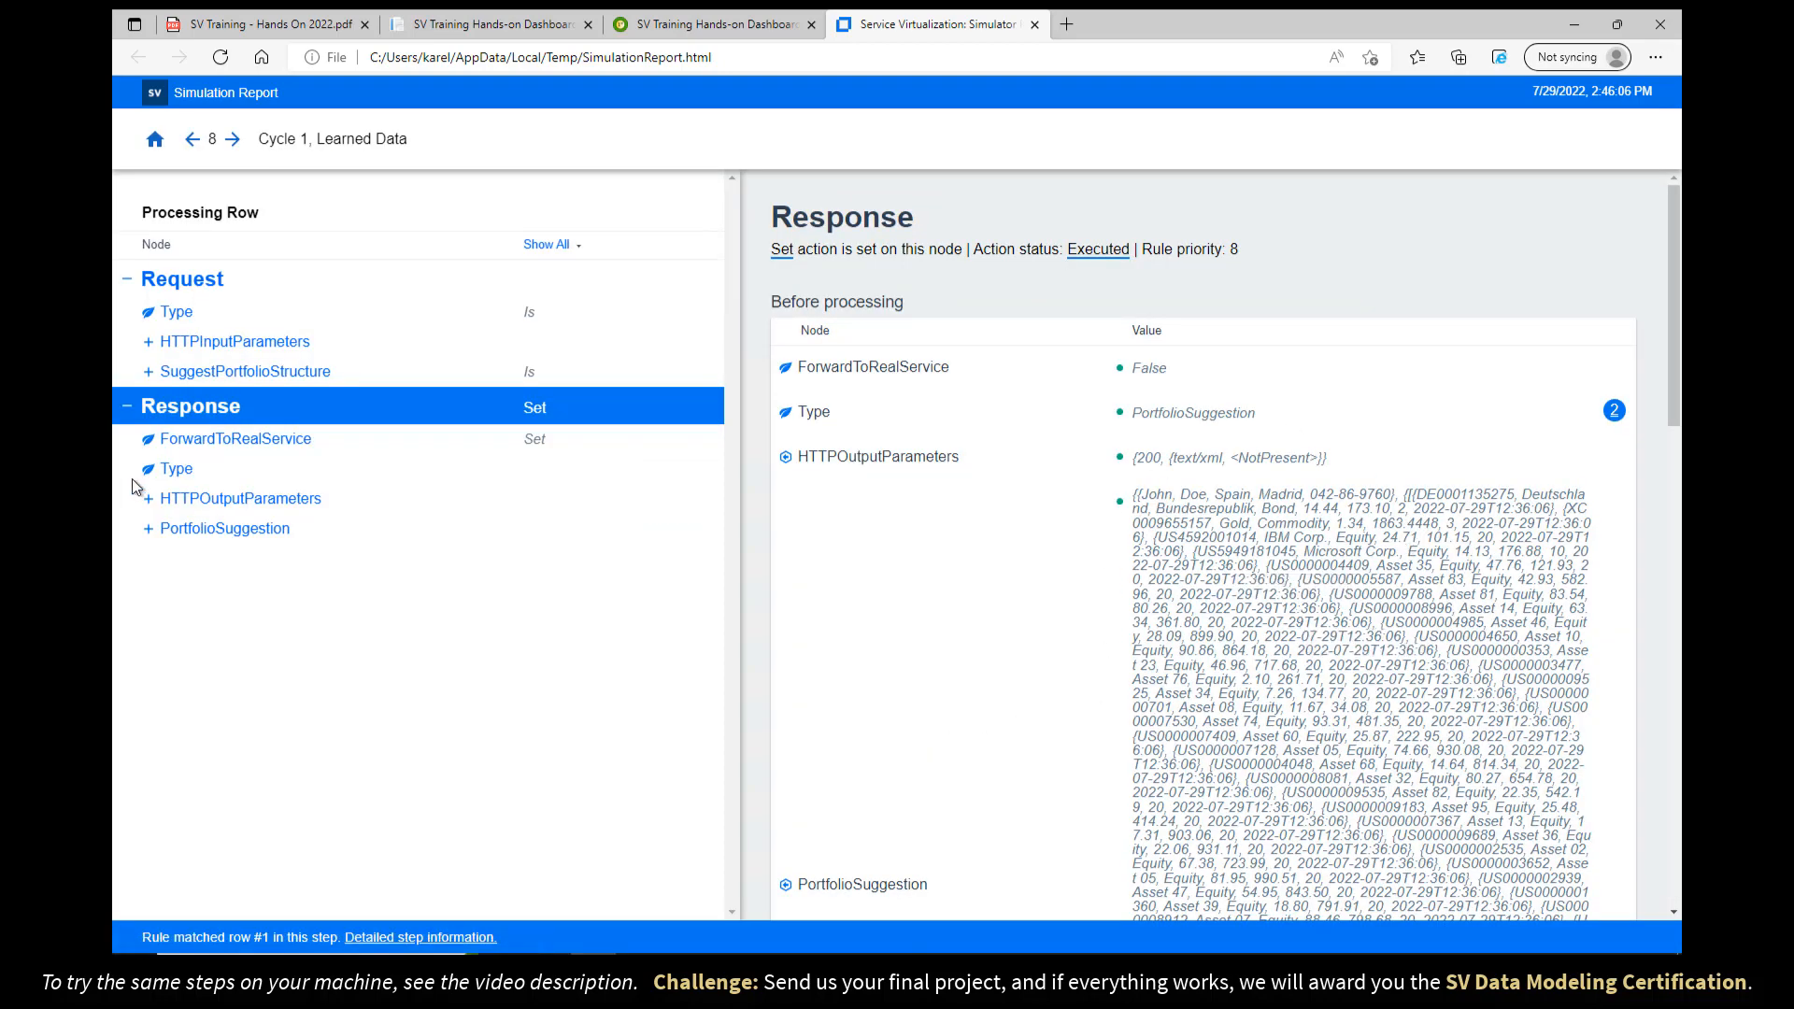
left_click(176, 472)
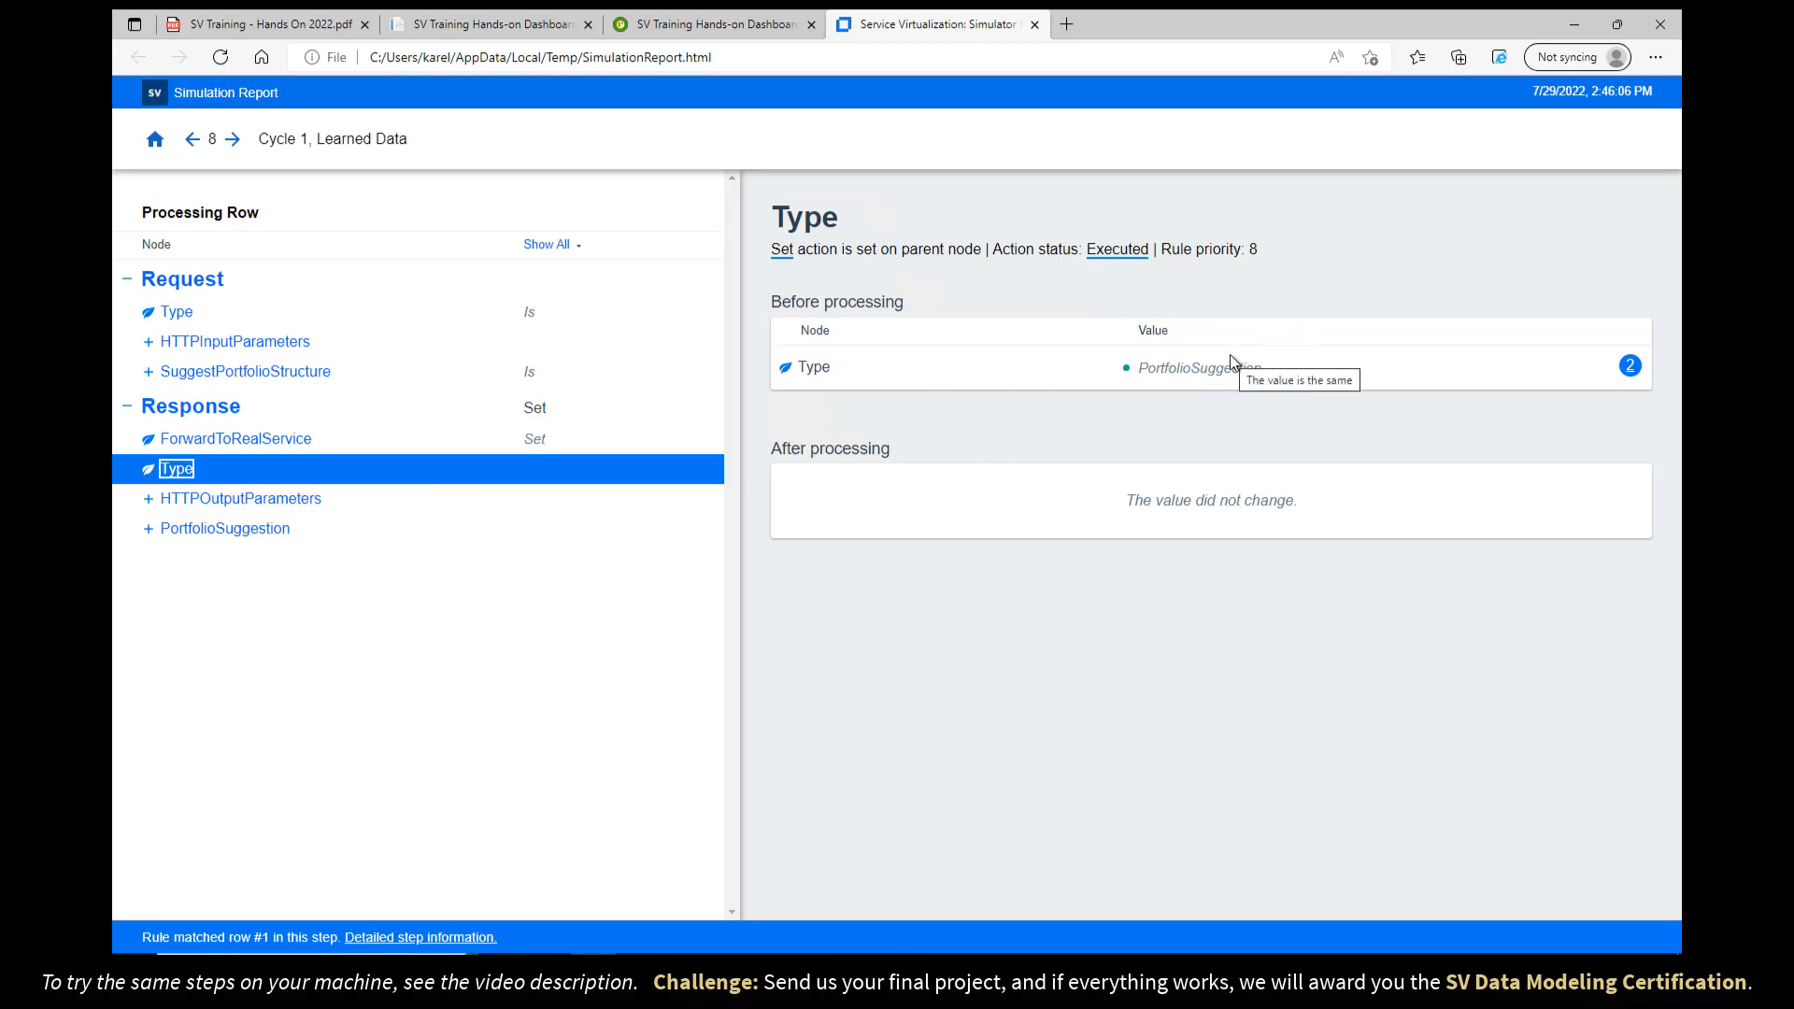
left_click(1630, 367)
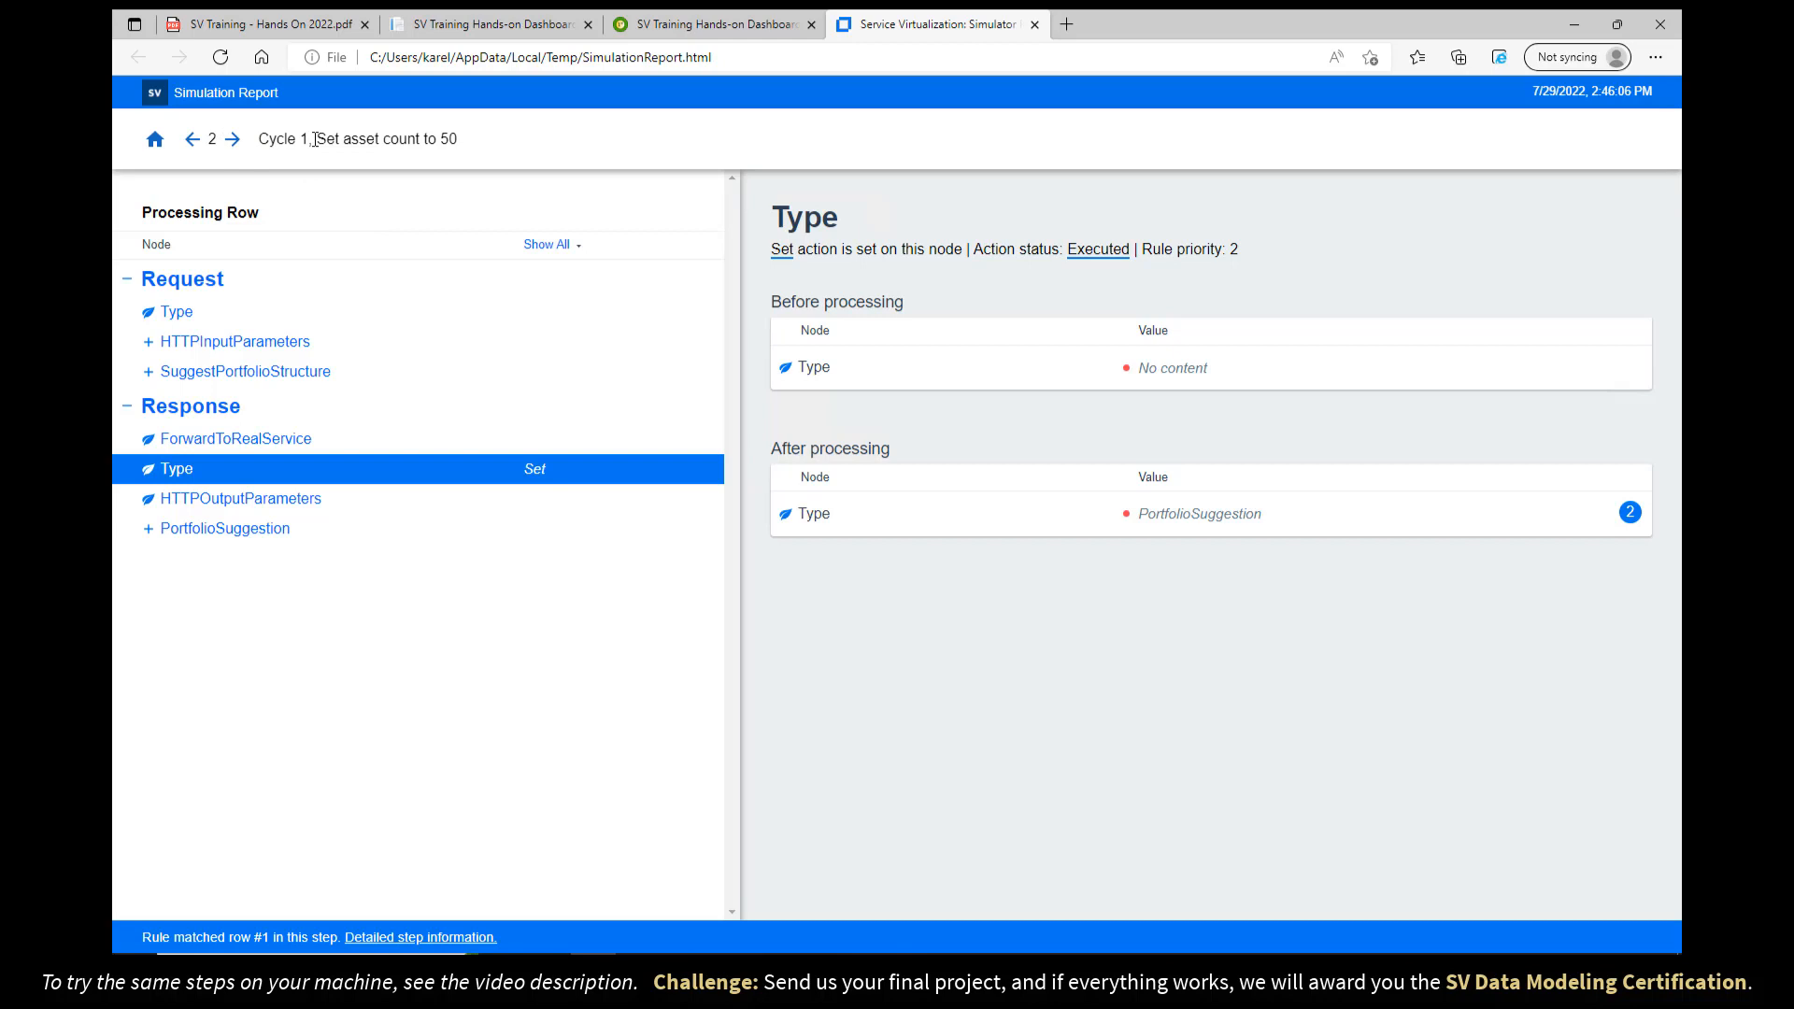
left_click_drag(319, 139, 469, 136)
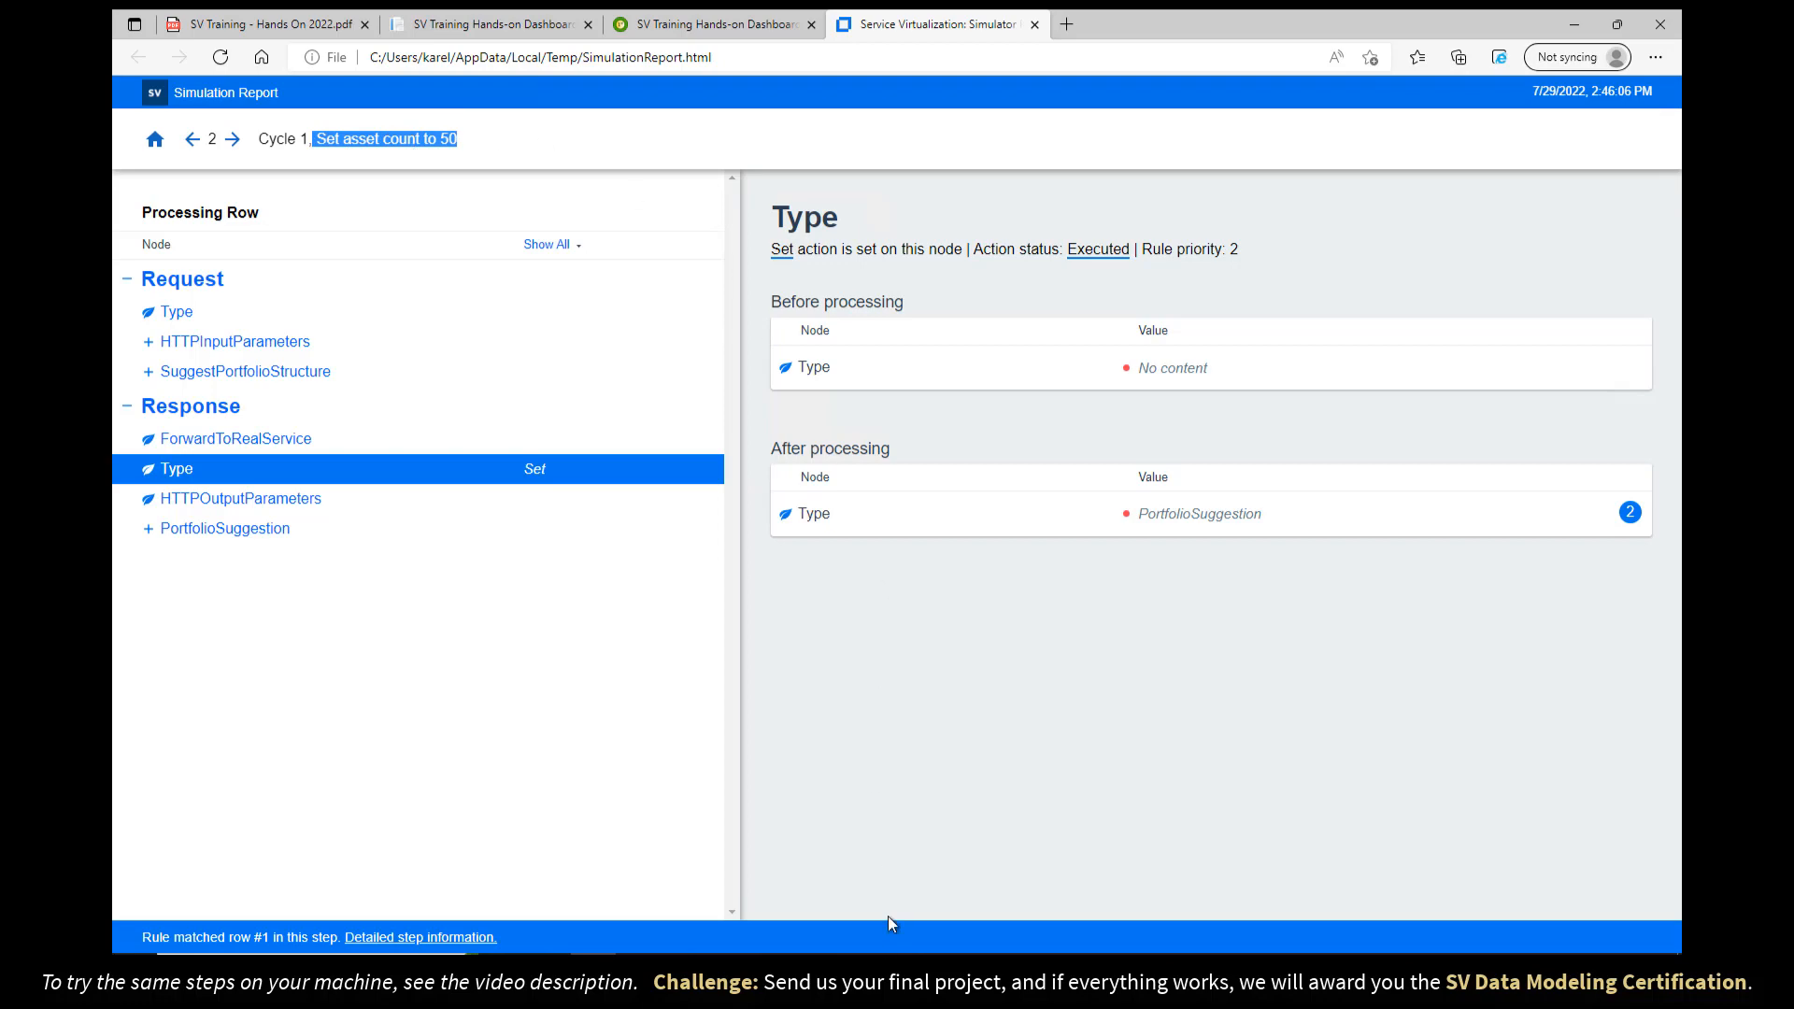
- Switch to Service Virtualization Designer and inspect the response Type in the row detail of the Set asset count to 50 rule
left_click(866, 970)
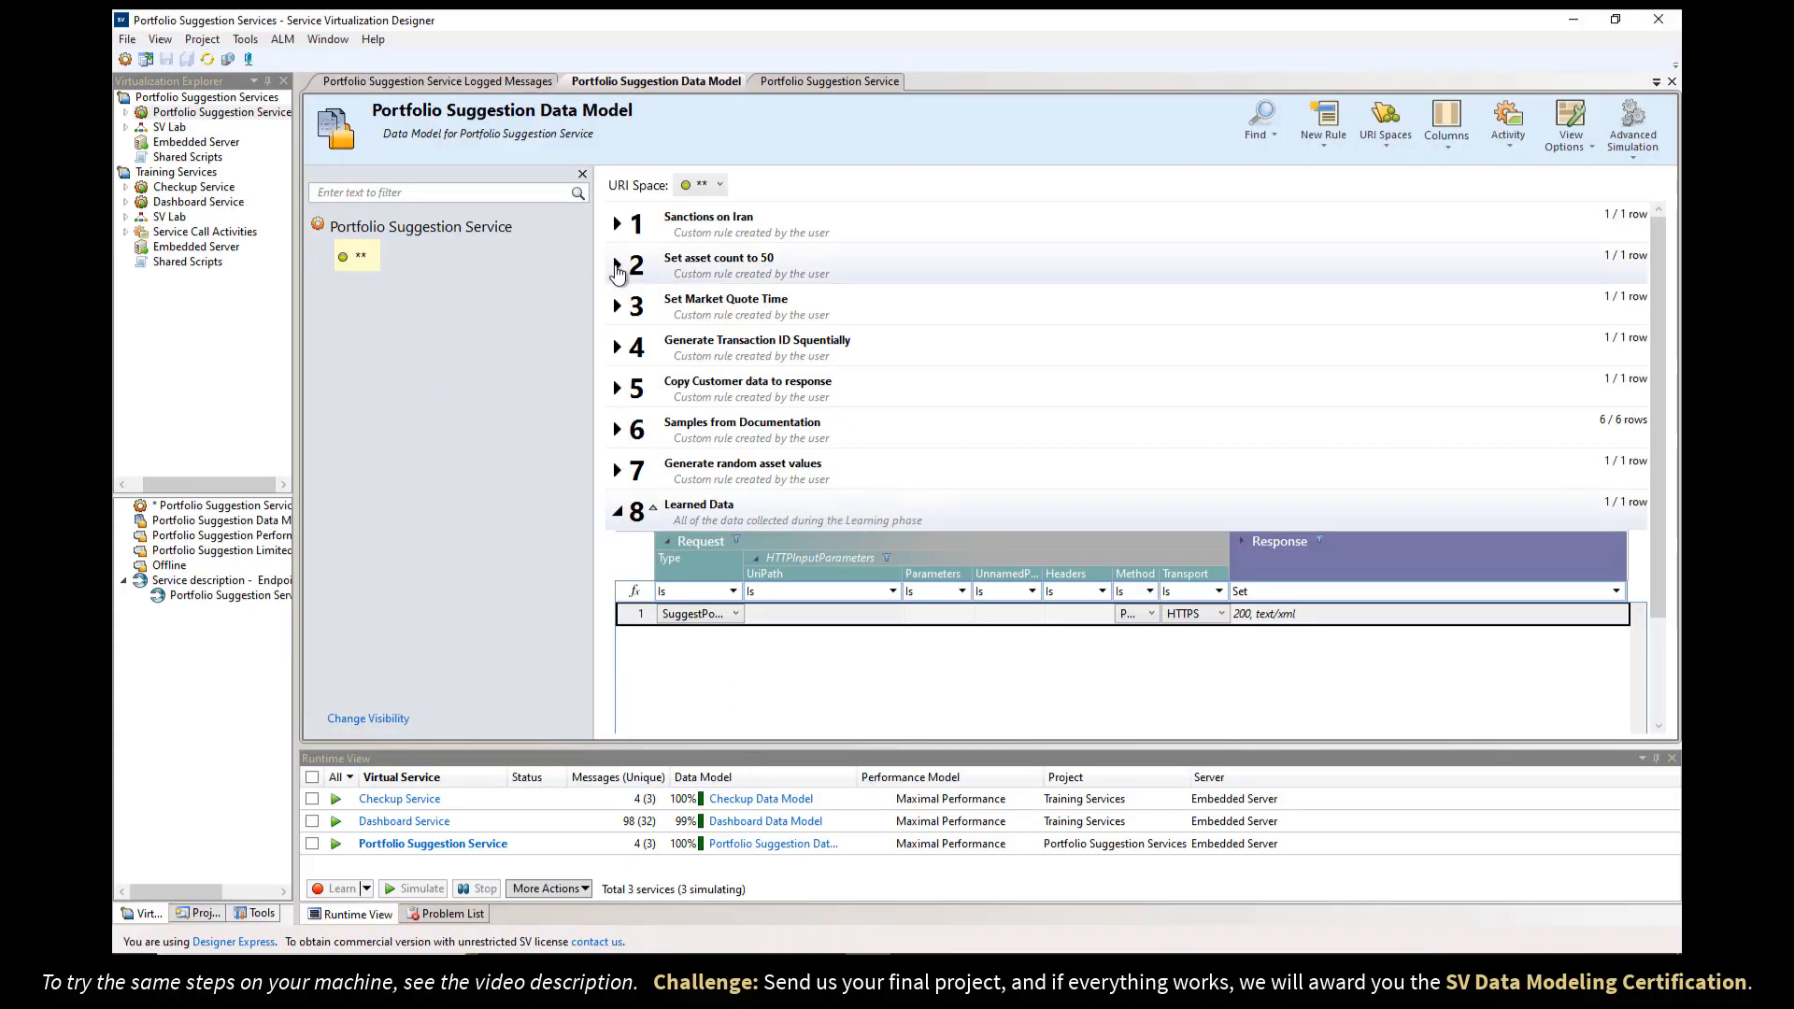
left_click(617, 266)
right_click(1065, 336)
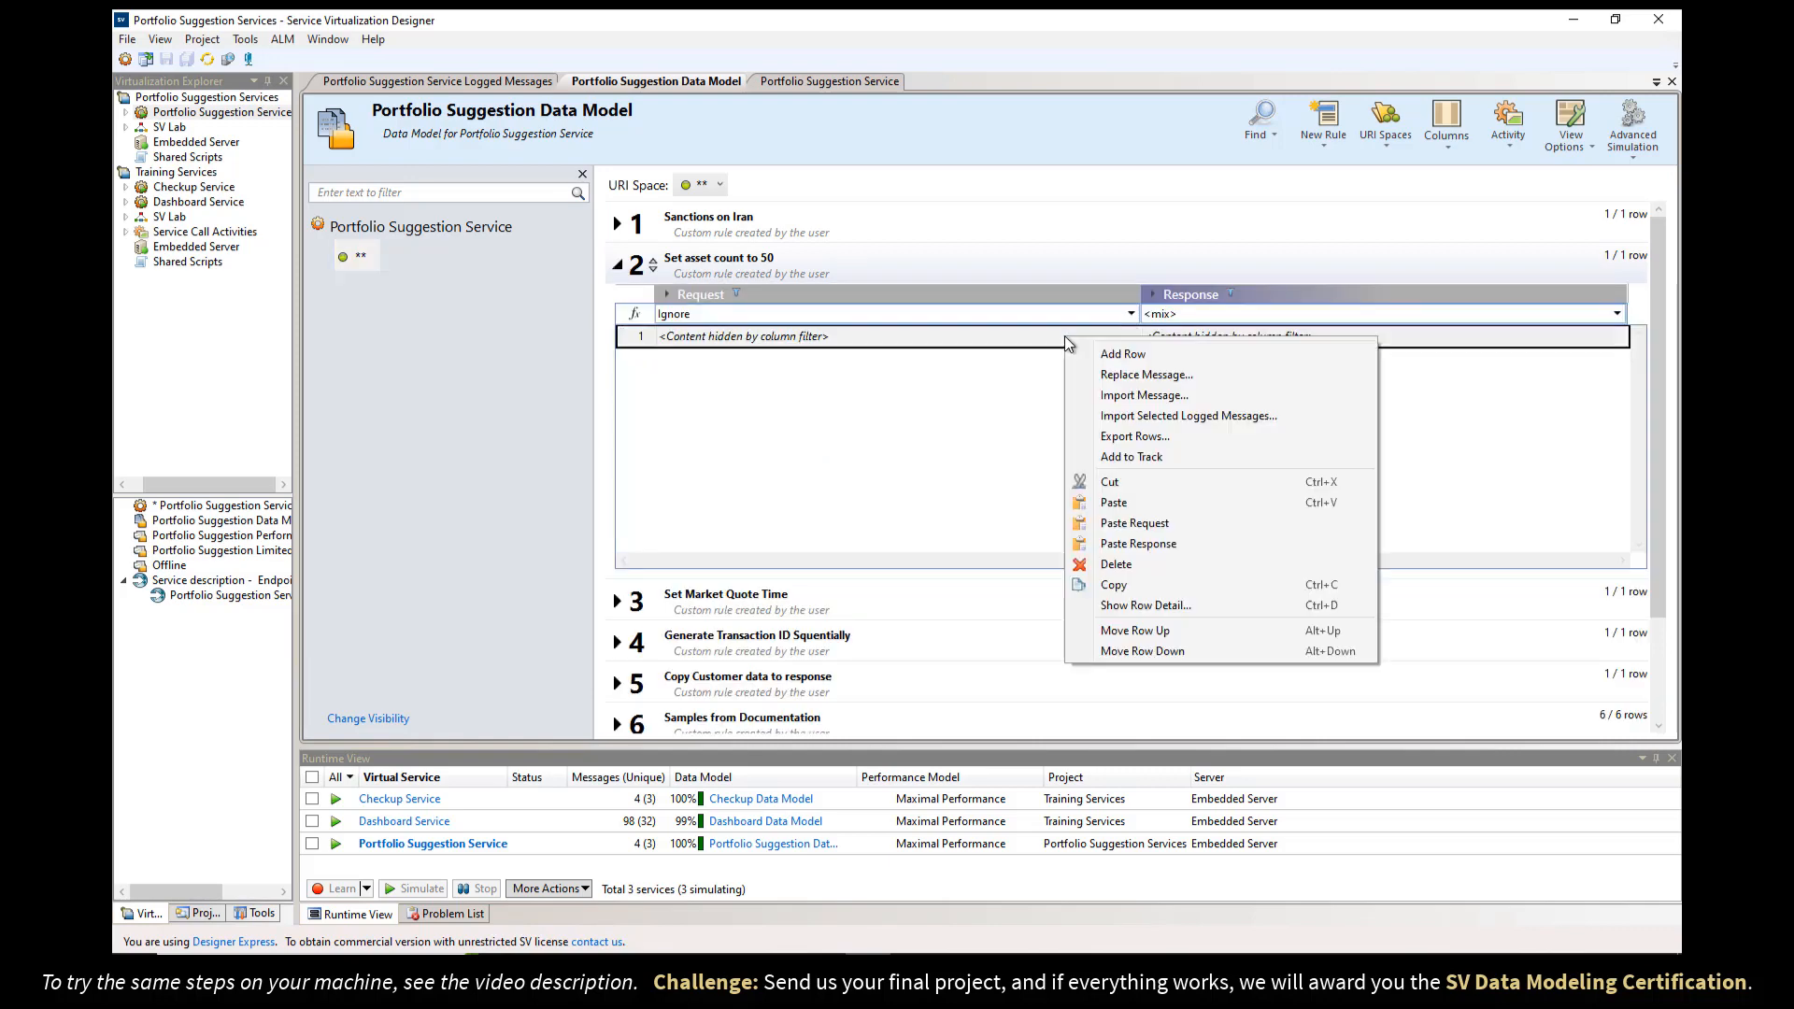
left_click(1149, 604)
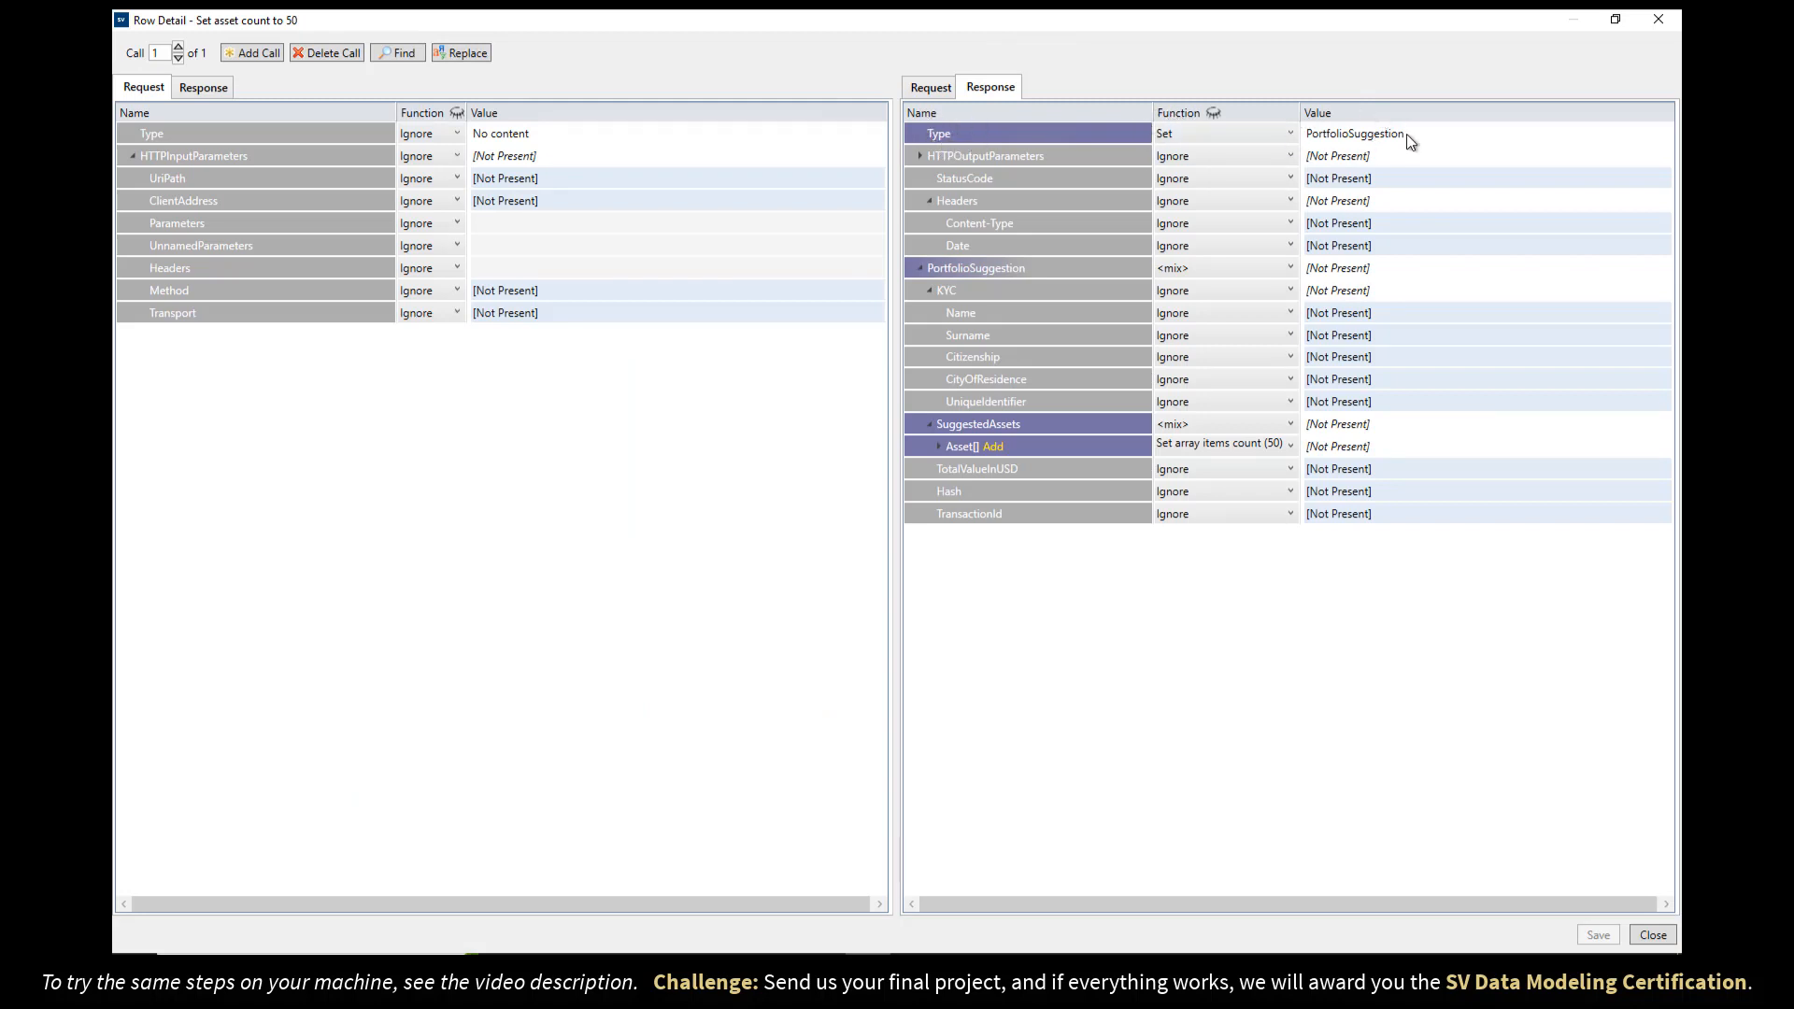
left_click(1659, 18)
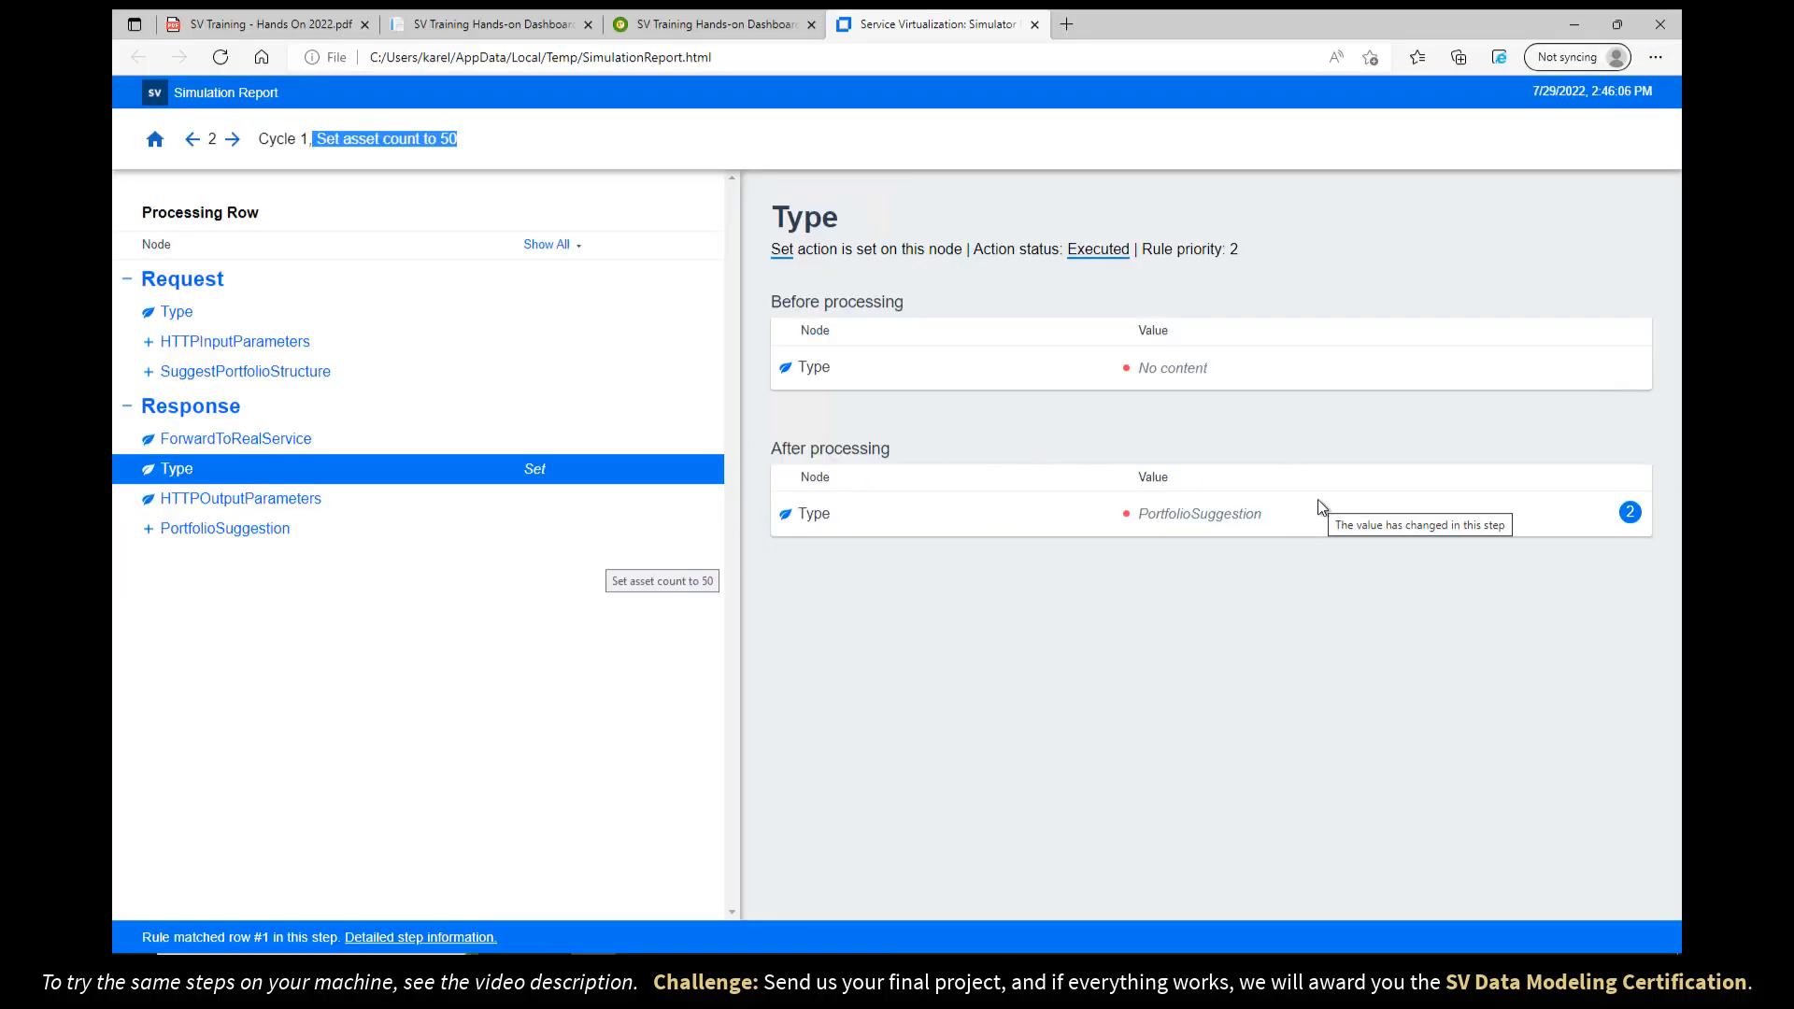
- Move the Learned Data rule directly above Set asset count to 50 in the Portfolio Suggestion Data Model and restart the simulation
left_click(867, 972)
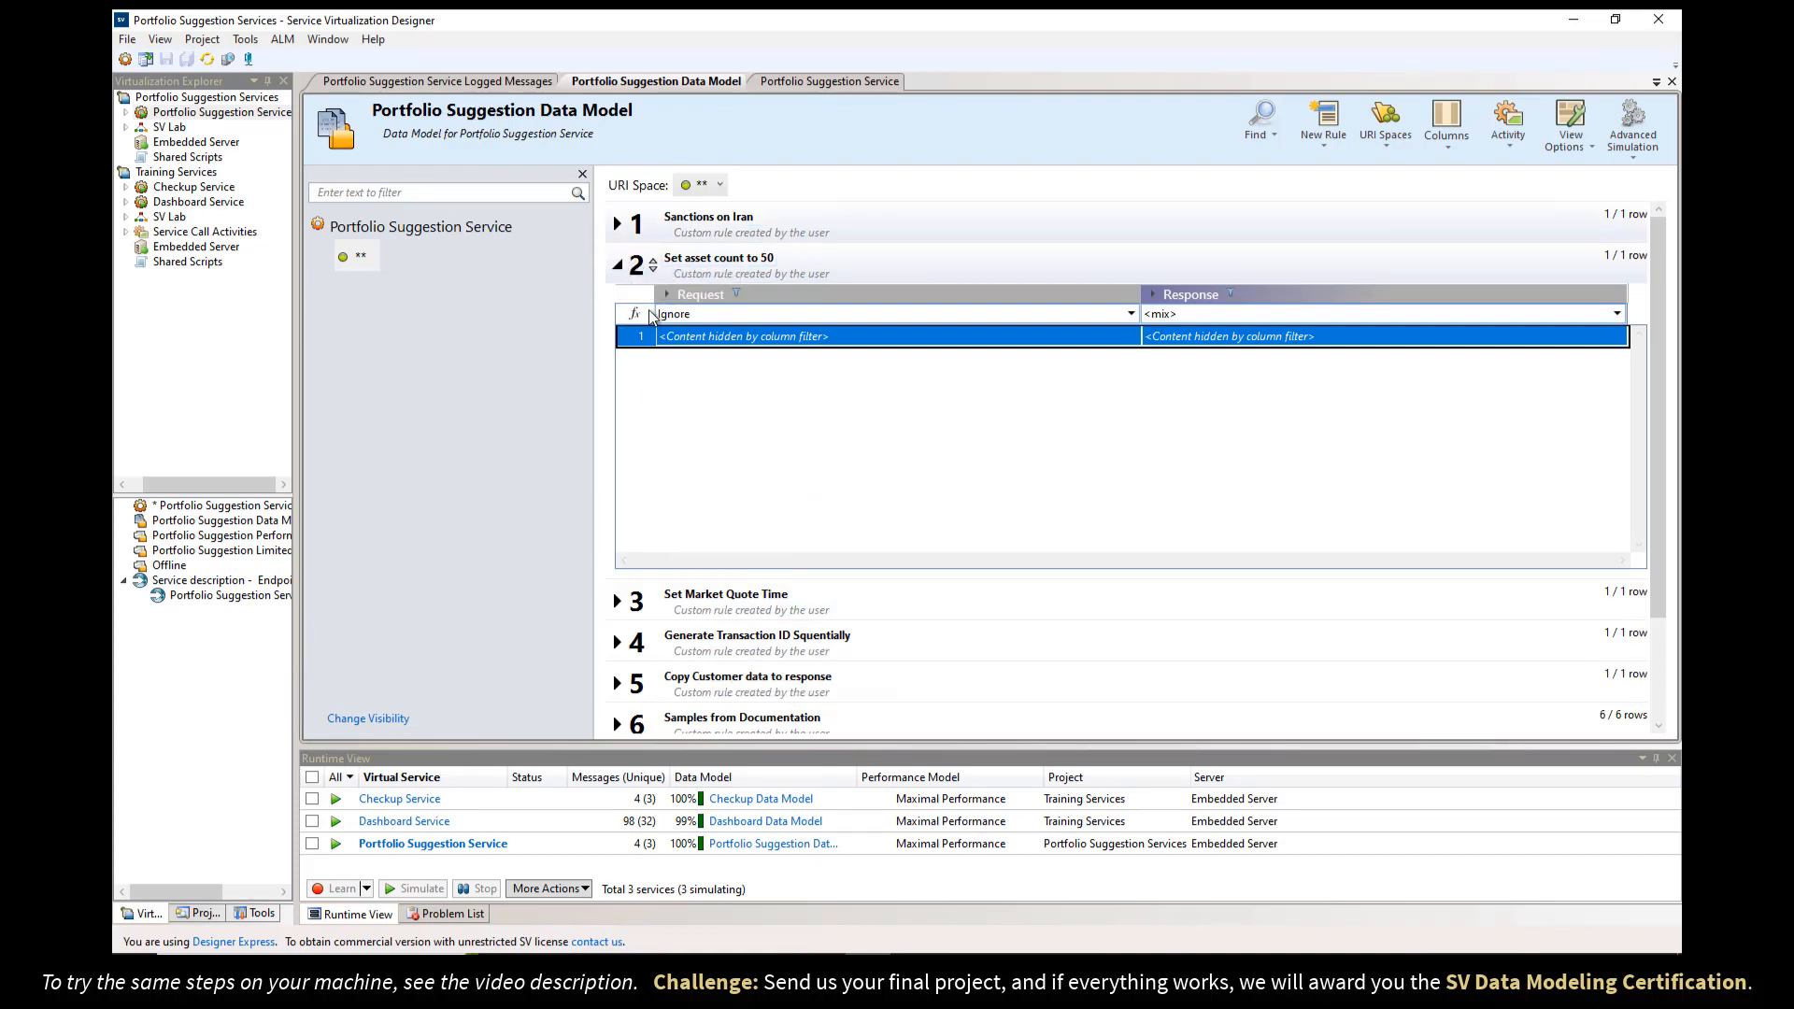
left_click(618, 267)
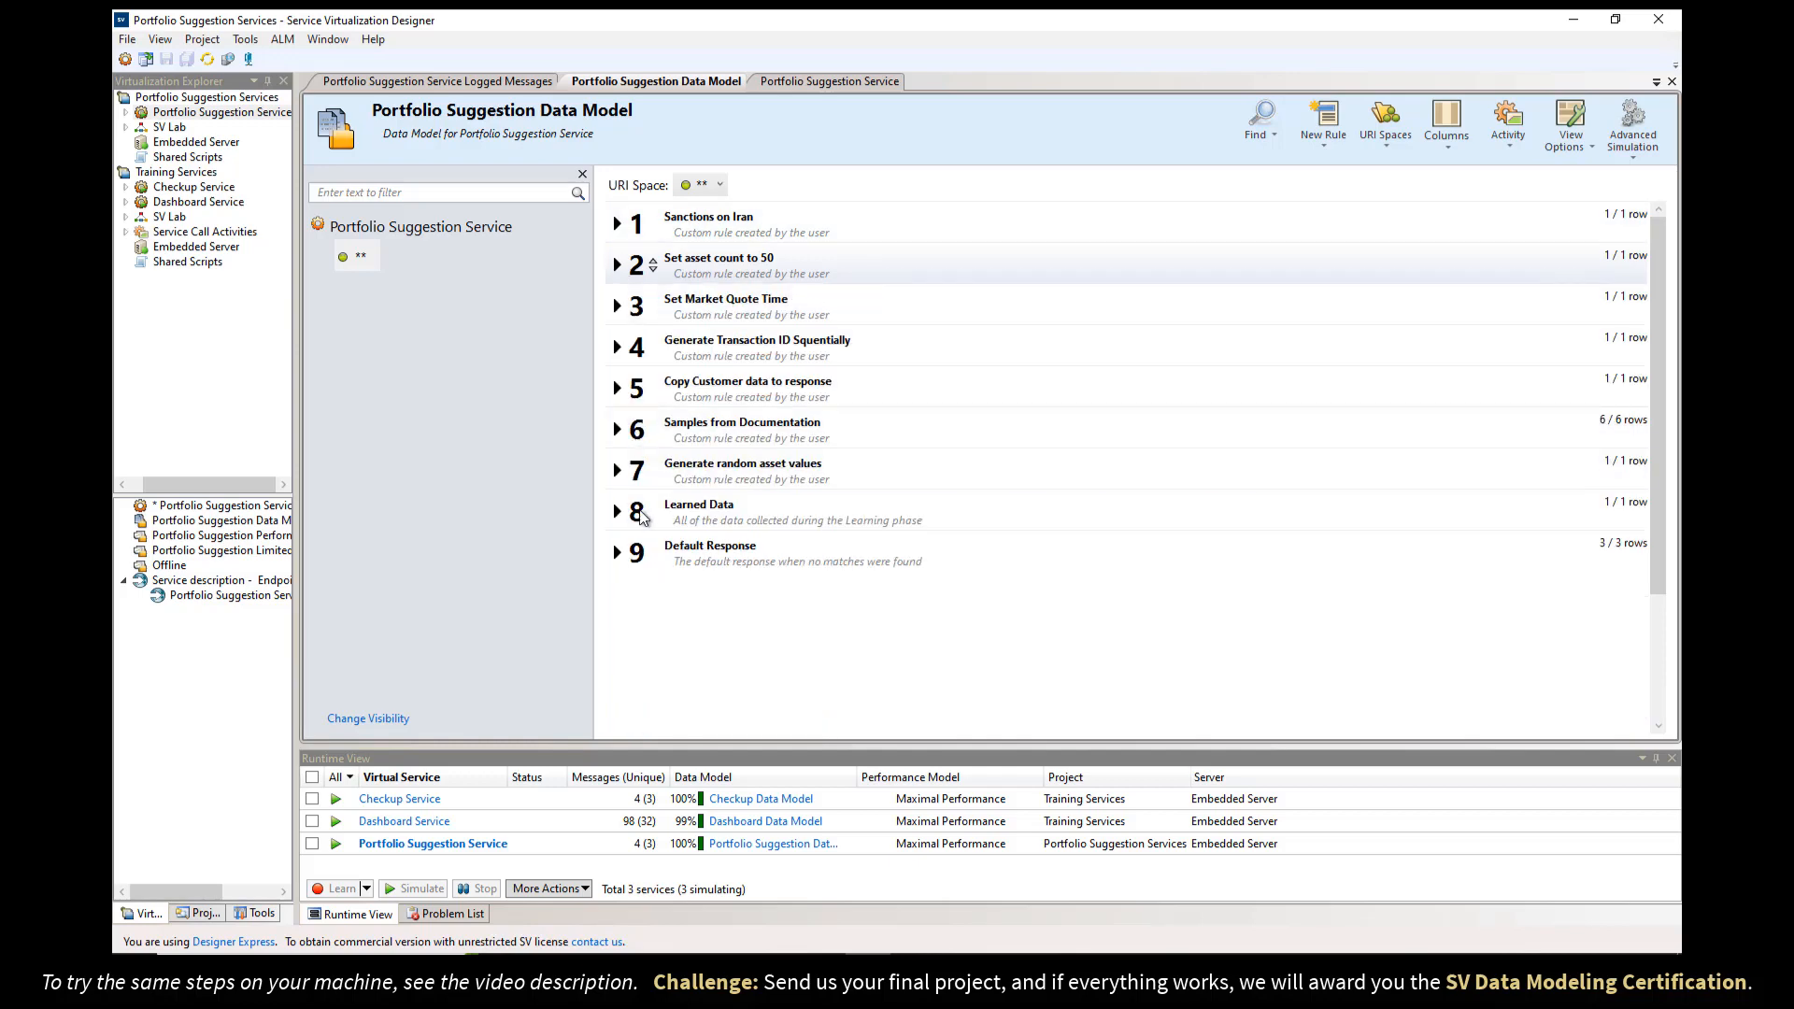
left_click_drag(653, 511, 763, 242)
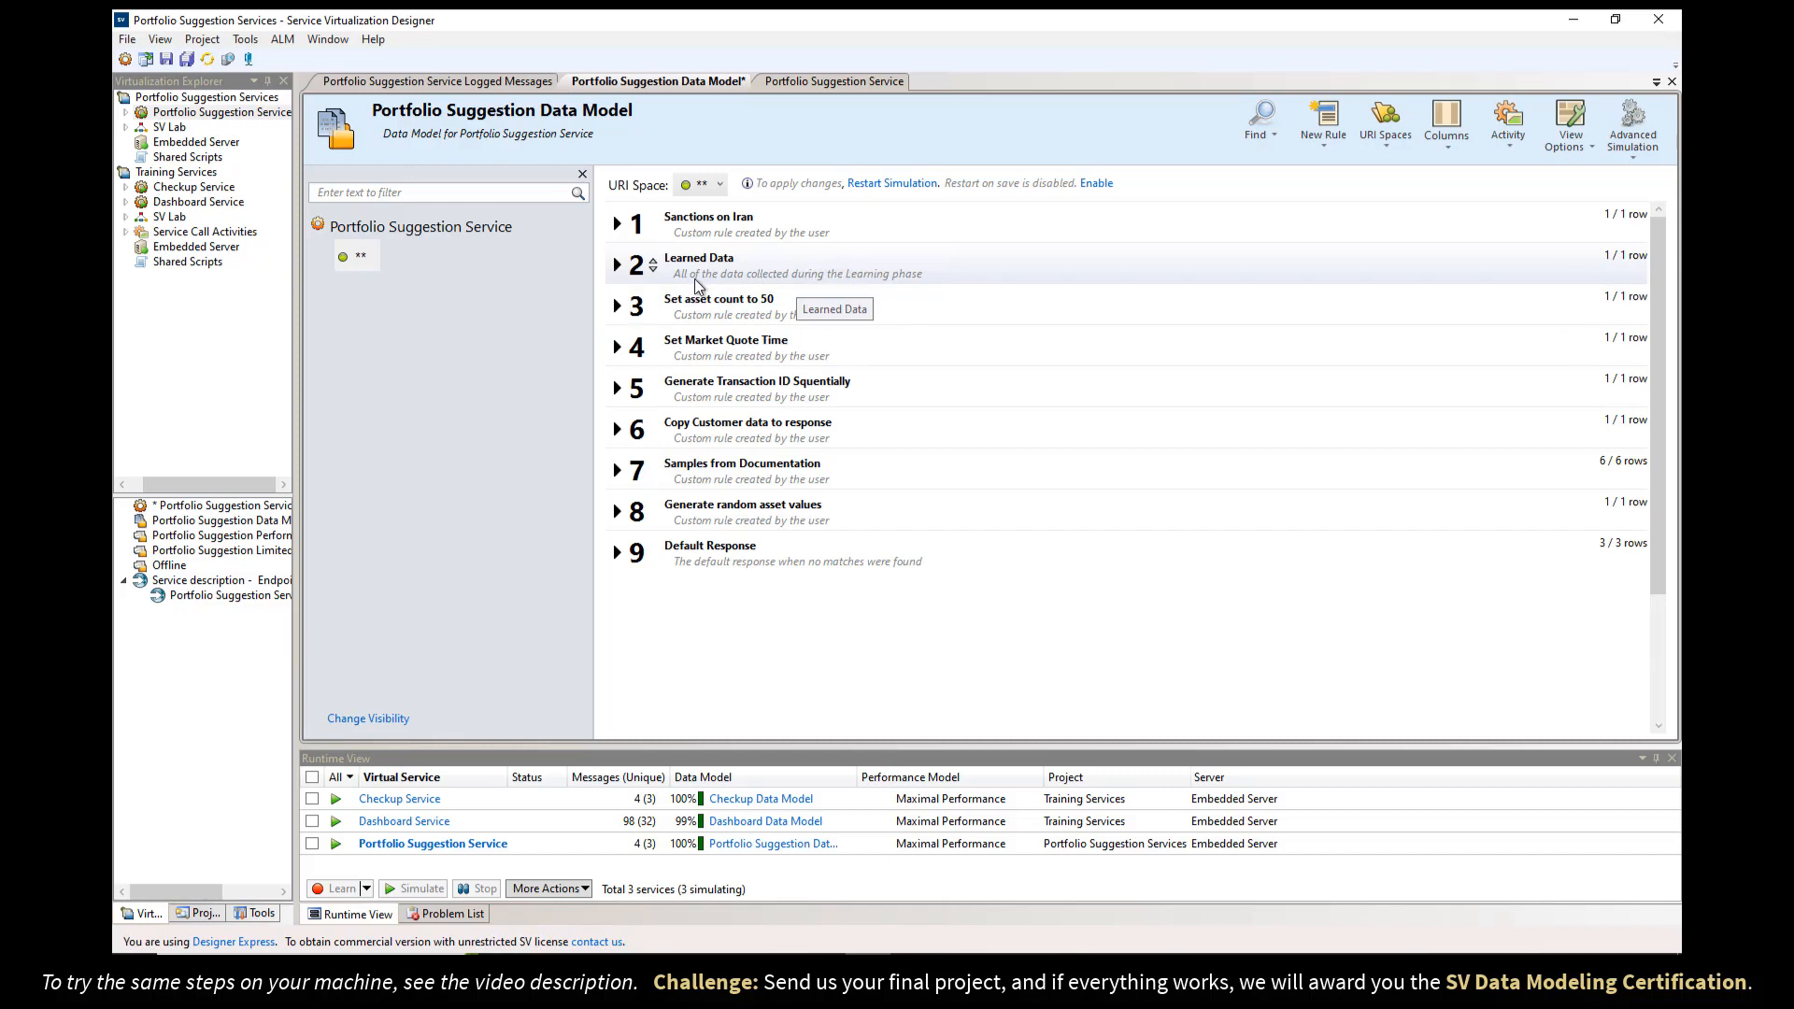
left_click(868, 186)
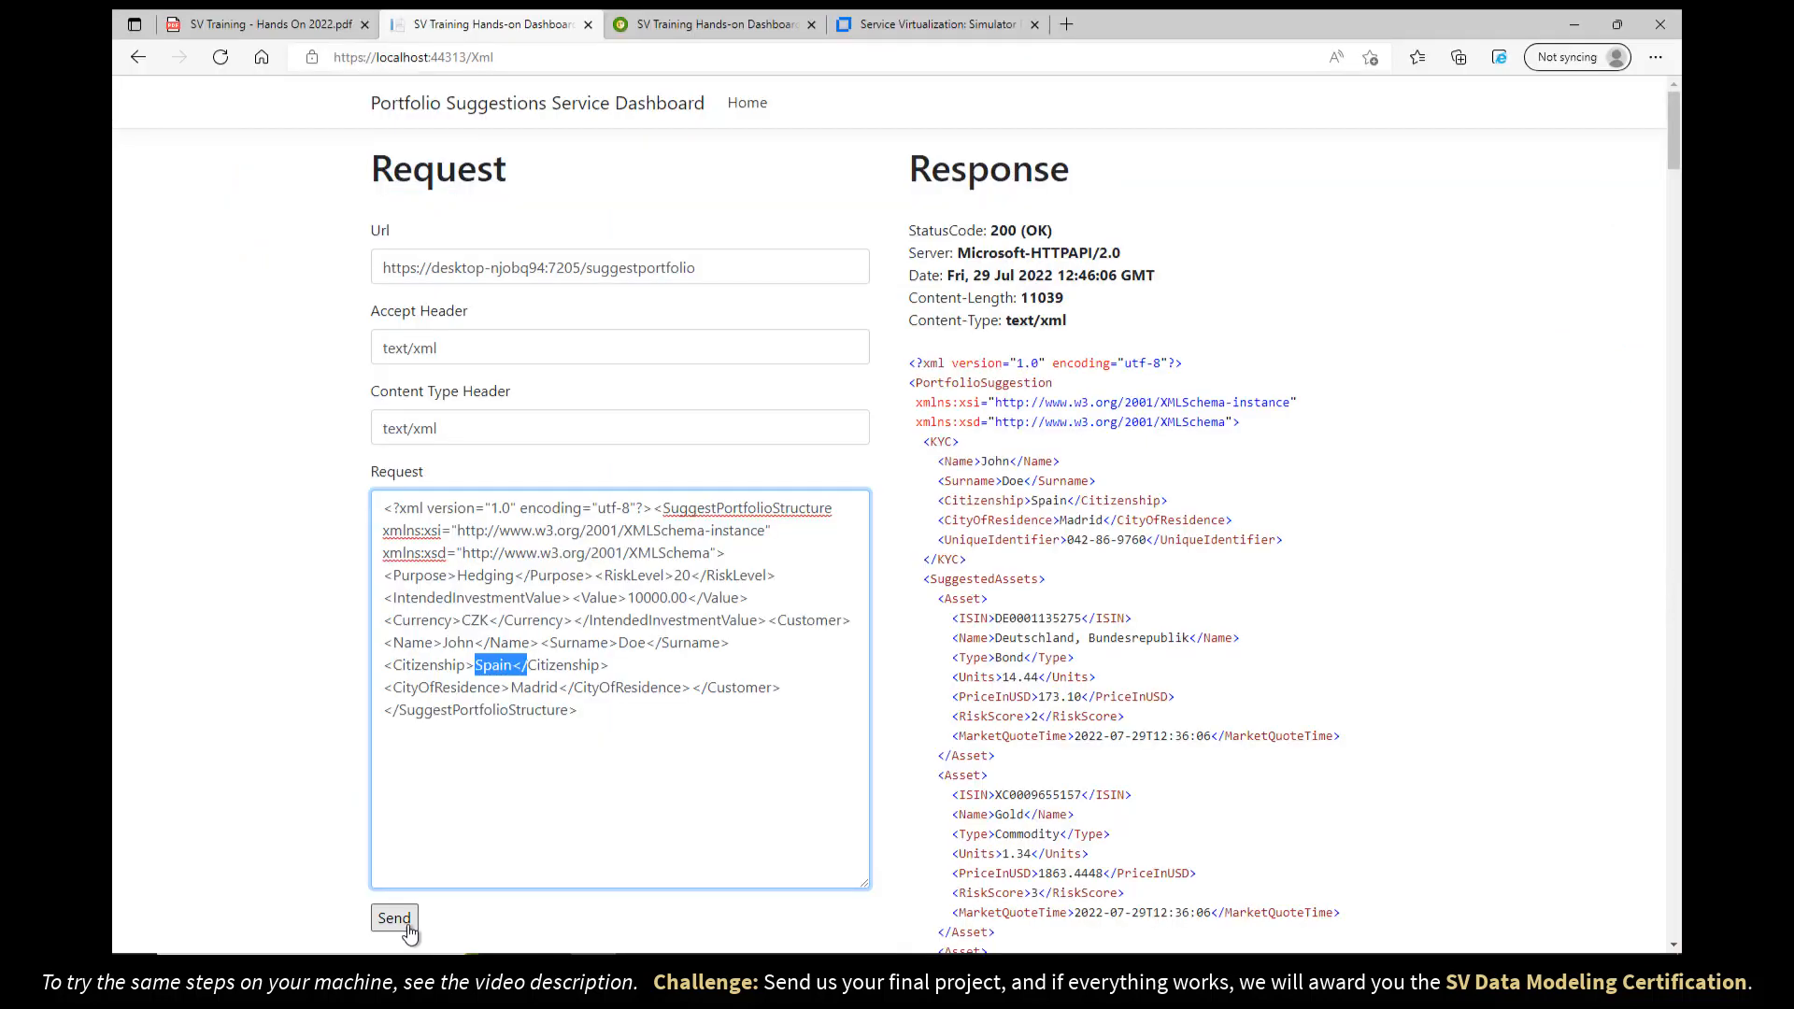
- Resend the CZK request to check its response message, and run the Simulation Trouble-shooting checkpoint test in the training dashboard
left_click(395, 918)
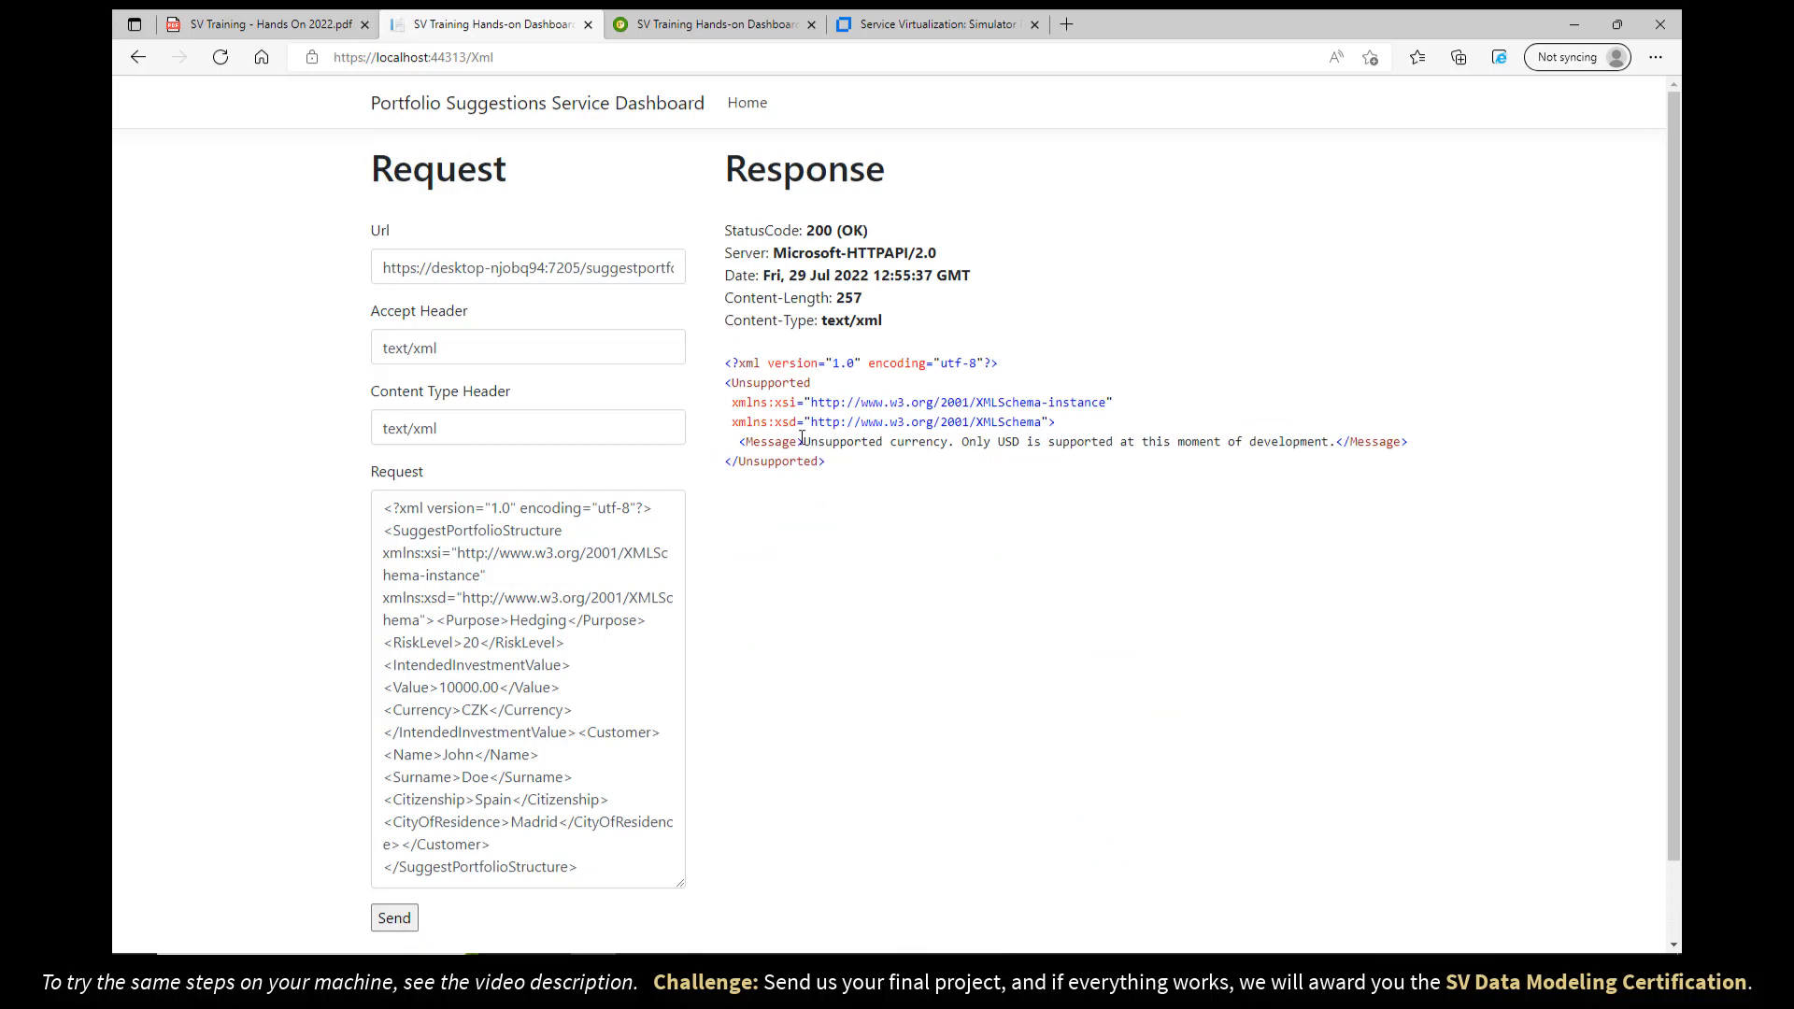
left_click_drag(807, 441, 956, 444)
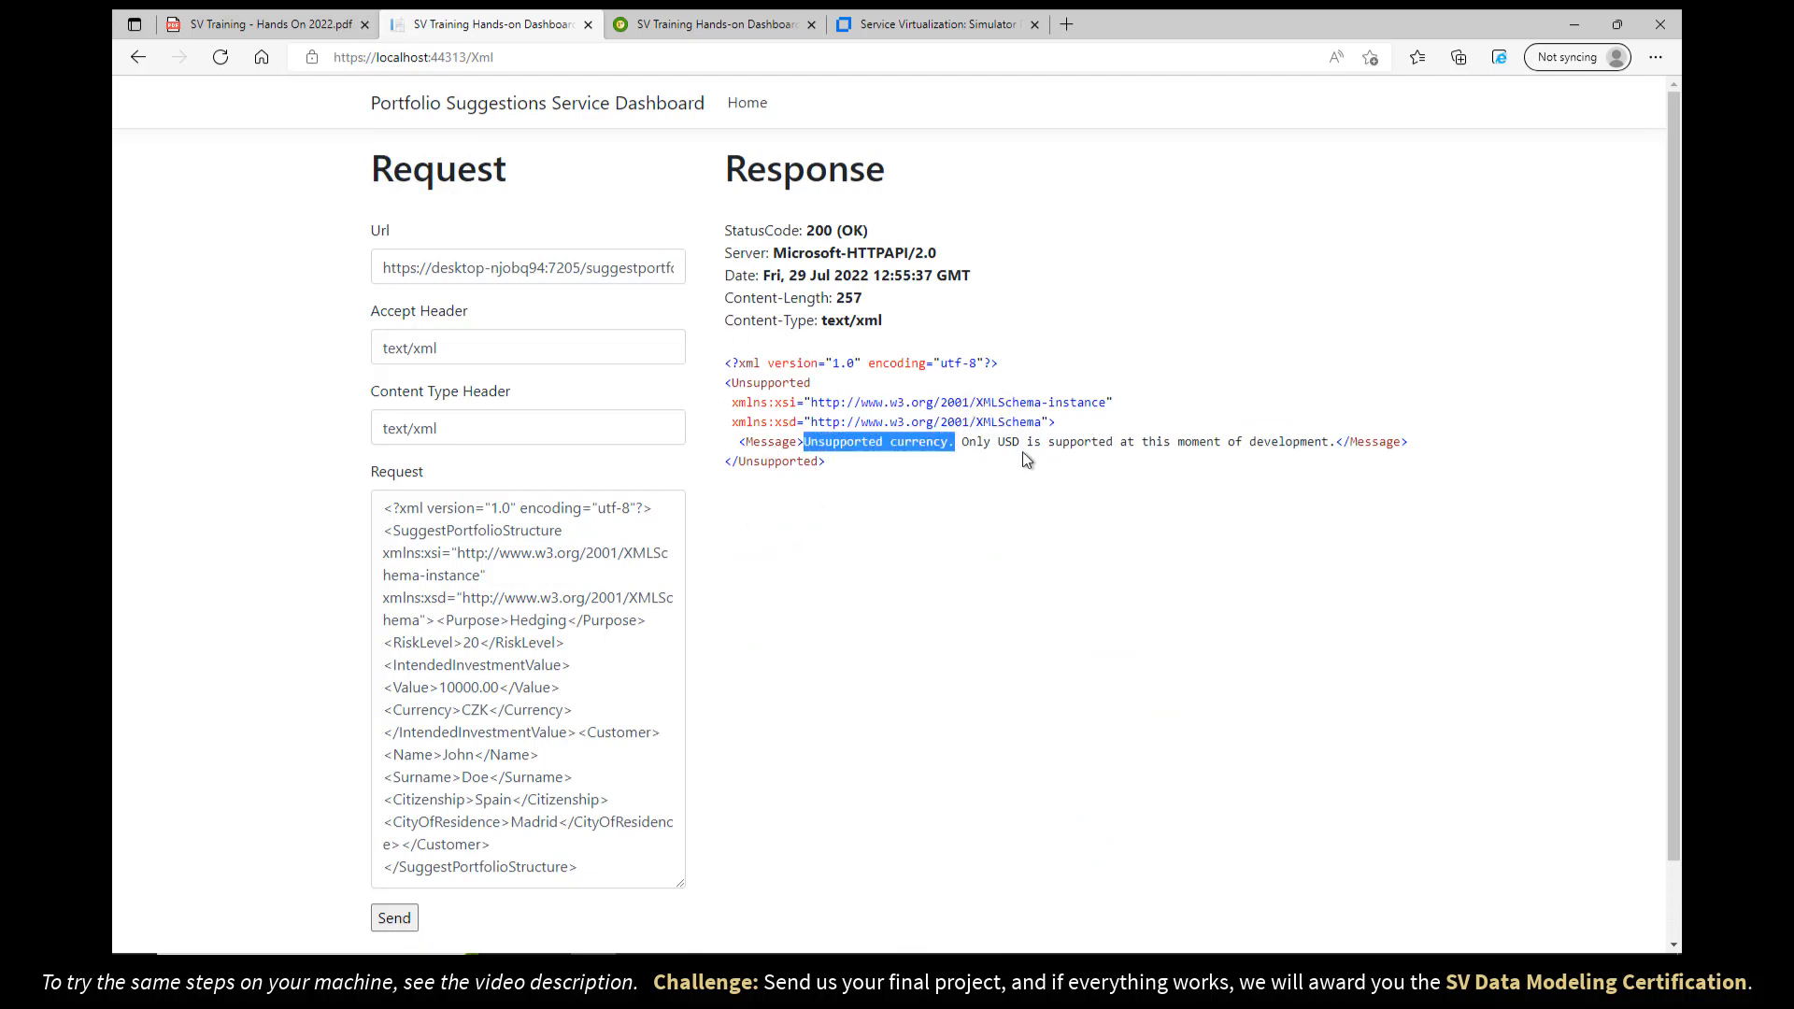
left_click(299, 27)
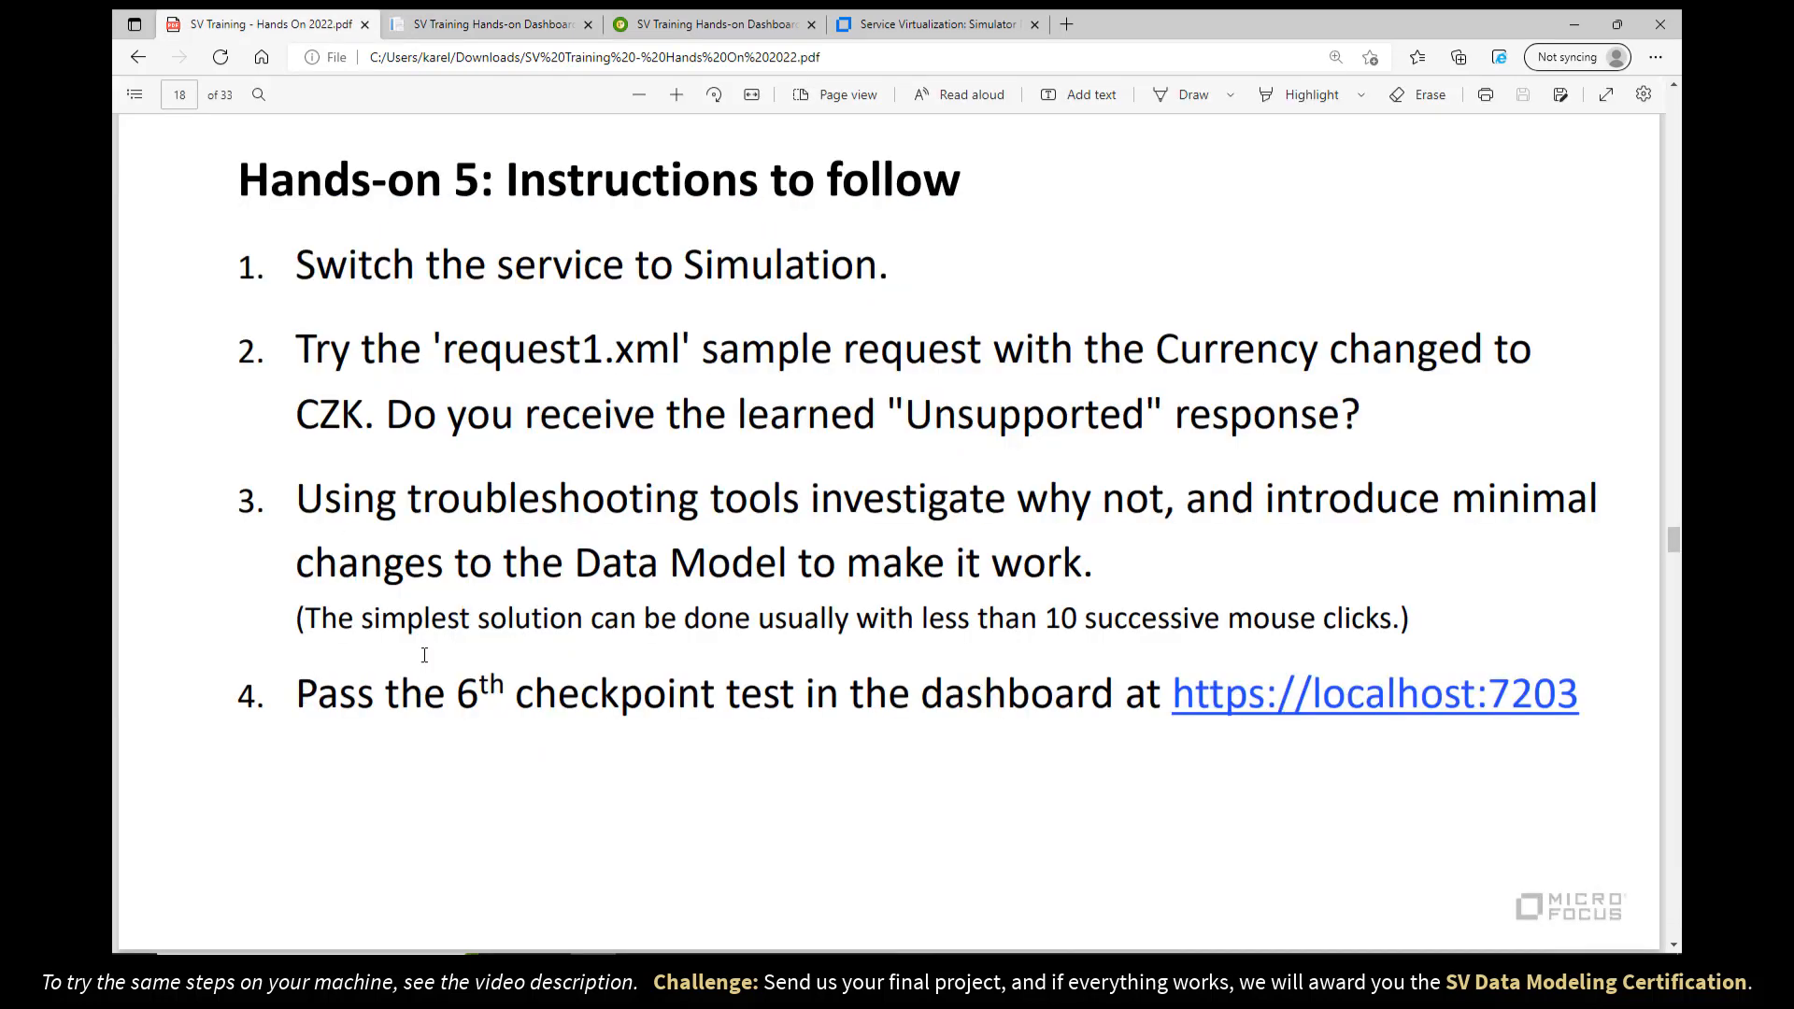
left_click(696, 27)
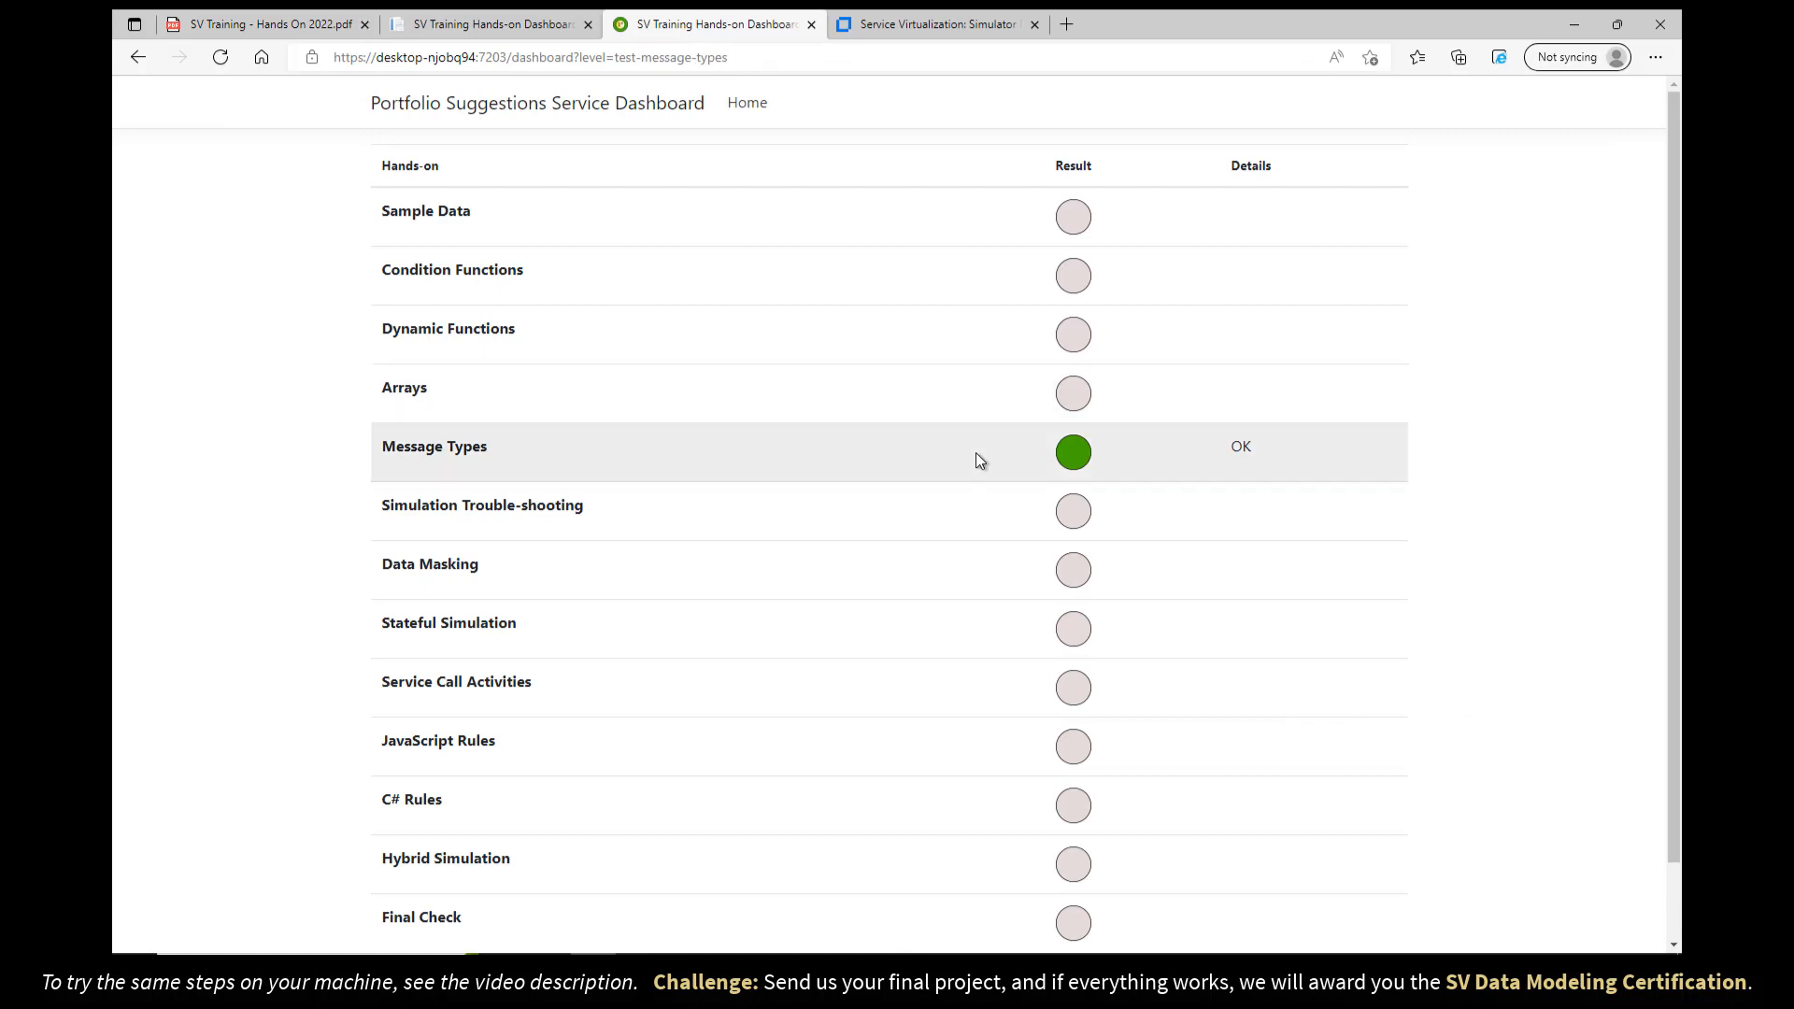
left_click(1073, 514)
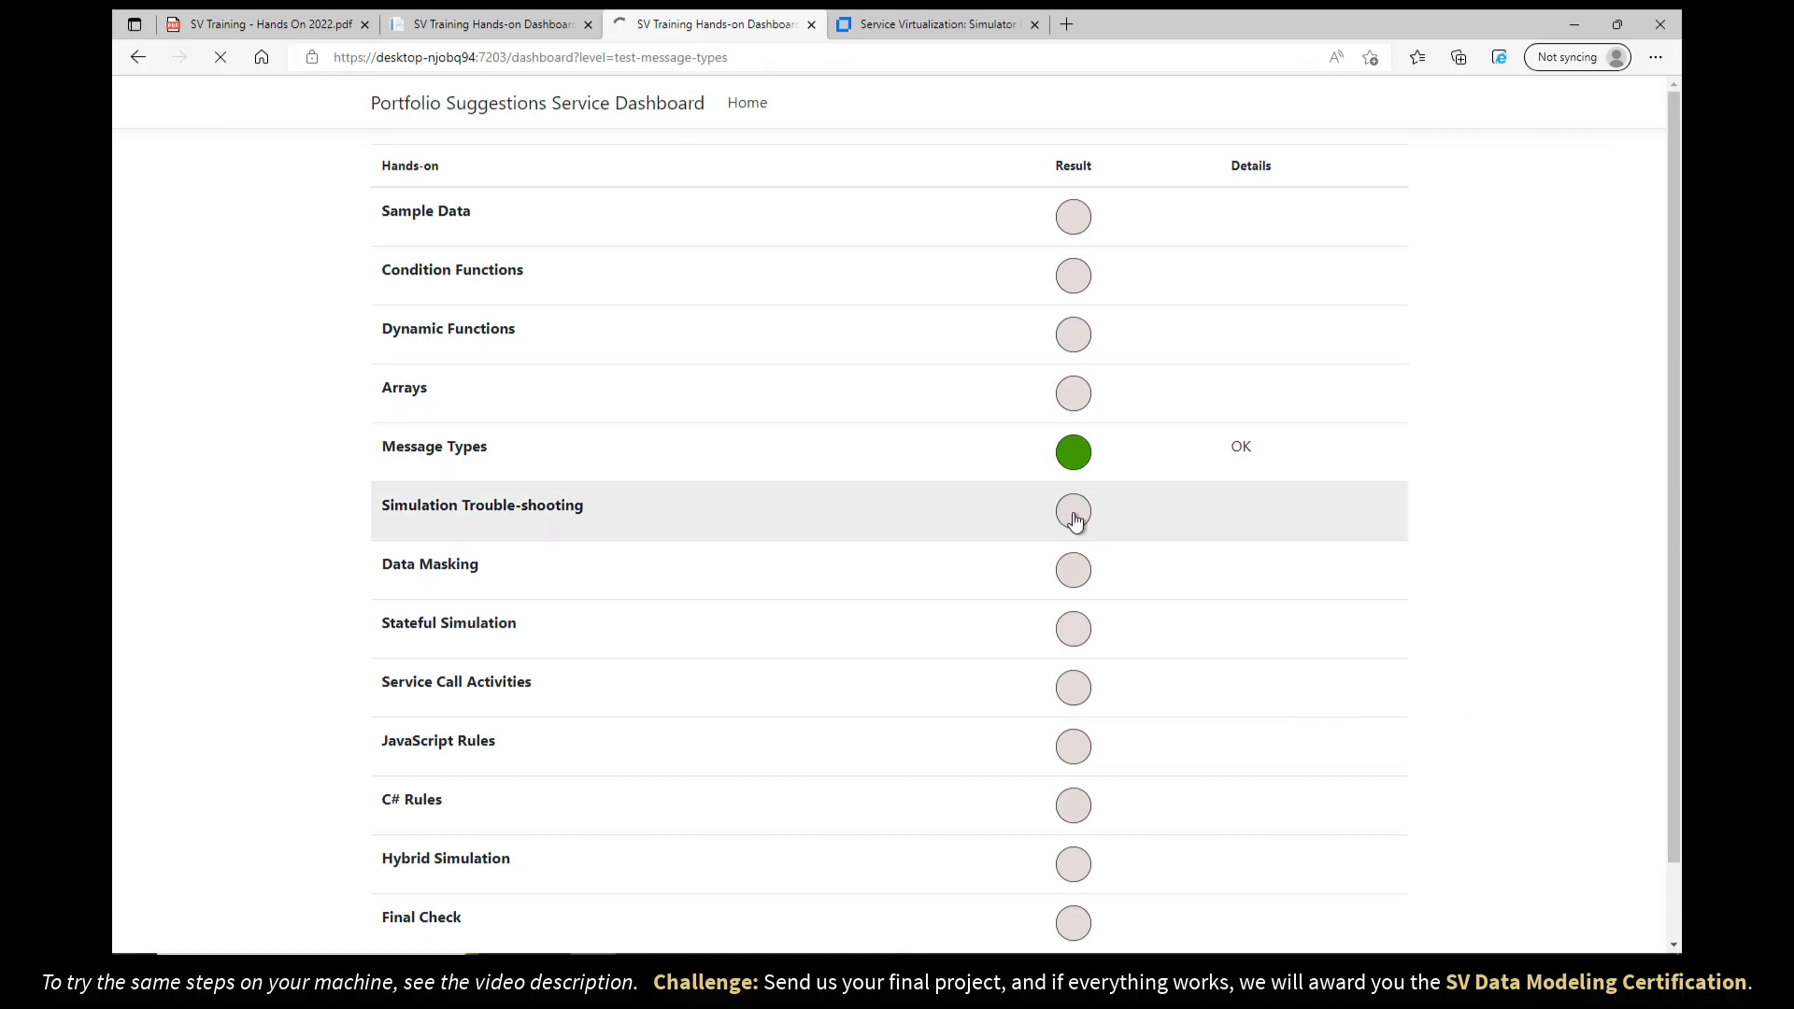